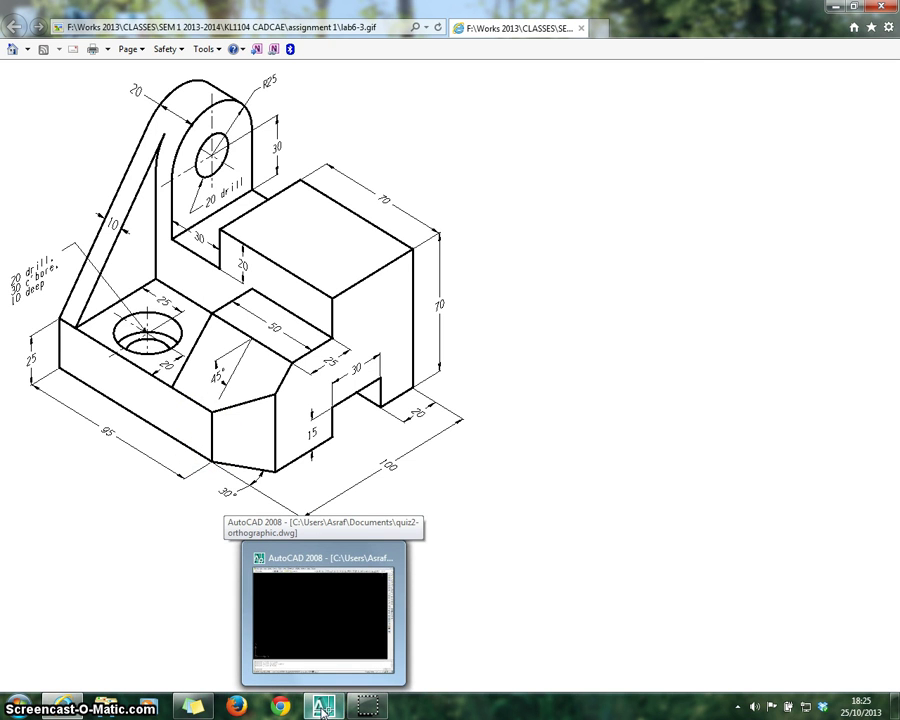
- Switch from the isometric reference in Internet Explorer to the quiz2-orthographic drawing in AutoCAD 2008
{"action": "left_click", "coordinate": [322, 708]}
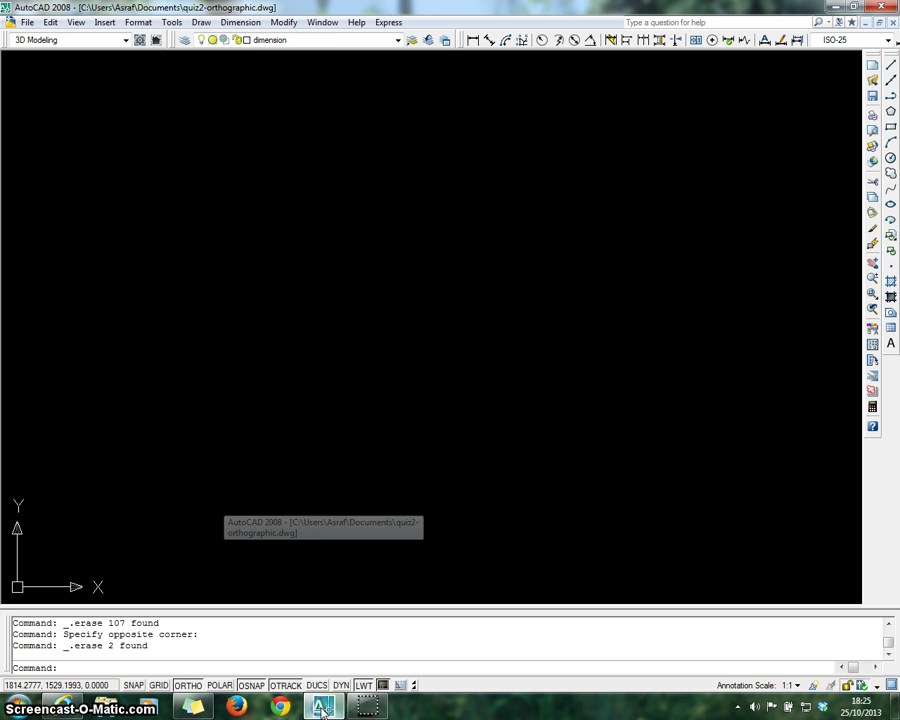
{"action": "left_click", "coordinate": [139, 24]}
{"action": "left_click", "coordinate": [150, 37]}
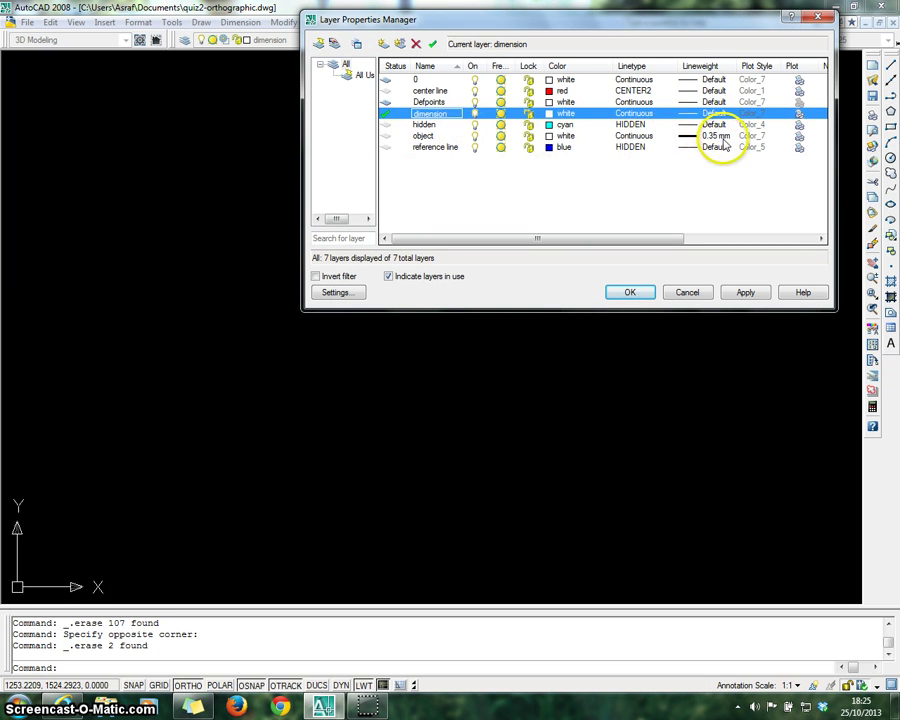
{"action": "left_click", "coordinate": [630, 292]}
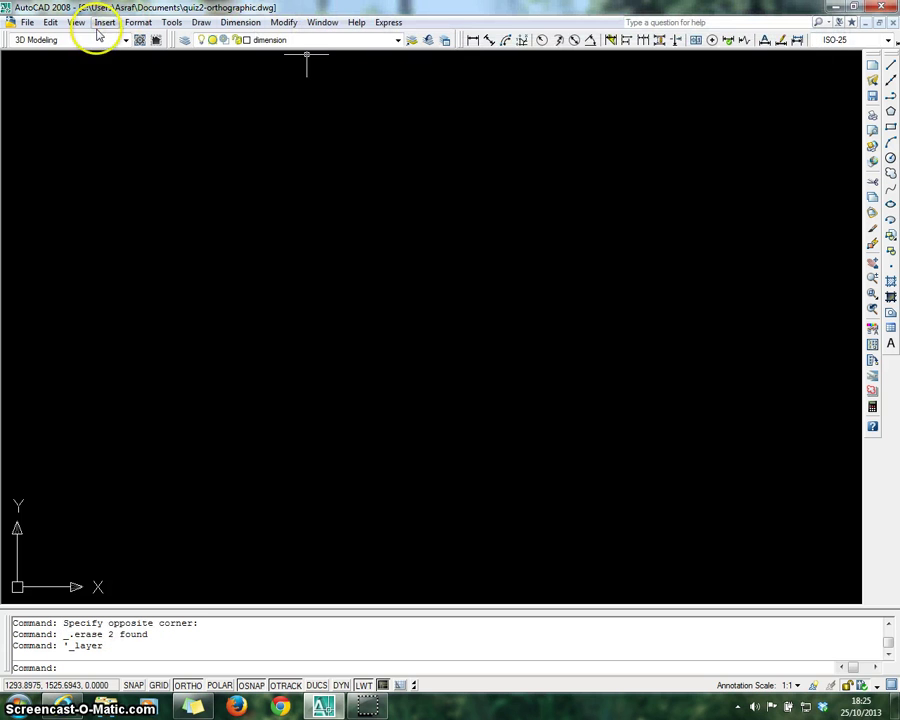
{"action": "left_click", "coordinate": [76, 22]}
{"action": "left_click", "coordinate": [105, 22]}
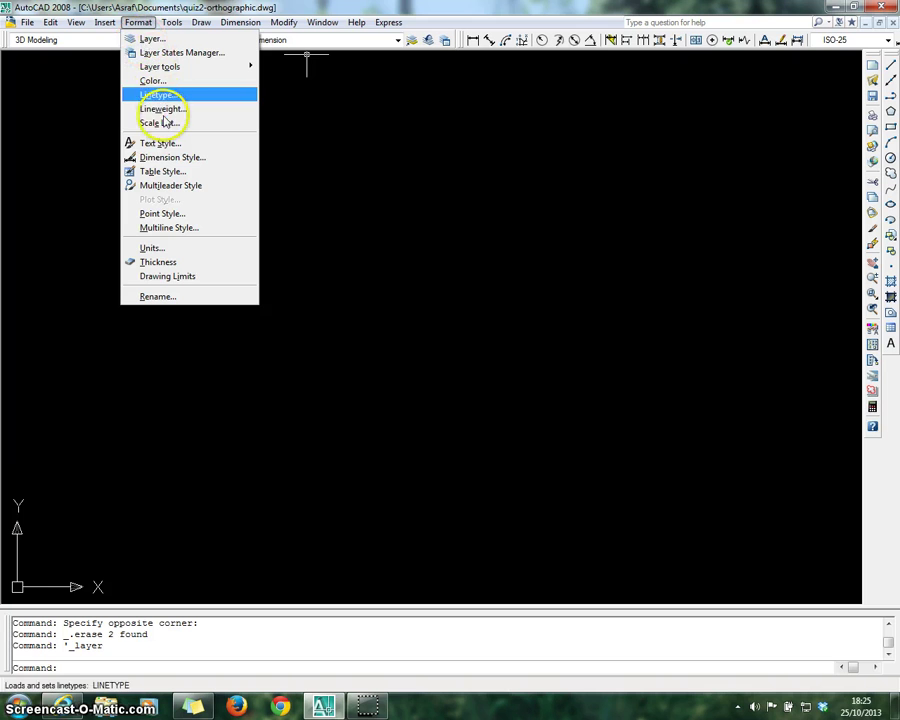
{"action": "left_click", "coordinate": [205, 109]}
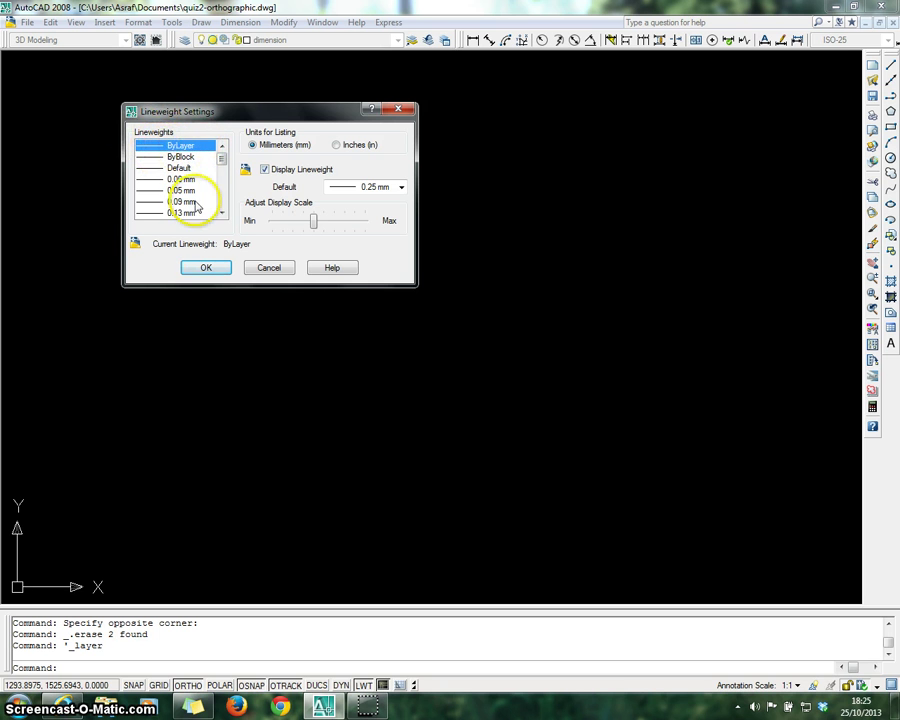
{"action": "left_click", "coordinate": [205, 267]}
{"action": "type", "text": "l"}
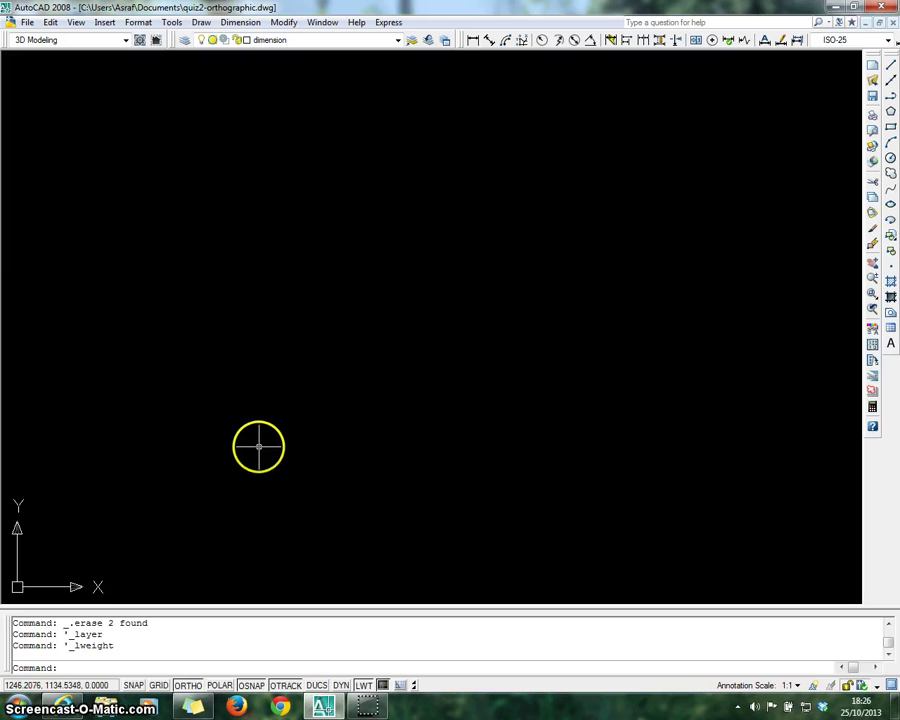
{"action": "key", "text": "Return"}
{"action": "left_click", "coordinate": [210, 462]}
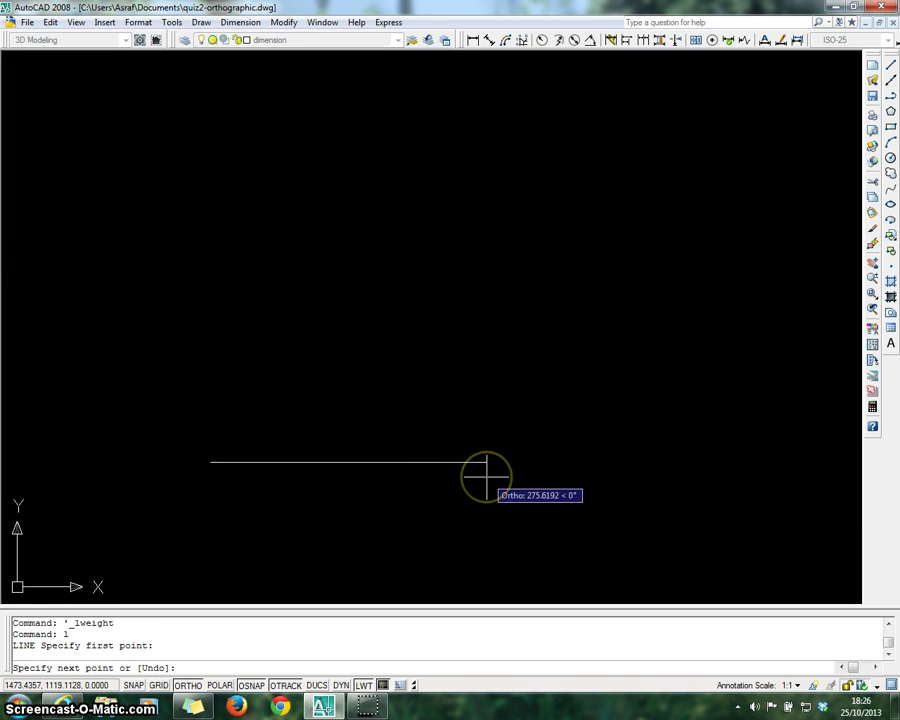
{"action": "left_click", "coordinate": [497, 477]}
{"action": "type", "text": "120"}
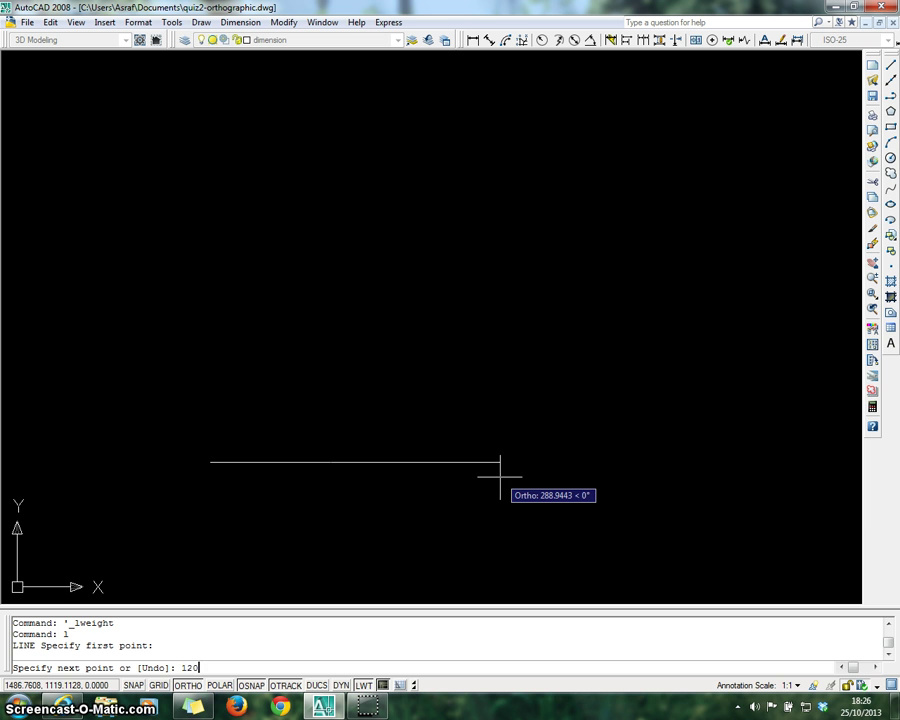
{"action": "key", "text": "Return"}
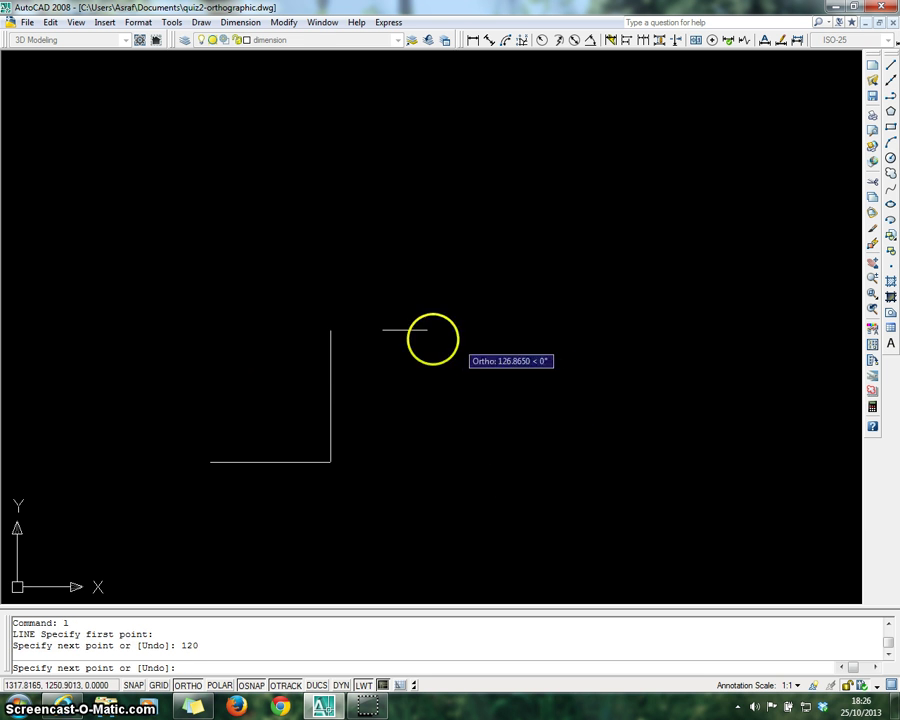
{"action": "scroll", "coordinate": [312, 400], "scroll_direction": "up", "scroll_amount": 1}
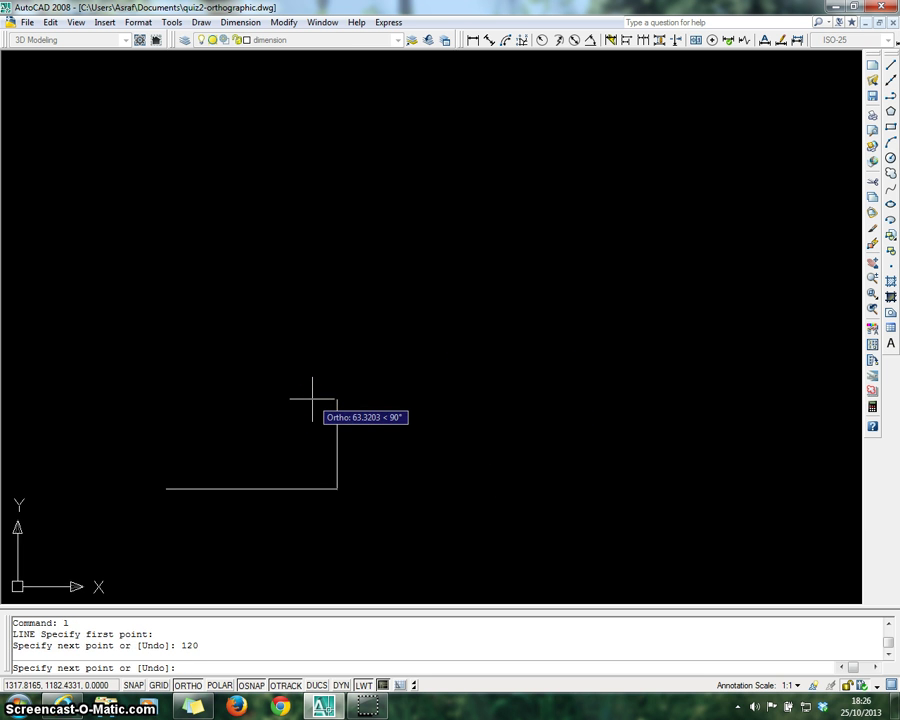
{"action": "scroll", "coordinate": [310, 392], "scroll_direction": "up", "scroll_amount": 1}
{"action": "middle_click_drag", "start_coordinate": [310, 392], "coordinate": [274, 458]}
{"action": "type", "text": "70"}
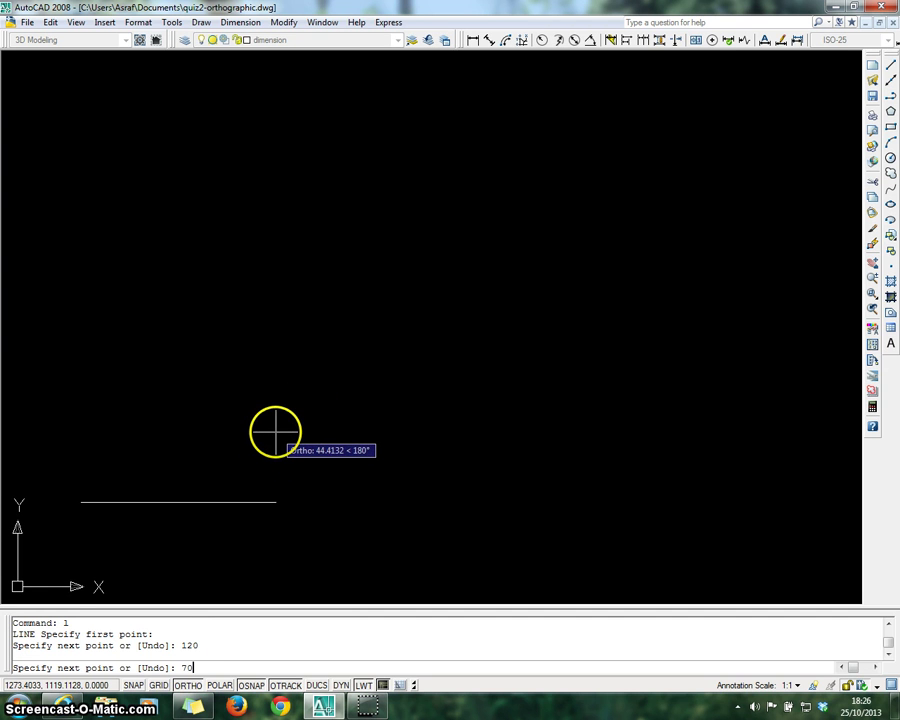
{"action": "key", "text": "Return"}
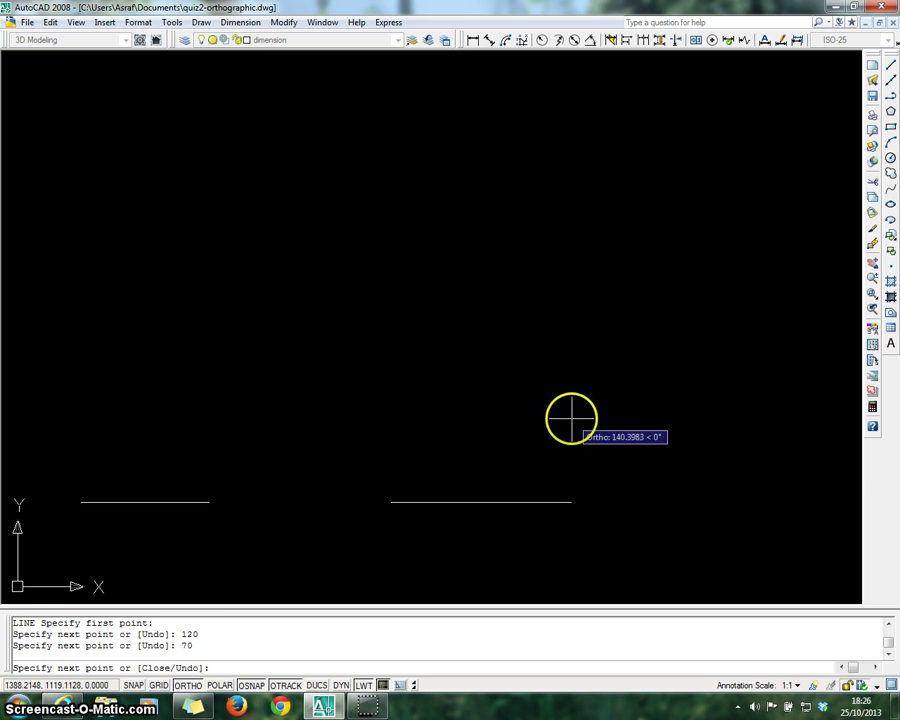
{"action": "key", "text": "Escape"}
{"action": "left_click", "coordinate": [422, 528]}
{"action": "left_click", "coordinate": [313, 465]}
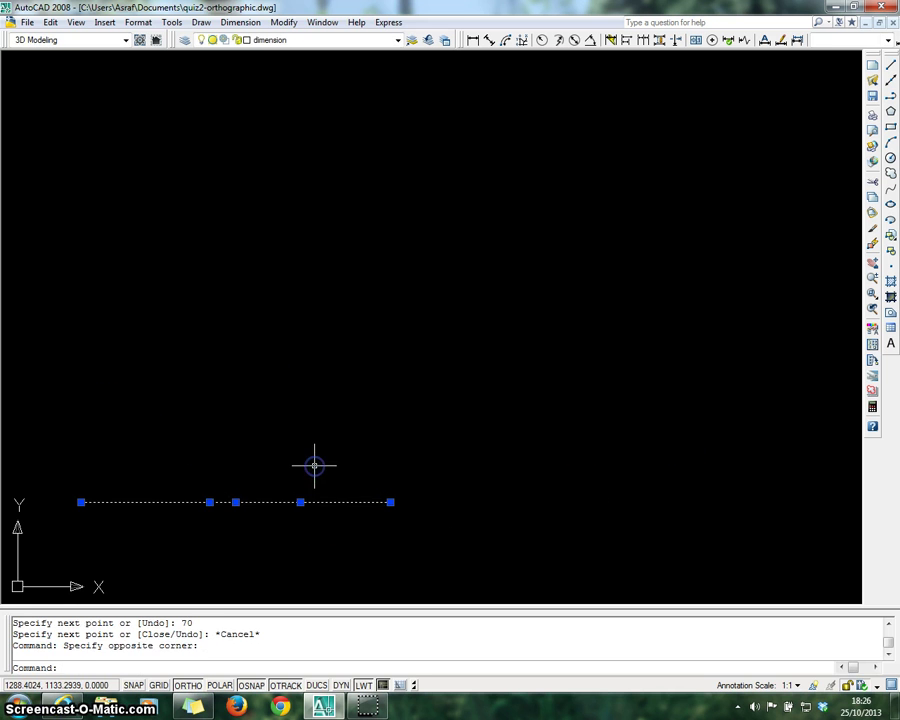
{"action": "key", "text": "Delete"}
{"action": "left_click", "coordinate": [258, 487]}
{"action": "type", "text": "l"}
- Cancel a stray line and make object the current layer
{"action": "key", "text": "Return"}
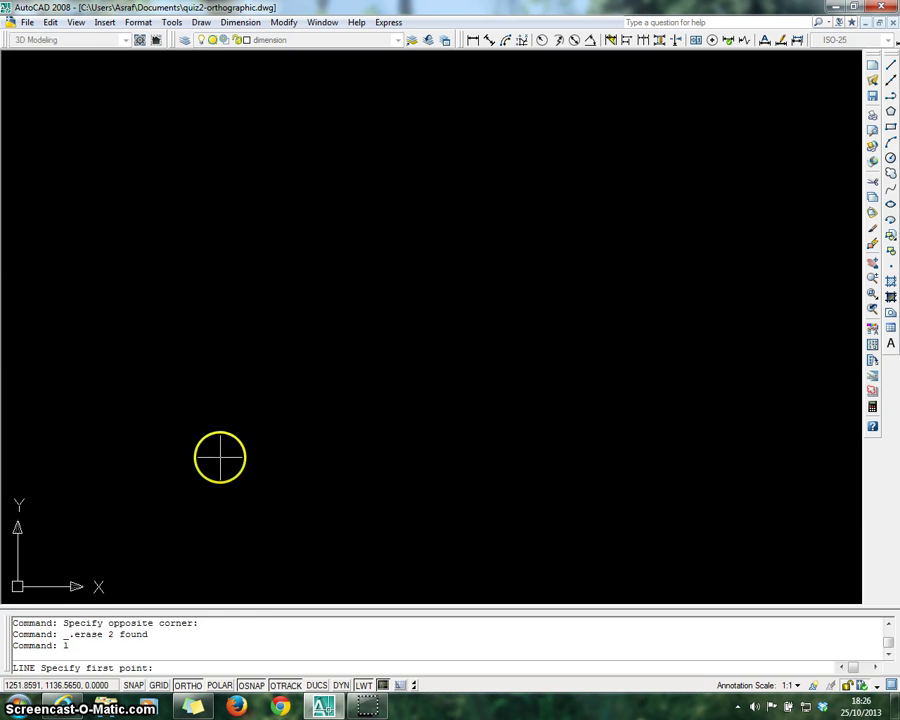
{"action": "left_click", "coordinate": [219, 458]}
{"action": "key", "text": "Escape"}
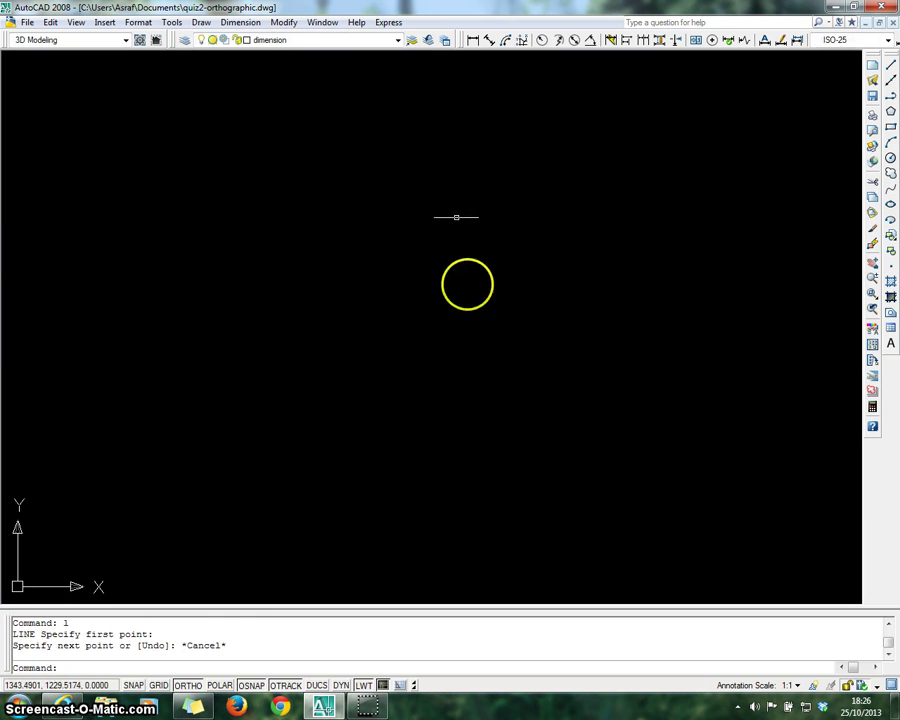
{"action": "left_click", "coordinate": [398, 42]}
{"action": "left_click", "coordinate": [304, 107]}
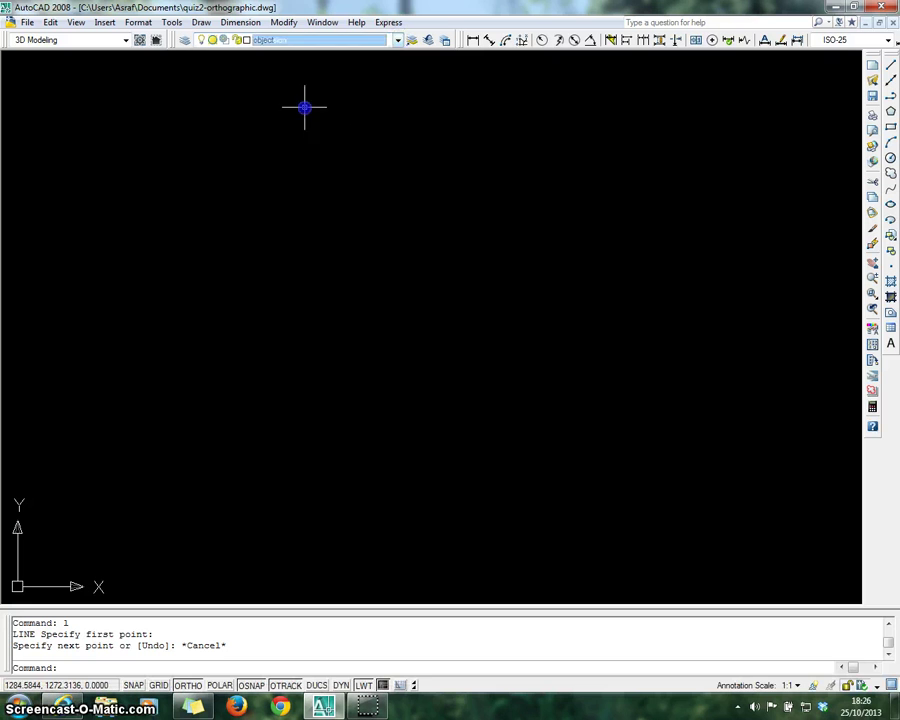
{"action": "left_click", "coordinate": [271, 368]}
- From the lower-left corner, draw the 120 base, 70 right side and 70 top edge
{"action": "key", "text": "Return"}
{"action": "left_click", "coordinate": [271, 368]}
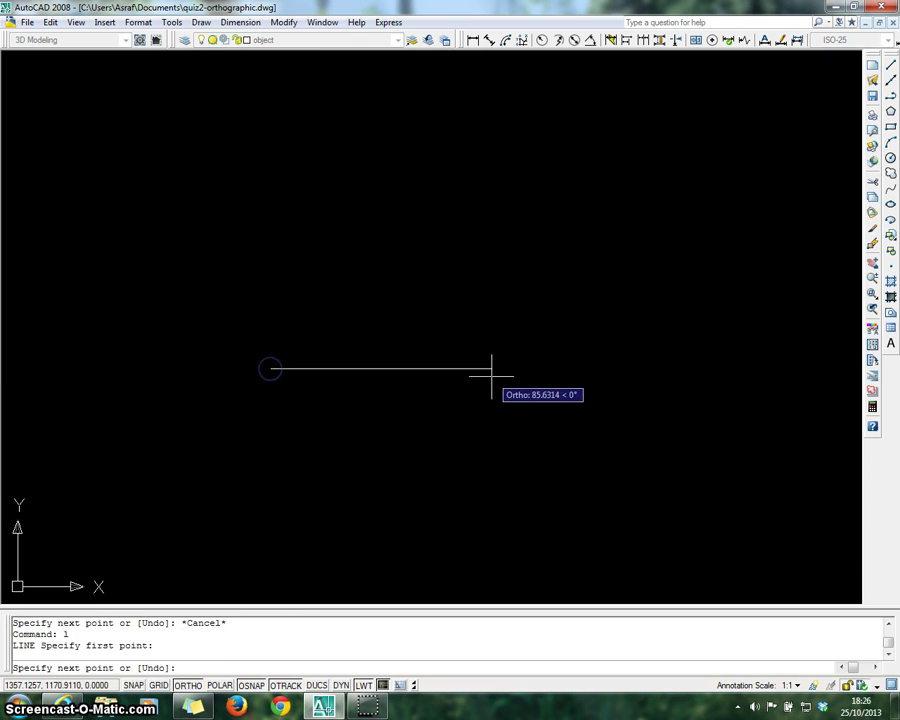
{"action": "type", "text": "120"}
{"action": "key", "text": "Return"}
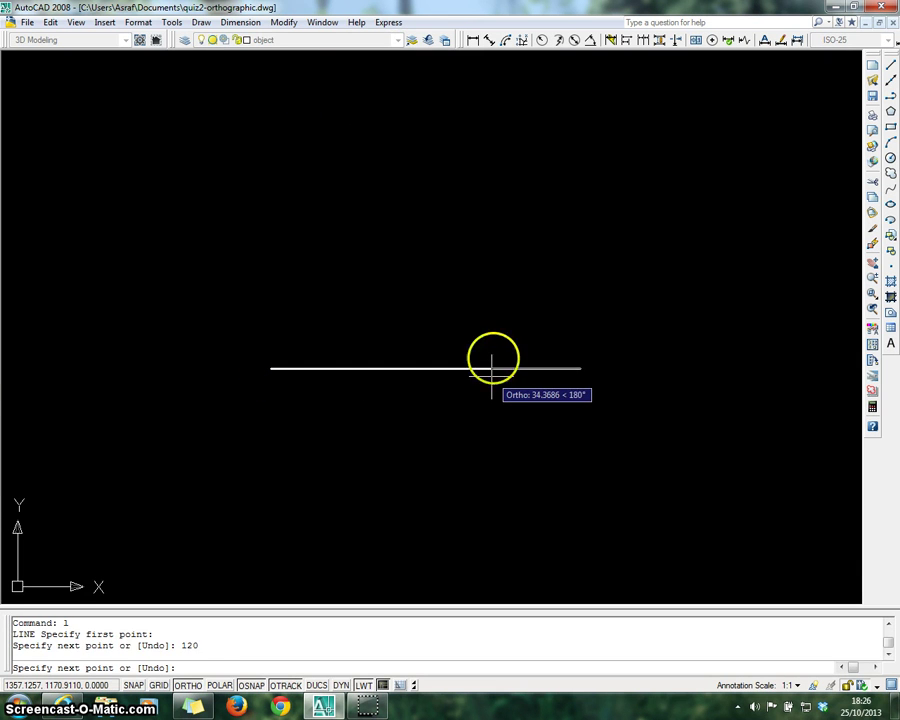
{"action": "type", "text": "70"}
{"action": "key", "text": "Return"}
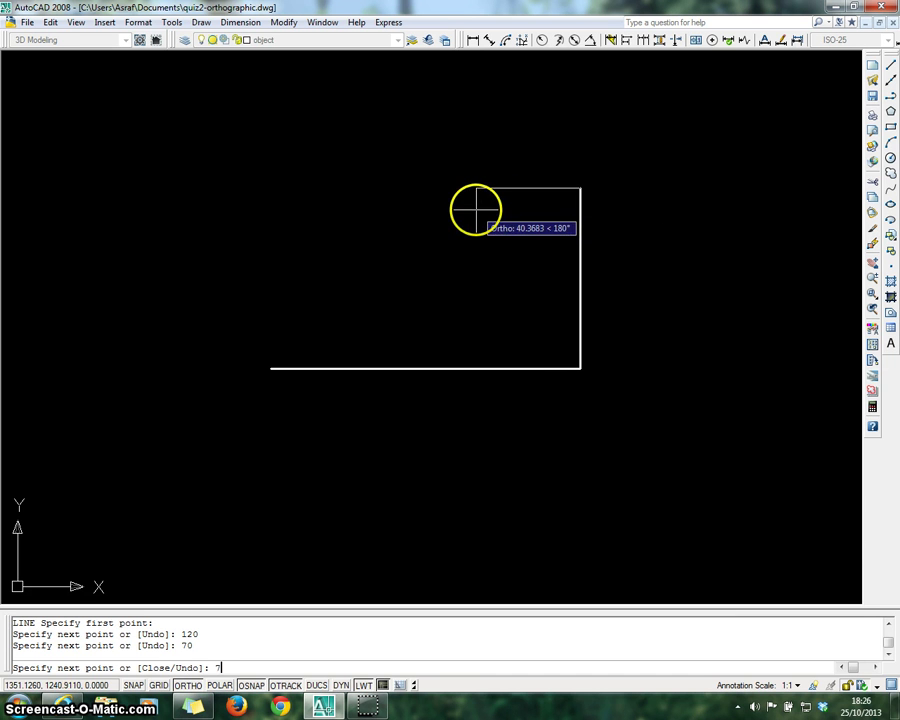
{"action": "key", "text": "Return"}
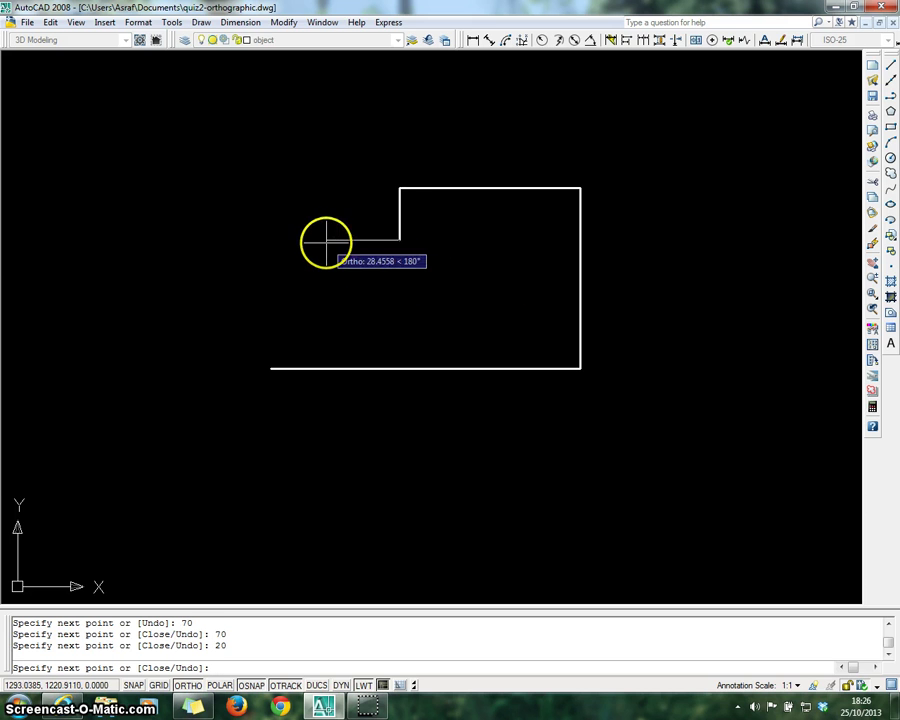
- Finish the stepped outline with the 20, 30, 30, 25, 20 segments, closing at the start corner
{"action": "type", "text": "30"}
{"action": "key", "text": "Return"}
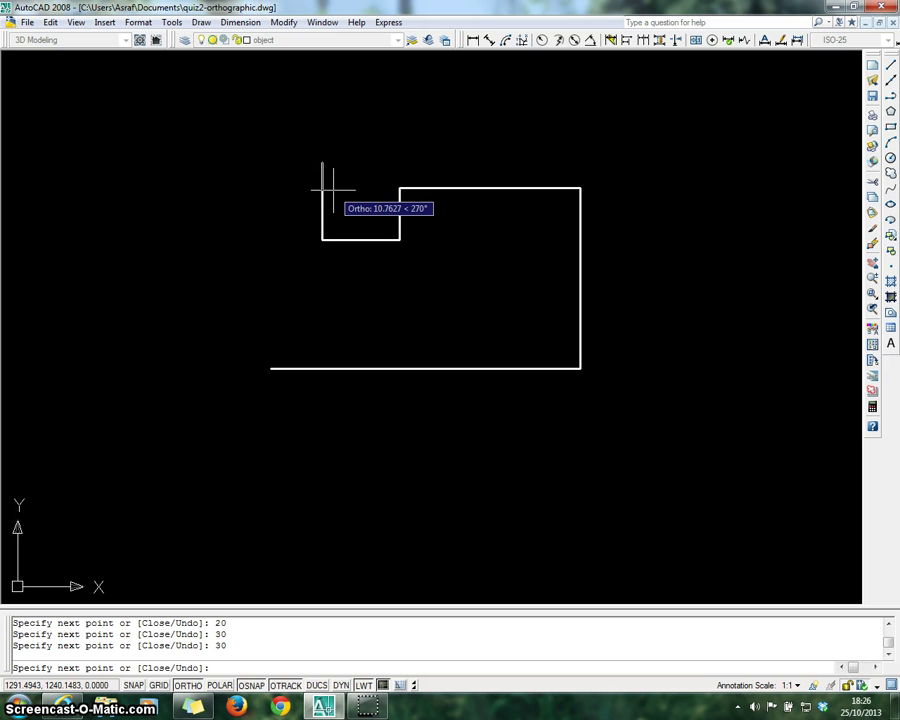
{"action": "type", "text": "5"}
{"action": "key", "text": "Return"}
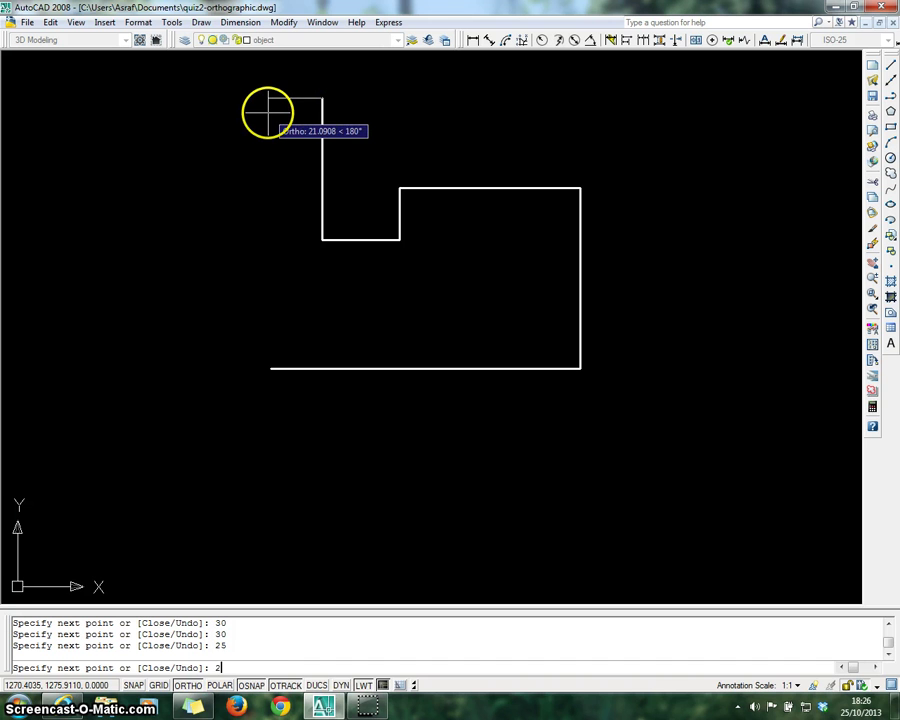
{"action": "left_click", "coordinate": [272, 368]}
{"action": "type", "text": "0"}
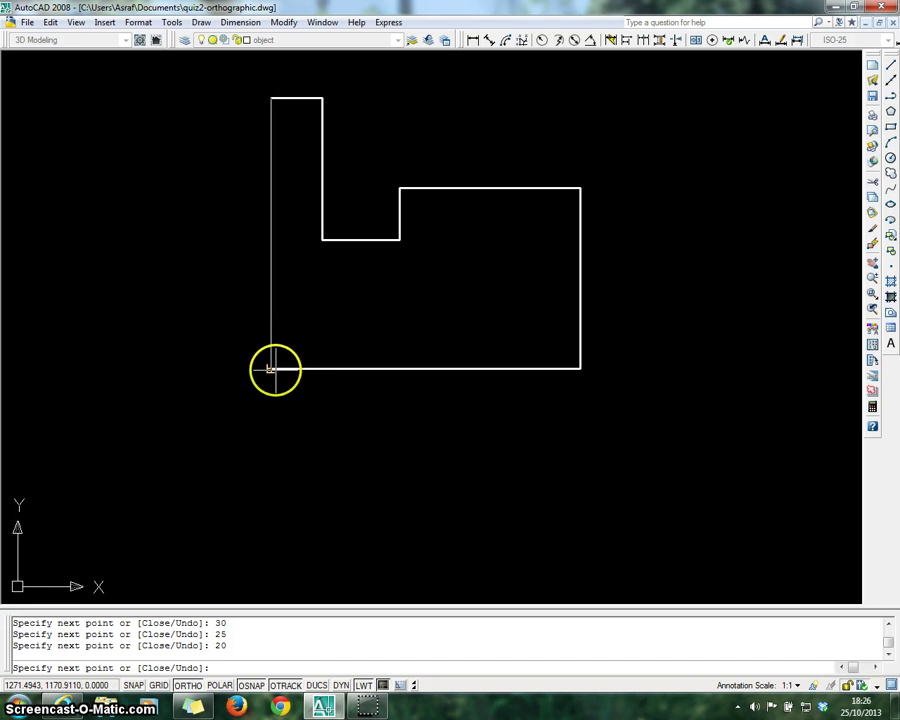
{"action": "key", "text": "Escape"}
{"action": "type", "text": "l"}
{"action": "key", "text": "Return"}
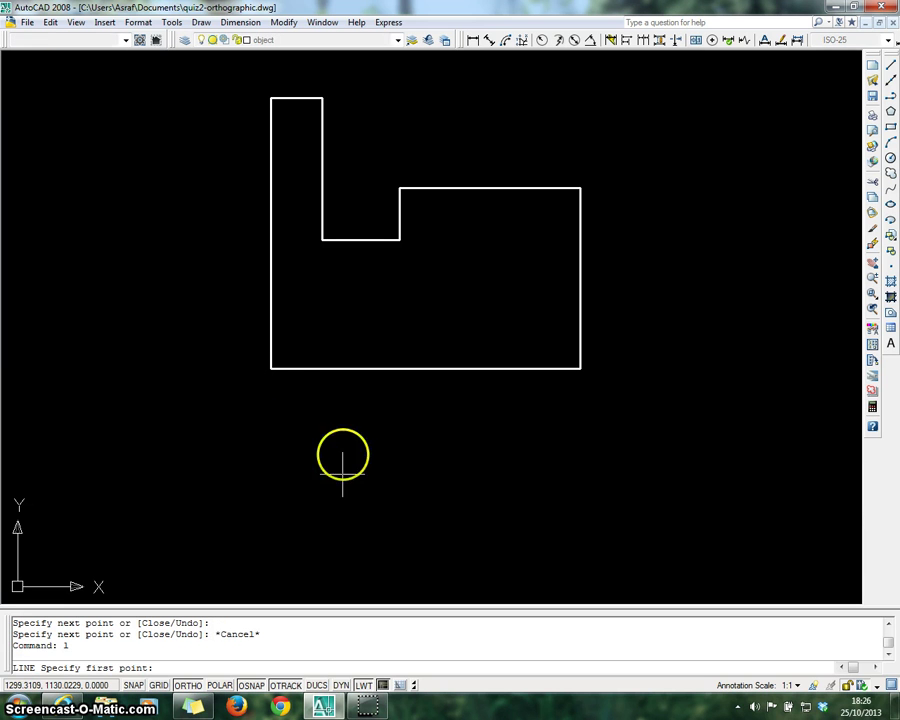
- Draw a line 25 up the left side, 95 across, then down to the bottom edge
{"action": "left_click", "coordinate": [272, 368]}
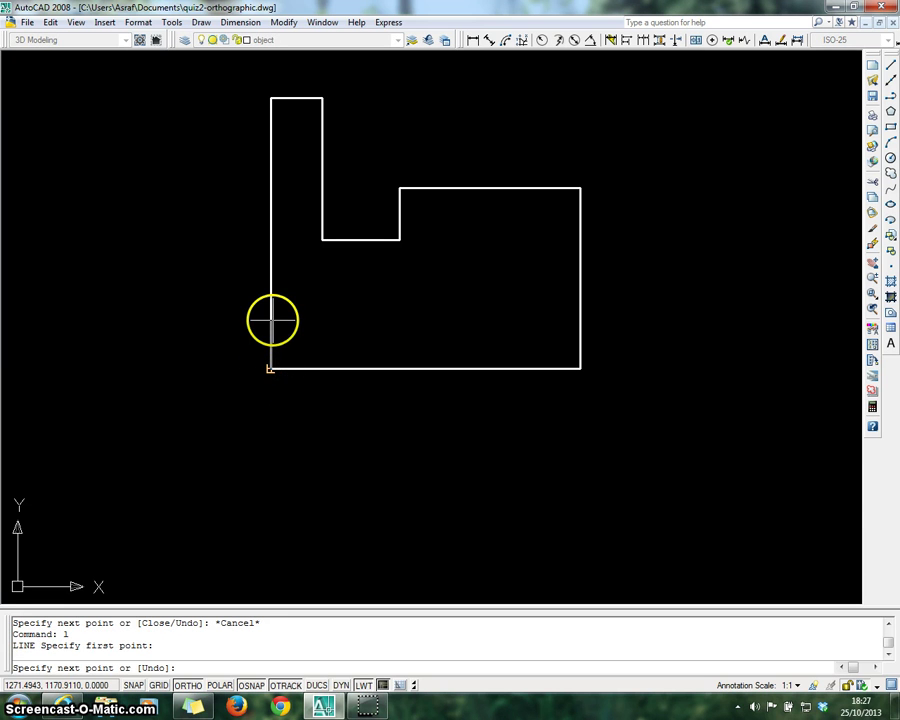
{"action": "type", "text": "25"}
{"action": "key", "text": "Return"}
{"action": "type", "text": "95"}
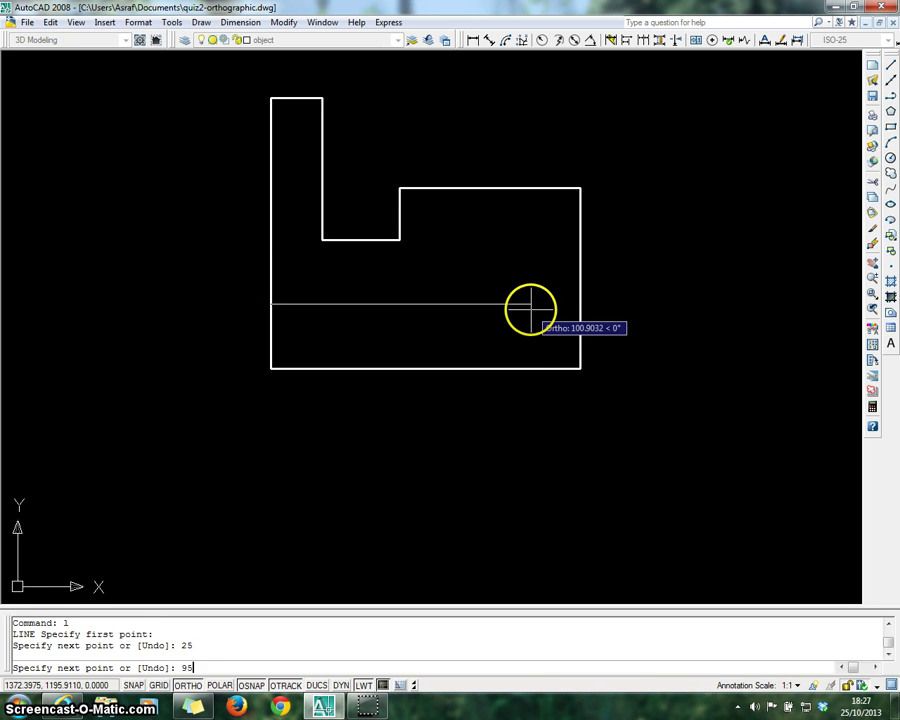
{"action": "key", "text": "Return"}
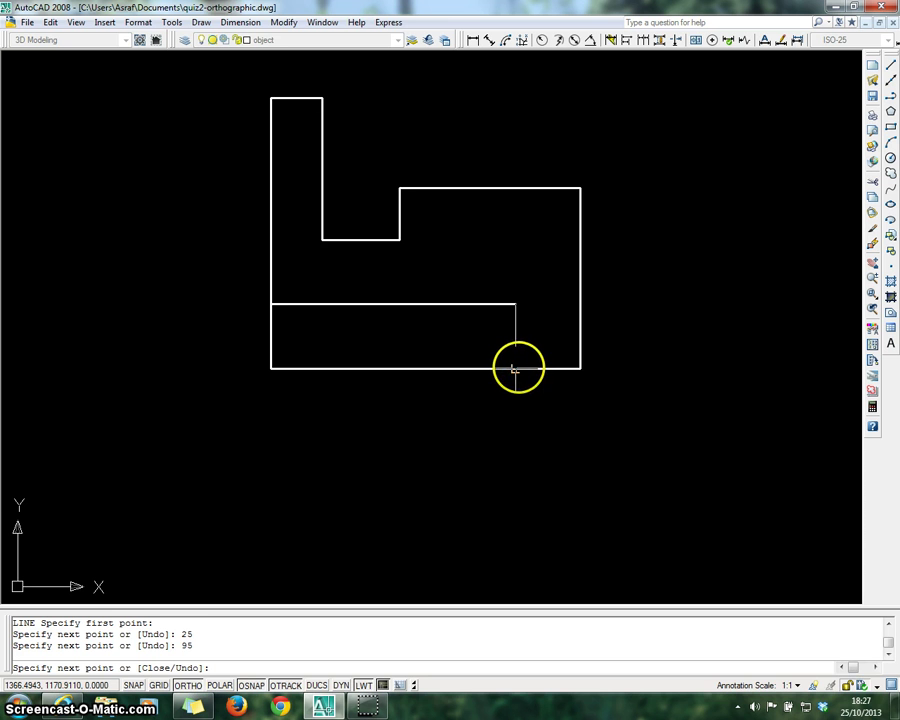
{"action": "left_click", "coordinate": [515, 368]}
{"action": "key", "text": "Escape"}
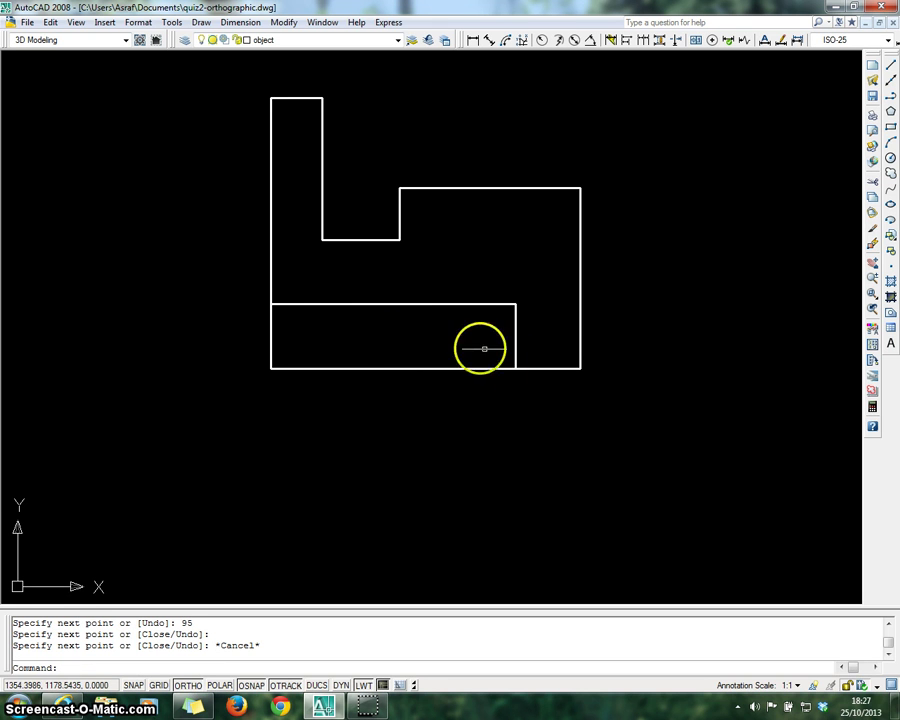
- Undo a mistyped line, then draw a vertical line 10 units in from the left edge past the top
{"action": "key", "text": "Return"}
{"action": "left_click", "coordinate": [271, 305]}
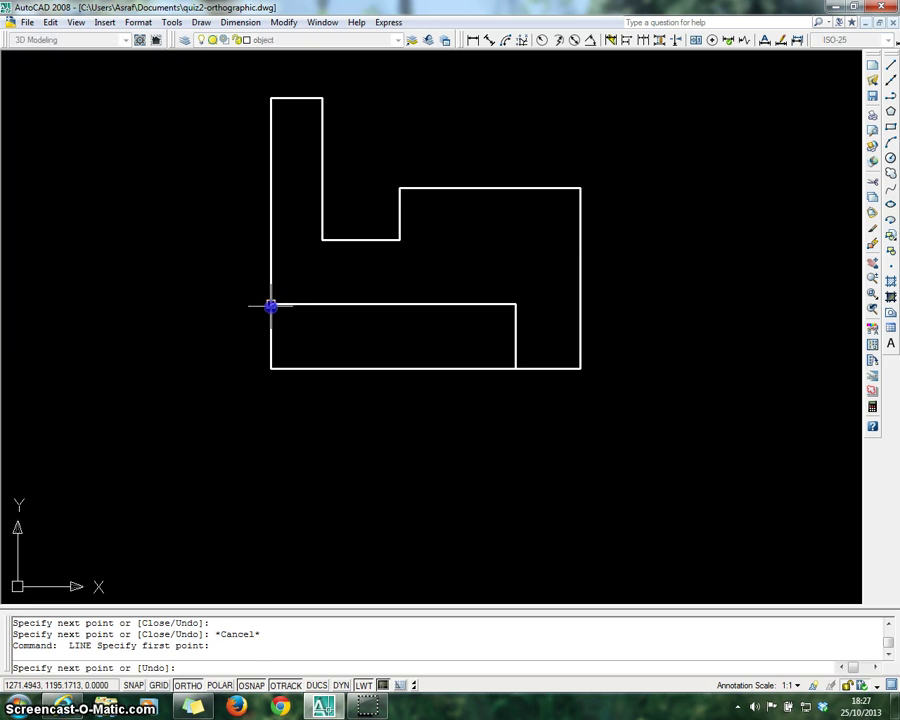
{"action": "type", "text": "1010"}
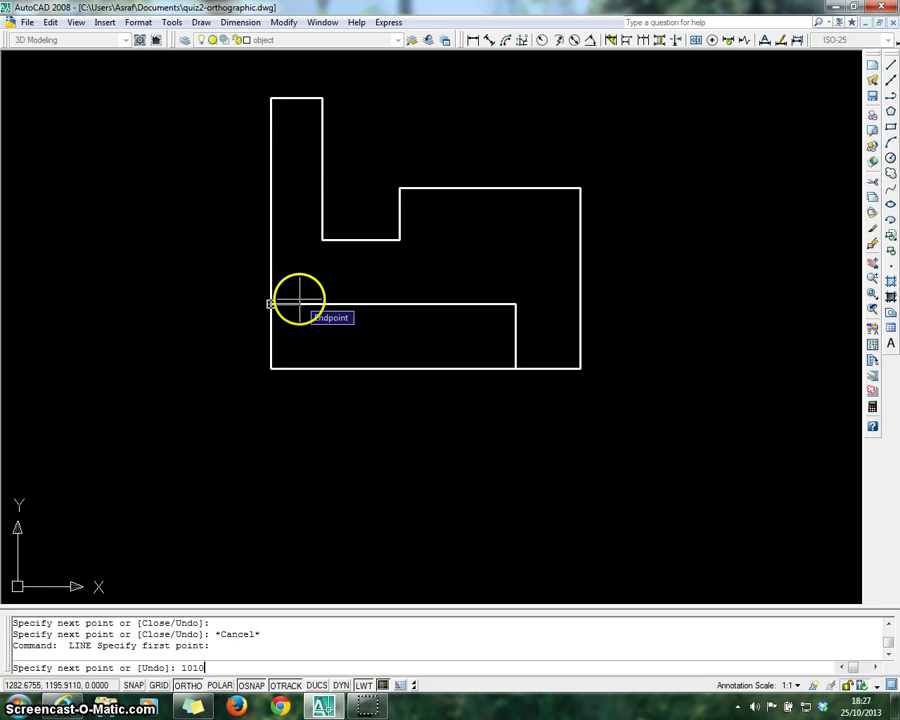
{"action": "key", "text": "Return"}
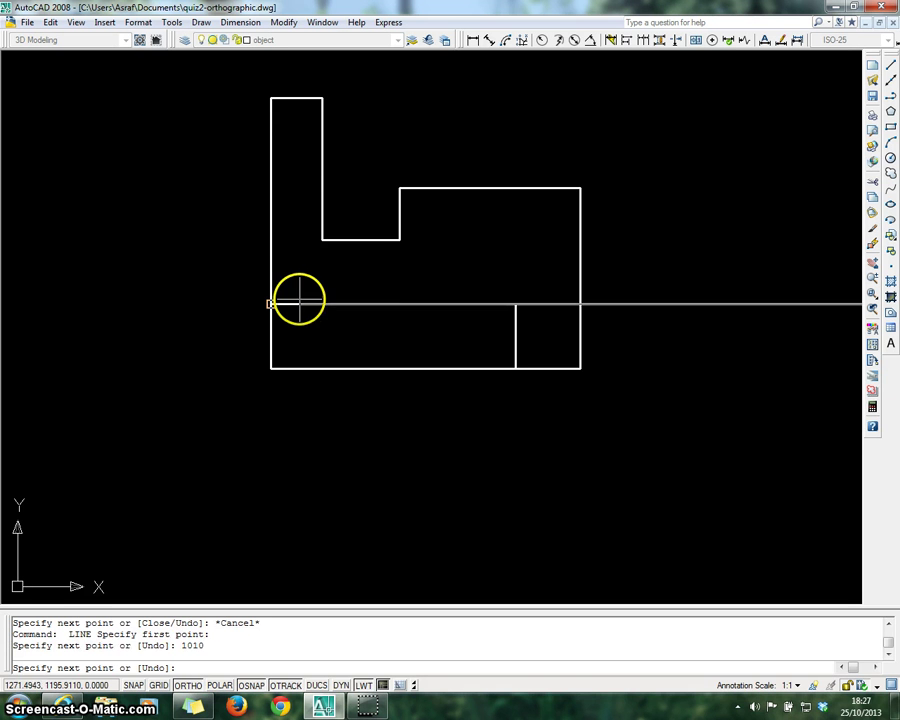
{"action": "key", "text": "ctrl+z"}
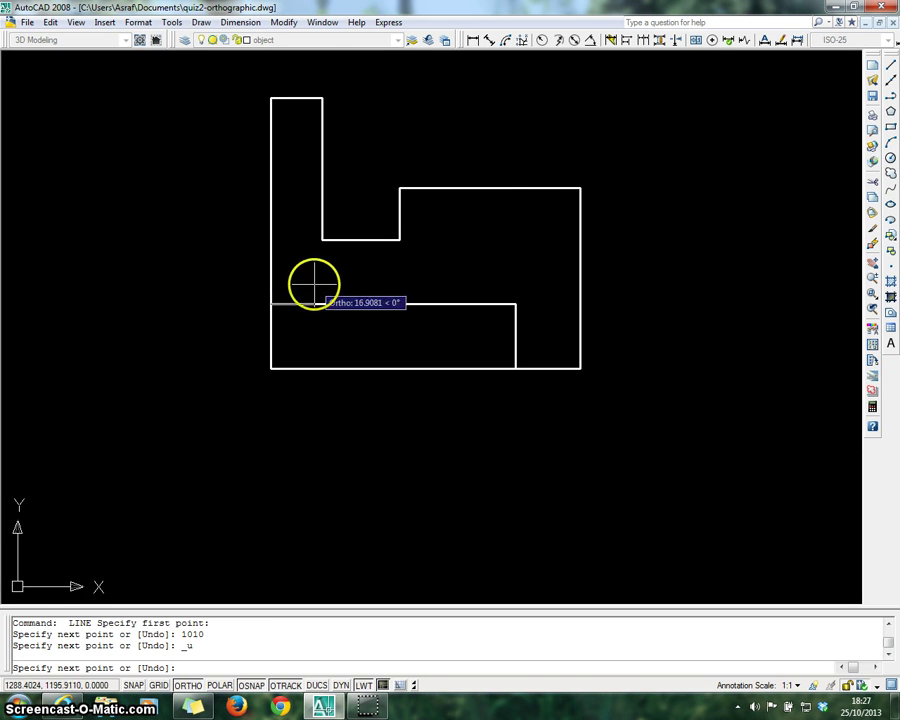
{"action": "key", "text": "Escape"}
{"action": "key", "text": "Return"}
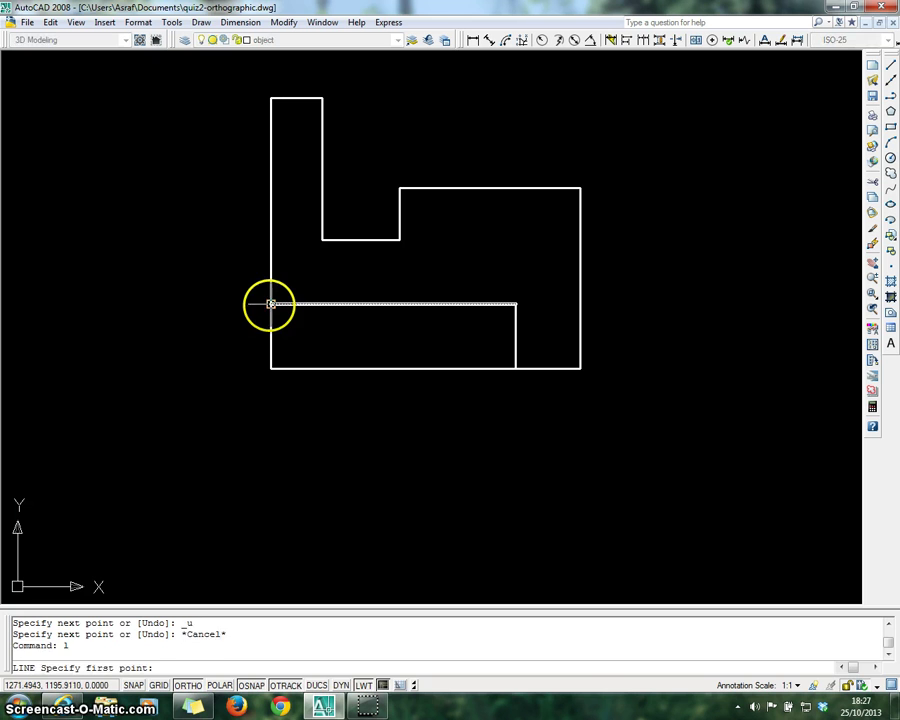
{"action": "left_click", "coordinate": [270, 304]}
{"action": "key", "text": "Return"}
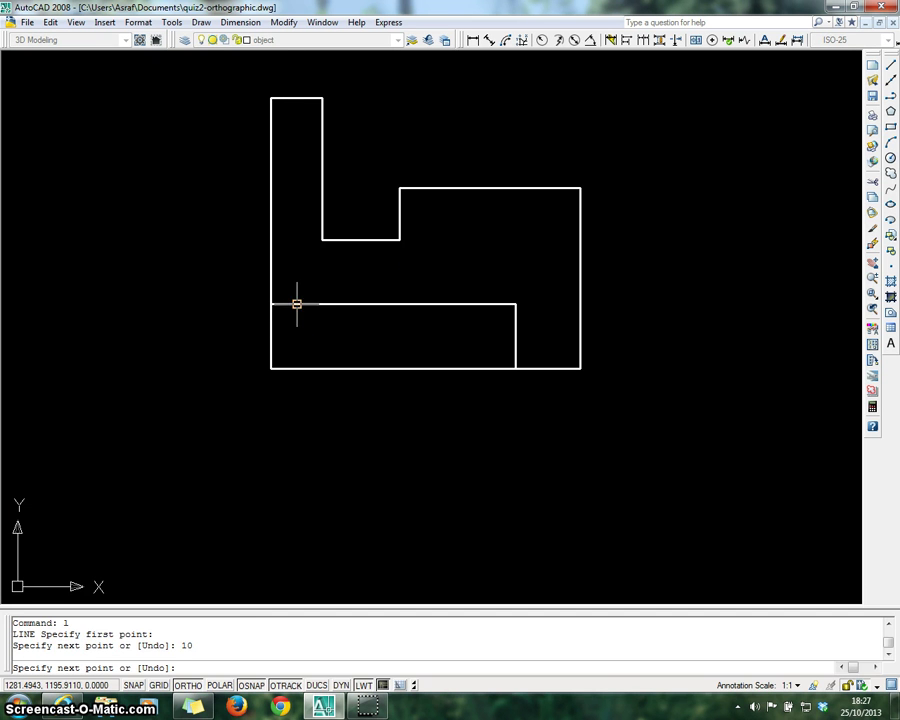
{"action": "left_click", "coordinate": [297, 78]}
{"action": "key", "text": "Escape"}
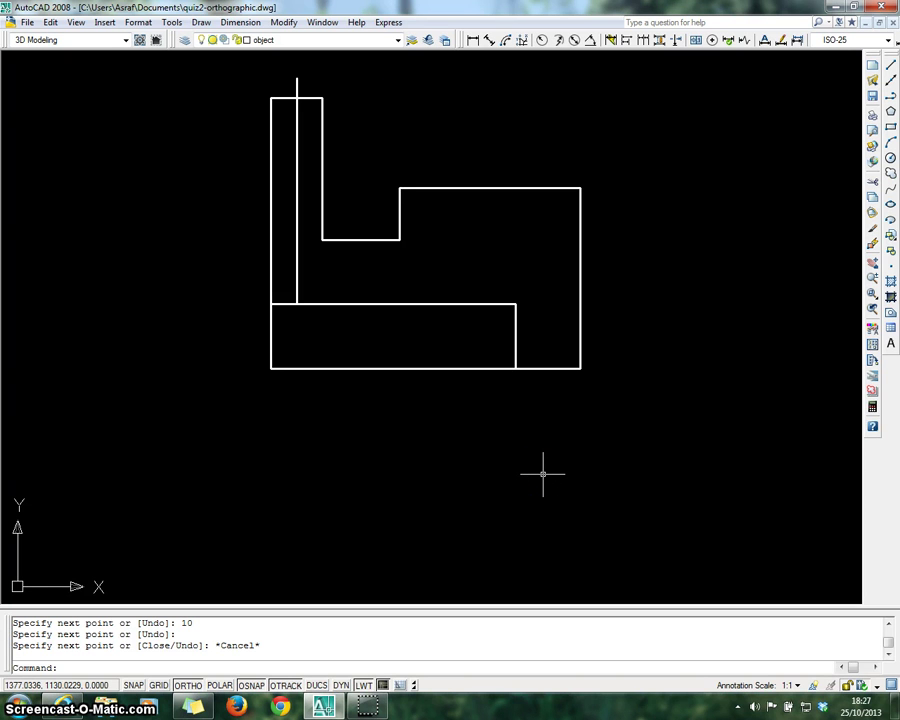
- Start a new line at the vertical's base and place a point 25 units further right
{"action": "type", "text": "l"}
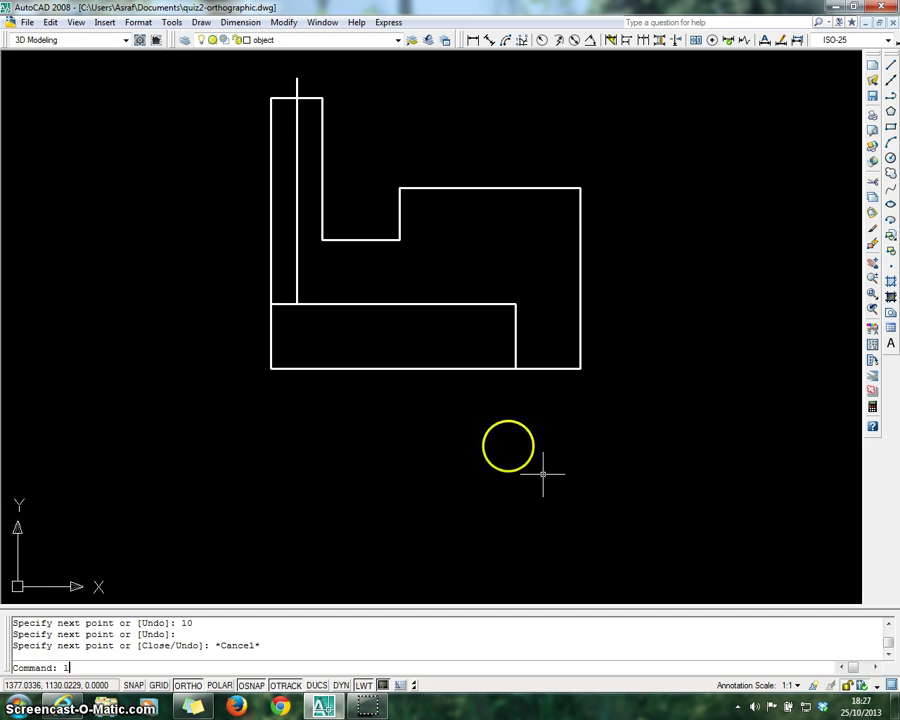
{"action": "key", "text": "Return"}
{"action": "left_click", "coordinate": [297, 304]}
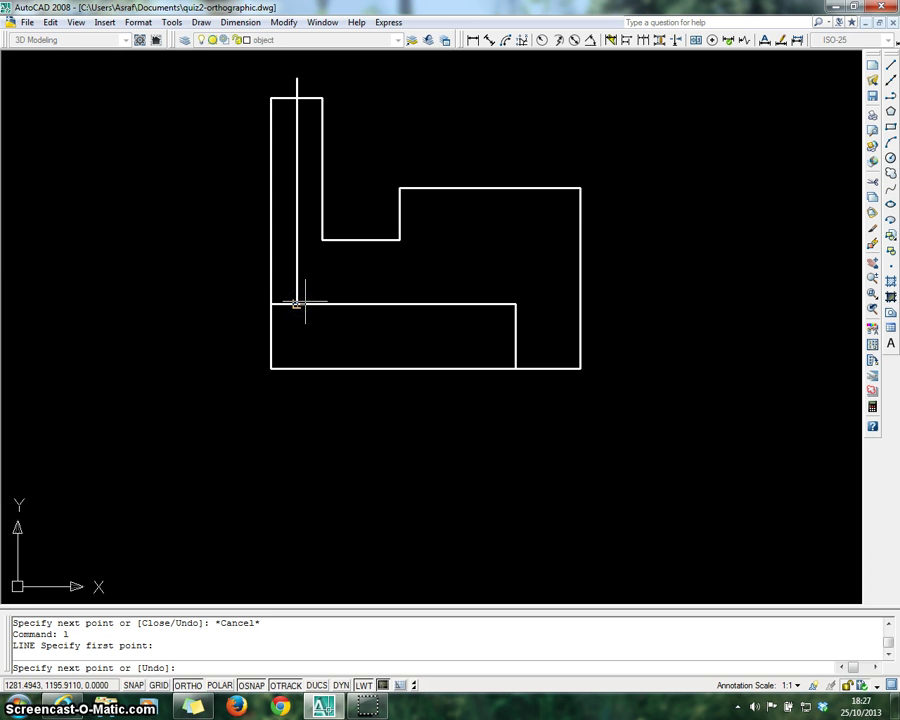
{"action": "left_click", "coordinate": [342, 301]}
{"action": "type", "text": "25"}
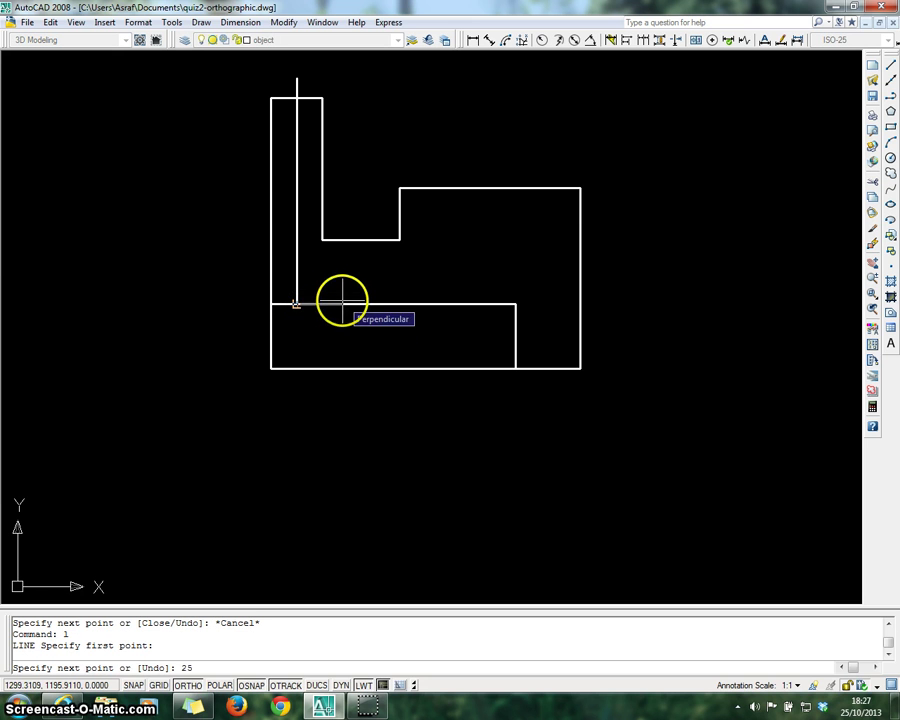
{"action": "key", "text": "Return"}
- Run the new line below and above the part and move it onto the center line layer
{"action": "left_click", "coordinate": [340, 456]}
{"action": "left_click", "coordinate": [360, 135]}
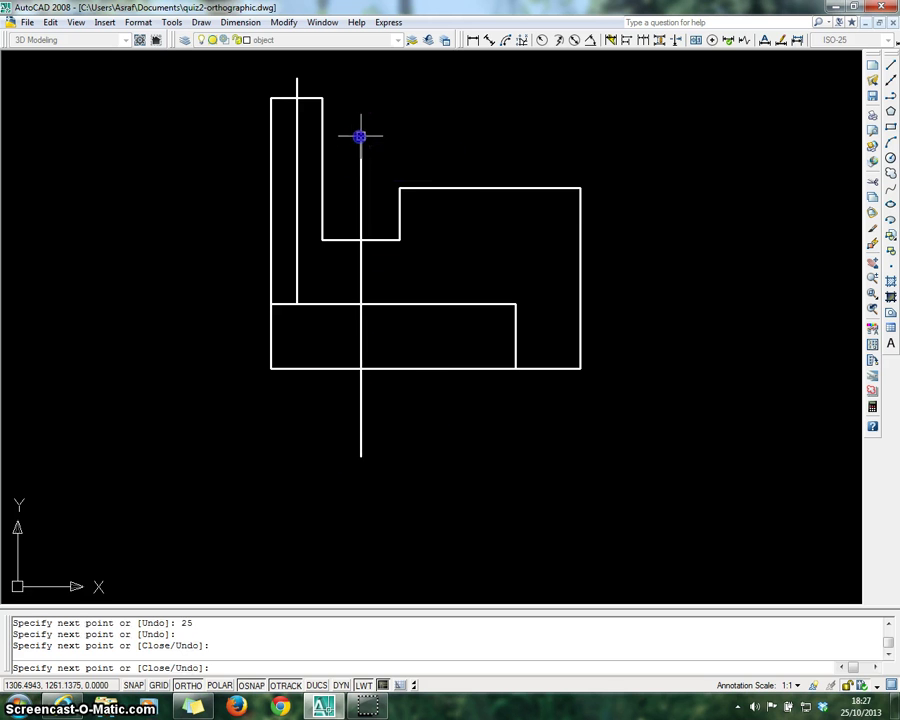
{"action": "key", "text": "Escape"}
{"action": "left_click", "coordinate": [380, 345]}
{"action": "left_click", "coordinate": [348, 328]}
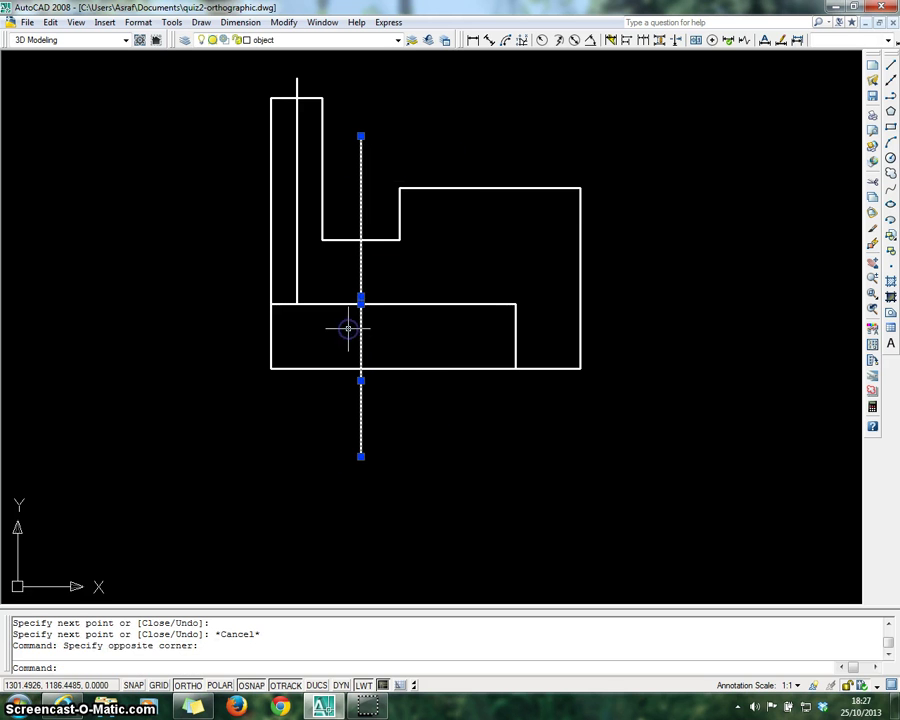
{"action": "left_click", "coordinate": [398, 40]}
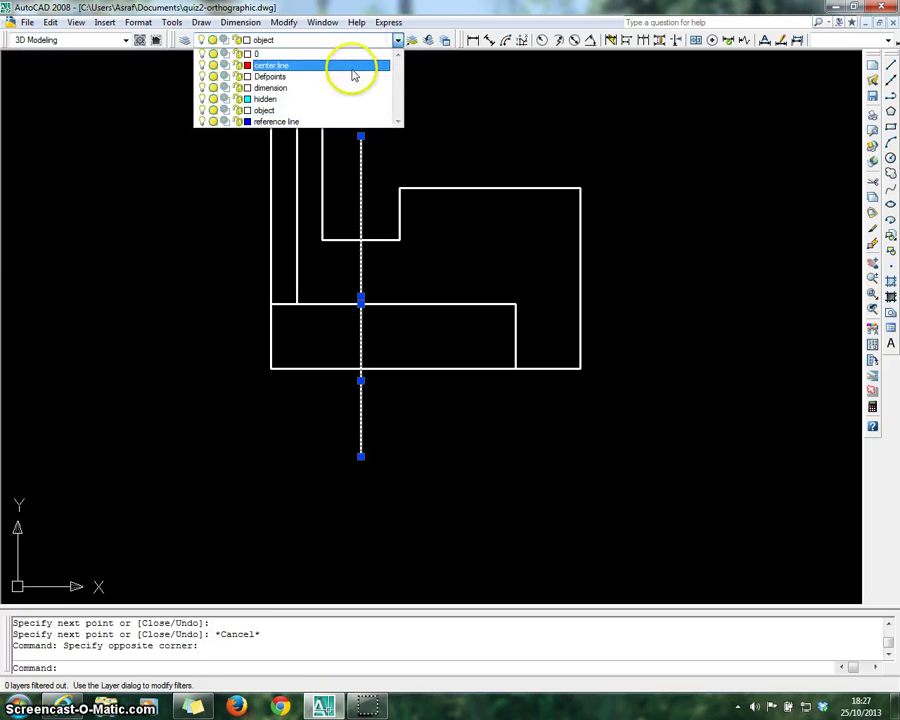
{"action": "left_click", "coordinate": [352, 66]}
{"action": "key", "text": "Escape"}
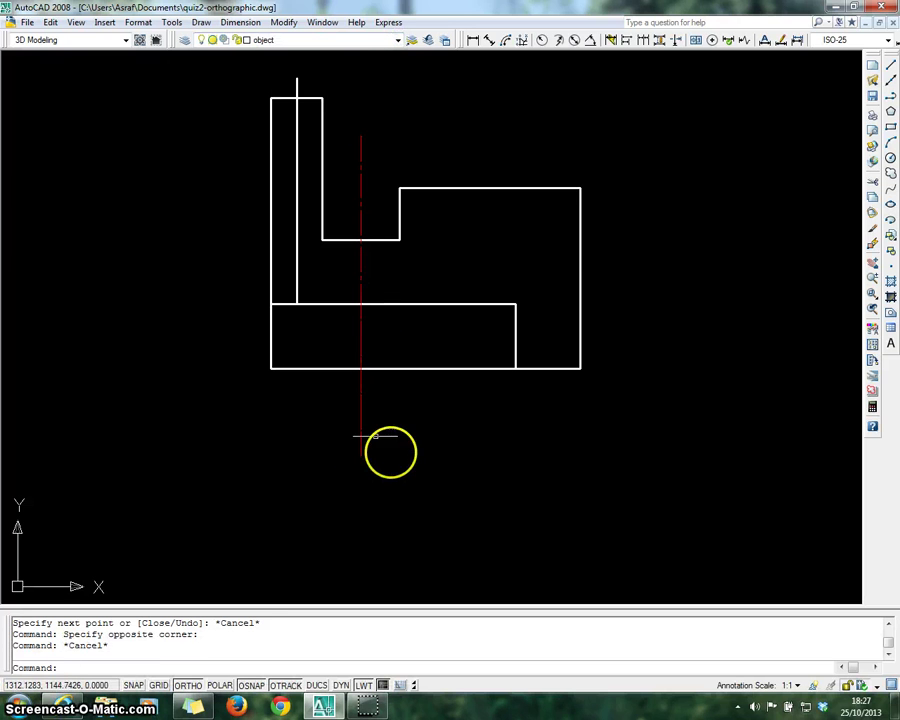
- Zoom in and check the red centre line's properties
{"action": "scroll", "coordinate": [361, 436], "scroll_direction": "up", "scroll_amount": 3}
{"action": "scroll", "coordinate": [351, 408], "scroll_direction": "down", "scroll_amount": 2}
{"action": "scroll", "coordinate": [350, 406], "scroll_direction": "down", "scroll_amount": 2}
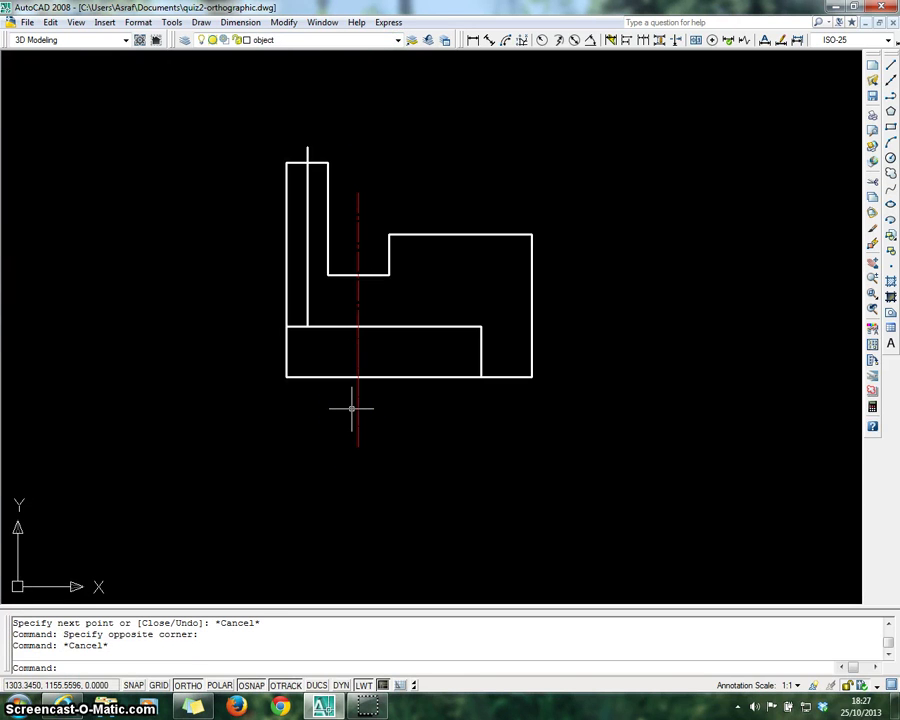
{"action": "left_click_drag", "start_coordinate": [334, 400], "coordinate": [363, 355]}
{"action": "left_click", "coordinate": [360, 355]}
{"action": "key", "text": "Escape"}
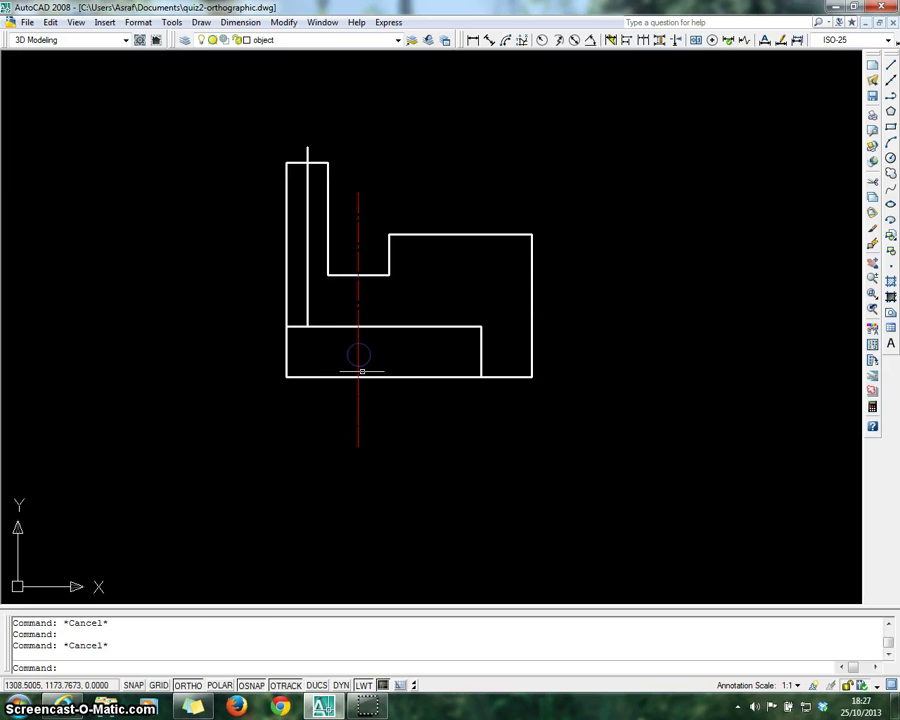
{"action": "double_click", "coordinate": [358, 404]}
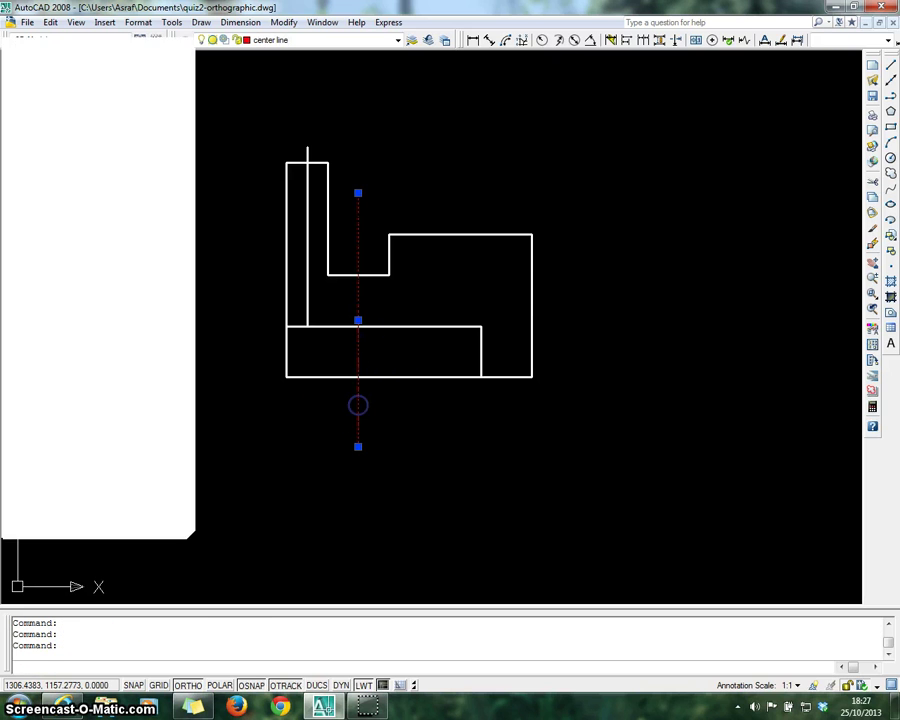
{"action": "left_click", "coordinate": [8, 44]}
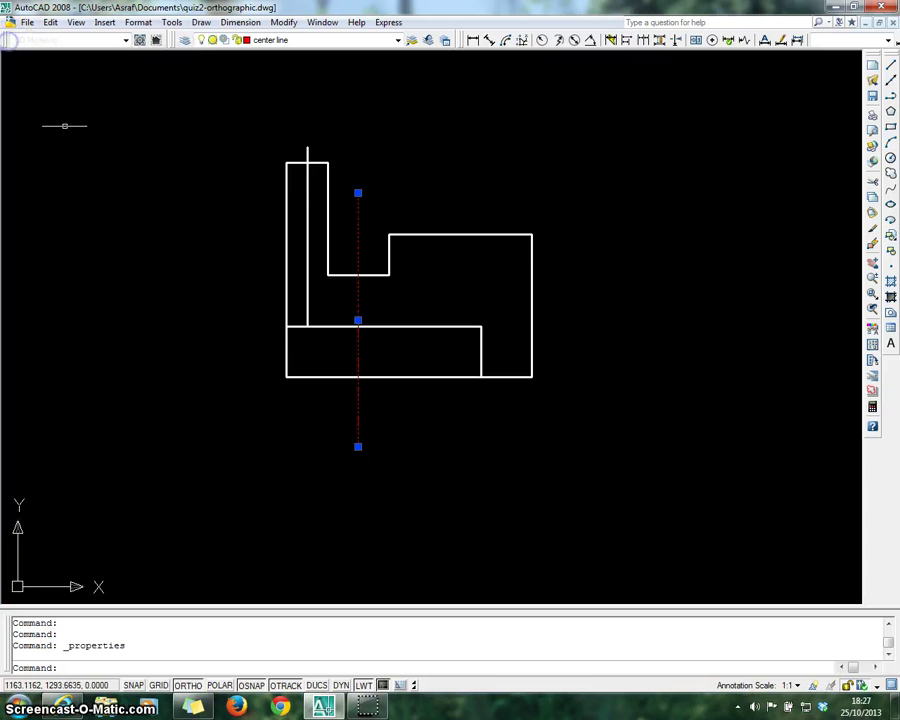
{"action": "key", "text": "Escape"}
{"action": "type", "text": "offset"}
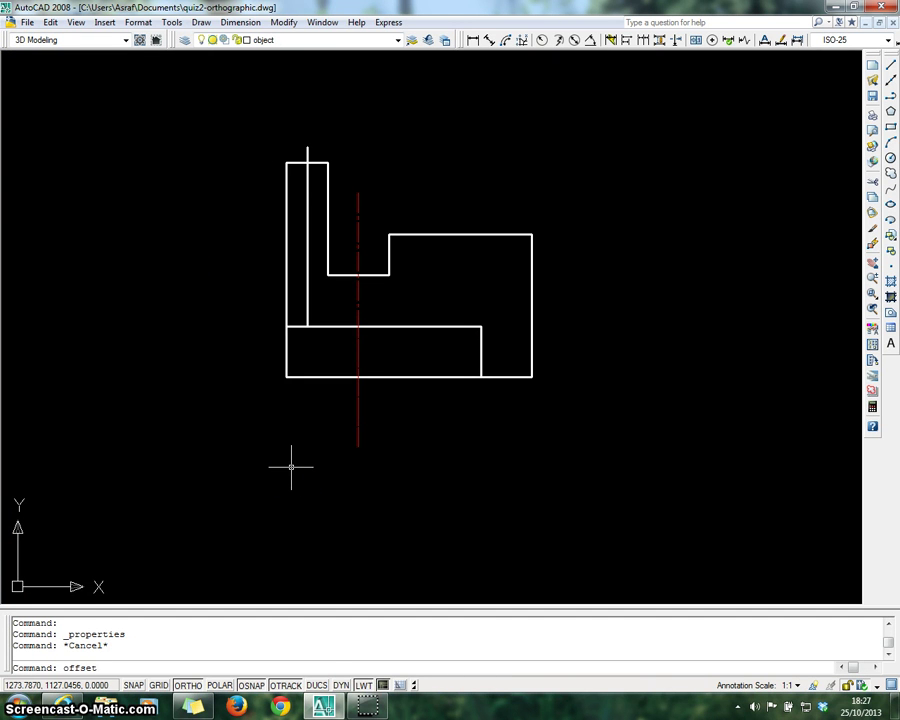
- Offset copies of the red centre line 10 and 15 units to both sides
{"action": "key", "text": "Return"}
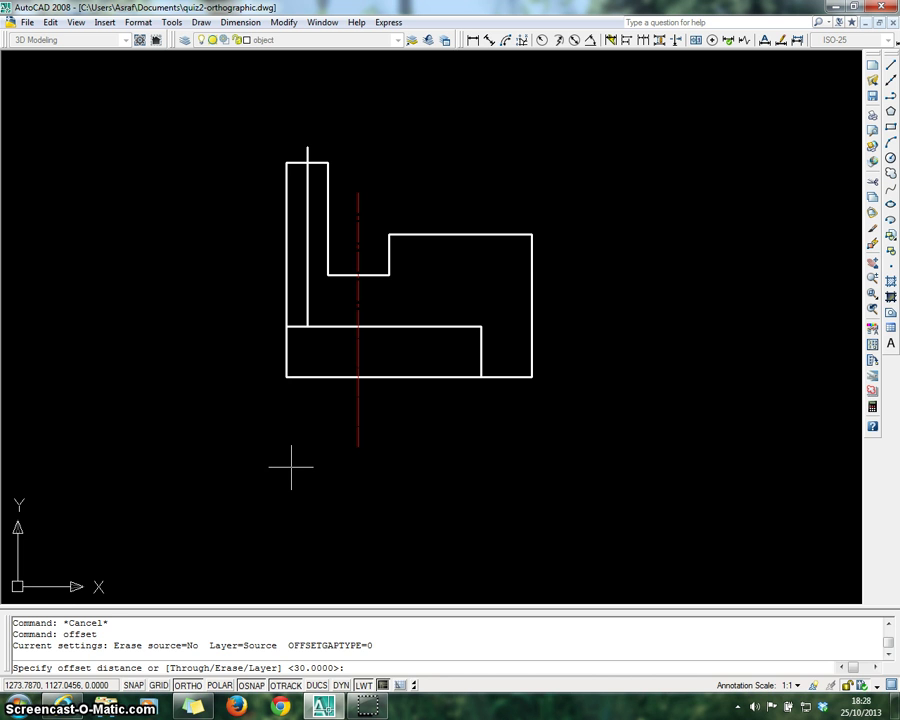
{"action": "type", "text": "10"}
{"action": "key", "text": "Return"}
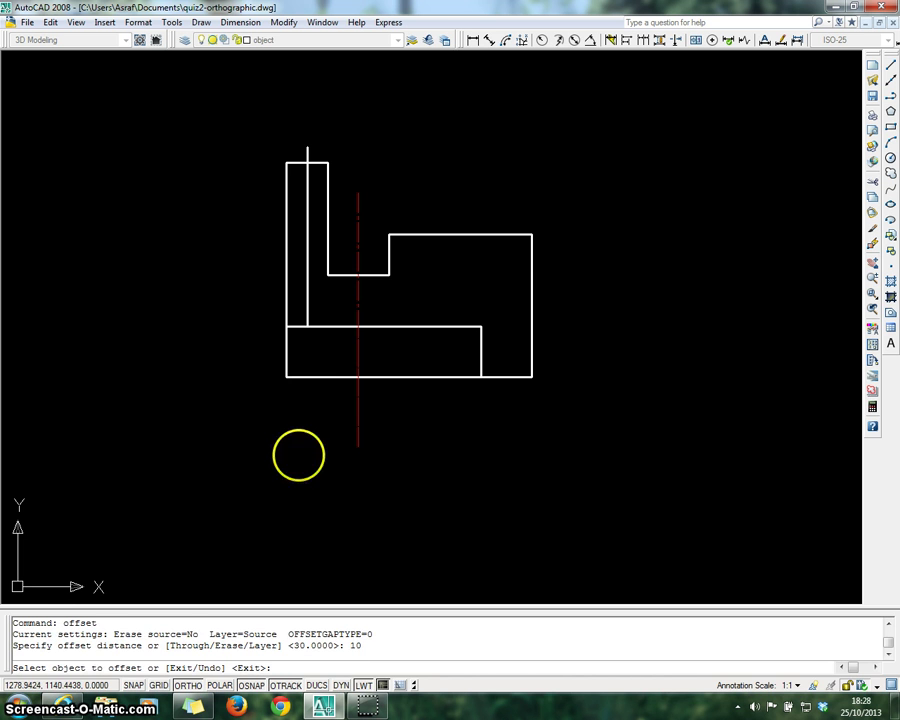
{"action": "left_click", "coordinate": [357, 360]}
{"action": "left_click", "coordinate": [358, 362]}
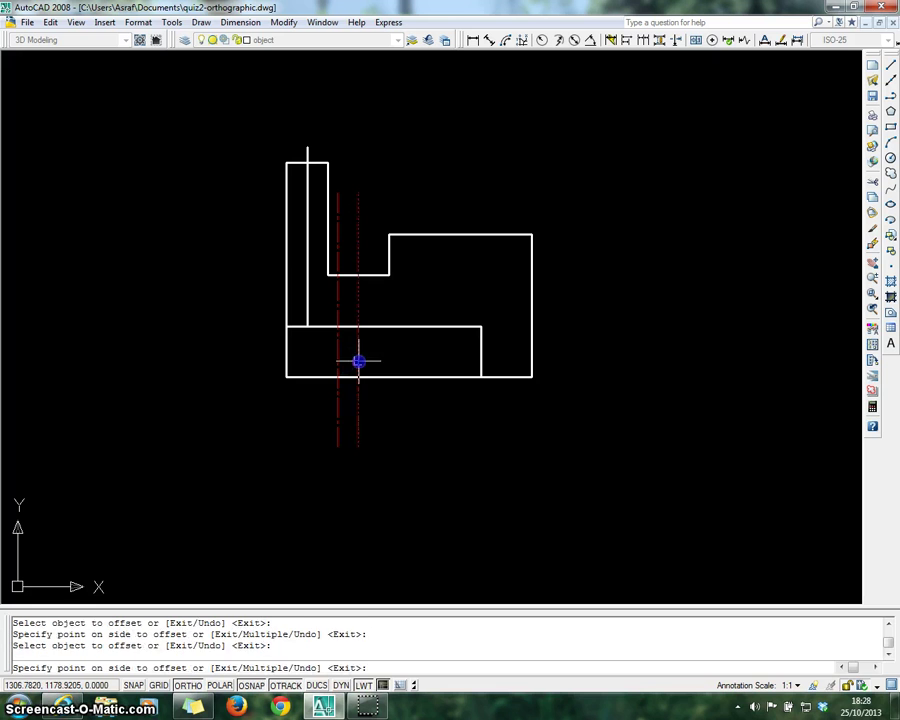
{"action": "left_click", "coordinate": [377, 360]}
{"action": "key", "text": "Escape"}
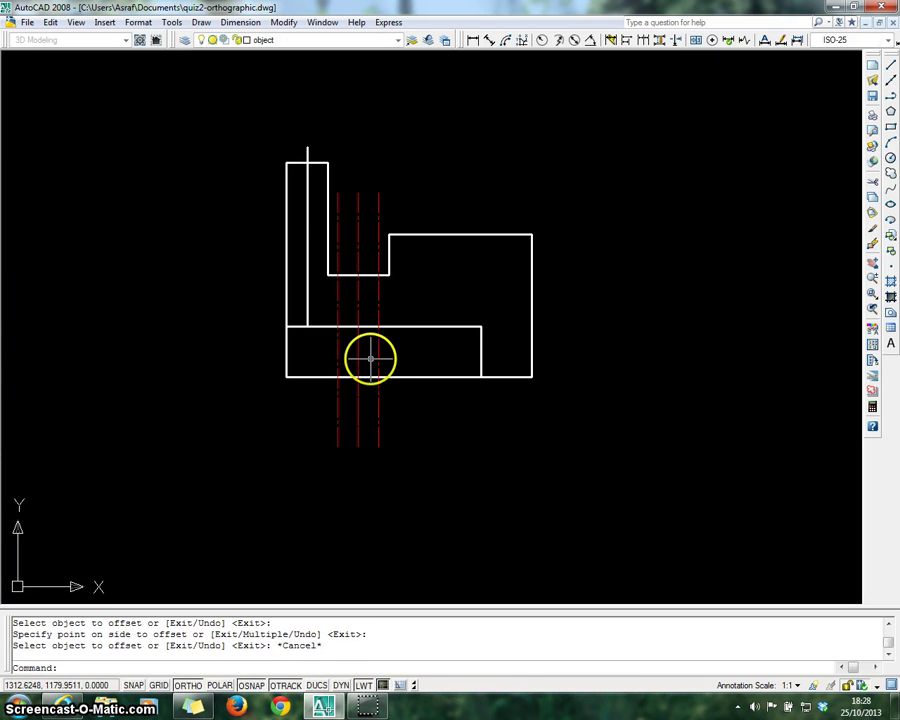
{"action": "key", "text": "Return"}
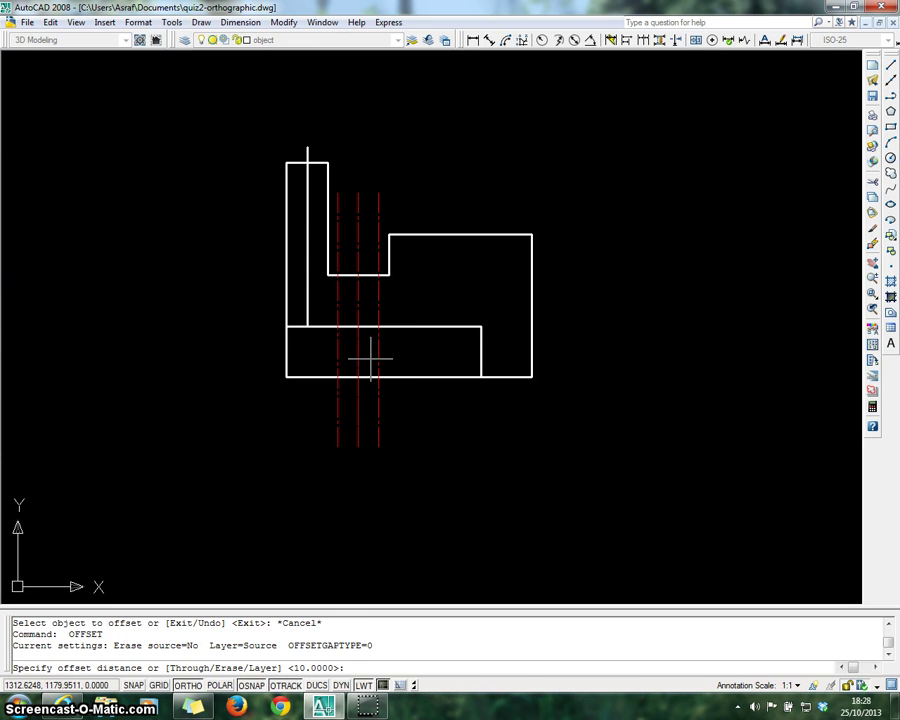
{"action": "type", "text": "15"}
{"action": "key", "text": "Return"}
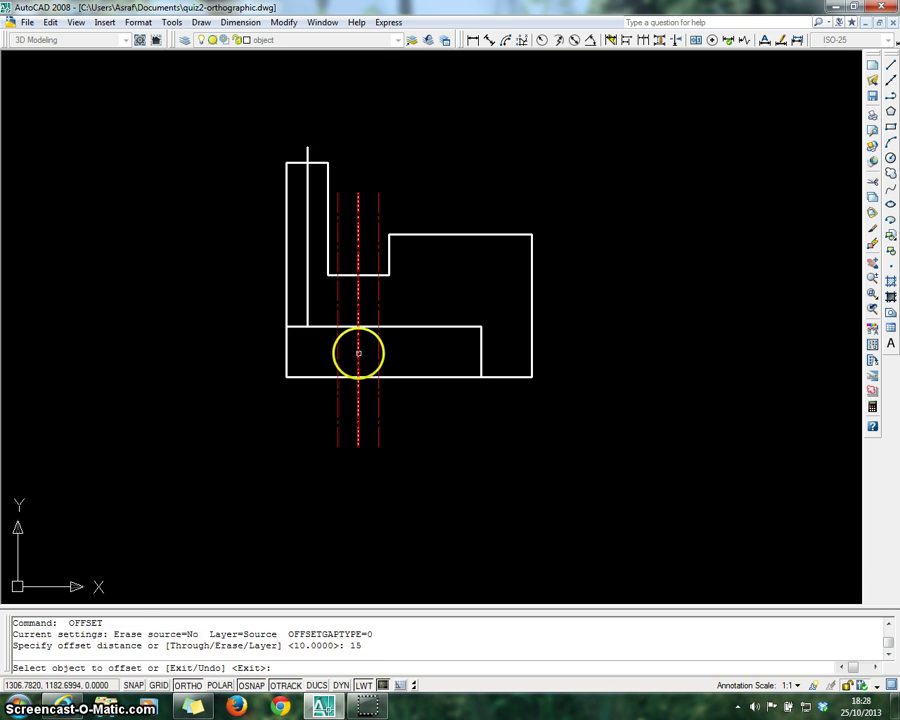
{"action": "left_click", "coordinate": [357, 352]}
{"action": "left_click", "coordinate": [371, 357]}
{"action": "left_click", "coordinate": [338, 355]}
{"action": "left_click", "coordinate": [333, 354]}
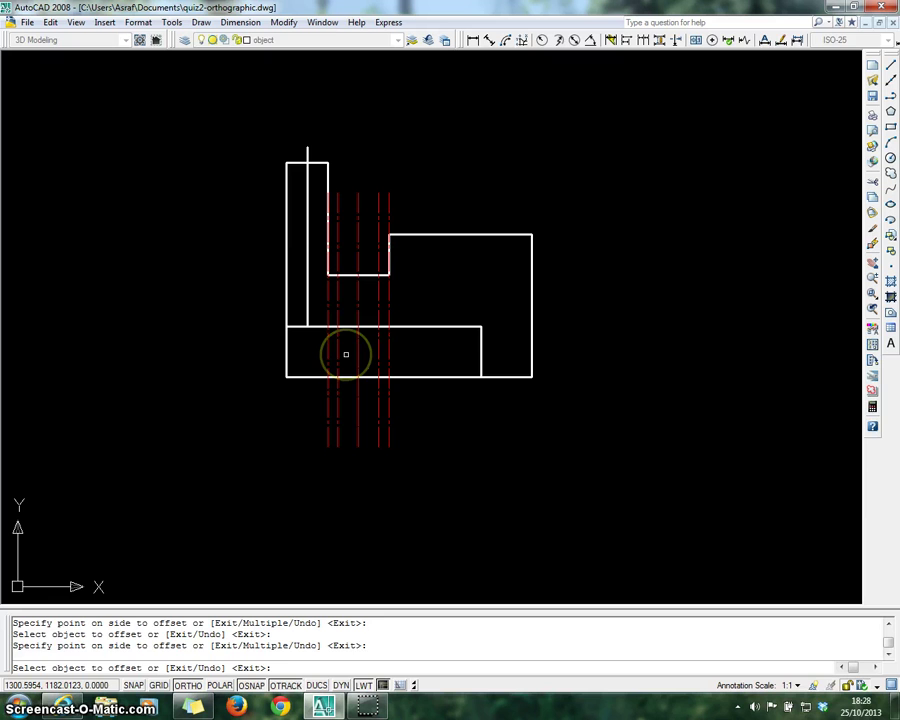
{"action": "key", "text": "Return"}
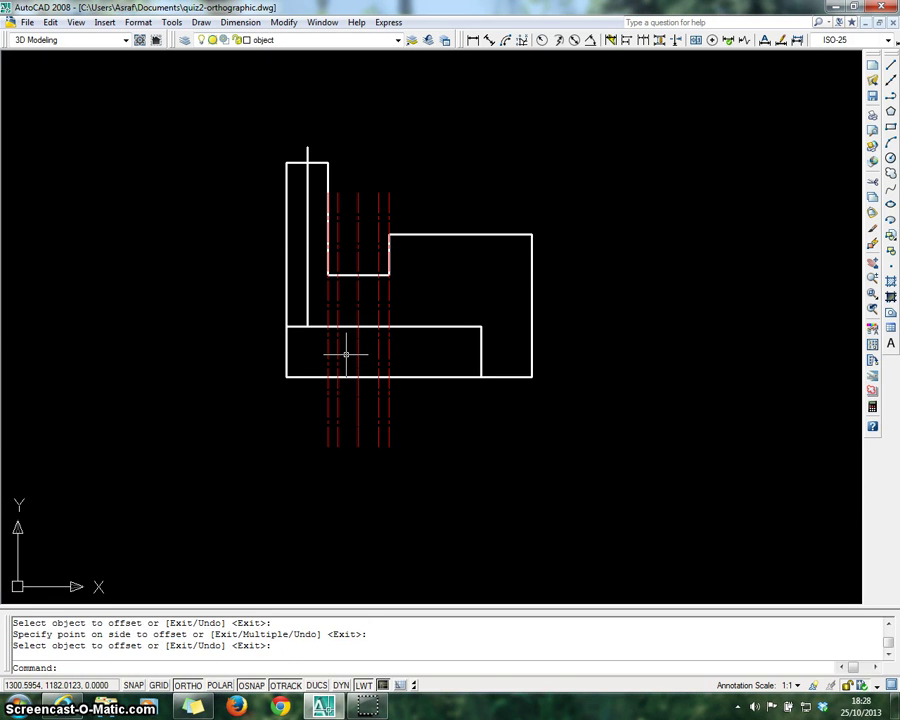
- Offset the two short horizontal edges 10 units downward
{"action": "type", "text": "o"}
{"action": "key", "text": "Return"}
{"action": "type", "text": "10"}
{"action": "key", "text": "Return"}
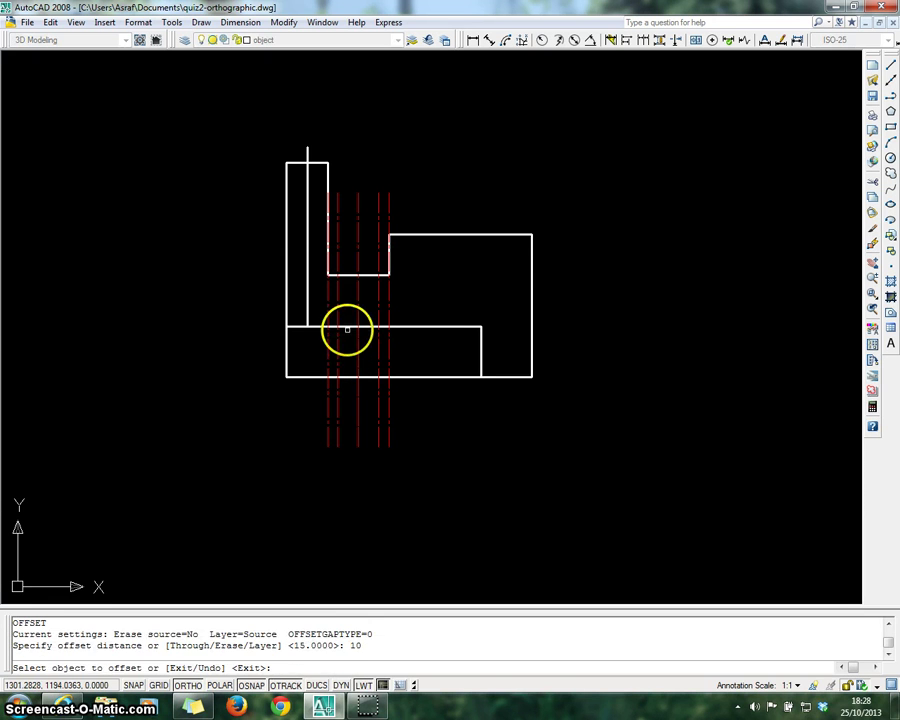
{"action": "left_click", "coordinate": [347, 328]}
{"action": "left_click", "coordinate": [346, 342]}
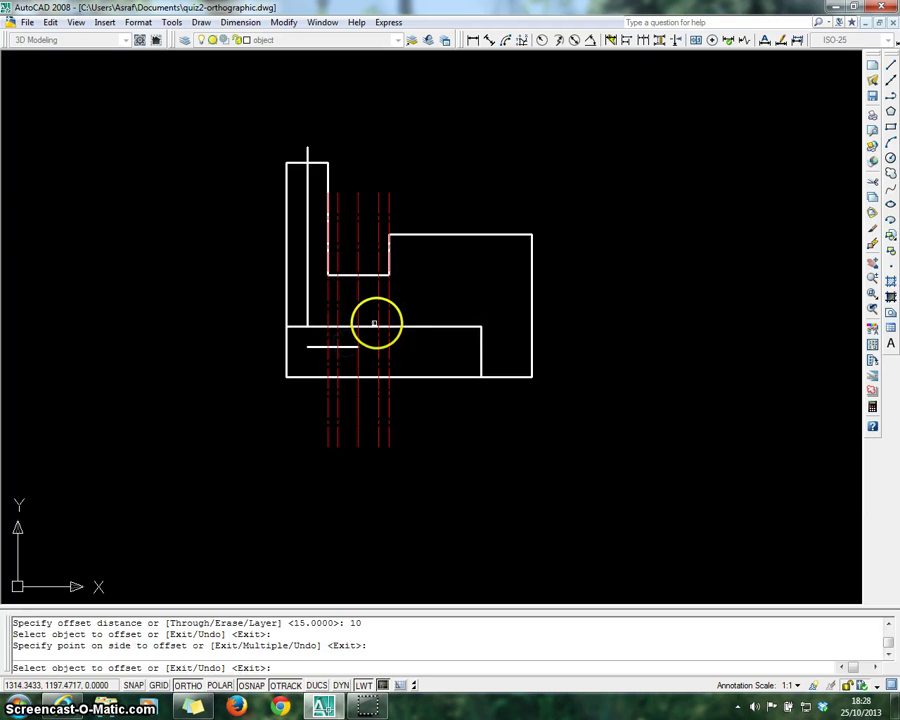
{"action": "left_click", "coordinate": [368, 327]}
{"action": "left_click", "coordinate": [367, 341]}
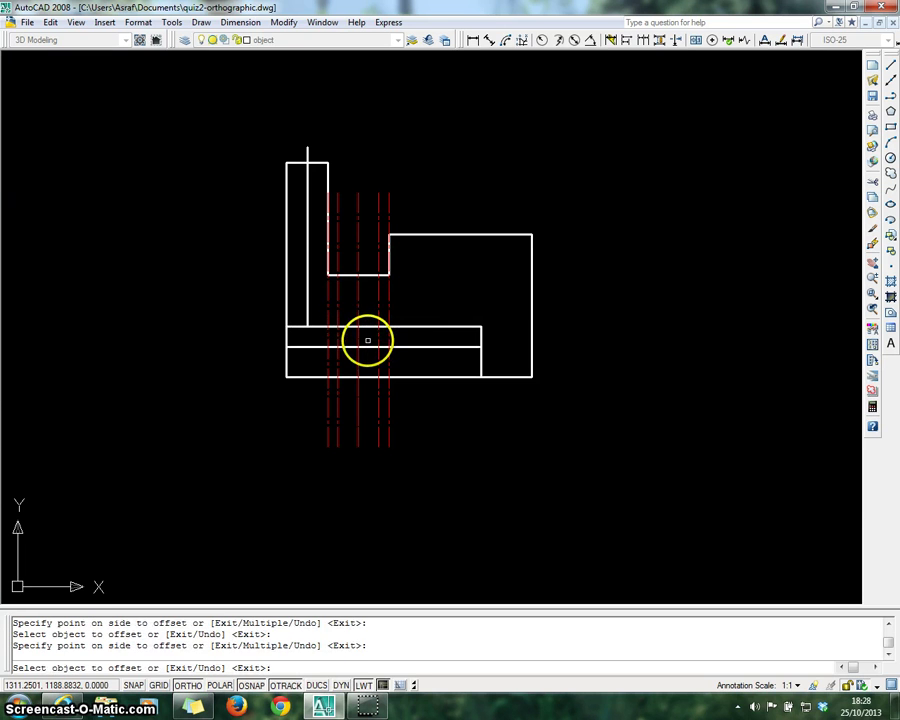
{"action": "key", "text": "Escape"}
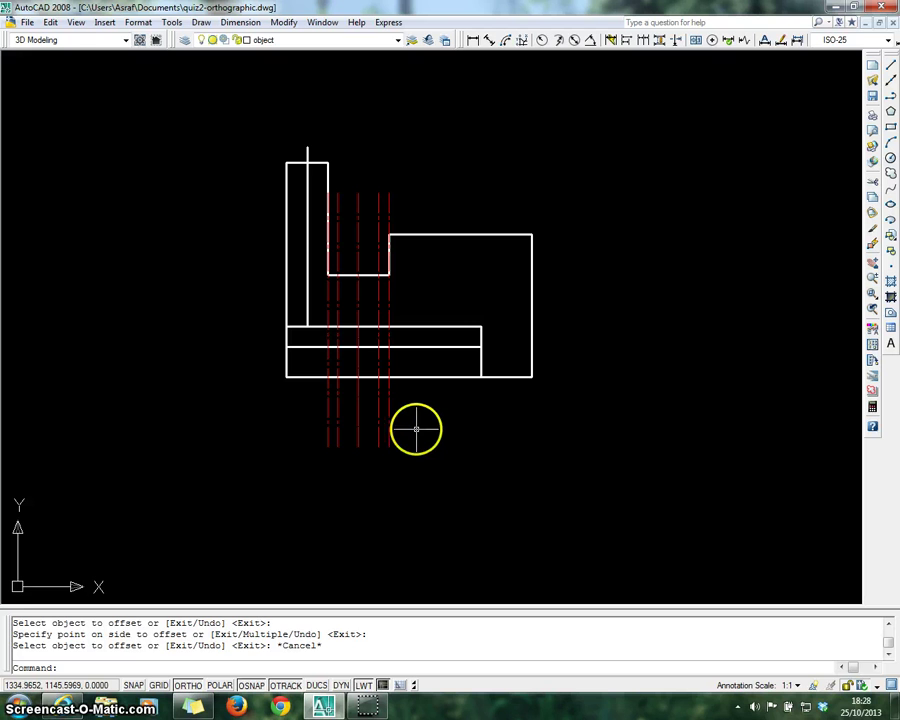
- With TR and all edges as cutting edges, trim the horizontal line left of the hole
{"action": "type", "text": "tr"}
{"action": "key", "text": "Return"}
{"action": "scroll", "coordinate": [368, 312], "scroll_direction": "up", "scroll_amount": 3}
{"action": "scroll", "coordinate": [366, 310], "scroll_direction": "up", "scroll_amount": 2}
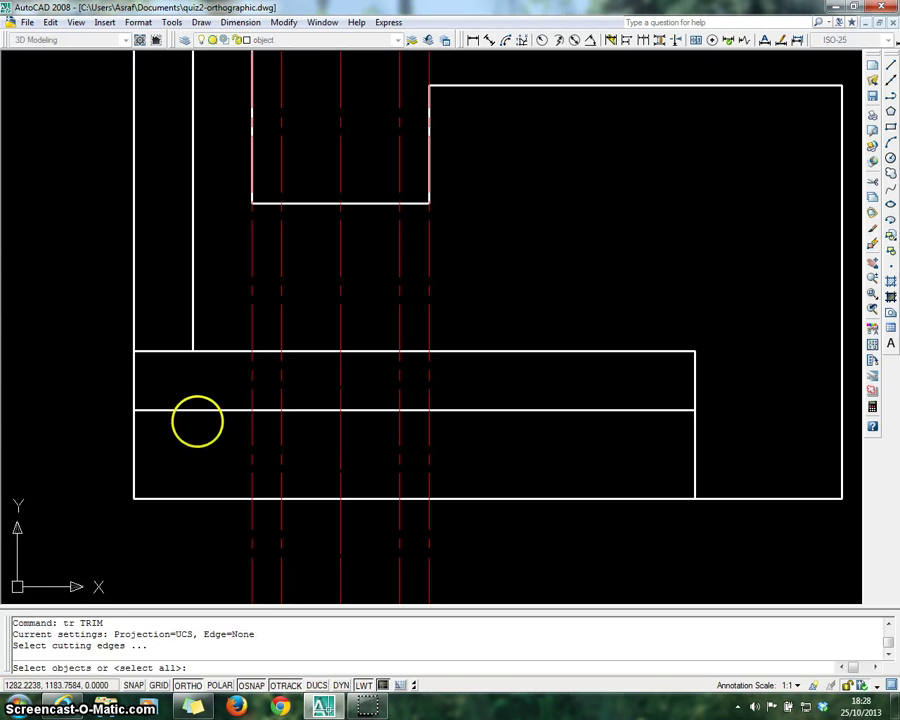
{"action": "left_click", "coordinate": [197, 429]}
{"action": "left_click", "coordinate": [185, 392]}
{"action": "left_click", "coordinate": [210, 410]}
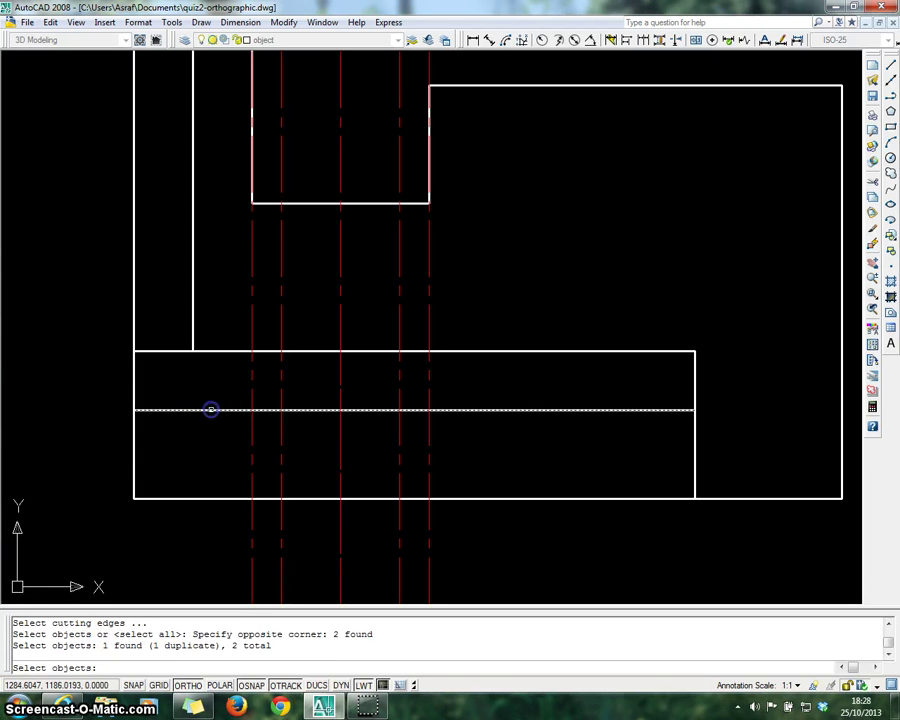
{"action": "key", "text": "Escape"}
{"action": "key", "text": "Return"}
{"action": "key", "text": "Return"}
{"action": "left_click", "coordinate": [213, 426]}
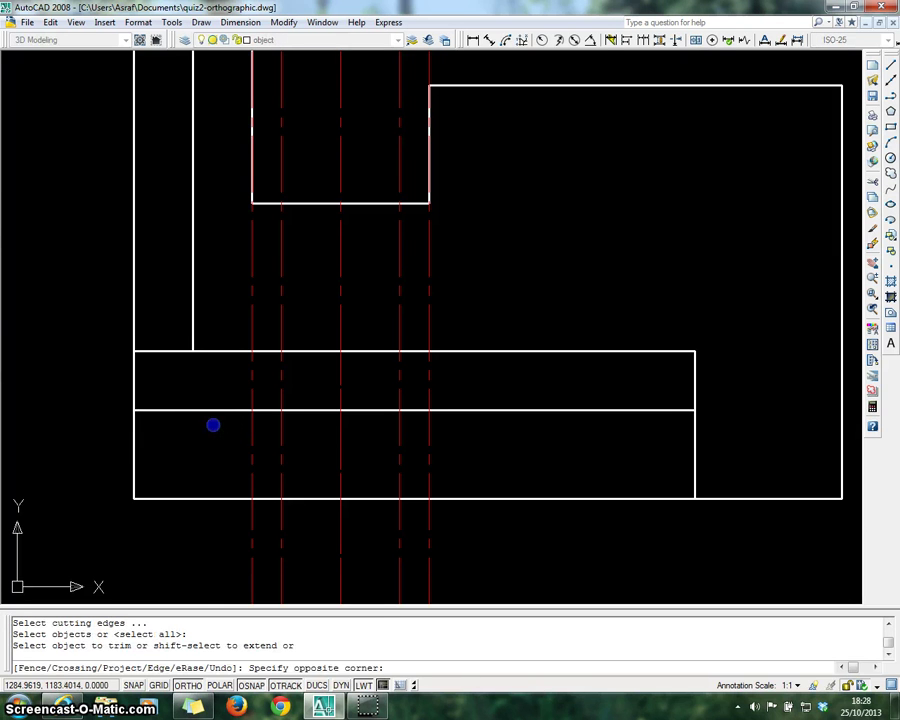
{"action": "left_click", "coordinate": [200, 400]}
{"action": "left_click", "coordinate": [266, 446]}
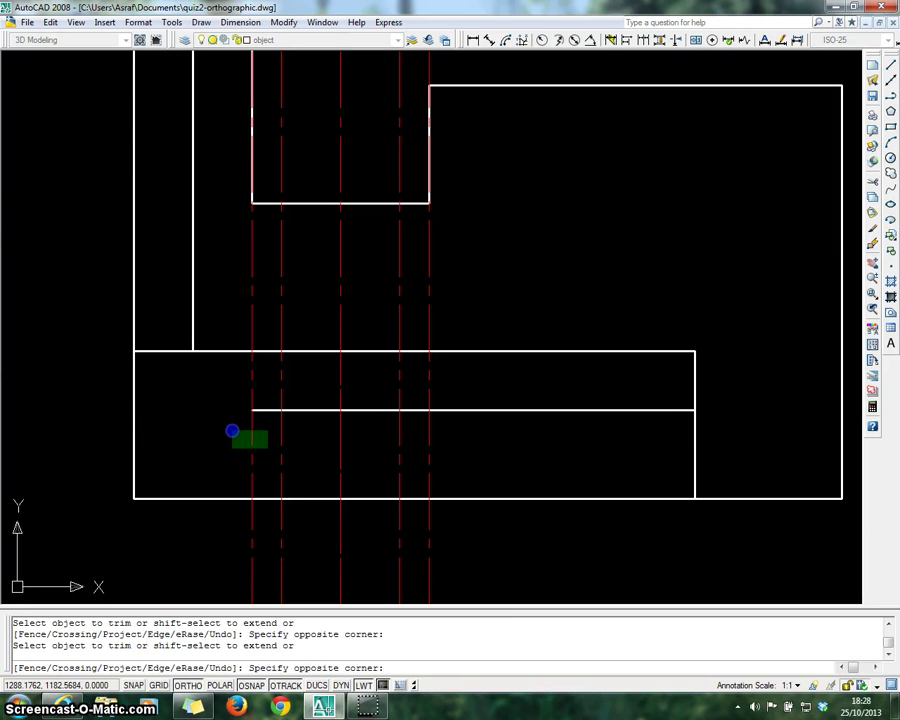
{"action": "left_click", "coordinate": [232, 430]}
- Cut the projection lines between the views, the line's right part, and the inner lines
{"action": "left_click", "coordinate": [430, 440]}
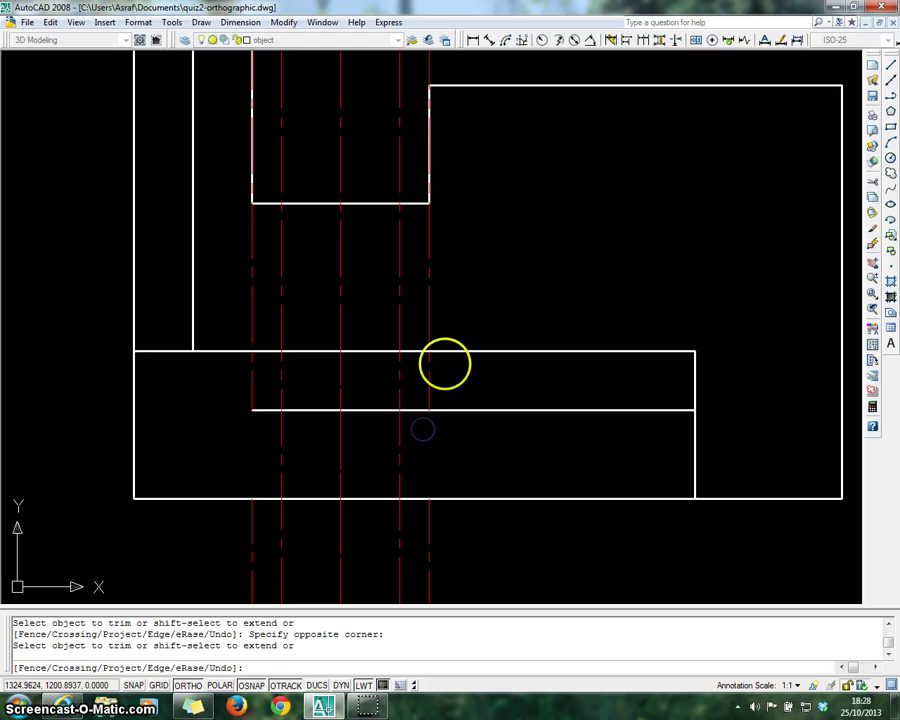
{"action": "left_click", "coordinate": [446, 304]}
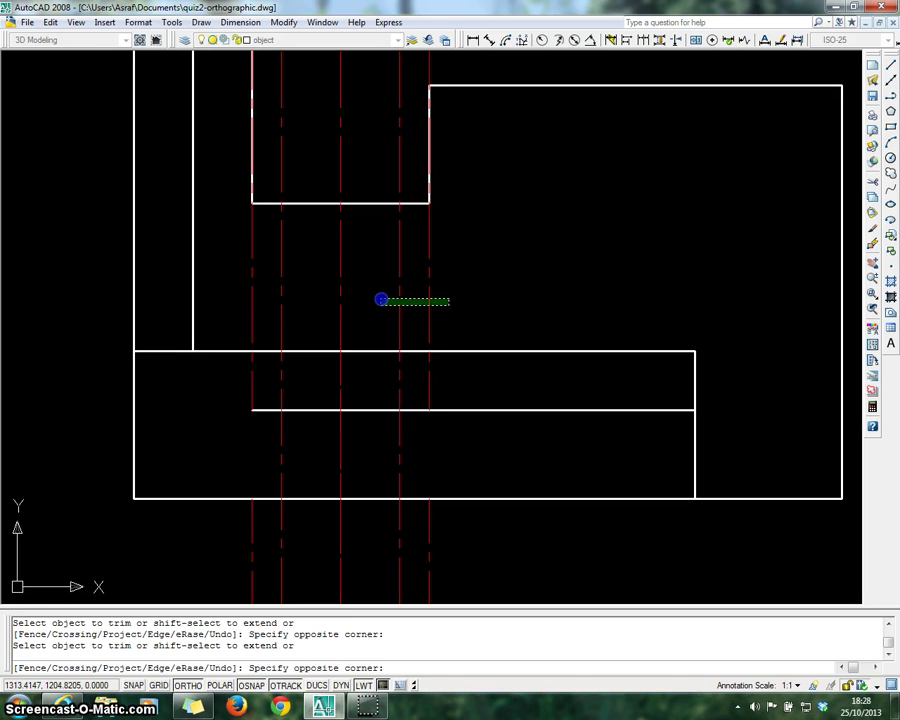
{"action": "left_click", "coordinate": [381, 300]}
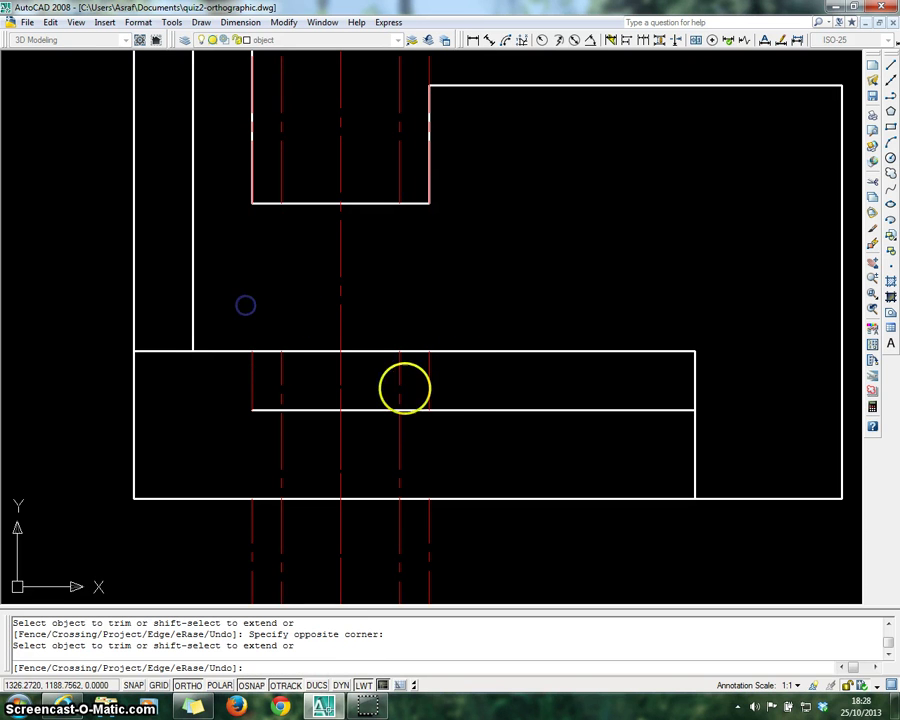
{"action": "left_click", "coordinate": [404, 388]}
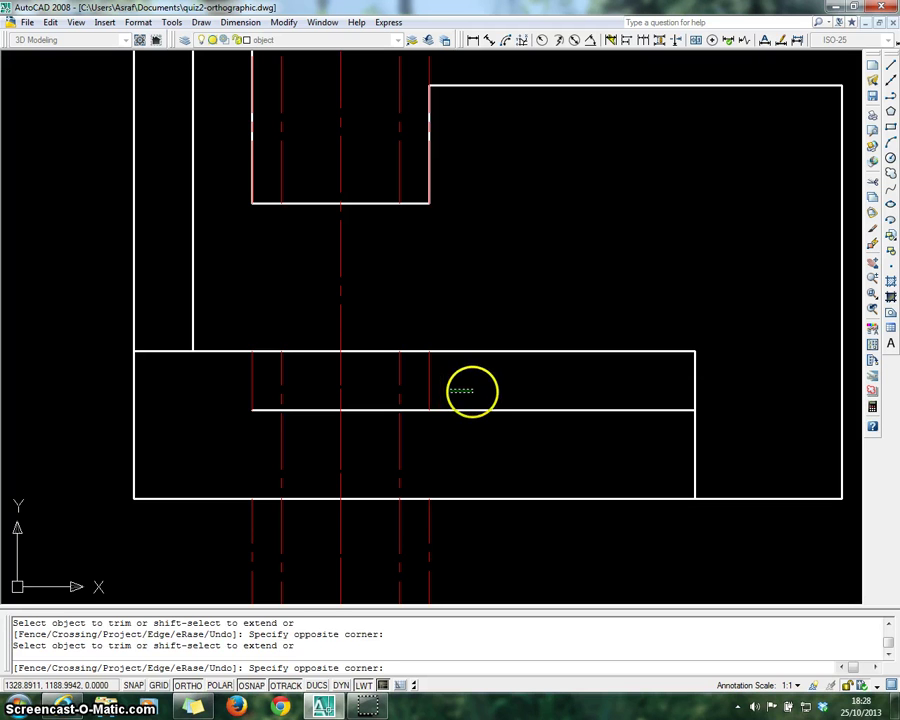
{"action": "left_click", "coordinate": [472, 390]}
{"action": "left_click", "coordinate": [490, 420]}
{"action": "left_click", "coordinate": [476, 395]}
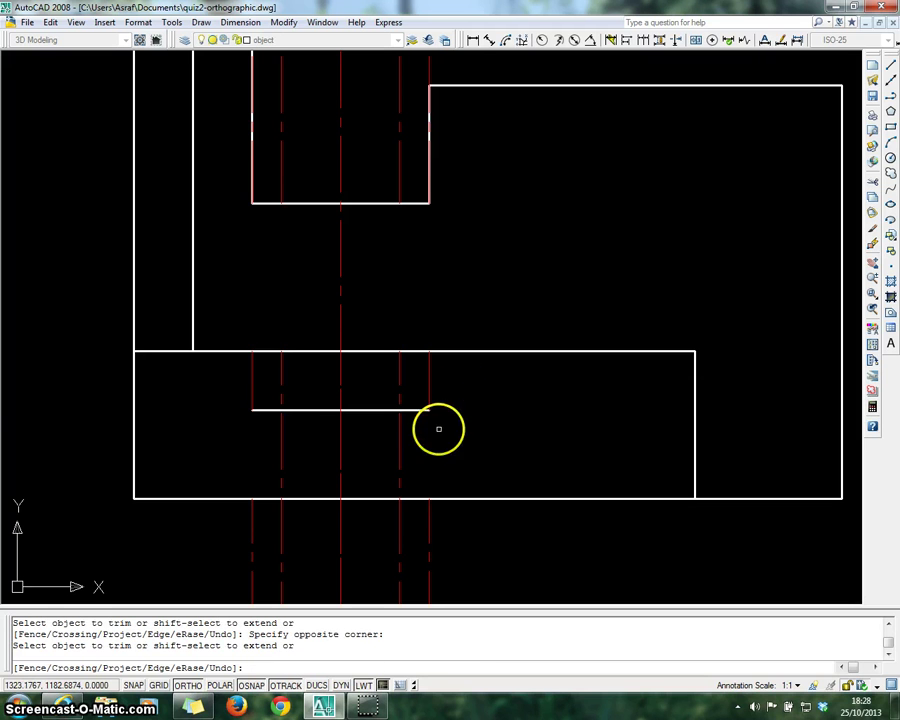
{"action": "left_click", "coordinate": [284, 383]}
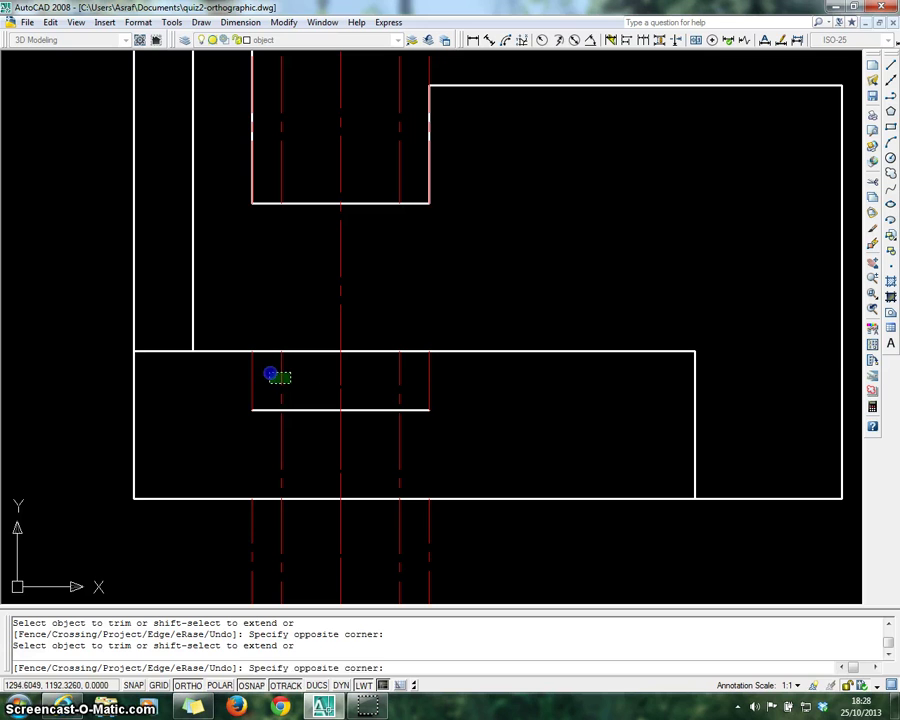
{"action": "left_click", "coordinate": [416, 383]}
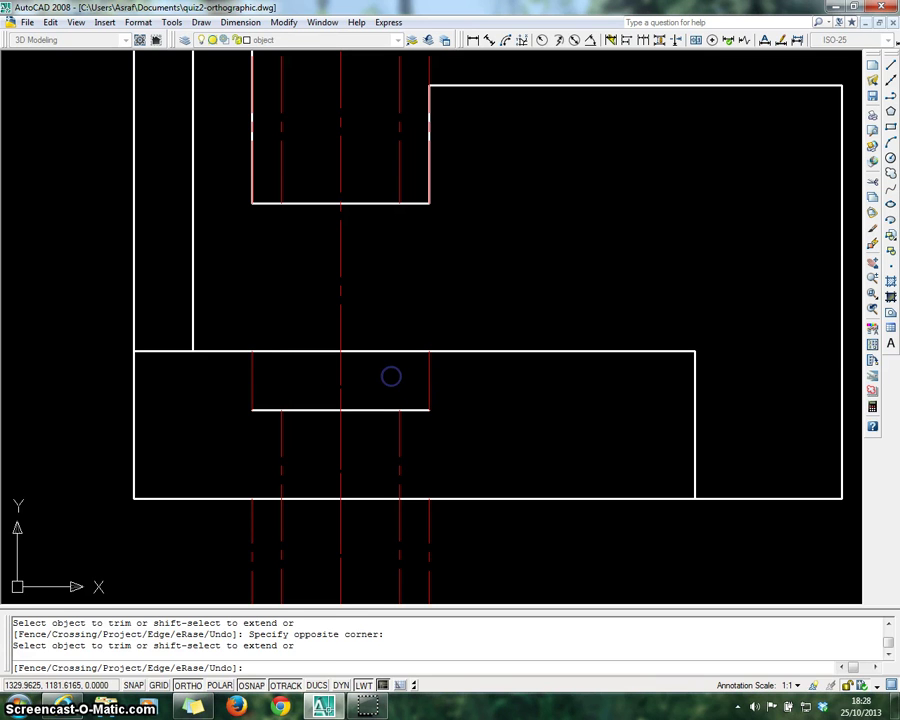
{"action": "key", "text": "Escape"}
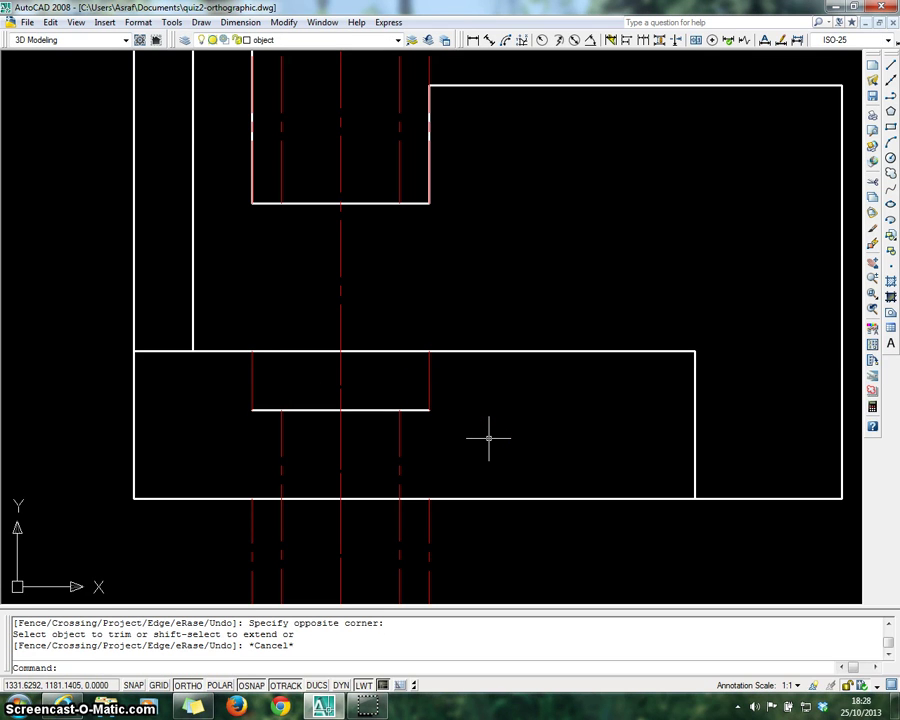
- Move the hole's outline lines in the front view onto the hidden layer
{"action": "left_click", "coordinate": [432, 445]}
{"action": "left_click", "coordinate": [388, 398]}
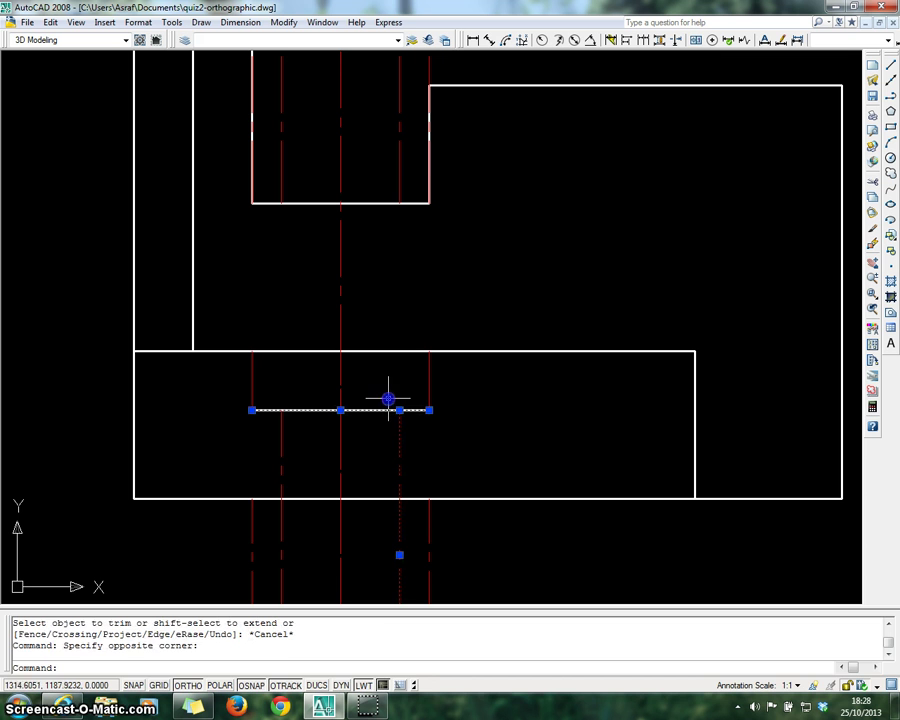
{"action": "left_click", "coordinate": [398, 40]}
{"action": "left_click", "coordinate": [342, 86]}
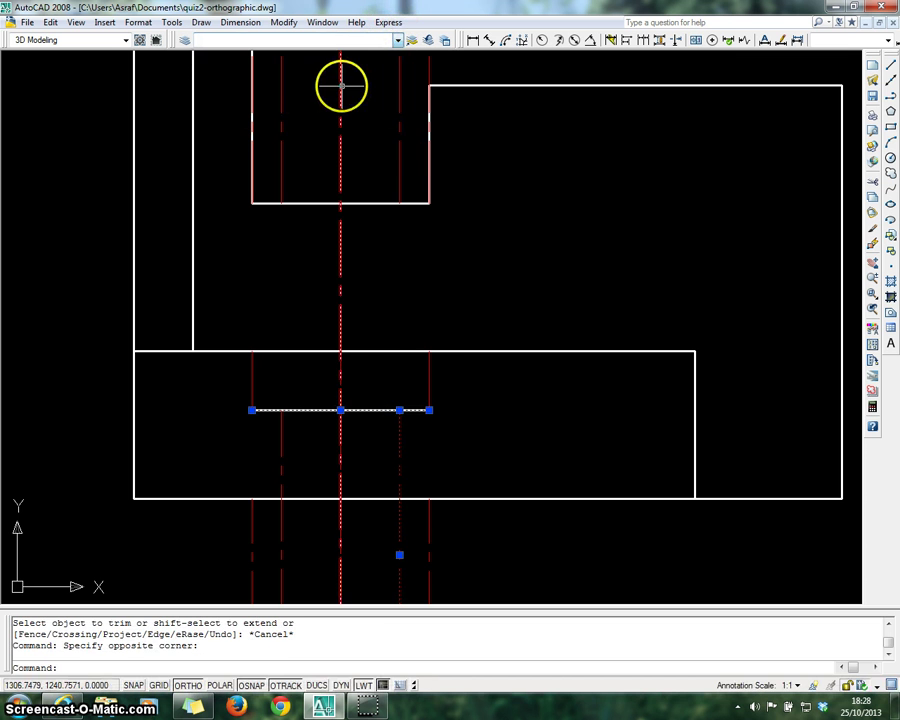
{"action": "key", "text": "Escape"}
{"action": "left_click", "coordinate": [482, 456]}
{"action": "left_click", "coordinate": [229, 388]}
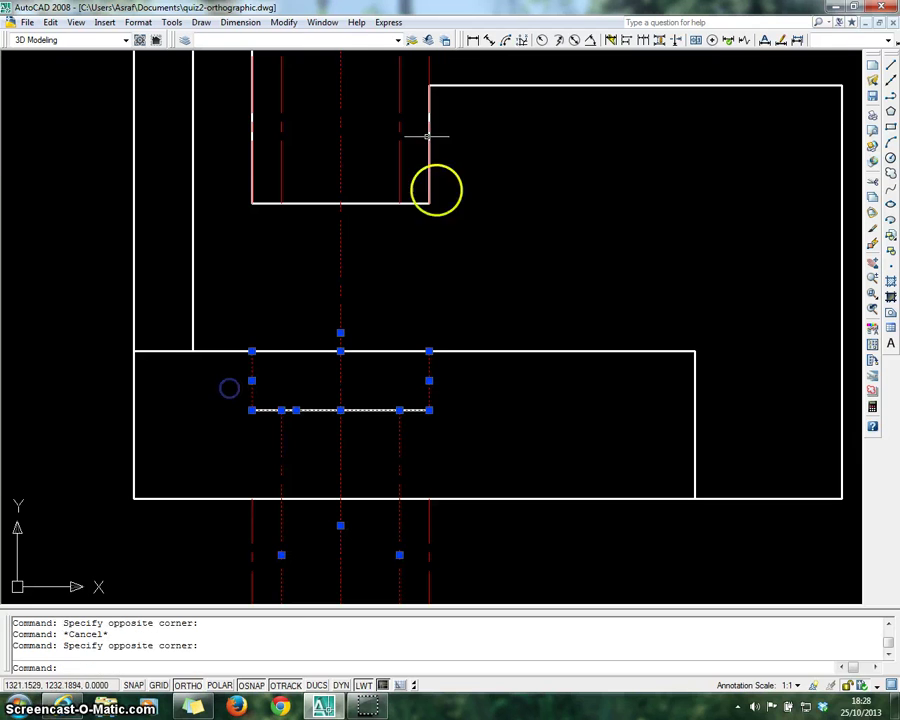
{"action": "left_click", "coordinate": [398, 40]}
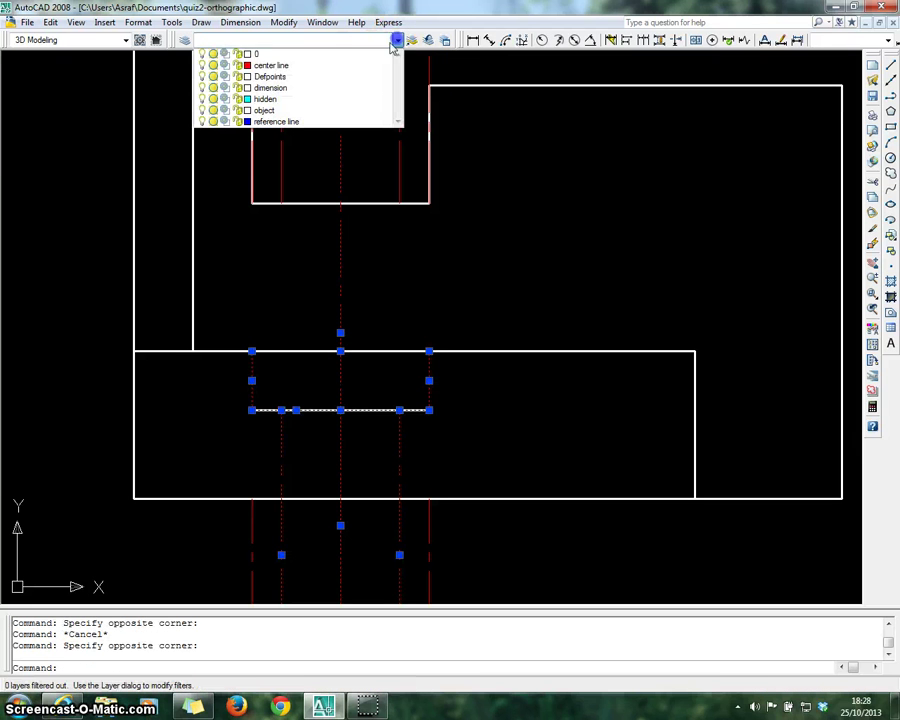
{"action": "left_click", "coordinate": [272, 100]}
{"action": "key", "text": "Escape"}
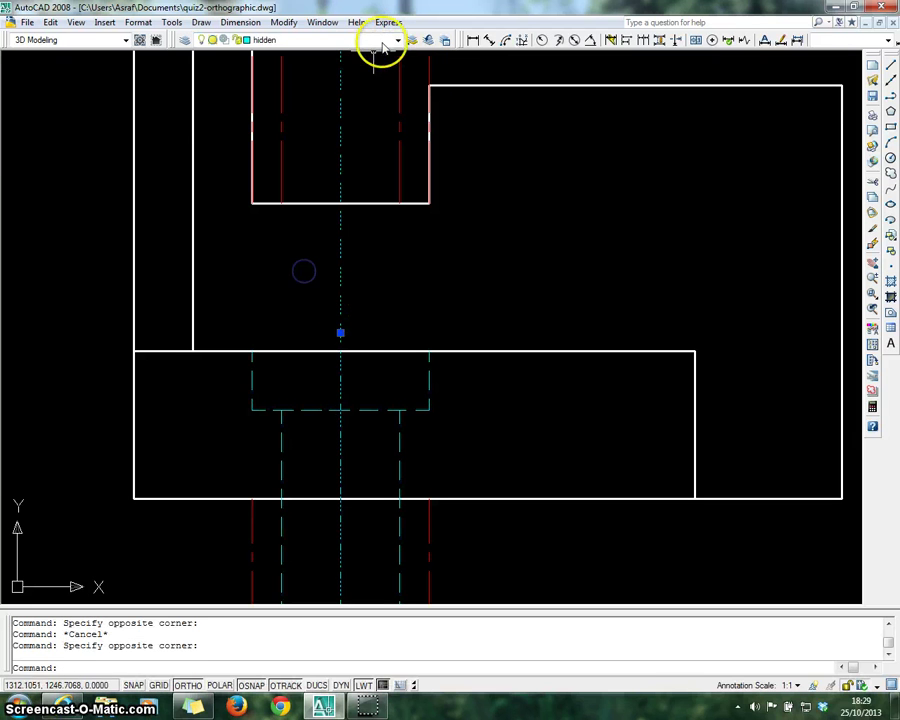
- Put the hole's middle line on the center line layer
{"action": "left_click", "coordinate": [398, 40]}
{"action": "left_click", "coordinate": [312, 64]}
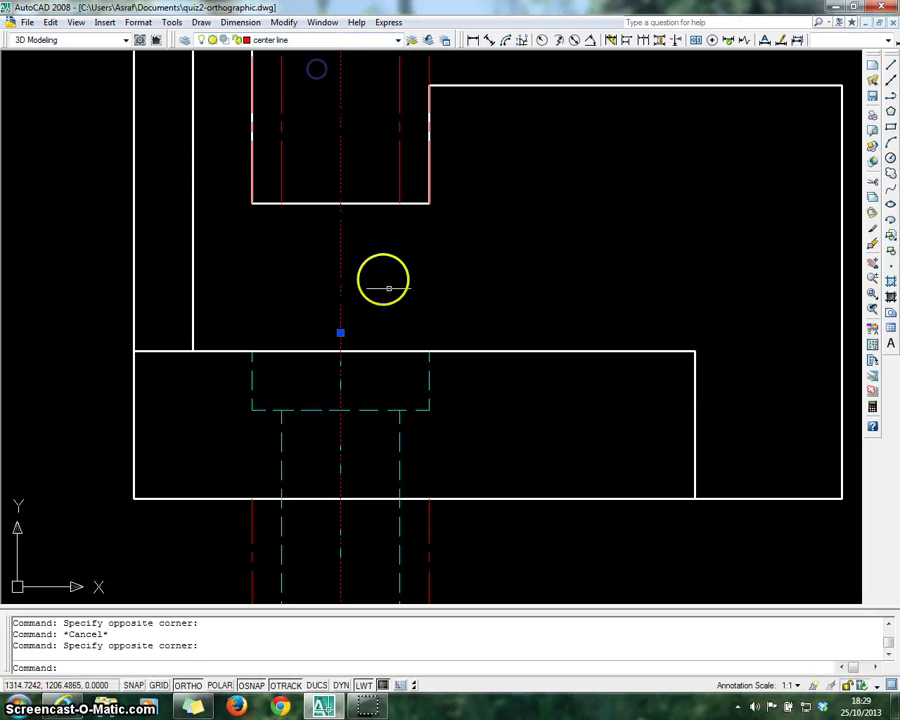
{"action": "key", "text": "Escape"}
{"action": "left_click", "coordinate": [410, 170]}
{"action": "scroll", "coordinate": [385, 150], "scroll_direction": "down", "scroll_amount": 2}
- Erase the short lines at the top view's notch and the leftover vertical line
{"action": "scroll", "coordinate": [385, 140], "scroll_direction": "down", "scroll_amount": 2}
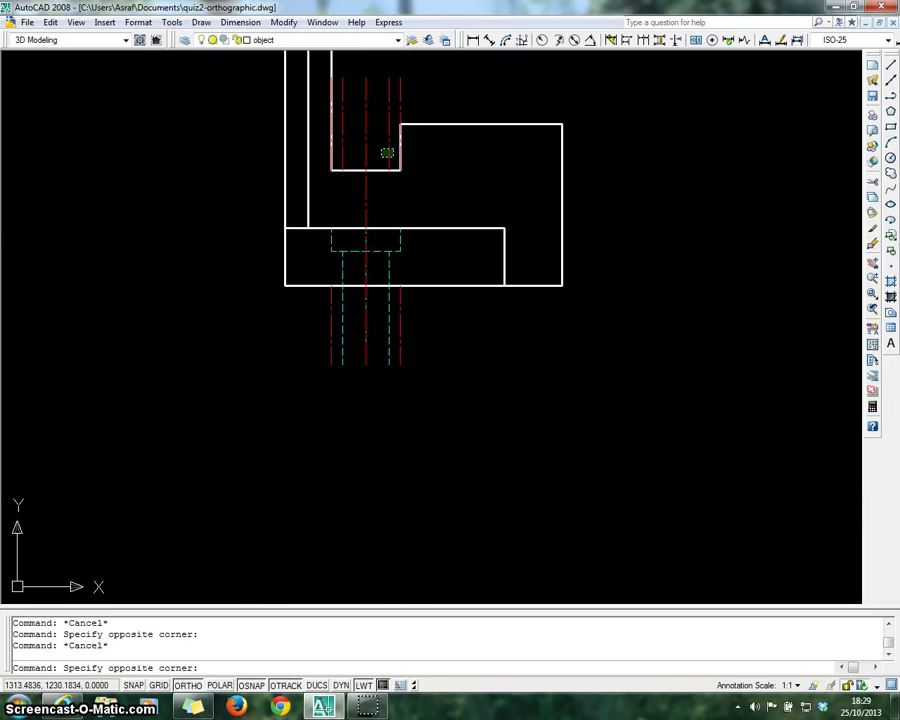
{"action": "key", "text": "Escape"}
{"action": "left_click_drag", "start_coordinate": [416, 104], "coordinate": [385, 91]}
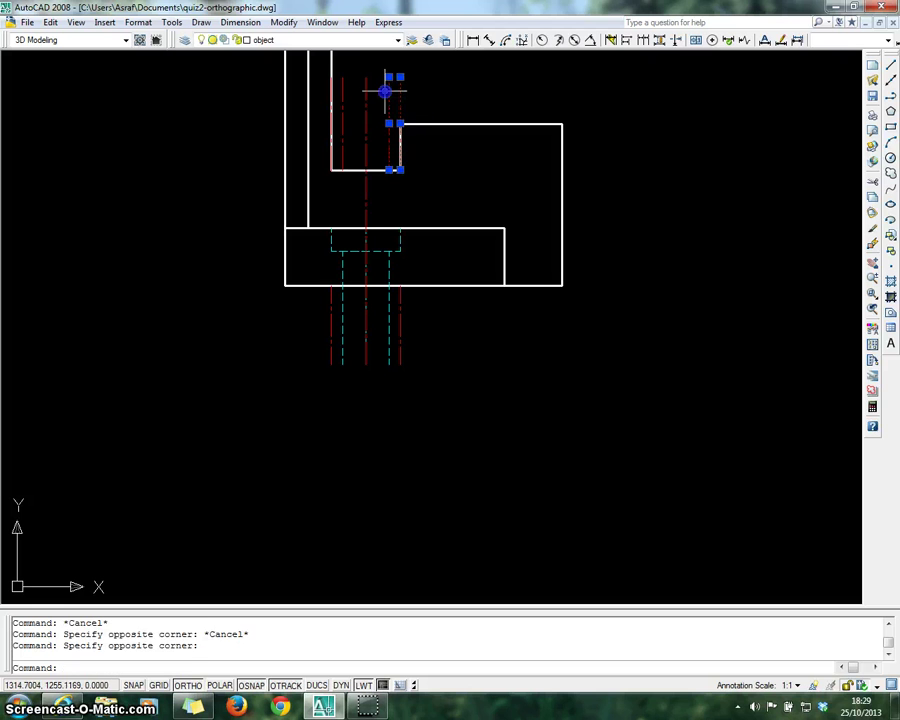
{"action": "key", "text": "Delete"}
{"action": "left_click", "coordinate": [342, 123]}
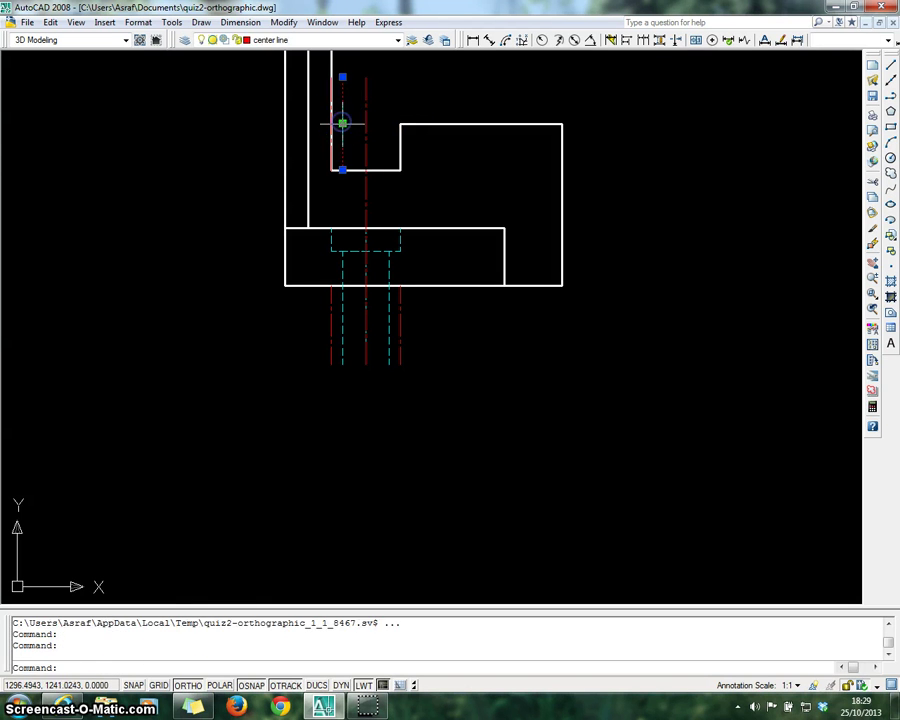
{"action": "key", "text": "Delete"}
- Erase the red centre line through the hole and its duplicate line in the front view
{"action": "scroll", "coordinate": [346, 274], "scroll_direction": "down", "scroll_amount": 2}
{"action": "scroll", "coordinate": [346, 276], "scroll_direction": "up", "scroll_amount": 4}
{"action": "scroll", "coordinate": [348, 278], "scroll_direction": "up", "scroll_amount": 2}
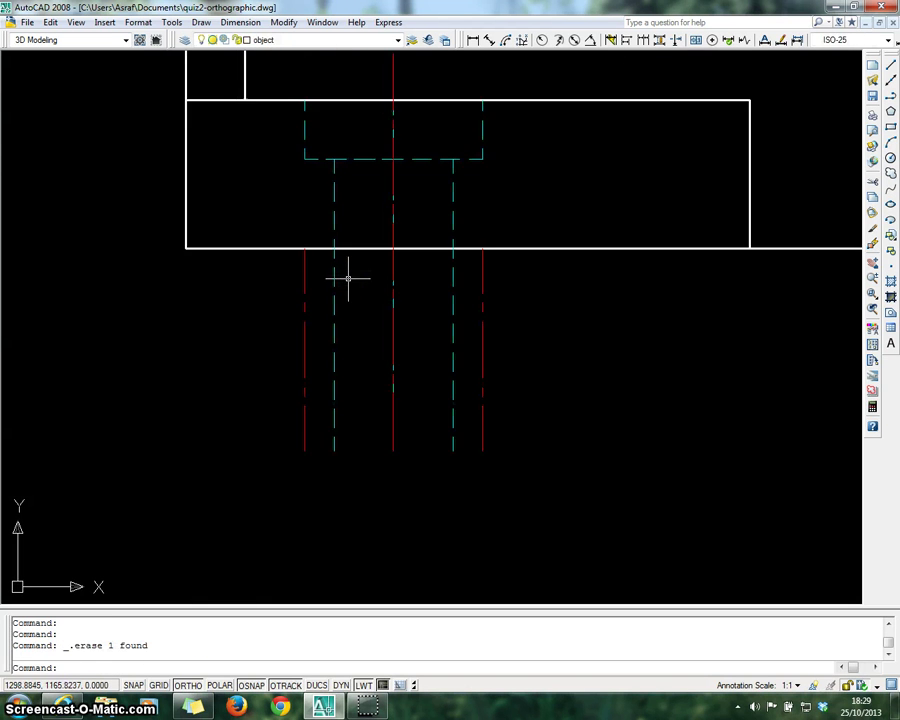
{"action": "scroll", "coordinate": [347, 276], "scroll_direction": "down", "scroll_amount": 1}
{"action": "left_click", "coordinate": [377, 209]}
{"action": "left_click", "coordinate": [373, 227]}
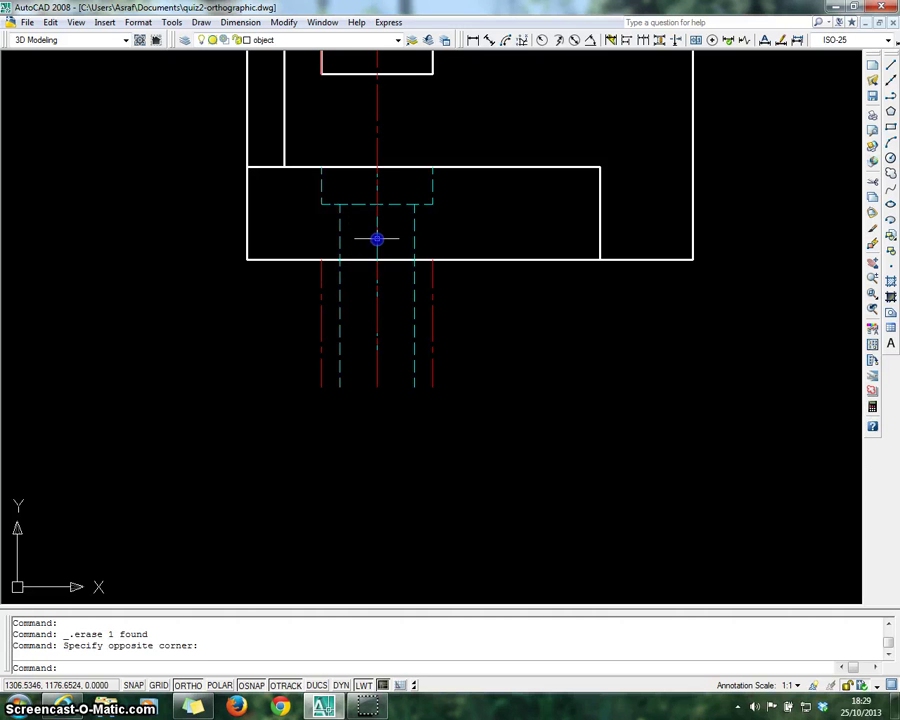
{"action": "left_click", "coordinate": [377, 240]}
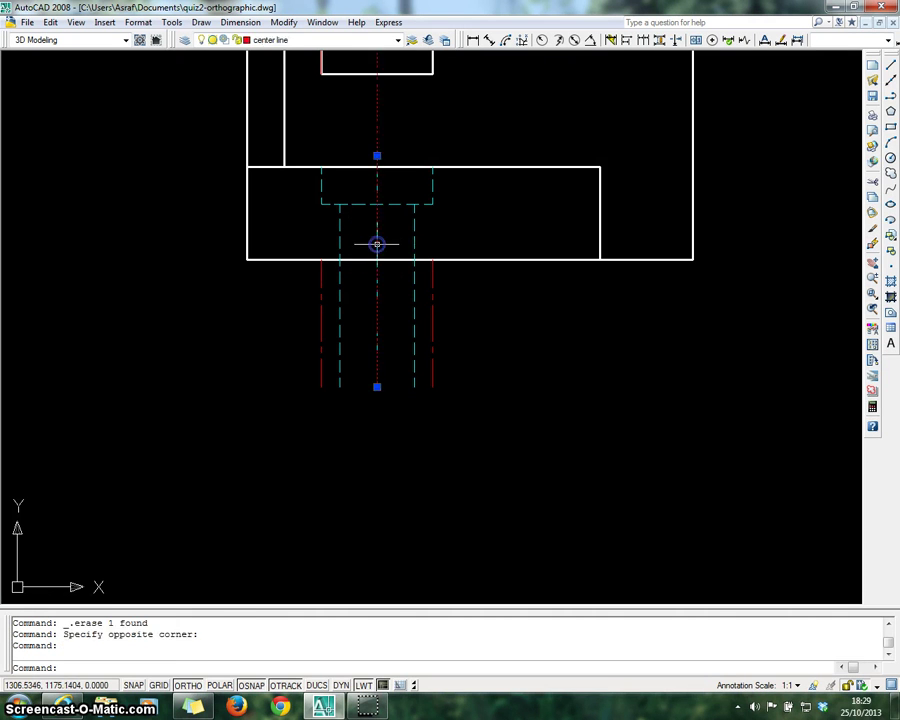
{"action": "key", "text": "Delete"}
{"action": "left_click", "coordinate": [370, 238]}
{"action": "key", "text": "Delete"}
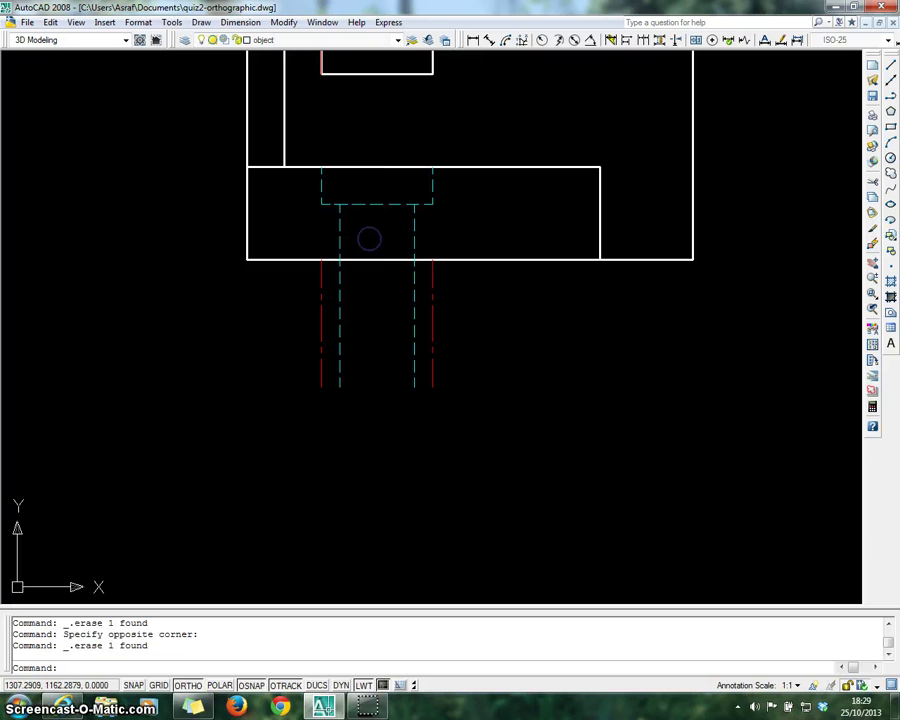
- Trim away the dashed hidden projection lines below the front view's base
{"action": "left_click", "coordinate": [438, 320]}
{"action": "key", "text": "Escape"}
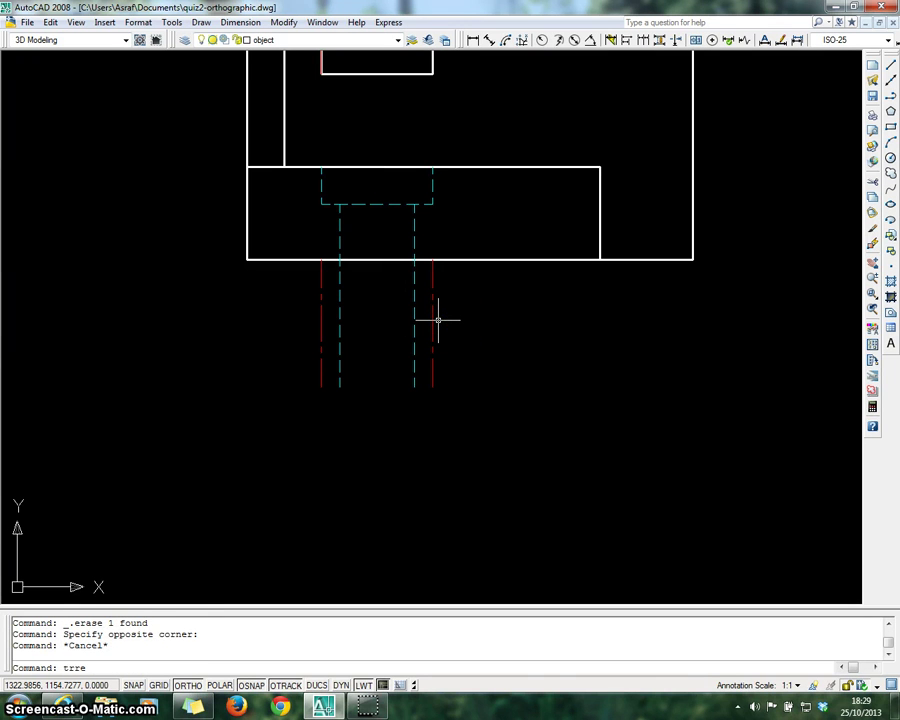
{"action": "type", "text": "tr"}
{"action": "key", "text": "Return"}
{"action": "left_click", "coordinate": [438, 320]}
{"action": "left_click", "coordinate": [229, 298]}
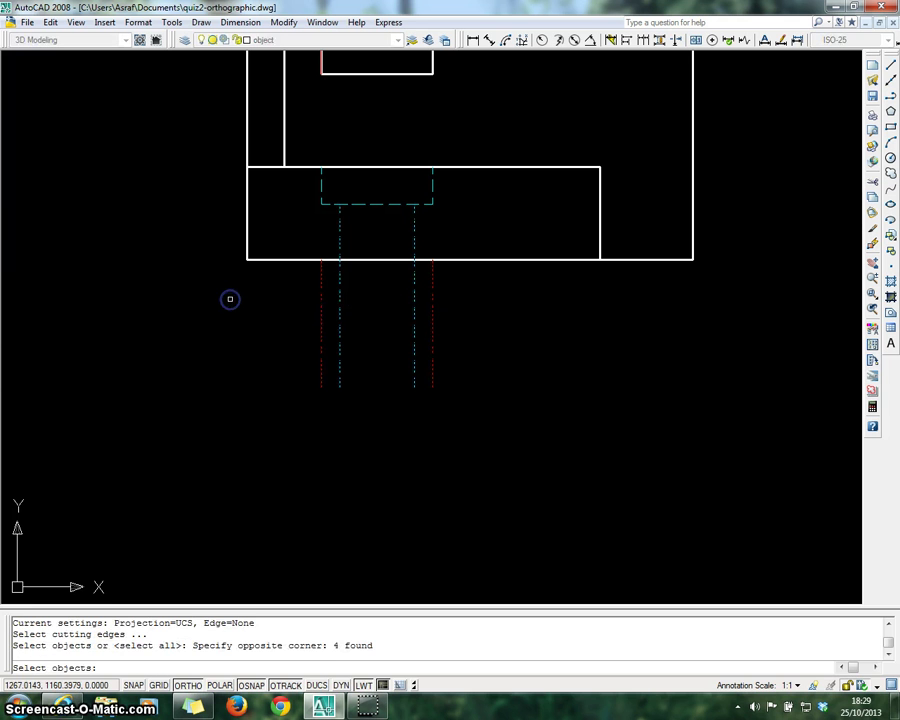
{"action": "key", "text": "Escape"}
{"action": "key", "text": "Escape"}
{"action": "key", "text": "Escape"}
{"action": "type", "text": "tr"}
{"action": "key", "text": "Return"}
{"action": "right_click", "coordinate": [229, 298]}
{"action": "left_click", "coordinate": [461, 364]}
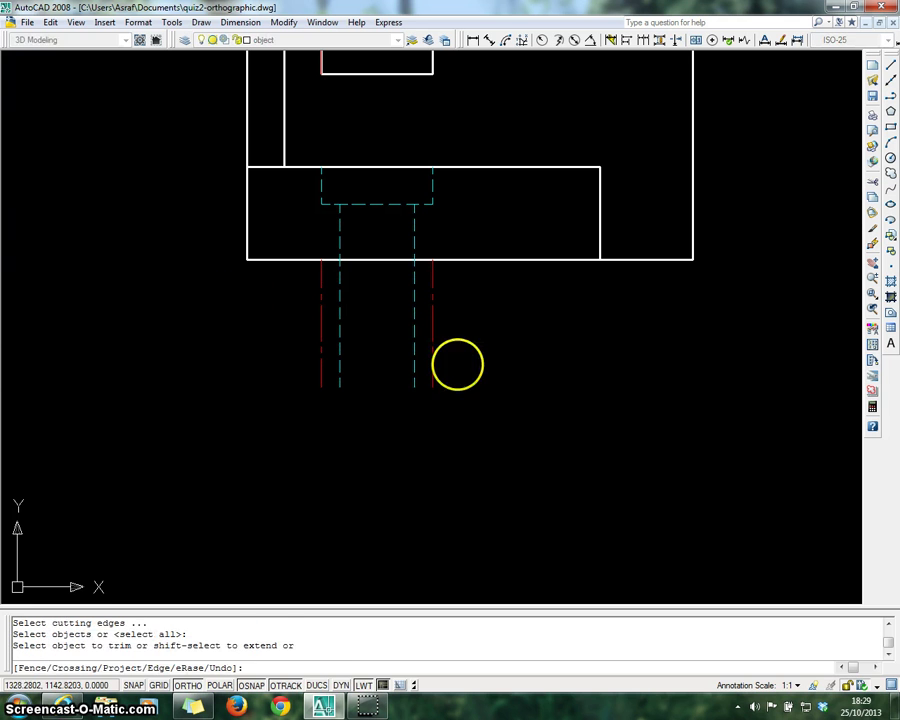
{"action": "left_click", "coordinate": [249, 320]}
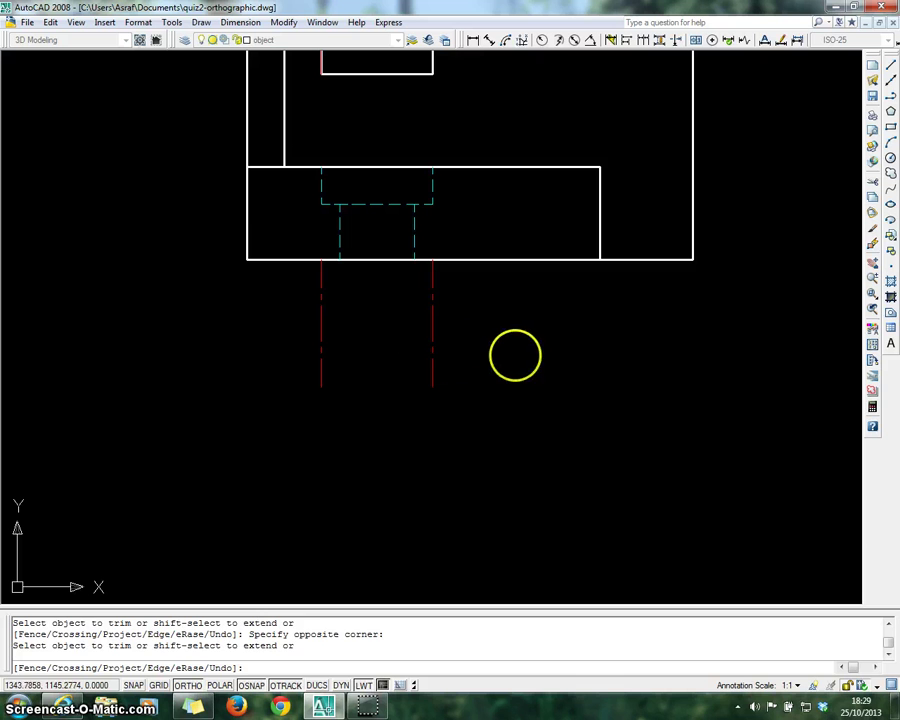
{"action": "key", "text": "Escape"}
- Erase the two red centre lines extending below the front view
{"action": "left_click", "coordinate": [464, 332]}
{"action": "left_click", "coordinate": [200, 303]}
{"action": "key", "text": "Delete"}
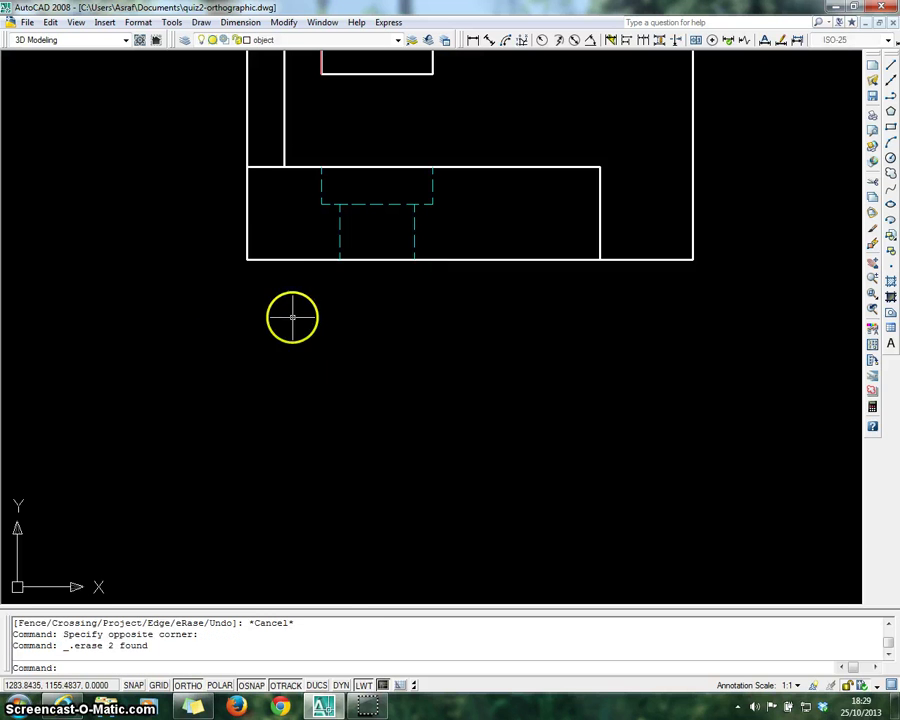
{"action": "scroll", "coordinate": [291, 315], "scroll_direction": "down", "scroll_amount": 4}
{"action": "scroll", "coordinate": [335, 112], "scroll_direction": "up", "scroll_amount": 3}
{"action": "scroll", "coordinate": [308, 182], "scroll_direction": "down", "scroll_amount": 2}
- Draw two lines from the hole's dashed midpoint, one up to the step edge, one below the base
{"action": "scroll", "coordinate": [308, 182], "scroll_direction": "down", "scroll_amount": 2}
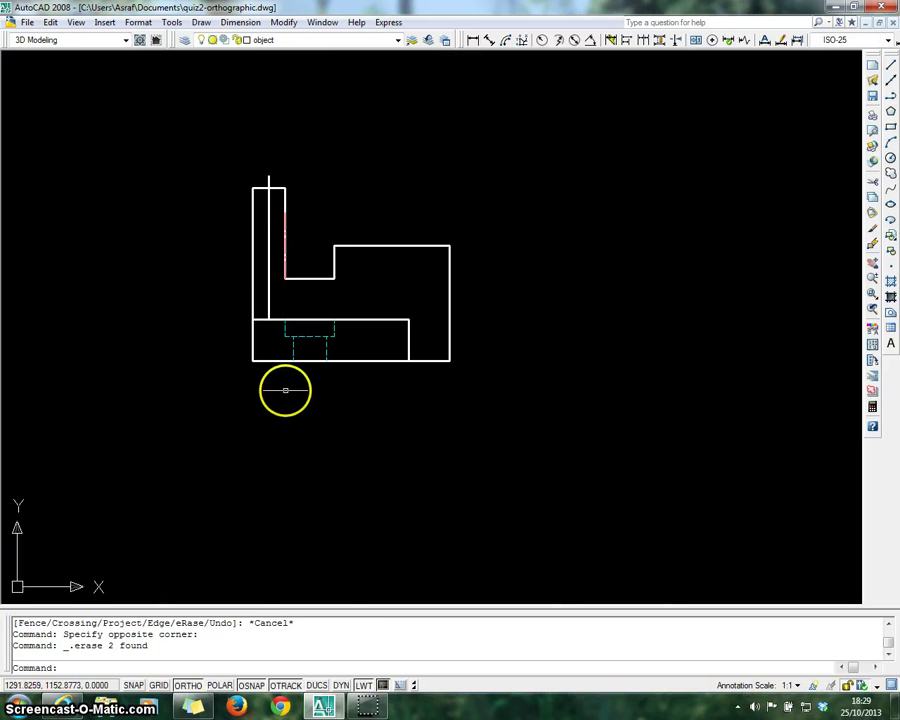
{"action": "scroll", "coordinate": [285, 390], "scroll_direction": "up", "scroll_amount": 3}
{"action": "key", "text": "Return"}
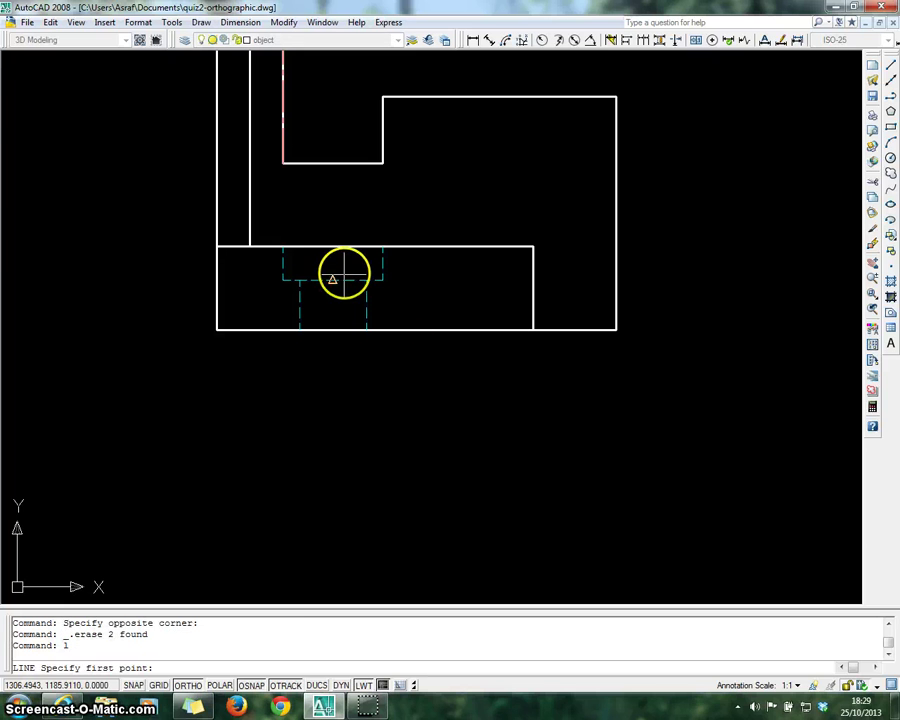
{"action": "left_click", "coordinate": [335, 279]}
{"action": "left_click", "coordinate": [333, 90]}
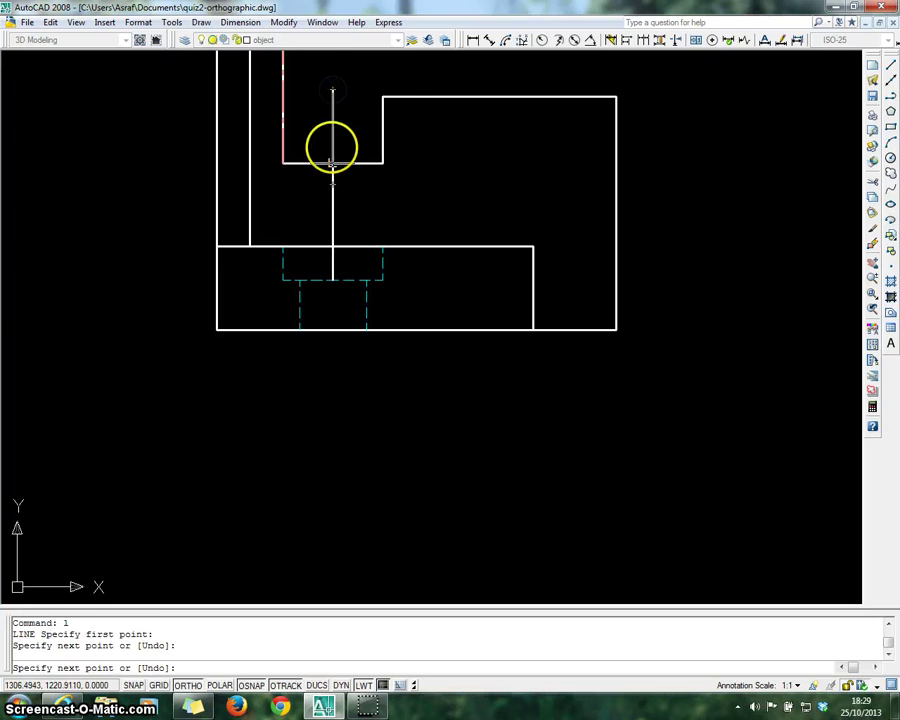
{"action": "key", "text": "Escape"}
{"action": "key", "text": "Return"}
{"action": "left_click", "coordinate": [333, 279]}
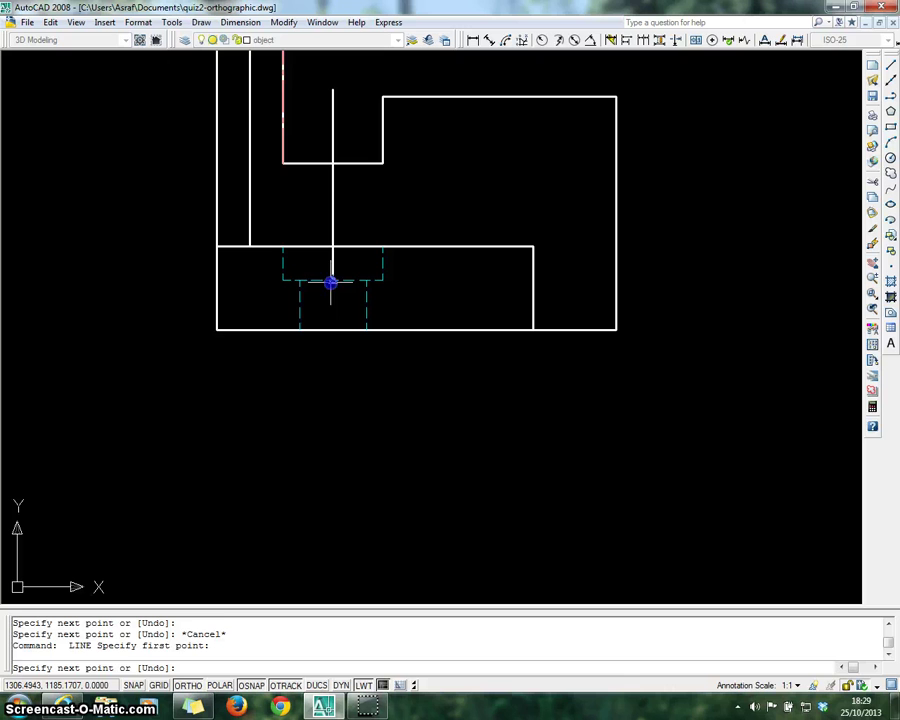
{"action": "left_click", "coordinate": [327, 386]}
{"action": "key", "text": "Escape"}
- Move both new vertical lines onto the center line layer
{"action": "scroll", "coordinate": [327, 381], "scroll_direction": "up", "scroll_amount": 4}
{"action": "scroll", "coordinate": [330, 338], "scroll_direction": "down", "scroll_amount": 5}
{"action": "scroll", "coordinate": [330, 338], "scroll_direction": "down", "scroll_amount": 5}
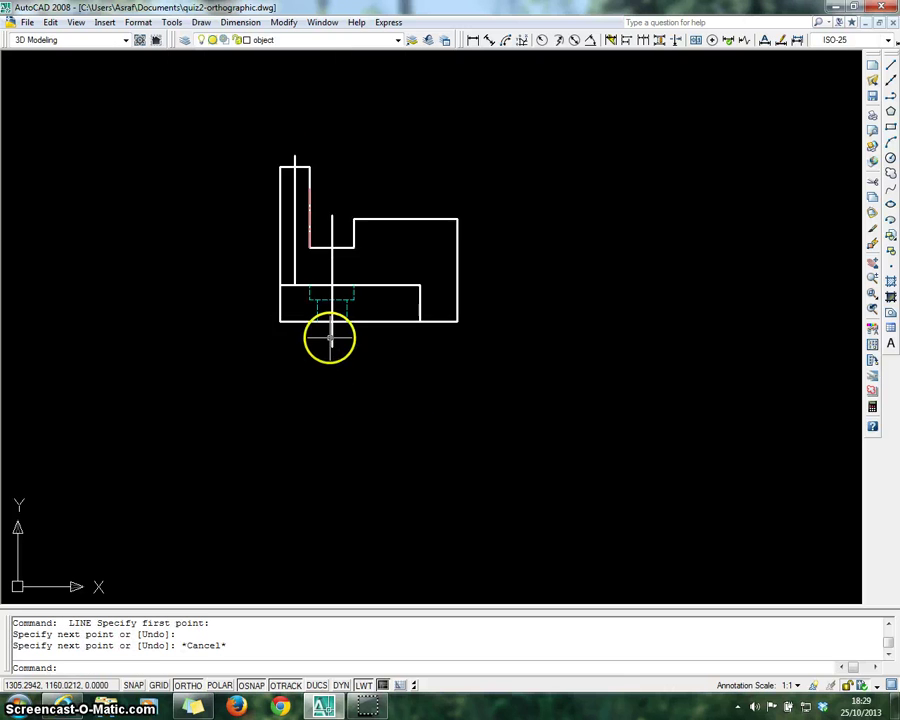
{"action": "scroll", "coordinate": [325, 370], "scroll_direction": "up", "scroll_amount": 2}
{"action": "left_click", "coordinate": [322, 440]}
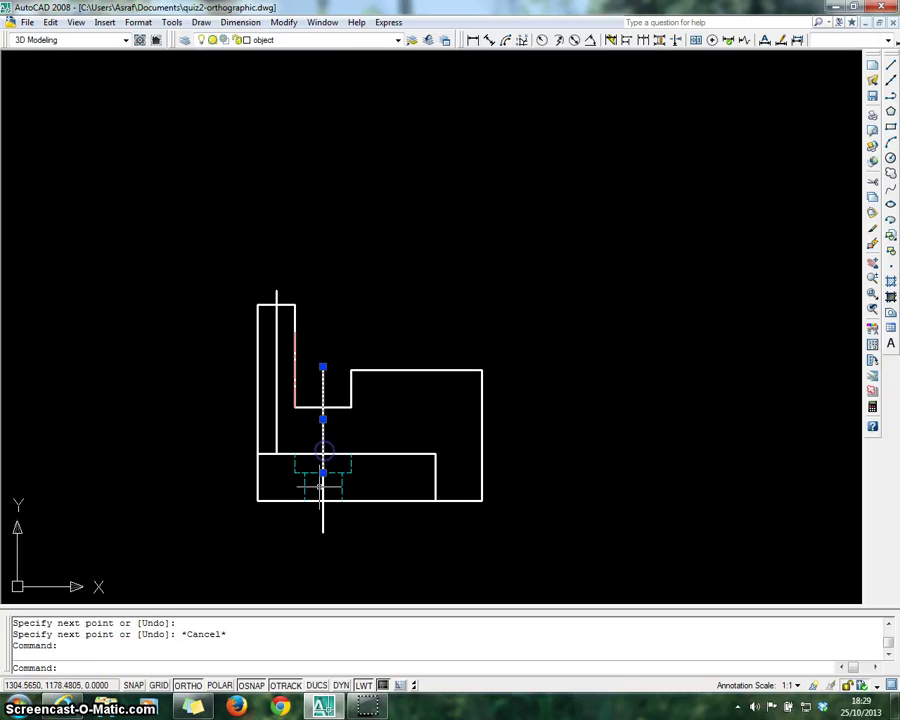
{"action": "left_click", "coordinate": [320, 518]}
{"action": "left_click", "coordinate": [333, 528]}
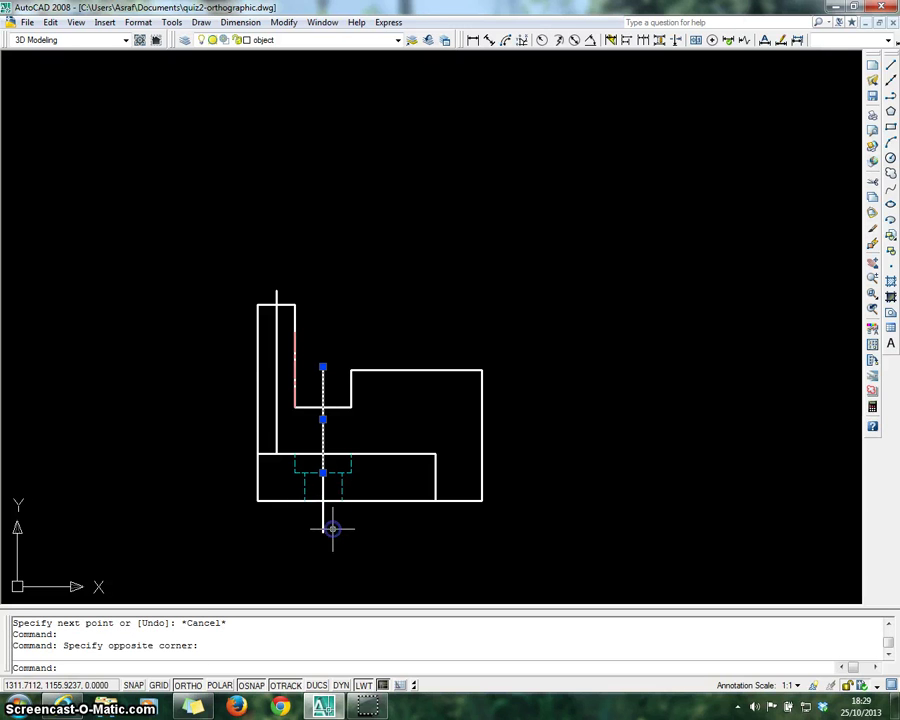
{"action": "left_click", "coordinate": [358, 536]}
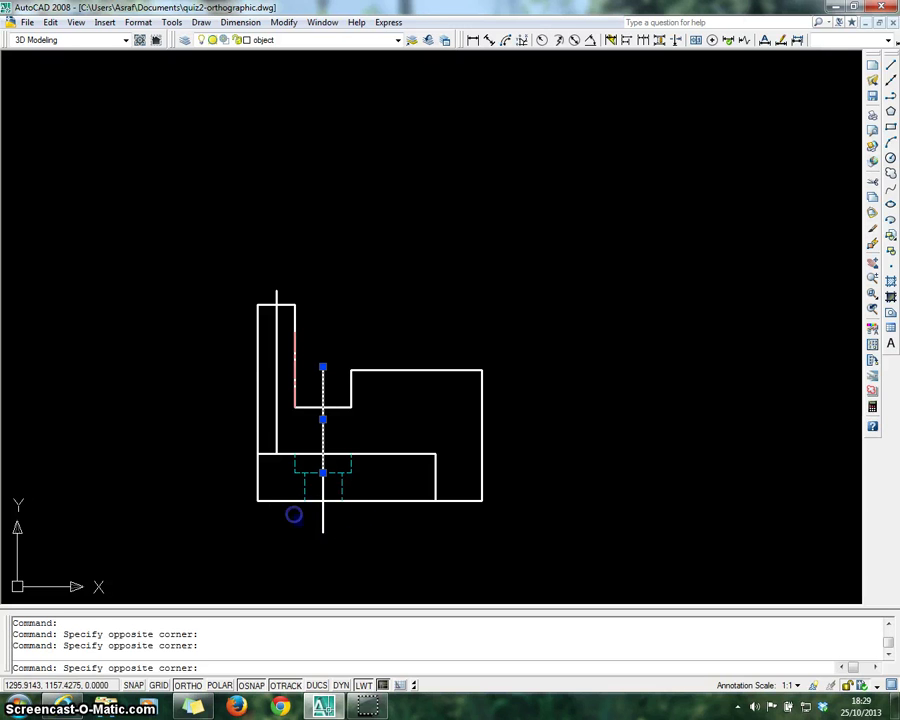
{"action": "left_click", "coordinate": [292, 512]}
{"action": "key", "text": "Escape"}
{"action": "left_click", "coordinate": [372, 550]}
{"action": "left_click", "coordinate": [311, 523]}
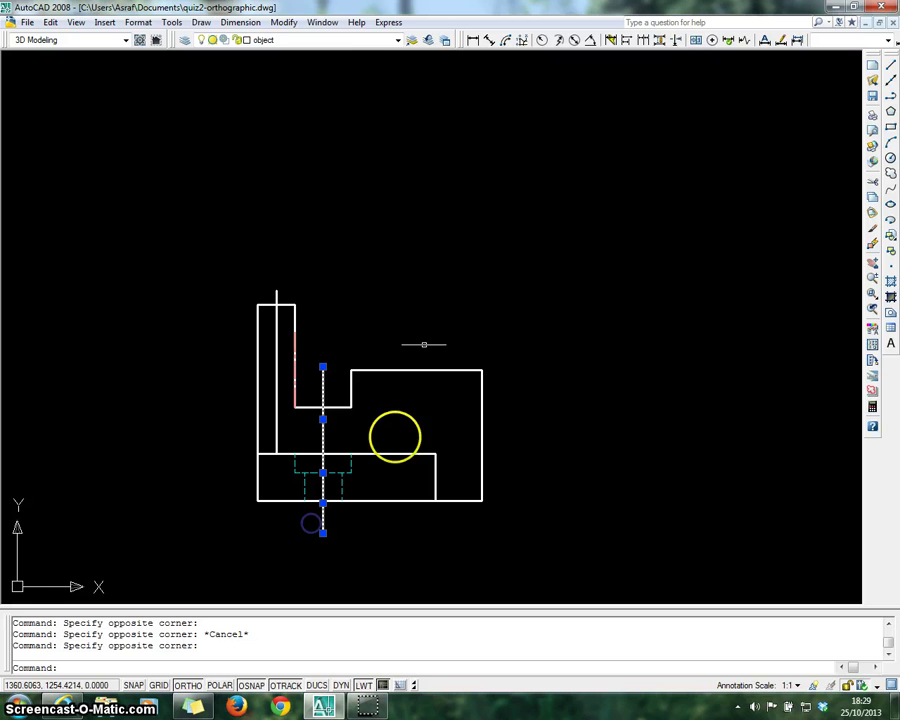
{"action": "left_click", "coordinate": [398, 40]}
{"action": "left_click", "coordinate": [347, 63]}
{"action": "key", "text": "Escape"}
{"action": "type", "text": "offset"}
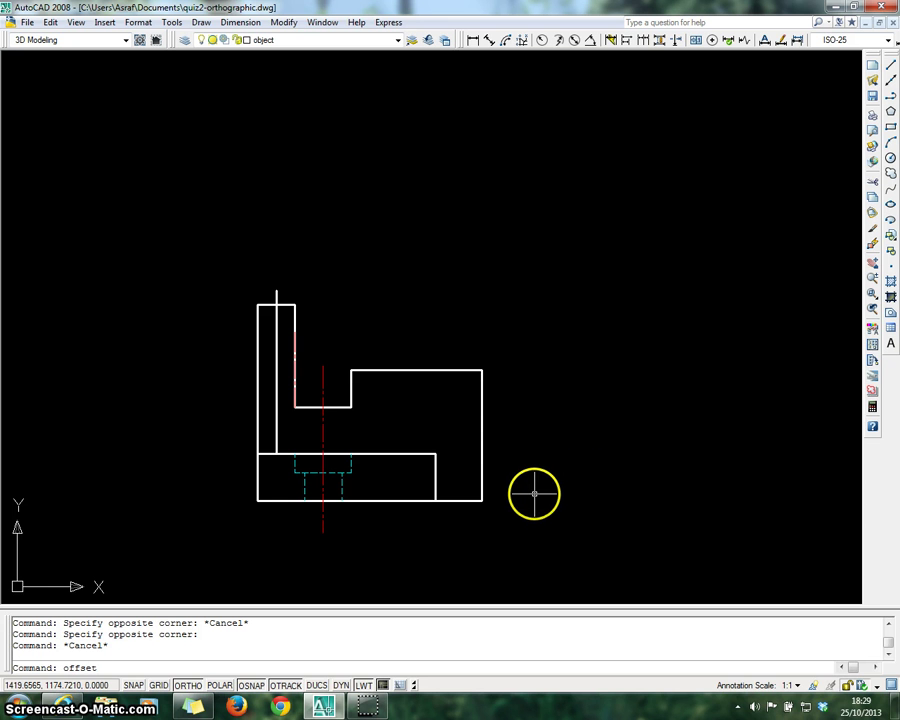
- Offset the base's bottom edge 15 units upward into the base
{"action": "key", "text": "Return"}
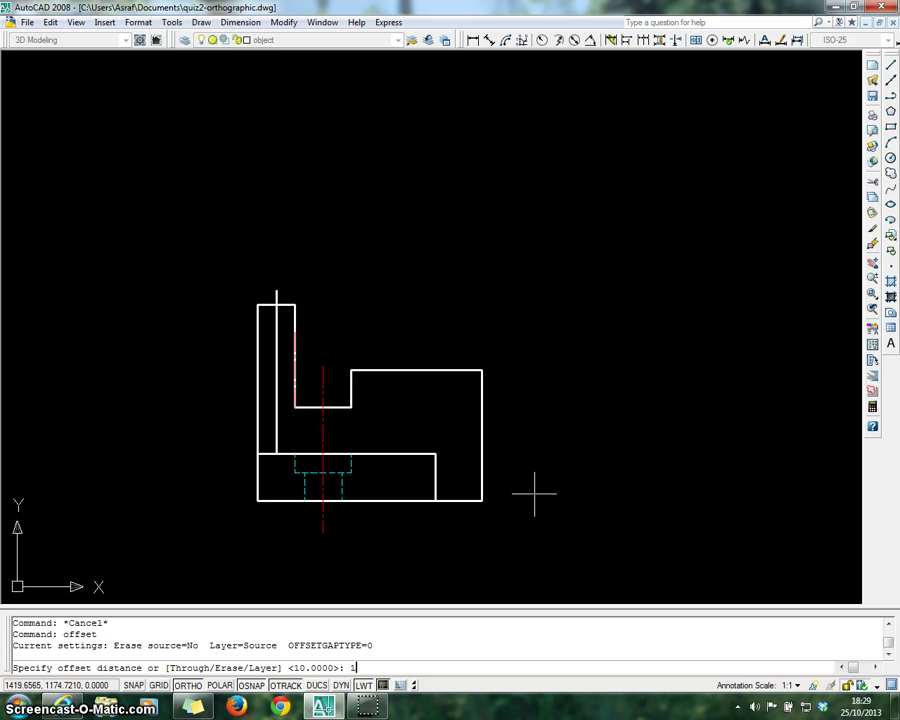
{"action": "key", "text": "Return"}
{"action": "left_click", "coordinate": [464, 499]}
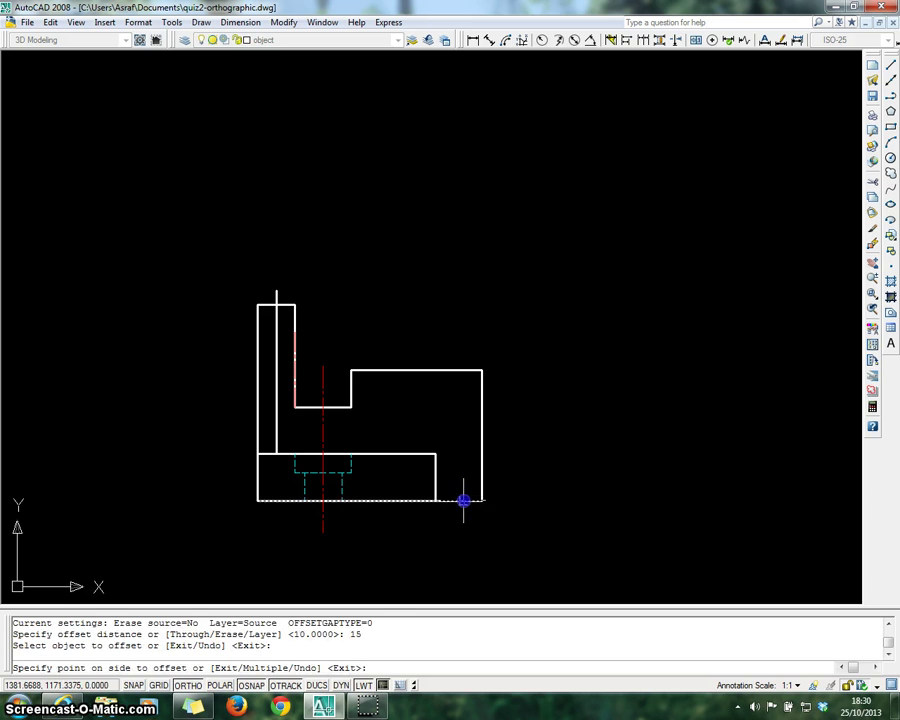
{"action": "left_click", "coordinate": [466, 487]}
{"action": "key", "text": "Escape"}
- Move the new offset line onto the hidden layer
{"action": "left_click", "coordinate": [464, 472]}
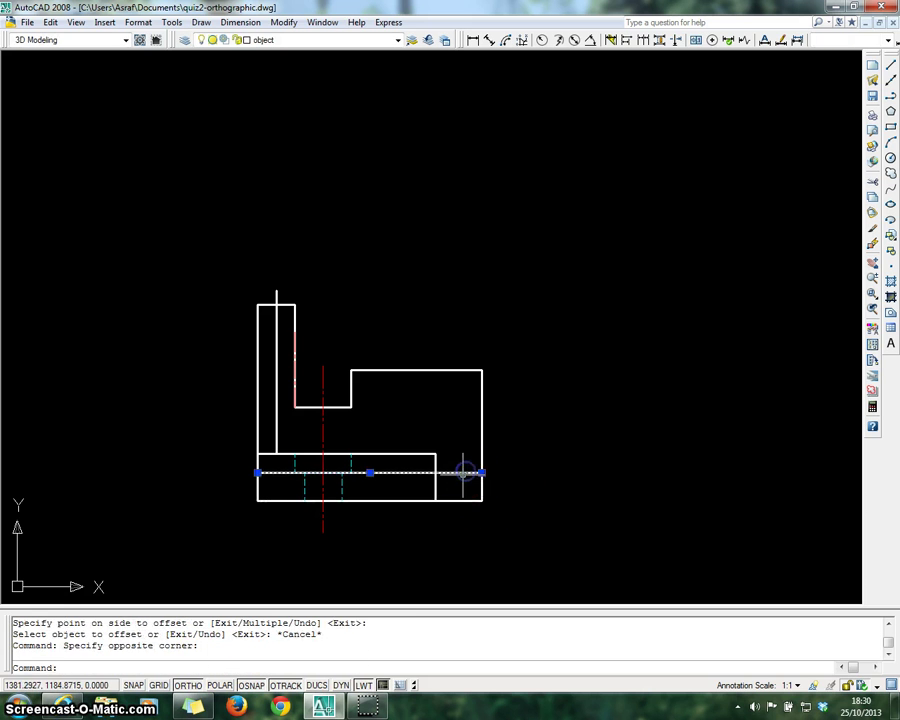
{"action": "left_click", "coordinate": [398, 40]}
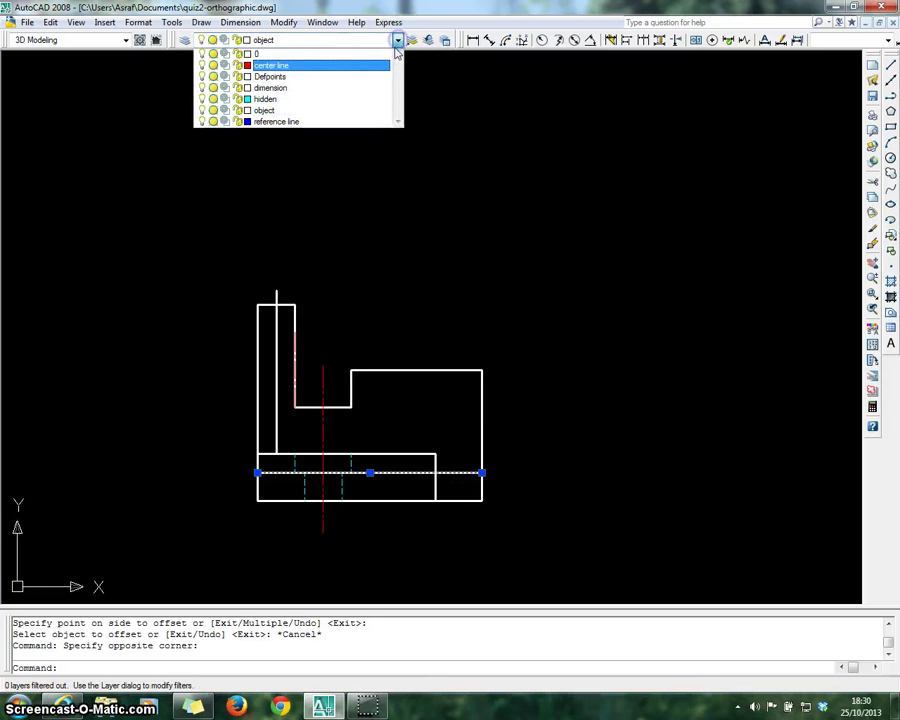
{"action": "left_click", "coordinate": [352, 99]}
{"action": "key", "text": "Escape"}
{"action": "left_click", "coordinate": [511, 666]}
{"action": "type", "text": "l"}
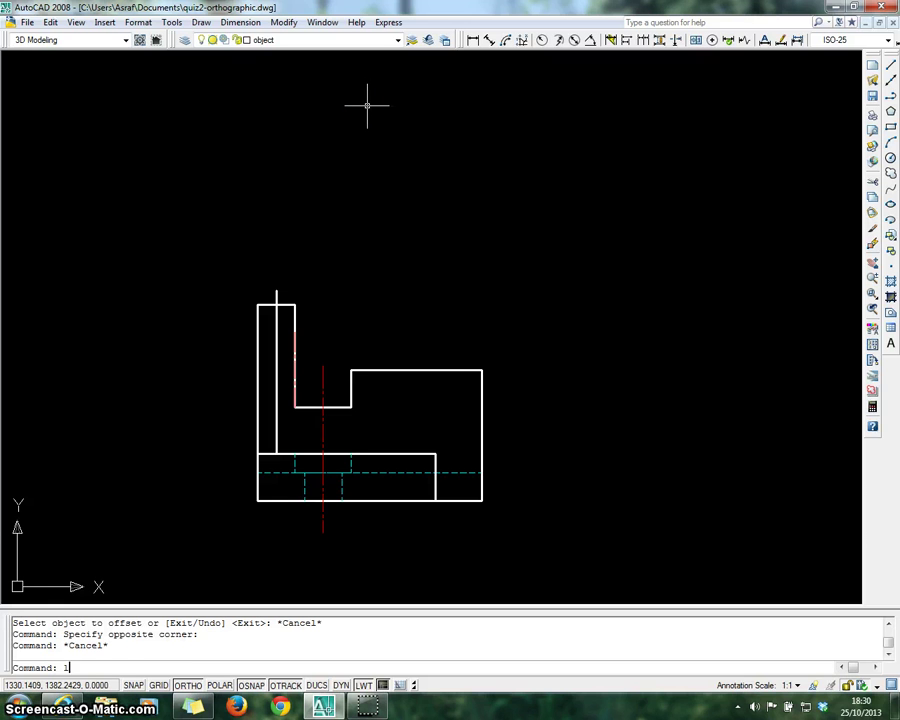
- Draw a line from the right block's top-right corner 20 units down, then 50 units left
{"action": "right_click", "coordinate": [365, 108]}
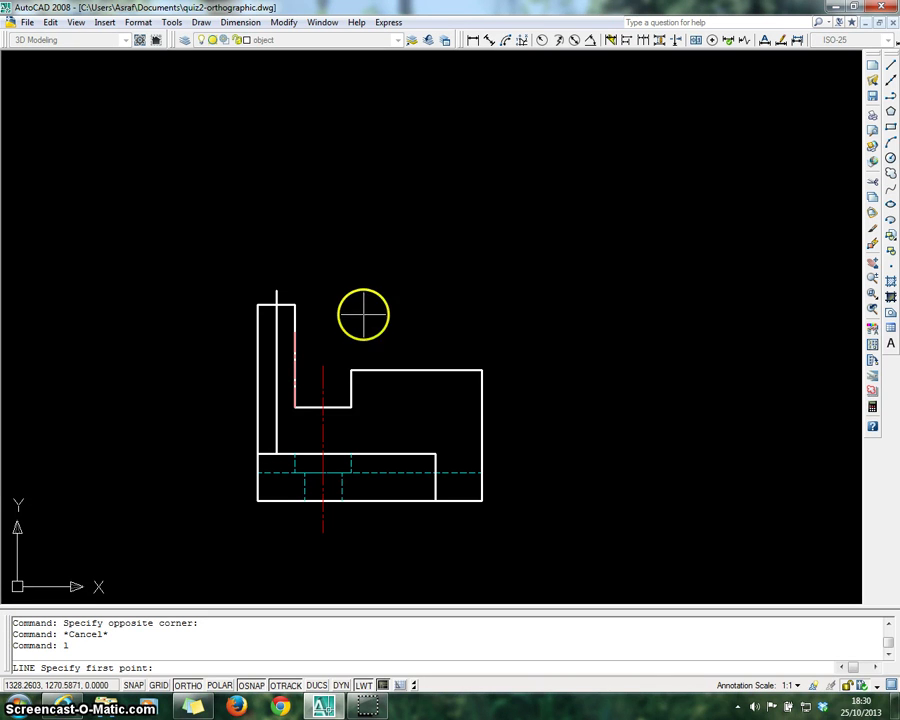
{"action": "left_click", "coordinate": [481, 371]}
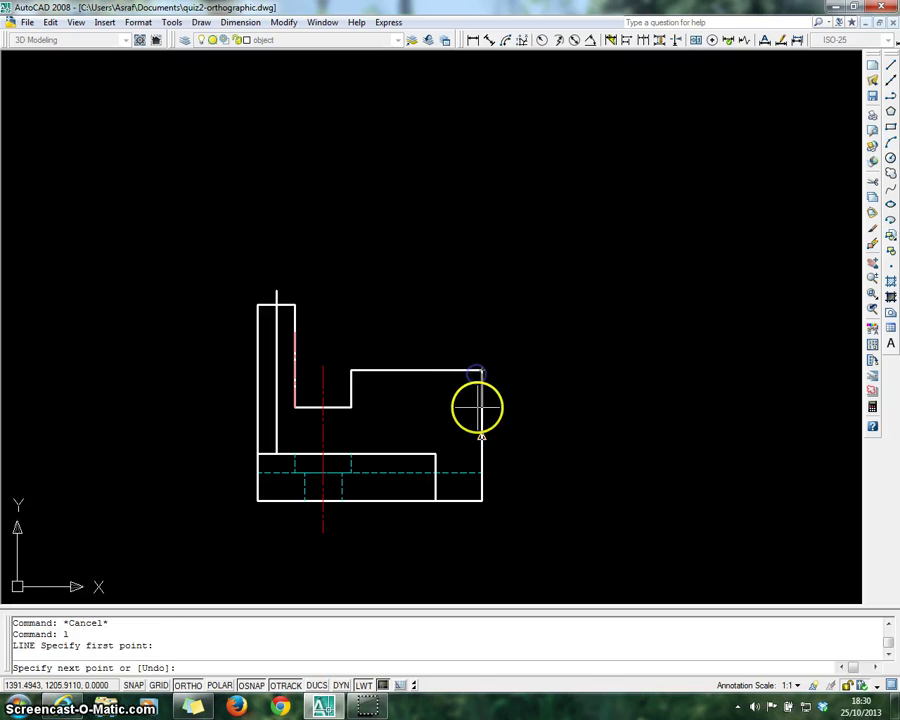
{"action": "type", "text": "20"}
{"action": "key", "text": "Return"}
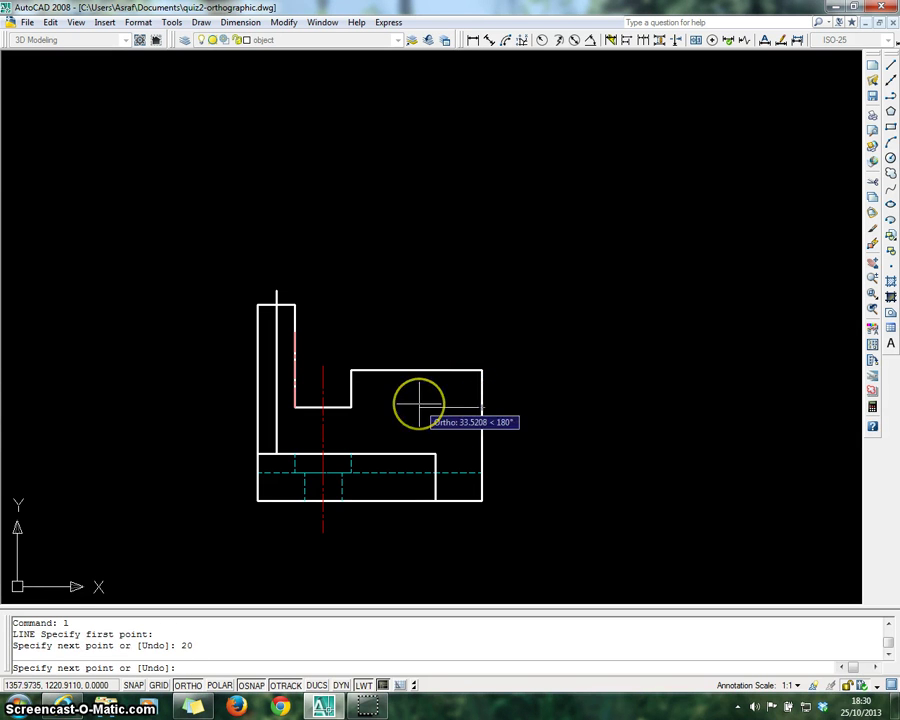
{"action": "type", "text": "50"}
{"action": "key", "text": "Return"}
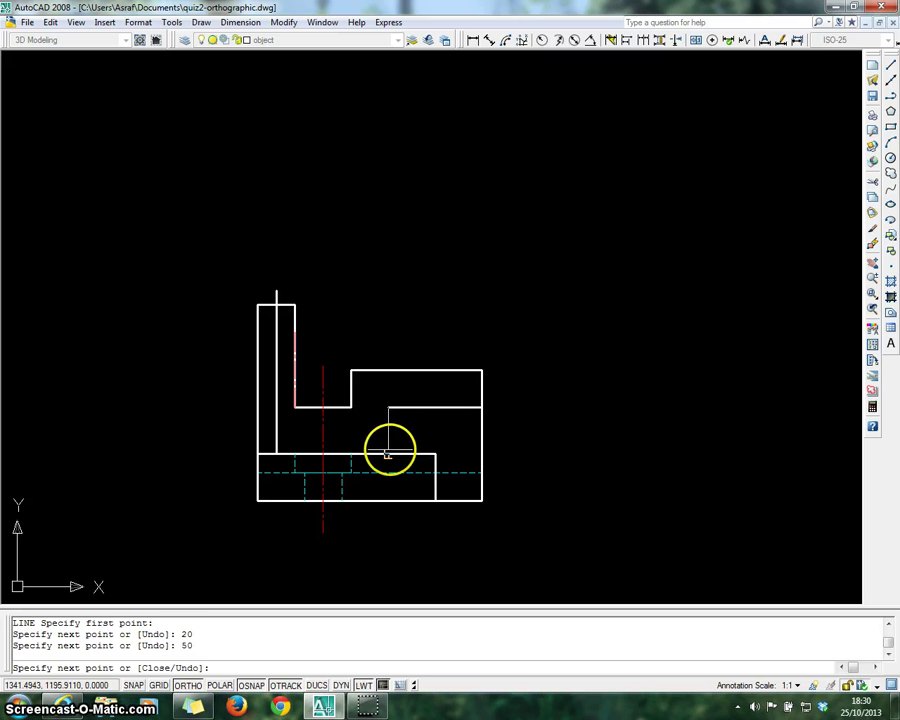
{"action": "key", "text": "Escape"}
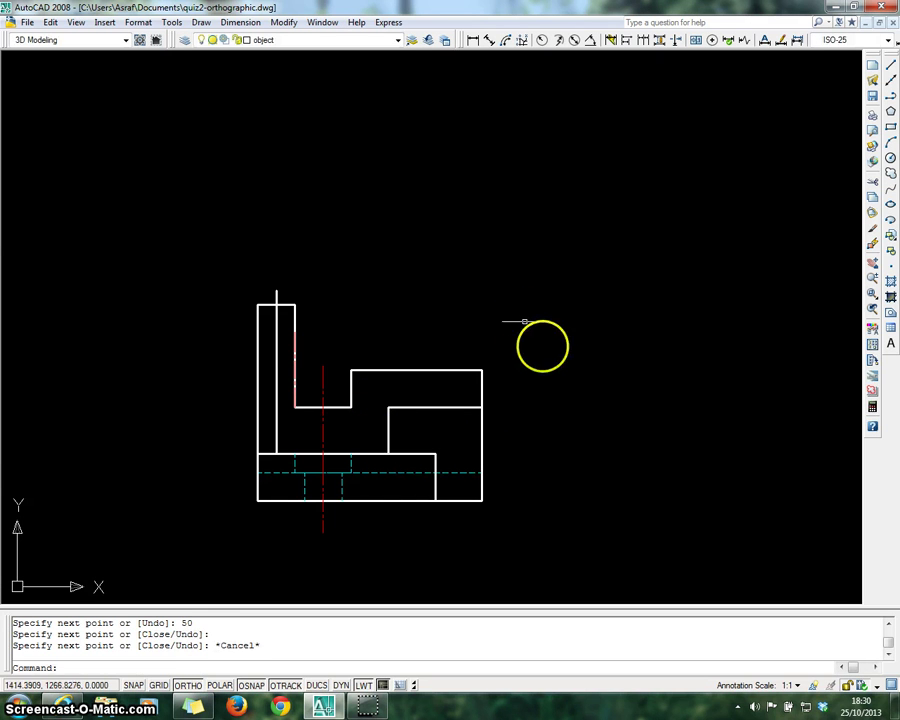
- Erase the red vertical centre line
{"action": "scroll", "coordinate": [315, 287], "scroll_direction": "up", "scroll_amount": 3}
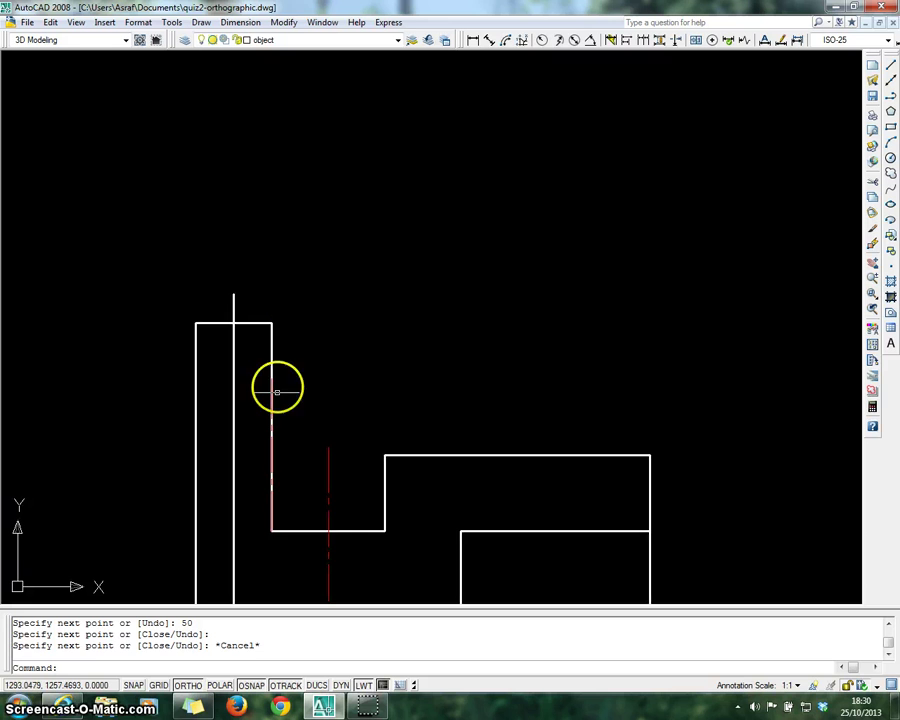
{"action": "left_click", "coordinate": [271, 408]}
{"action": "key", "text": "Delete"}
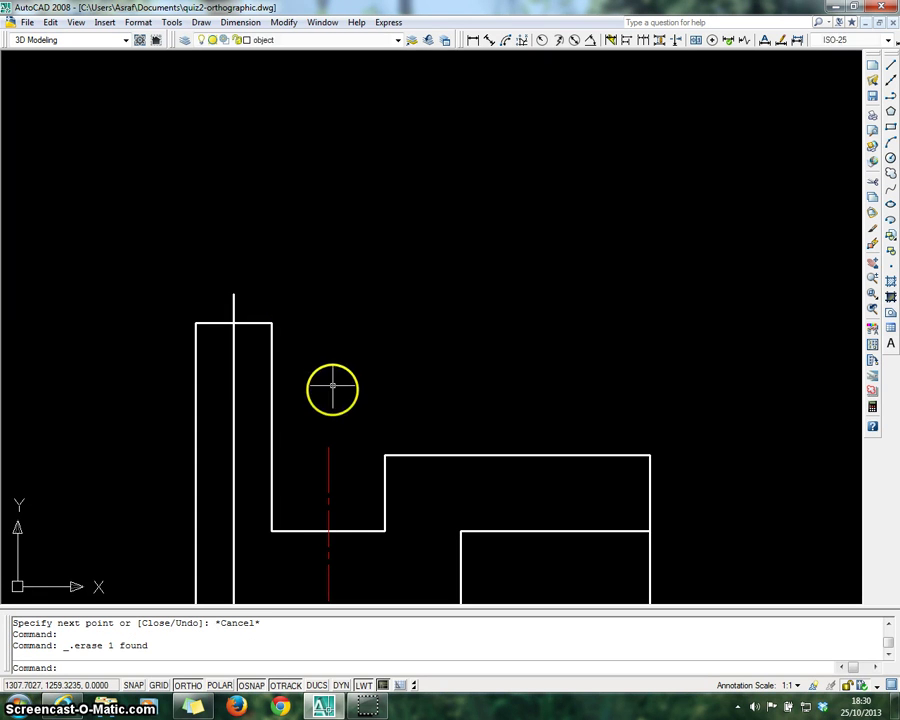
{"action": "scroll", "coordinate": [332, 385], "scroll_direction": "down", "scroll_amount": 2}
{"action": "scroll", "coordinate": [306, 232], "scroll_direction": "down", "scroll_amount": 2}
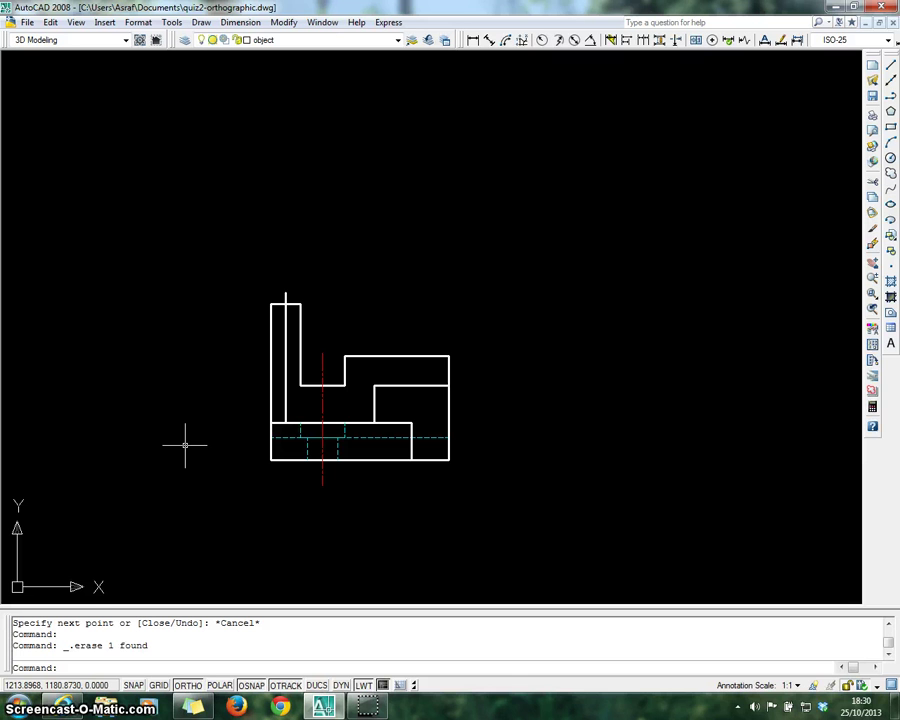
{"action": "scroll", "coordinate": [185, 388], "scroll_direction": "up", "scroll_amount": 2}
{"action": "scroll", "coordinate": [185, 388], "scroll_direction": "up", "scroll_amount": 3}
{"action": "type", "text": "l"}
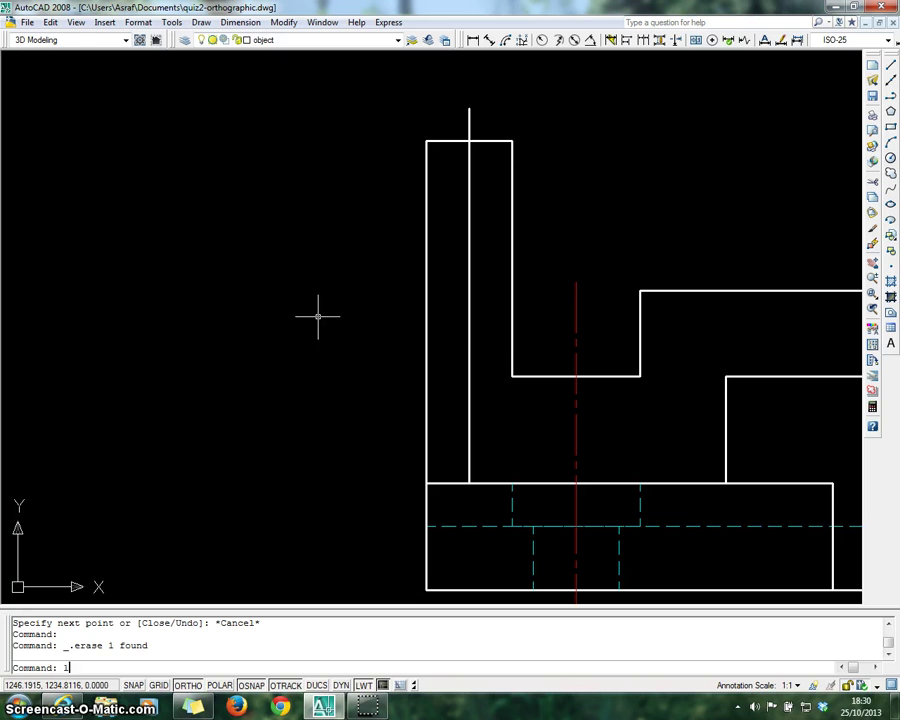
- Draw a line from the tall block's top-right corner 25 units down, then horizontally left
{"action": "key", "text": "Return"}
{"action": "left_click", "coordinate": [512, 141]}
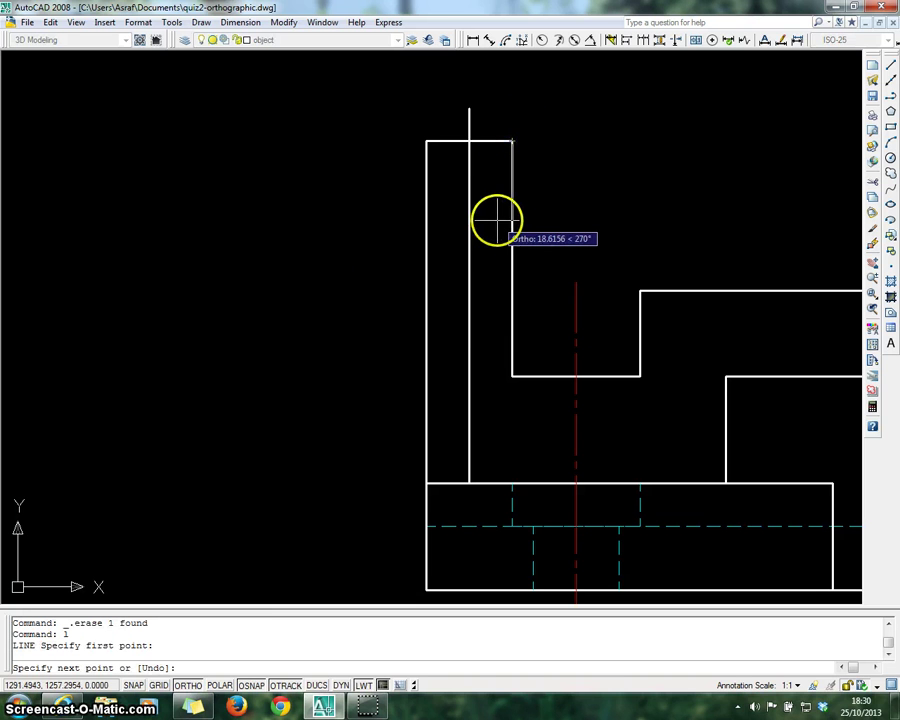
{"action": "type", "text": "25"}
{"action": "key", "text": "Return"}
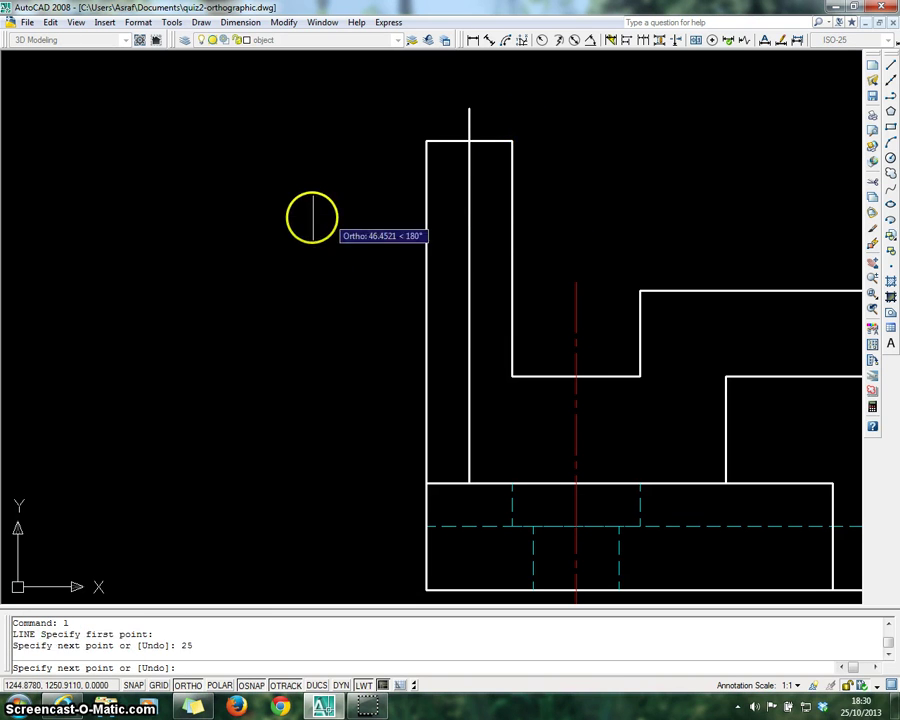
{"action": "left_click", "coordinate": [310, 217]}
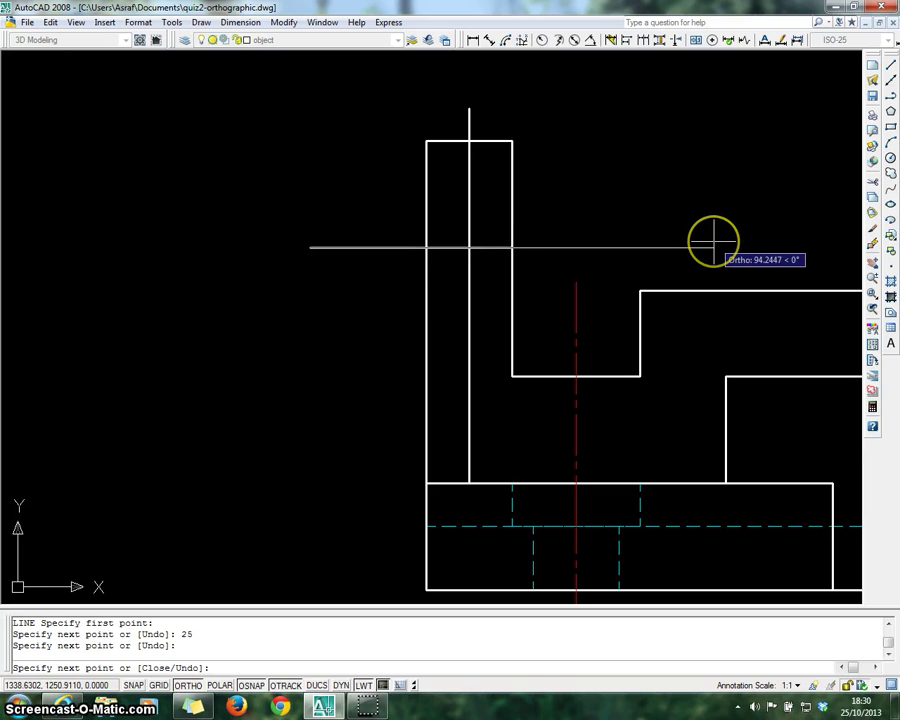
{"action": "key", "text": "Return"}
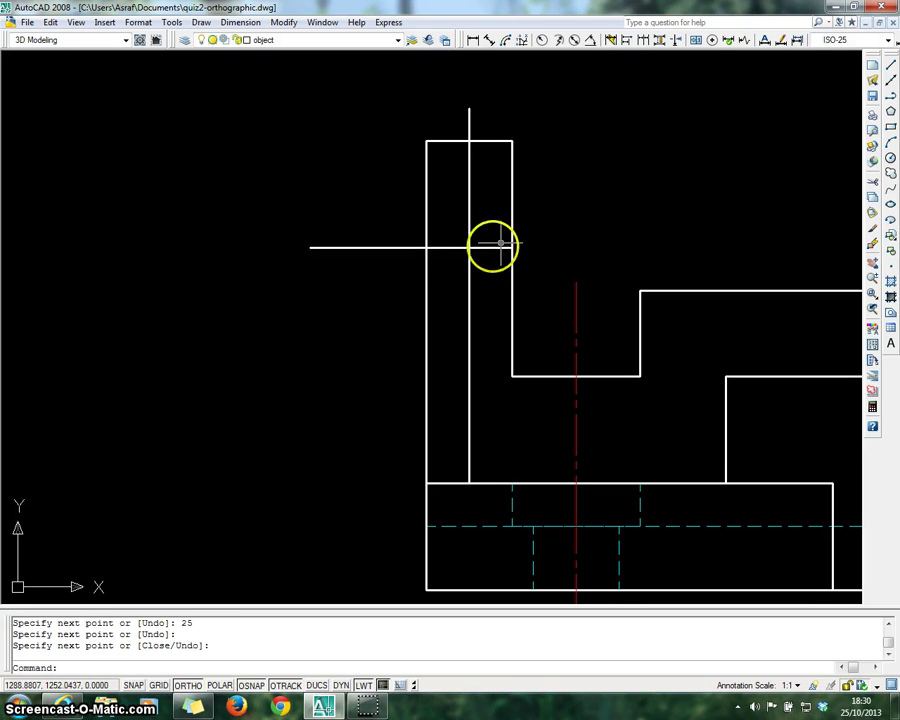
- Stretch the horizontal line's right end past the upright, undo a stray zero-length line, and reselect it
{"action": "left_click", "coordinate": [502, 247]}
{"action": "left_click", "coordinate": [512, 247]}
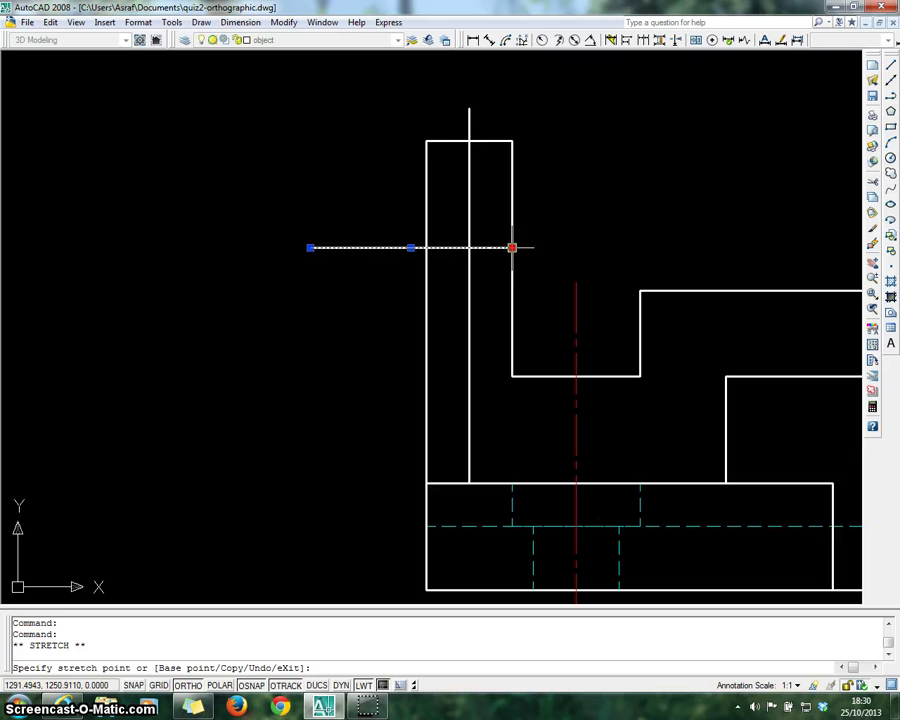
{"action": "left_click", "coordinate": [608, 247]}
{"action": "key", "text": "Return"}
{"action": "left_click", "coordinate": [608, 247]}
{"action": "left_click", "coordinate": [606, 247]}
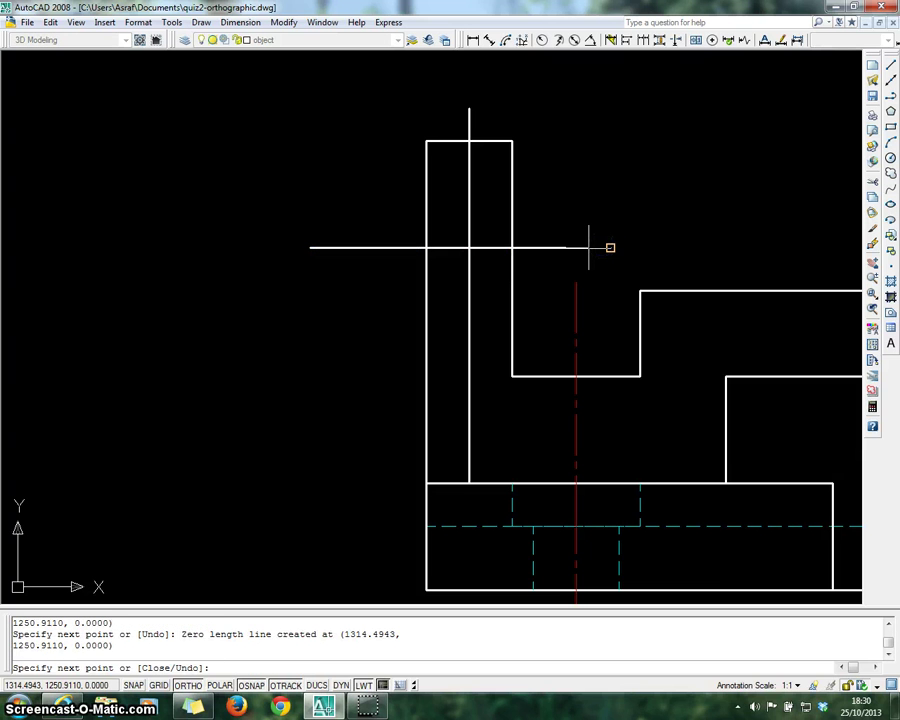
{"action": "key", "text": "Escape"}
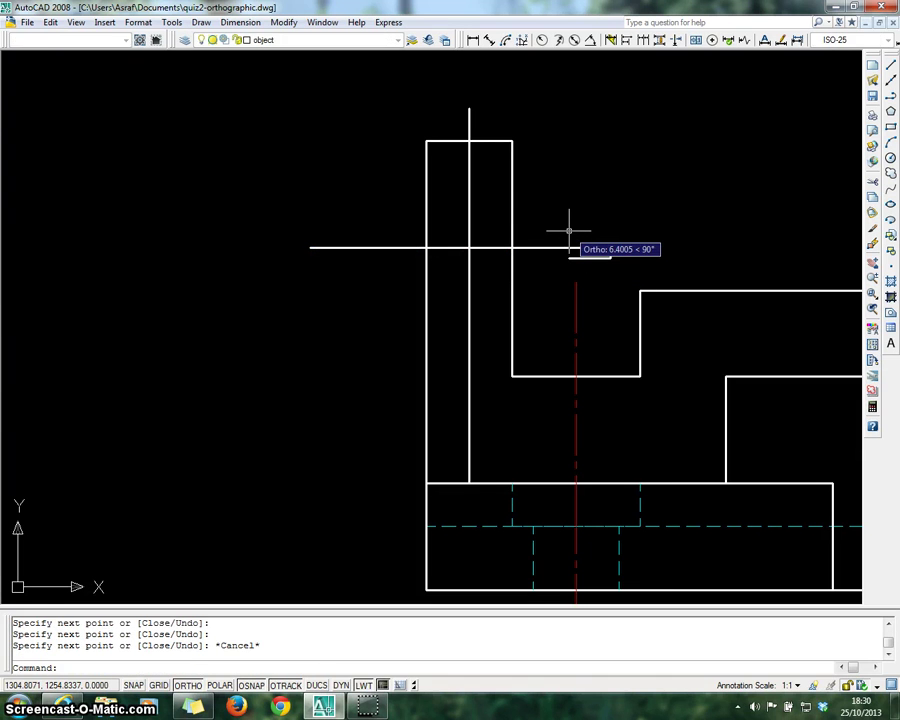
{"action": "key", "text": "ctrl+z"}
{"action": "left_click_drag", "start_coordinate": [652, 249], "coordinate": [577, 237]}
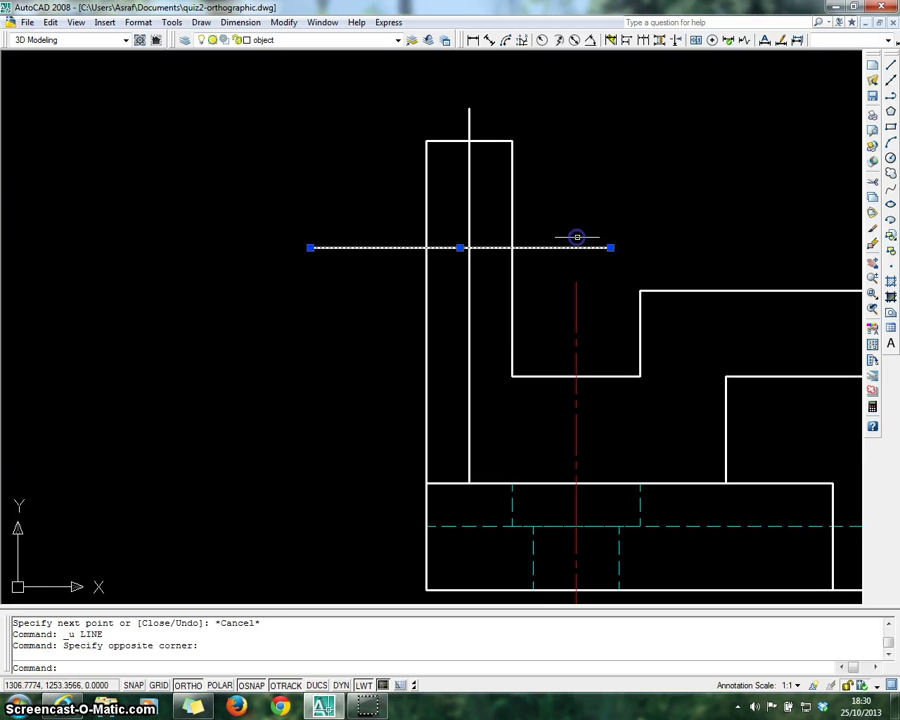
{"action": "left_click", "coordinate": [398, 40]}
- Put the horizontal line on the center line layer and offset copies 10 above and below it
{"action": "left_click", "coordinate": [338, 67]}
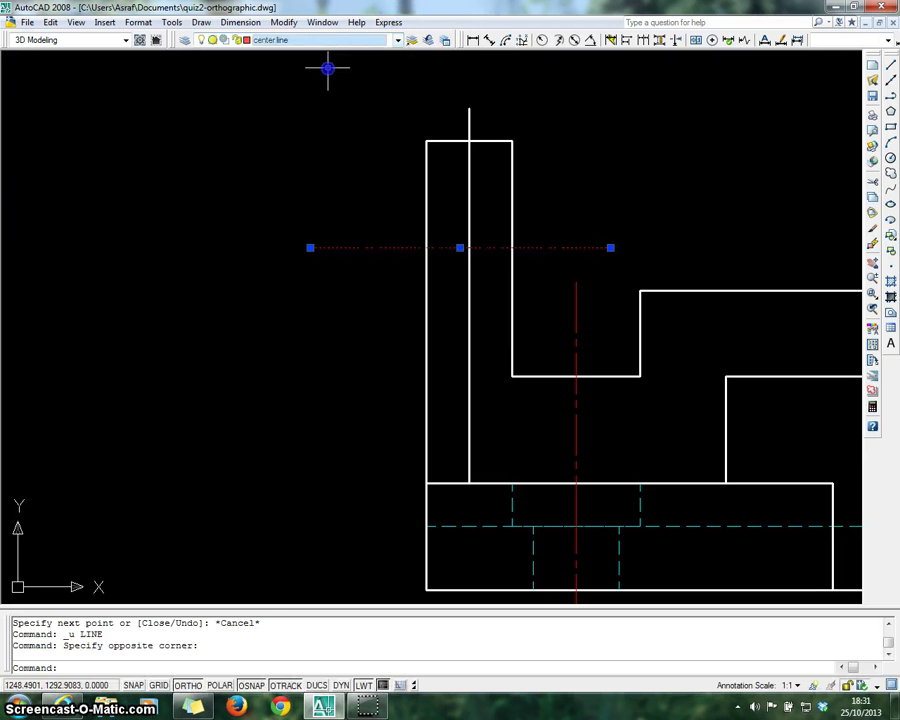
{"action": "key", "text": "Escape"}
{"action": "type", "text": "offset"}
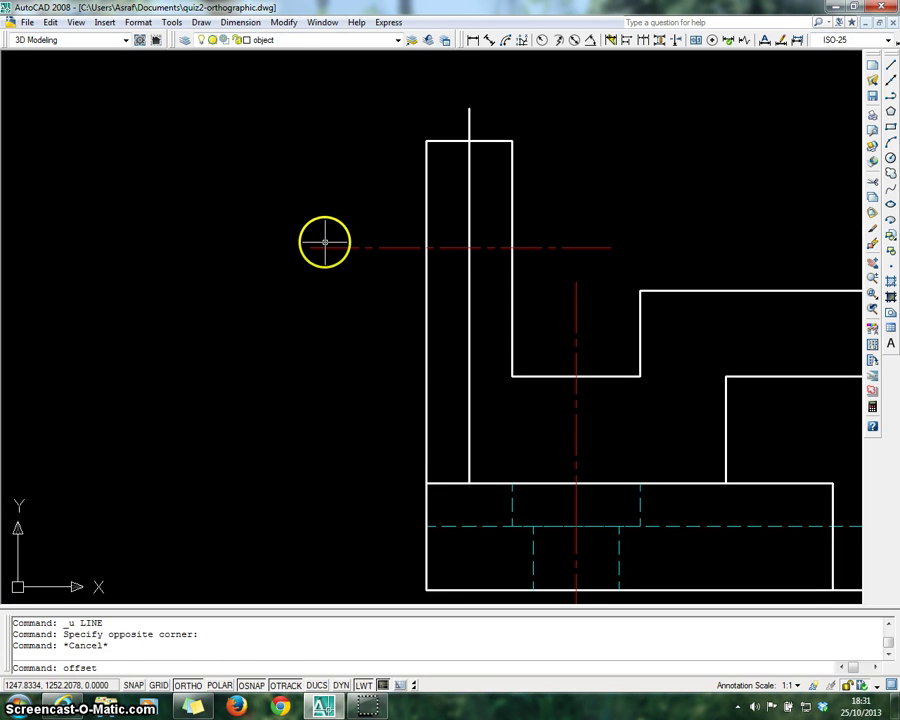
{"action": "key", "text": "Return"}
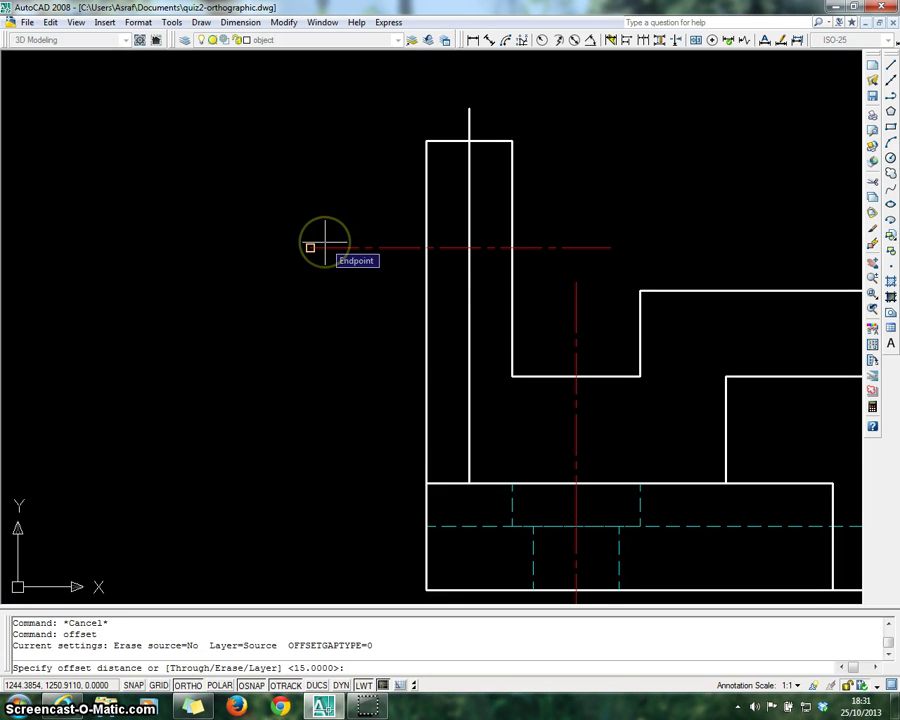
{"action": "type", "text": "10"}
{"action": "key", "text": "Return"}
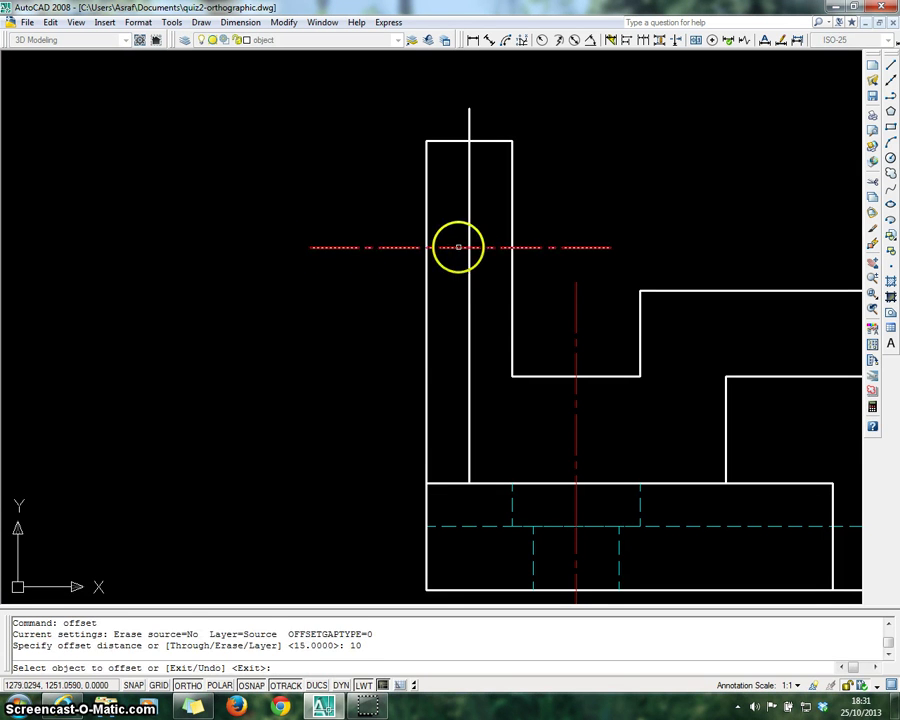
{"action": "left_click", "coordinate": [458, 247]}
{"action": "left_click", "coordinate": [457, 244]}
{"action": "left_click", "coordinate": [453, 247]}
{"action": "left_click", "coordinate": [452, 266]}
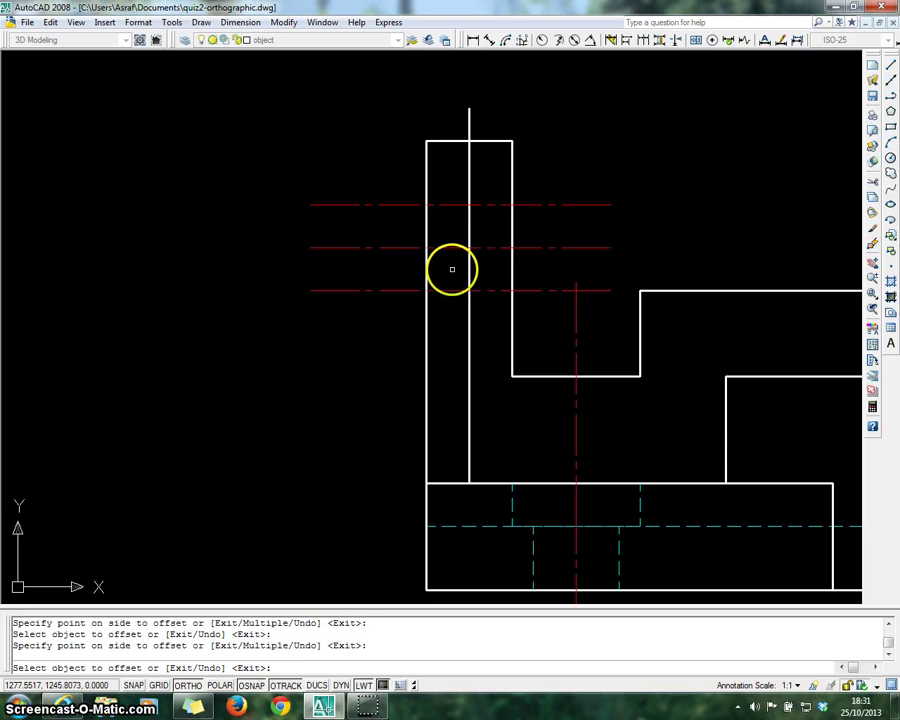
{"action": "key", "text": "Escape"}
- Trim both offset copies back to the upright's outline and select the two short lines
{"action": "type", "text": "tr"}
{"action": "key", "text": "Return"}
{"action": "key", "text": "Return"}
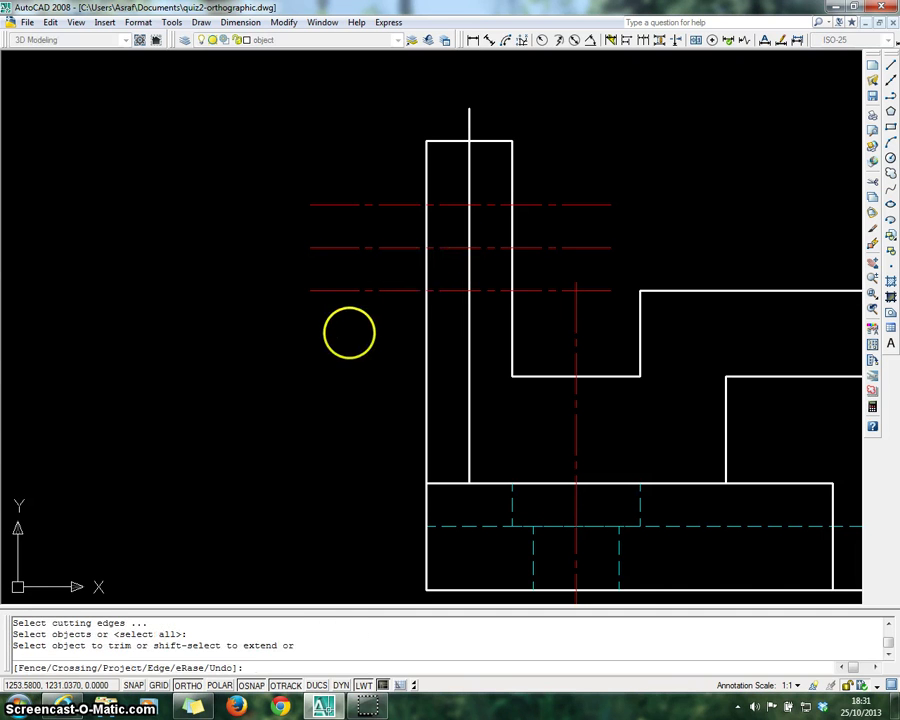
{"action": "left_click_drag", "start_coordinate": [347, 334], "coordinate": [316, 279]}
{"action": "left_click_drag", "start_coordinate": [349, 224], "coordinate": [310, 186]}
{"action": "left_click_drag", "start_coordinate": [578, 224], "coordinate": [552, 194]}
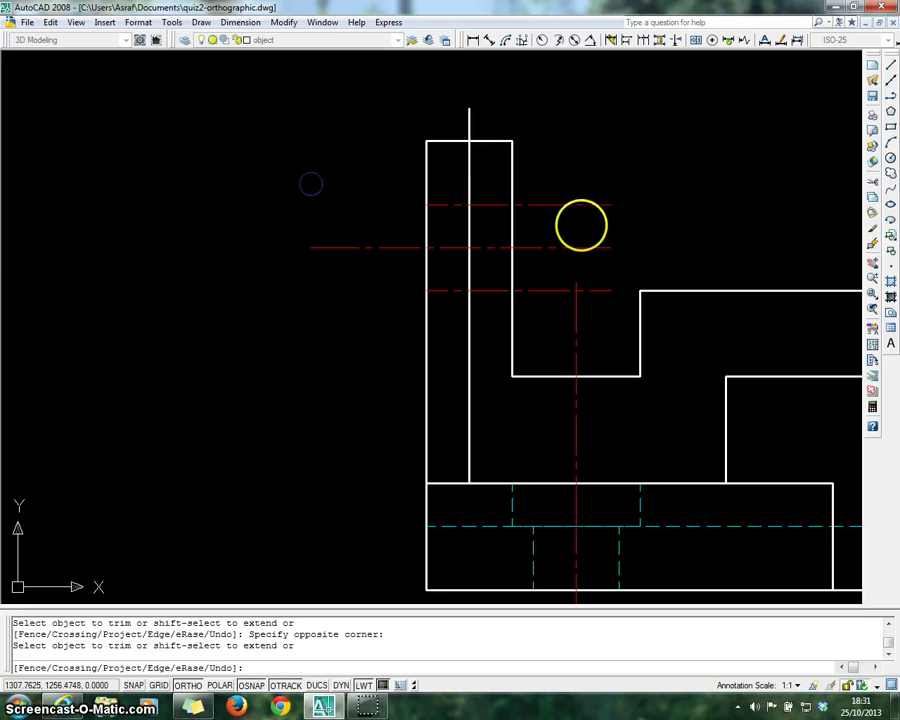
{"action": "left_click_drag", "start_coordinate": [546, 299], "coordinate": [542, 281]}
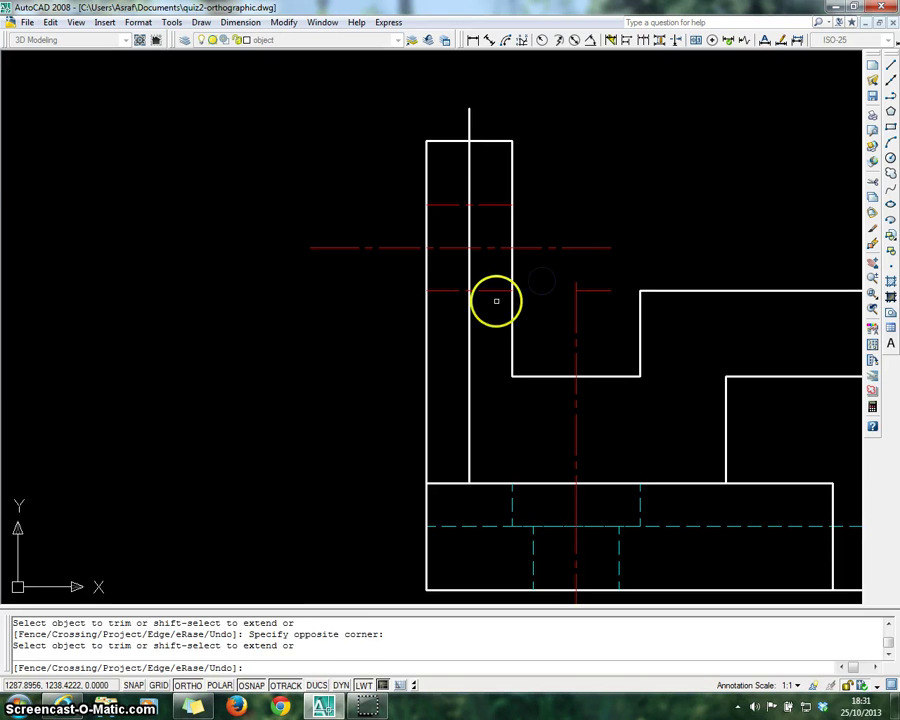
{"action": "key", "text": "Escape"}
{"action": "left_click", "coordinate": [497, 290]}
{"action": "left_click_drag", "start_coordinate": [493, 203], "coordinate": [484, 186]}
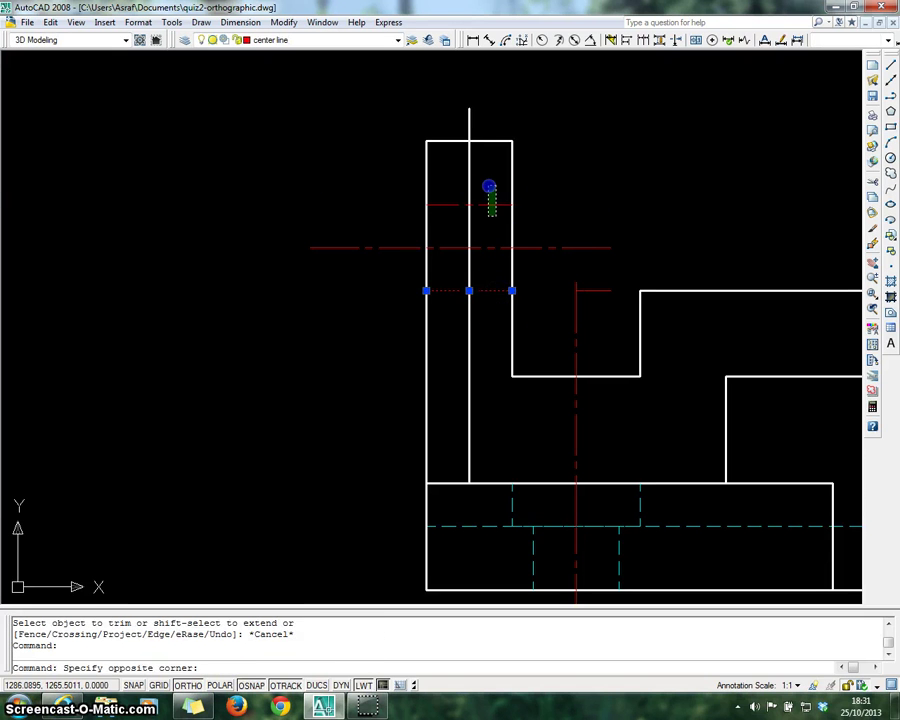
{"action": "left_click", "coordinate": [396, 40]}
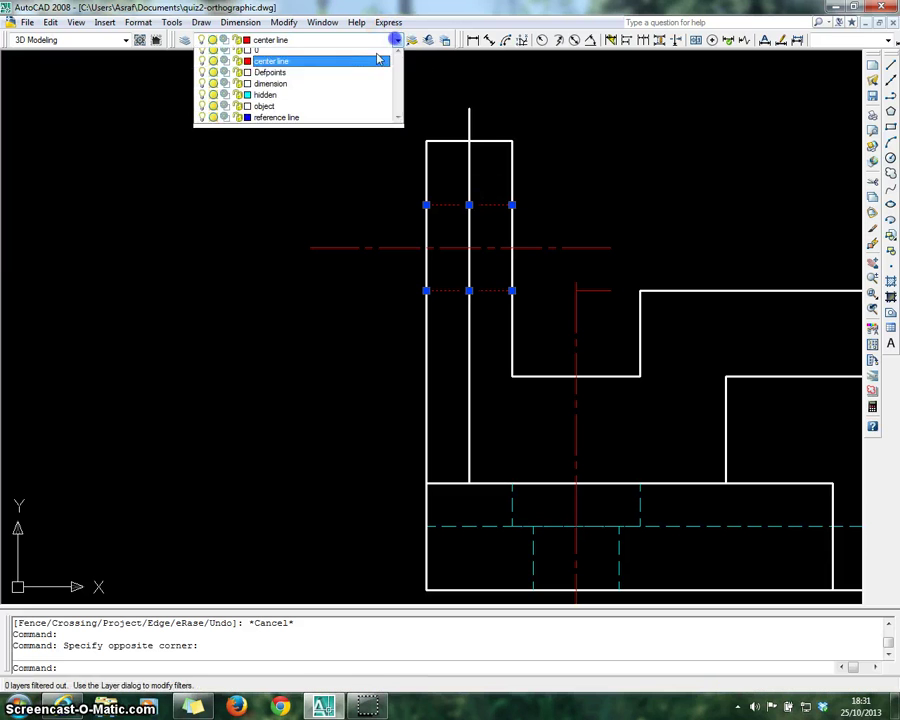
- Put the two short lines across the upright on the hidden layer
{"action": "left_click", "coordinate": [318, 106]}
{"action": "key", "text": "Escape"}
{"action": "left_click", "coordinate": [469, 220]}
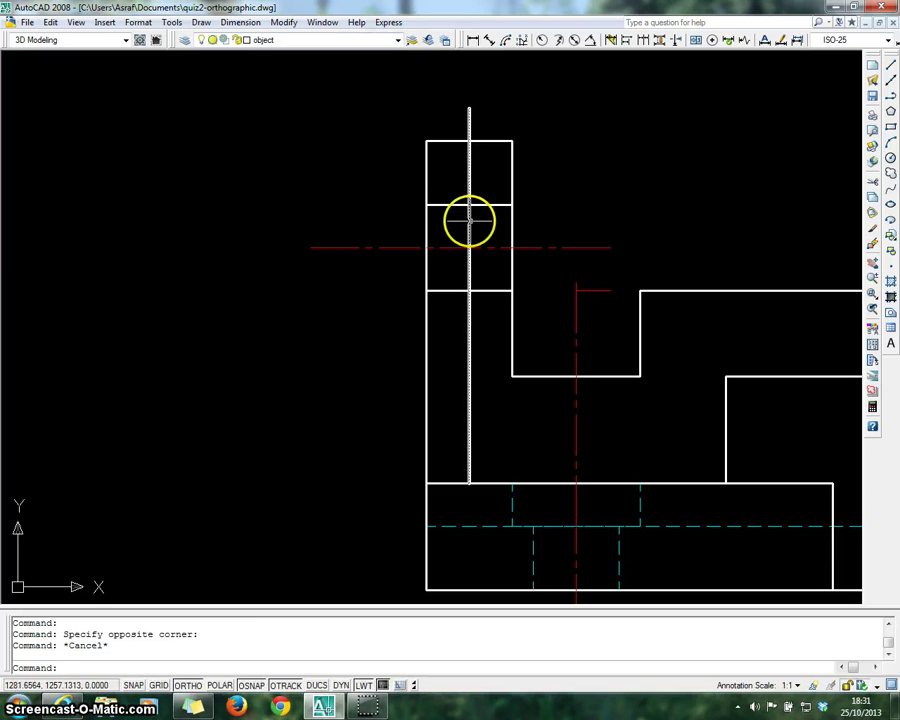
{"action": "left_click_drag", "start_coordinate": [492, 223], "coordinate": [484, 177]}
{"action": "left_click_drag", "start_coordinate": [489, 298], "coordinate": [487, 270]}
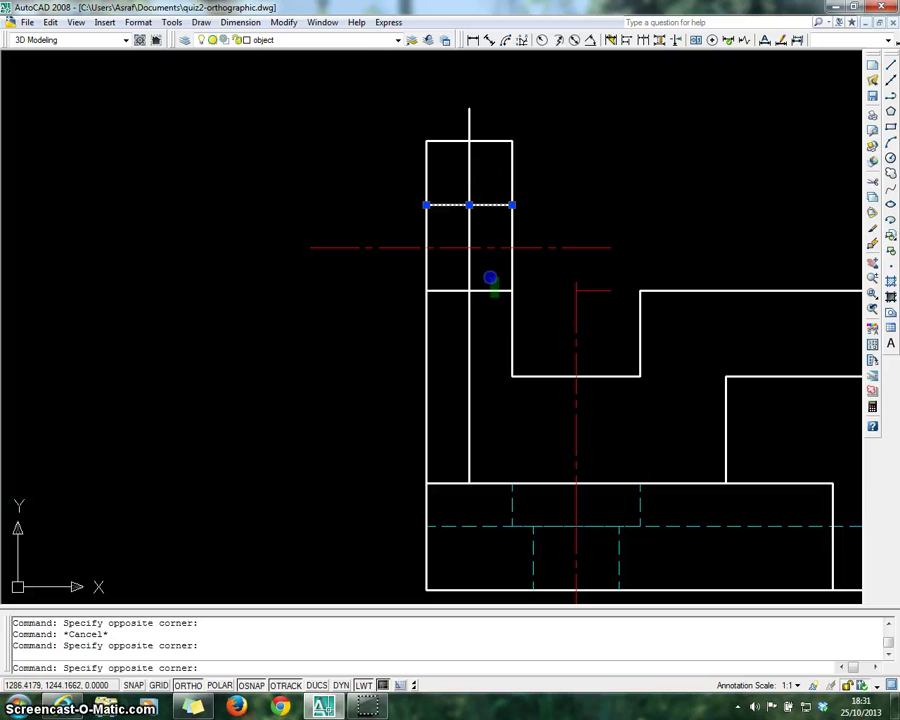
{"action": "left_click", "coordinate": [396, 40]}
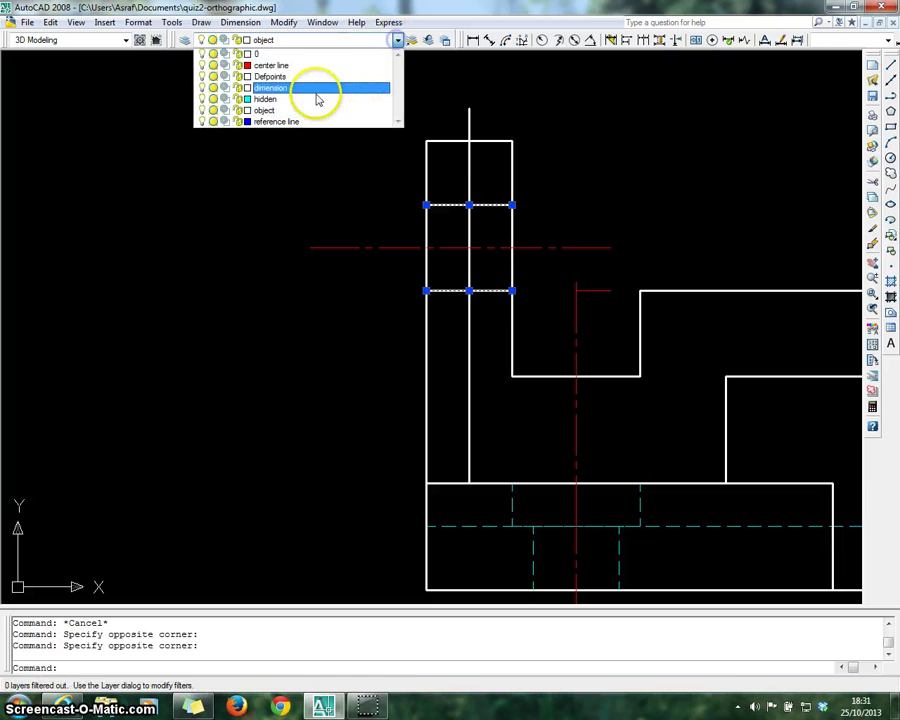
{"action": "left_click", "coordinate": [316, 94]}
{"action": "key", "text": "Escape"}
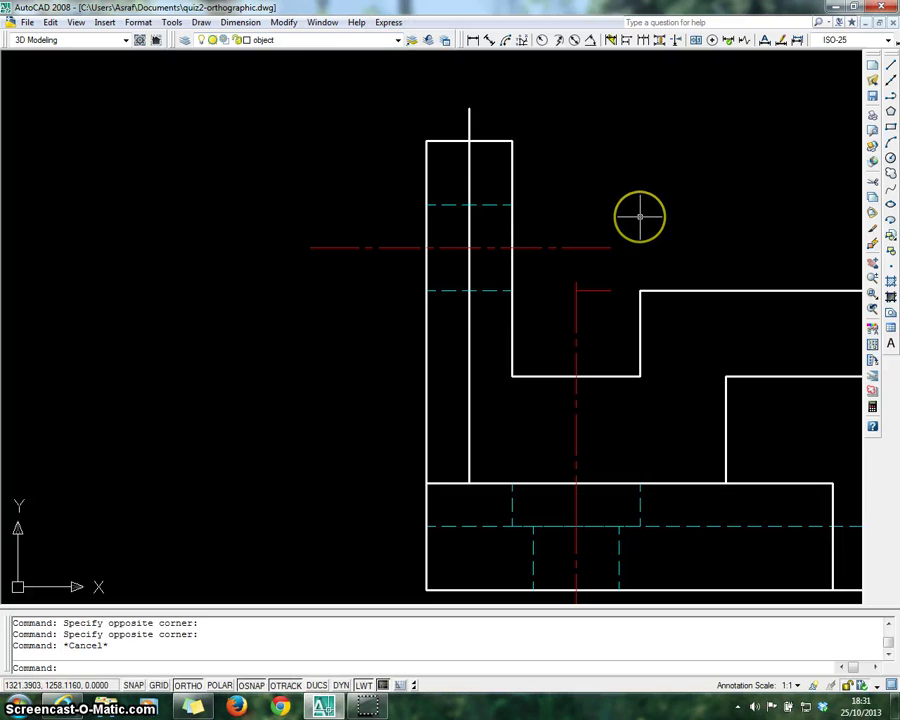
- Erase the stray short red centre-line stub
{"action": "scroll", "coordinate": [633, 217], "scroll_direction": "down", "scroll_amount": 1}
{"action": "scroll", "coordinate": [642, 216], "scroll_direction": "down", "scroll_amount": 2}
{"action": "scroll", "coordinate": [807, 227], "scroll_direction": "up", "scroll_amount": 2}
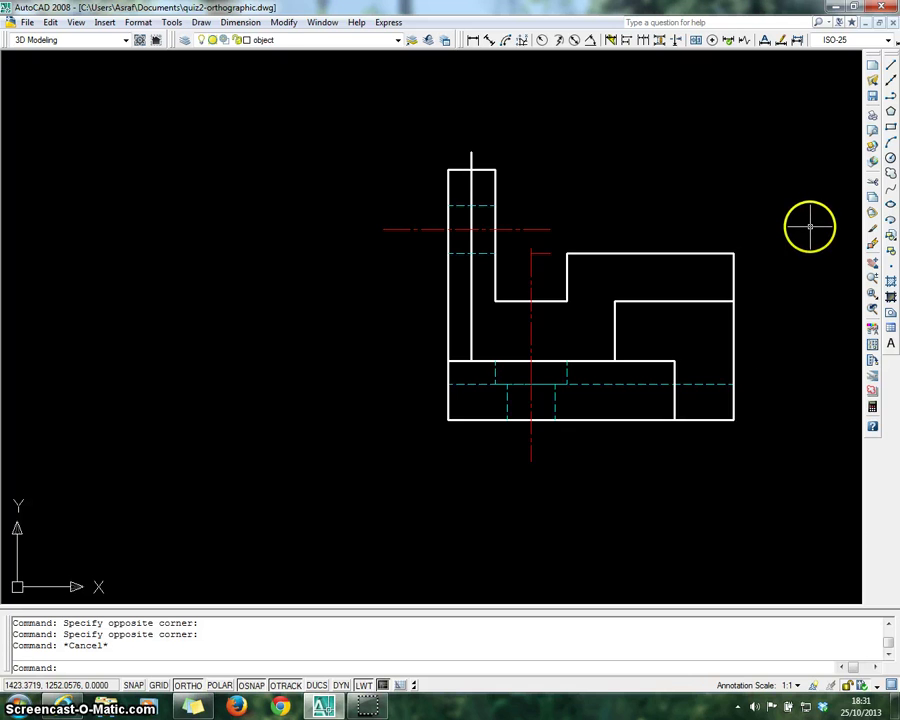
{"action": "scroll", "coordinate": [806, 227], "scroll_direction": "up", "scroll_amount": 2}
{"action": "left_click", "coordinate": [446, 287]}
{"action": "left_click", "coordinate": [424, 250]}
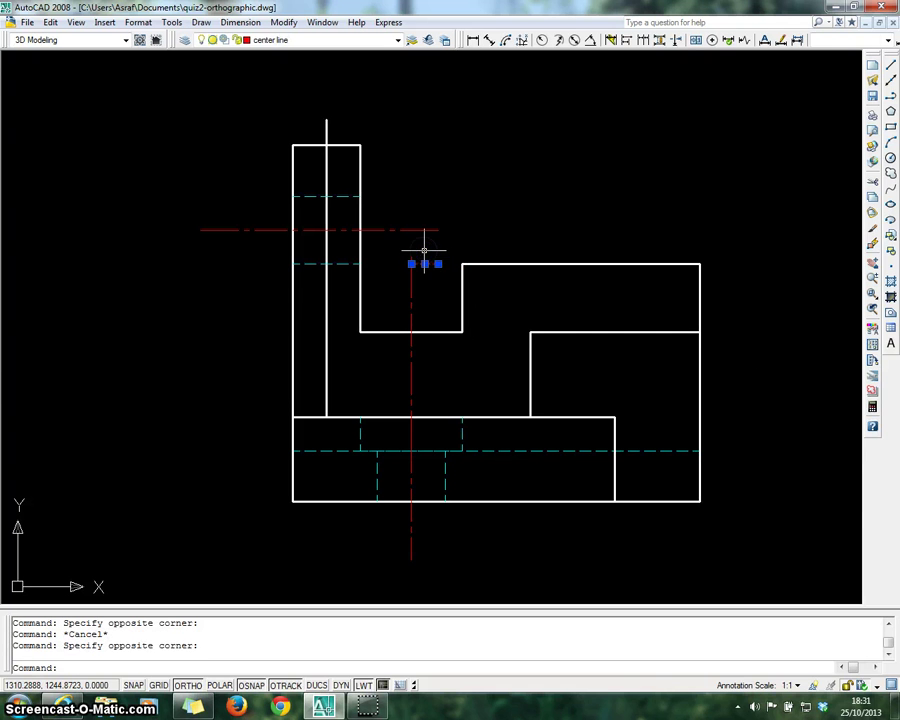
{"action": "key", "text": "Delete"}
- Make reference line the current layer and pan the drawing down to free space above
{"action": "left_click", "coordinate": [398, 47]}
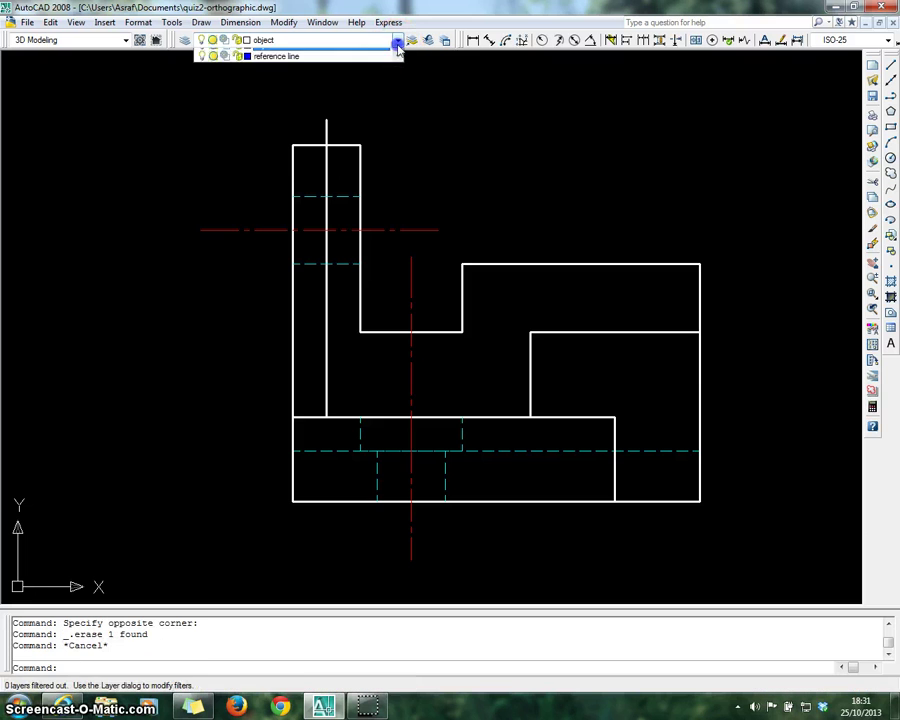
{"action": "left_click", "coordinate": [277, 119]}
{"action": "scroll", "coordinate": [366, 97], "scroll_direction": "down", "scroll_amount": 2}
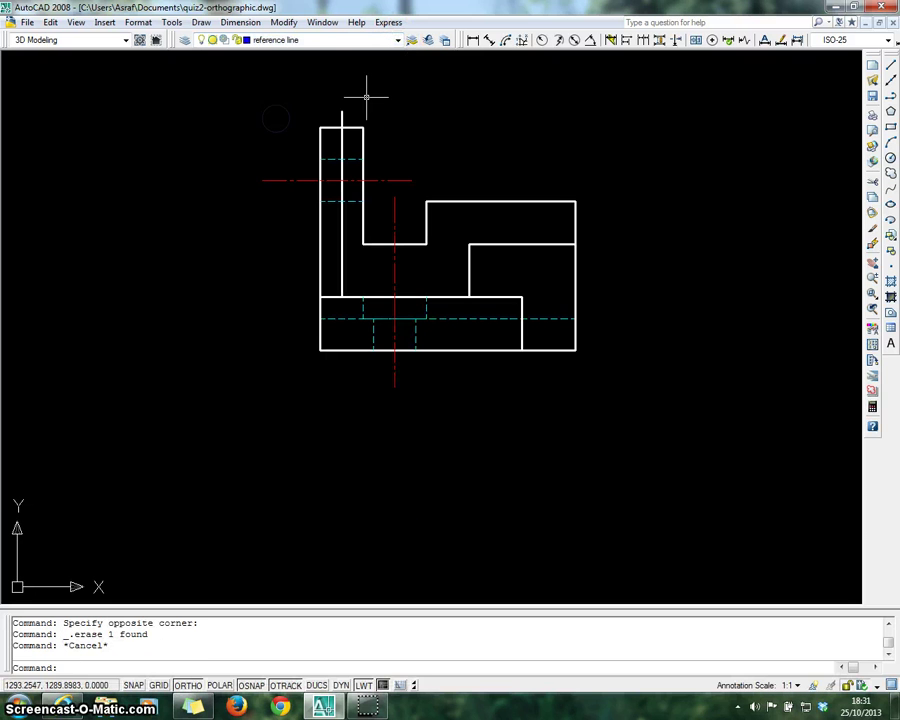
{"action": "left_click", "coordinate": [872, 262]}
{"action": "left_click_drag", "start_coordinate": [693, 224], "coordinate": [670, 398]}
{"action": "key", "text": "Escape"}
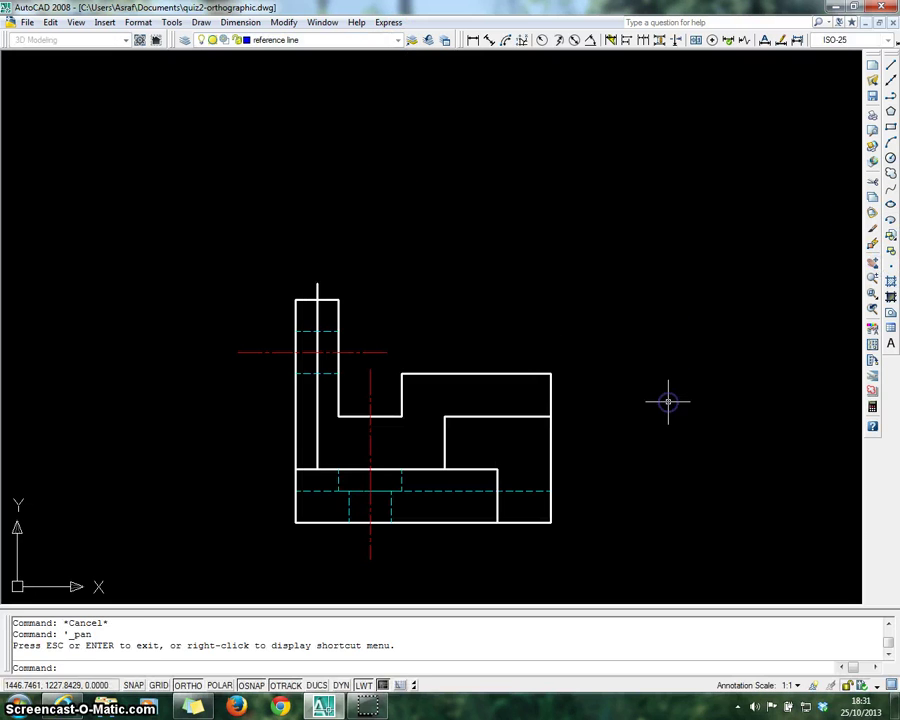
{"action": "type", "text": "l"}
{"action": "key", "text": "Return"}
- Draw vertical projection lines up from the upright's left, right and middle edges and the step corner
{"action": "left_click", "coordinate": [296, 299]}
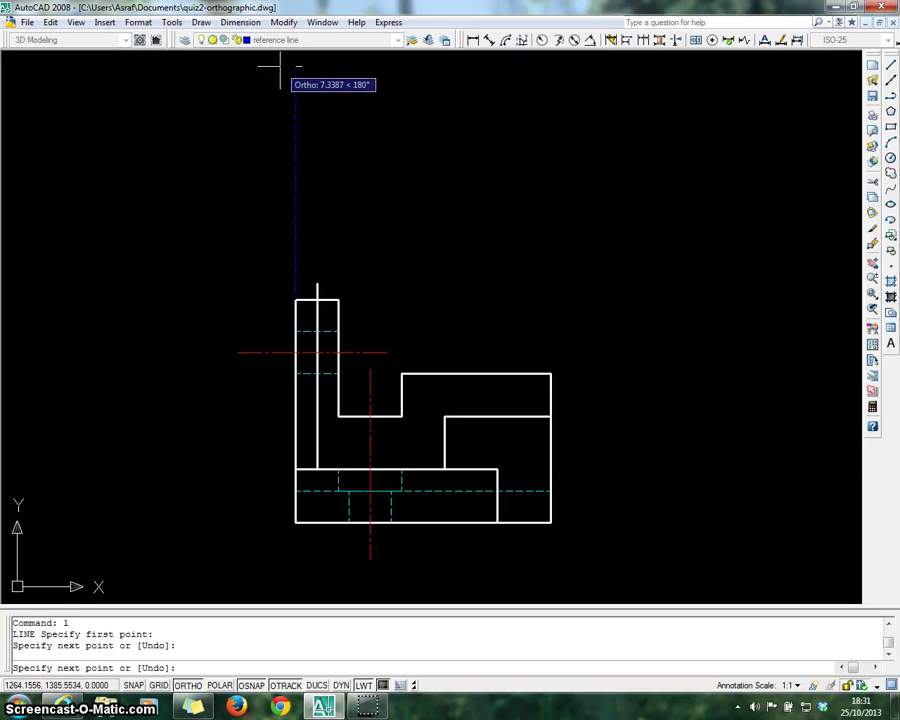
{"action": "key", "text": "Return"}
{"action": "key", "text": "Return"}
{"action": "left_click", "coordinate": [338, 299]}
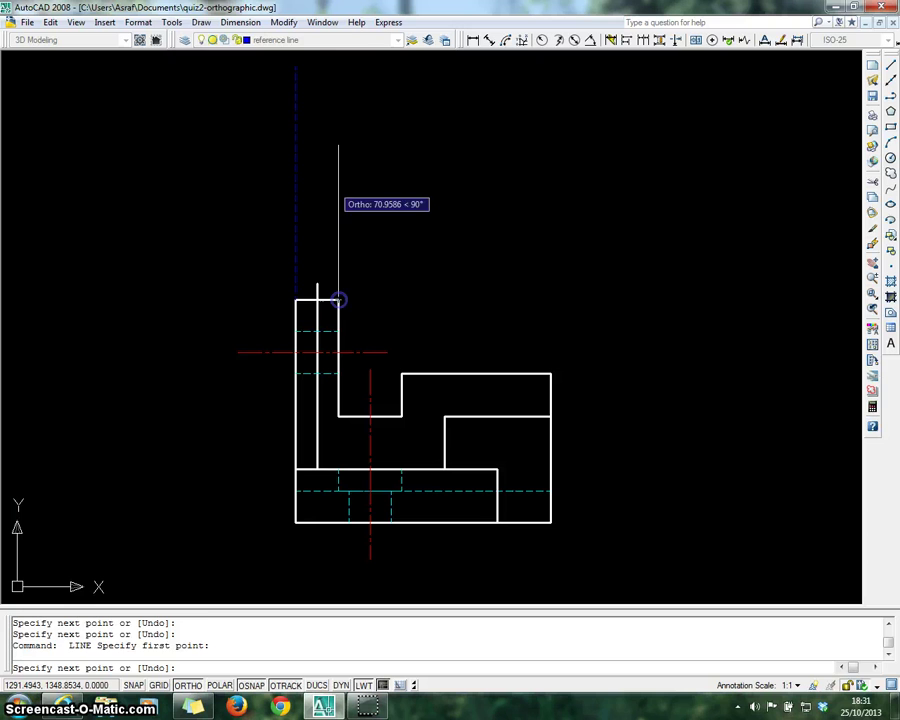
{"action": "left_click", "coordinate": [338, 66]}
{"action": "key", "text": "Return"}
{"action": "key", "text": "Return"}
{"action": "left_click", "coordinate": [316, 286]}
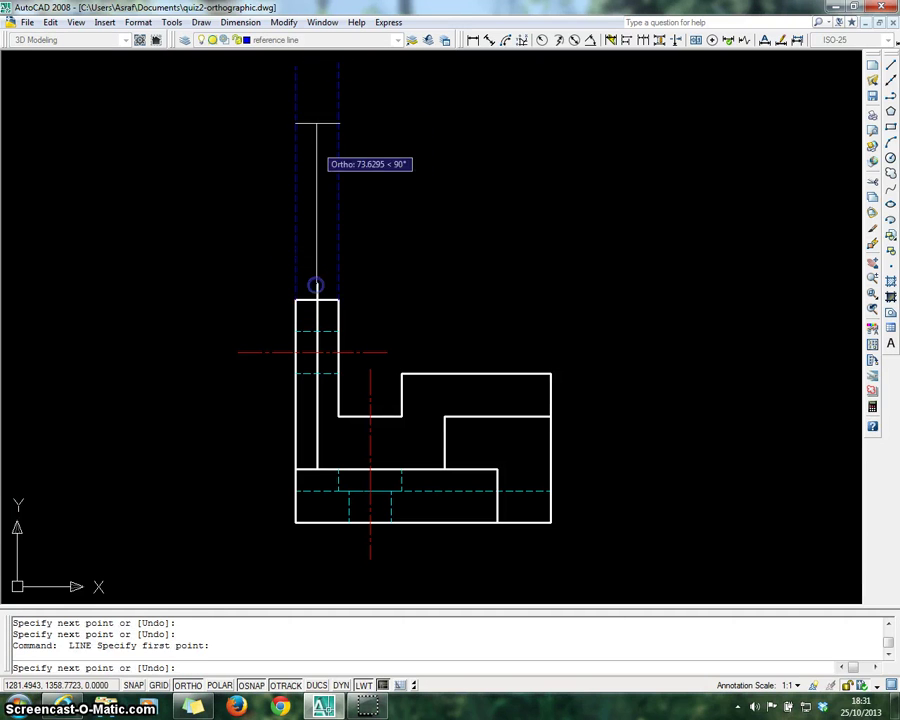
{"action": "left_click", "coordinate": [316, 66]}
{"action": "key", "text": "Return"}
{"action": "key", "text": "Return"}
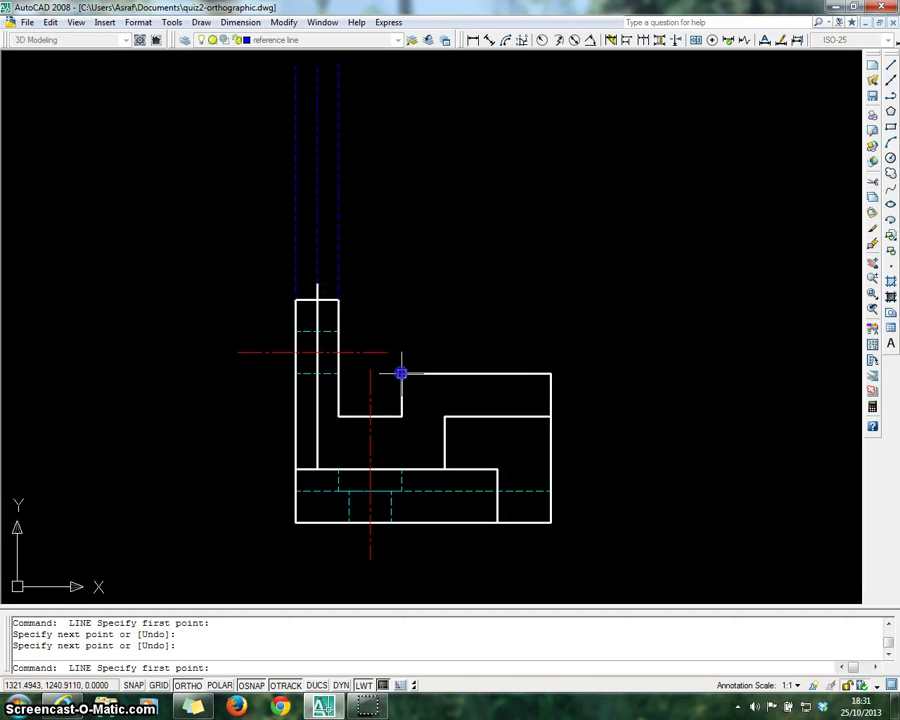
{"action": "left_click", "coordinate": [401, 373]}
{"action": "left_click", "coordinate": [401, 66]}
- Project vertical lines up from the inner step corner, the right corner and the base step corner
{"action": "right_click", "coordinate": [476, 245]}
{"action": "right_click", "coordinate": [458, 402]}
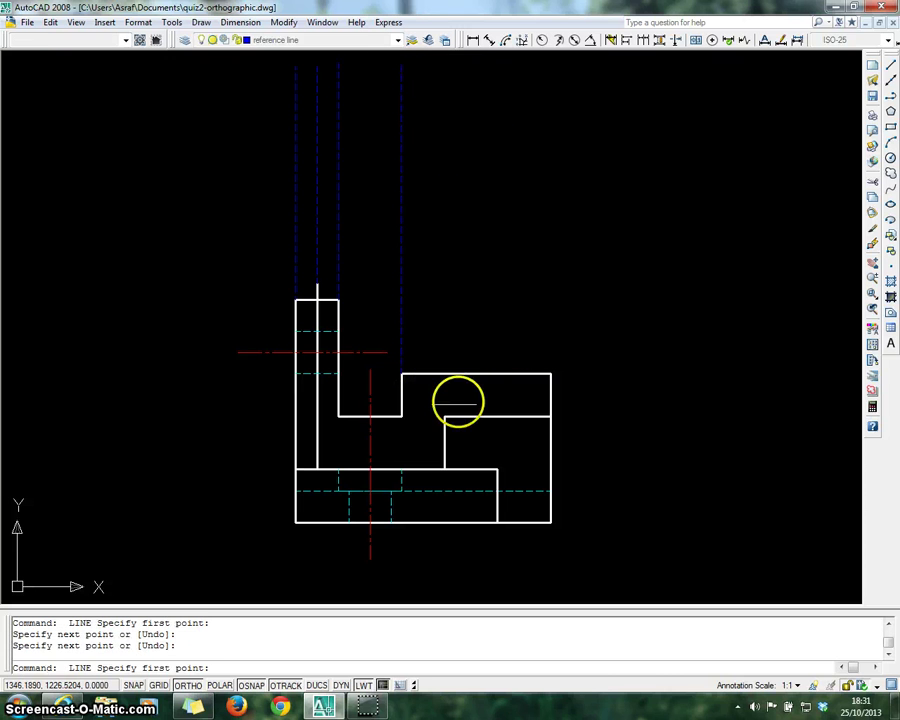
{"action": "left_click", "coordinate": [444, 416]}
{"action": "left_click", "coordinate": [444, 66]}
{"action": "right_click", "coordinate": [522, 357]}
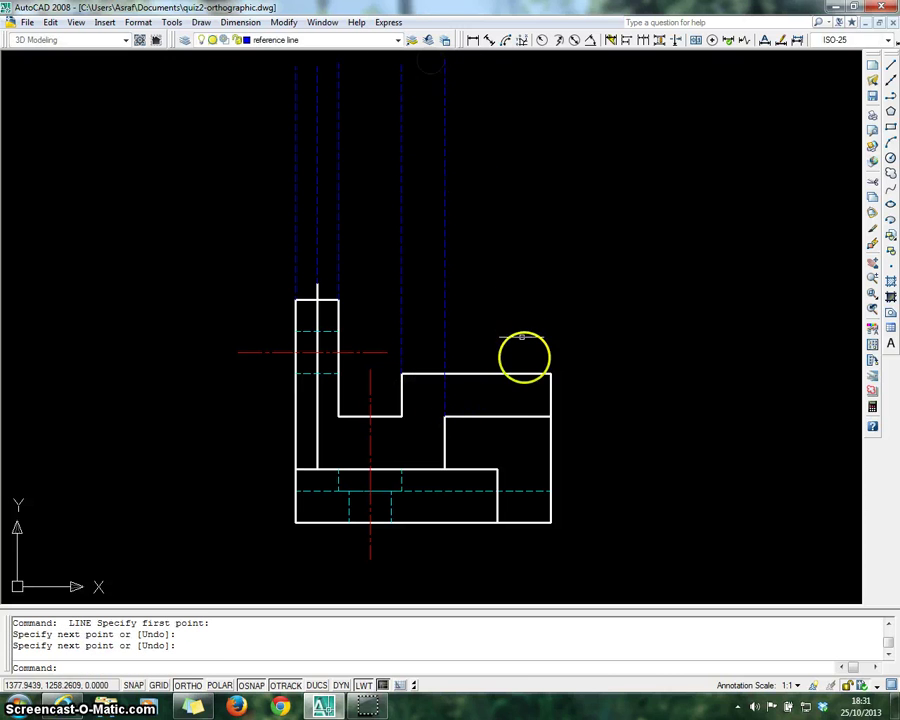
{"action": "right_click", "coordinate": [549, 374]}
{"action": "left_click", "coordinate": [549, 374]}
{"action": "left_click", "coordinate": [548, 66]}
{"action": "right_click", "coordinate": [548, 103]}
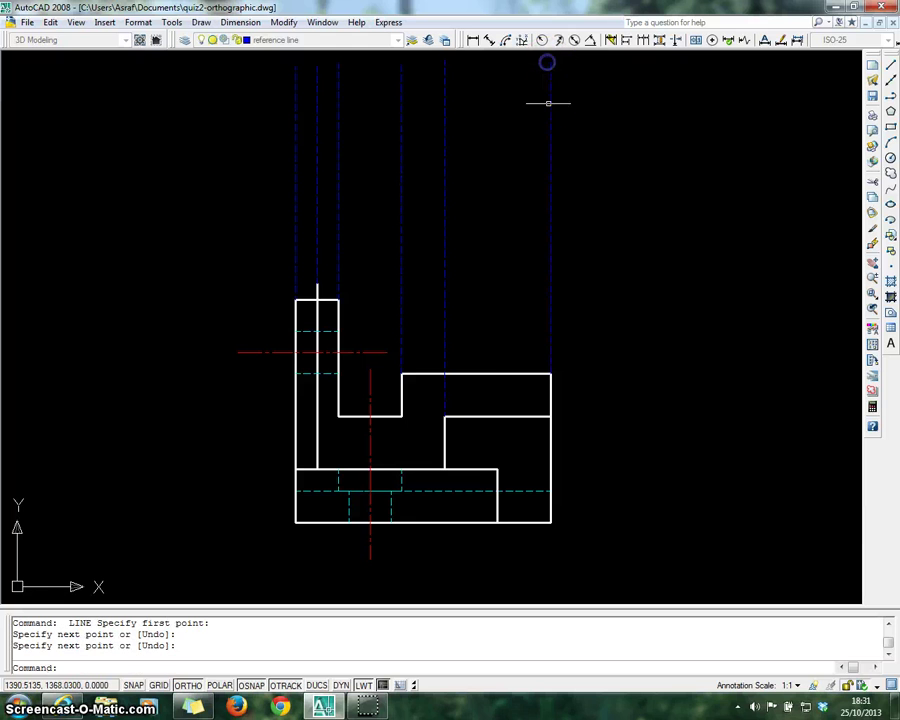
{"action": "right_click", "coordinate": [548, 103]}
{"action": "left_click", "coordinate": [497, 468]}
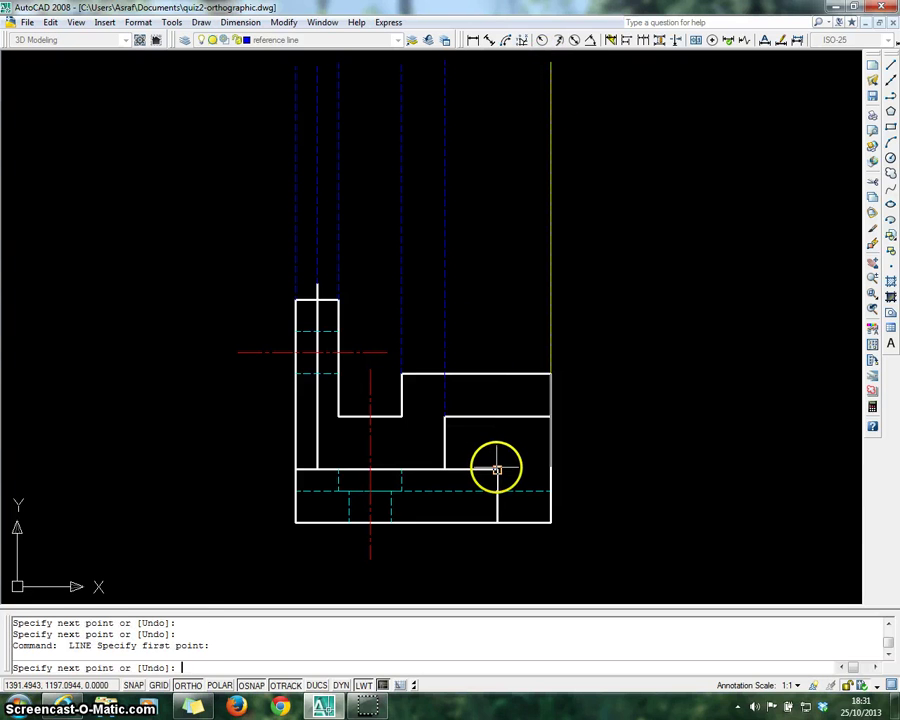
{"action": "key", "text": "Escape"}
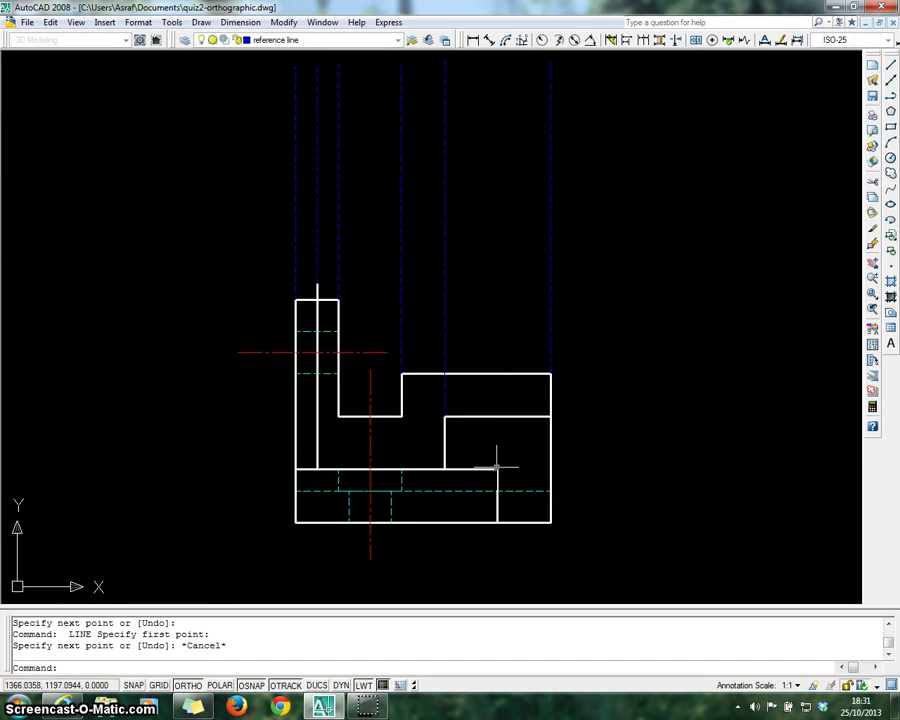
{"action": "right_click", "coordinate": [497, 467]}
{"action": "left_click", "coordinate": [497, 468]}
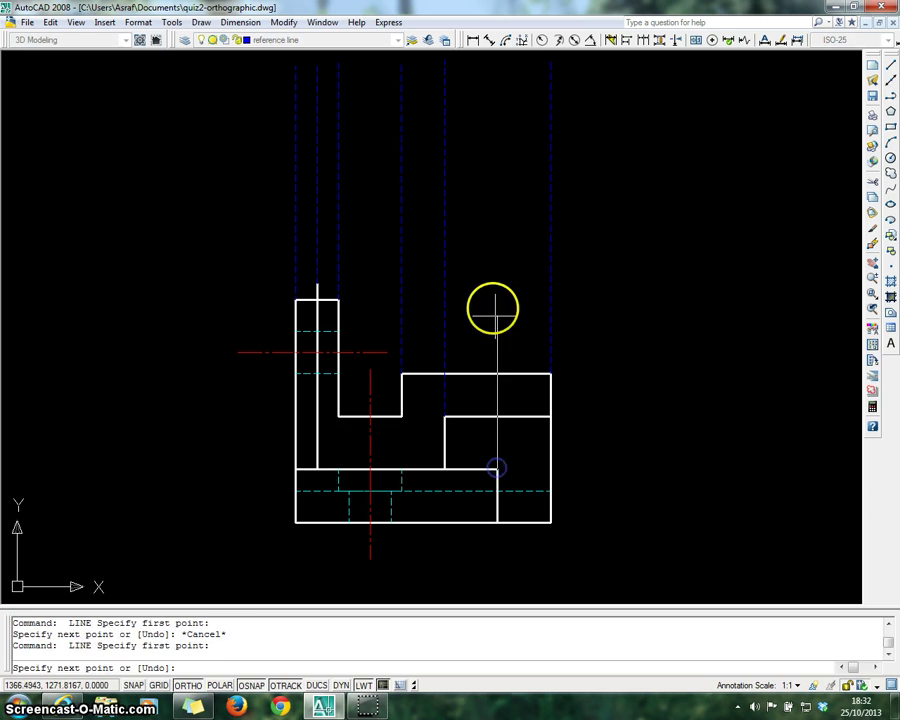
{"action": "left_click", "coordinate": [497, 60]}
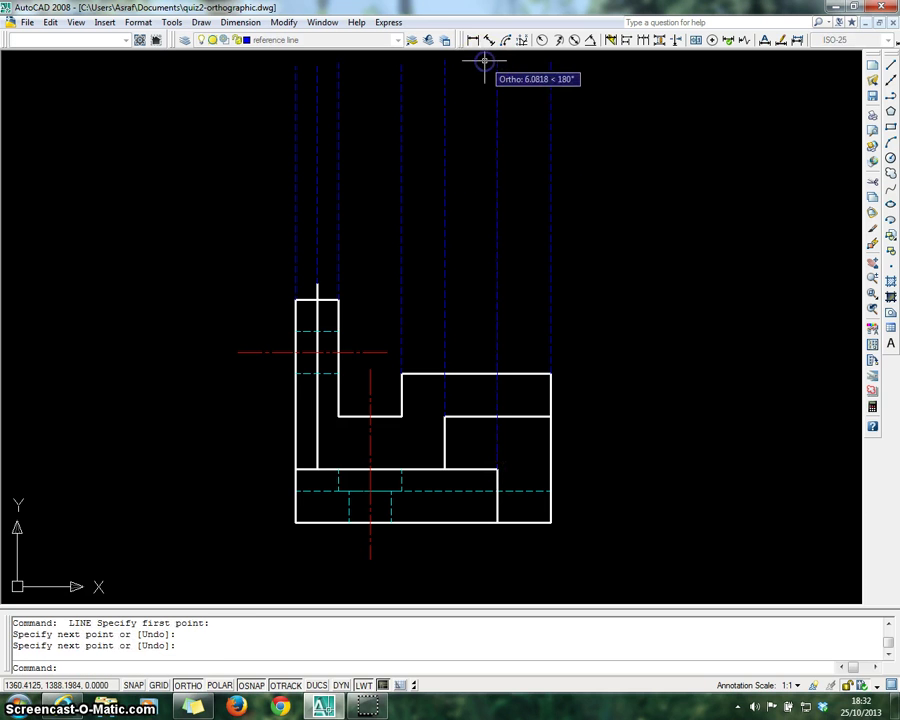
- Draw a horizontal reference line across the projection lines above the part
{"action": "right_click", "coordinate": [252, 186]}
{"action": "left_click", "coordinate": [252, 187]}
{"action": "left_click", "coordinate": [594, 186]}
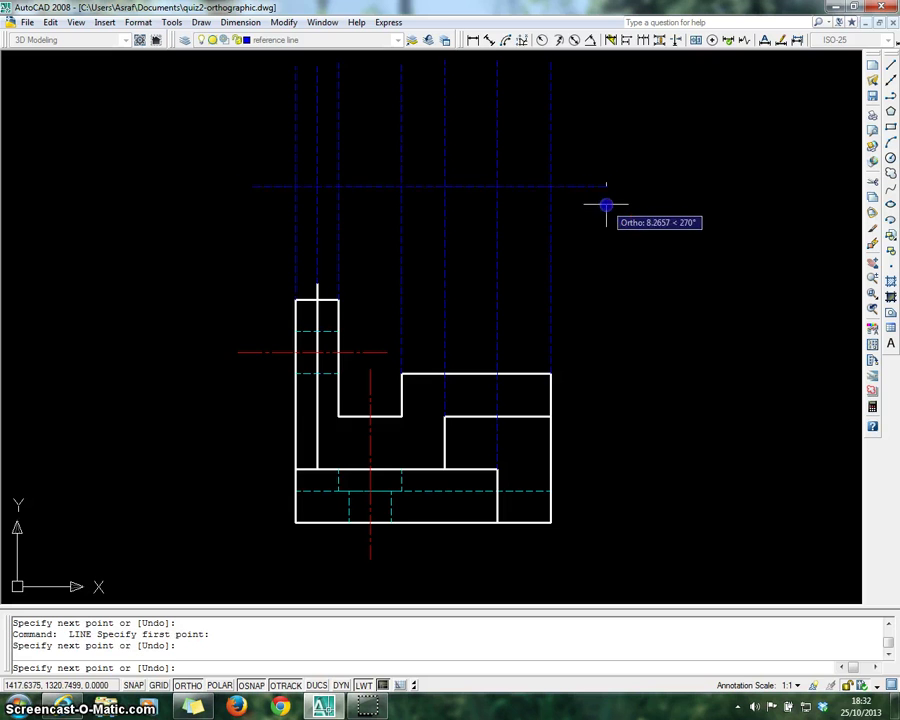
- Offset the horizontal reference line 100 units upward
{"action": "scroll", "coordinate": [604, 202], "scroll_direction": "down", "scroll_amount": 2}
{"action": "left_click", "coordinate": [590, 92]}
{"action": "key", "text": "Escape"}
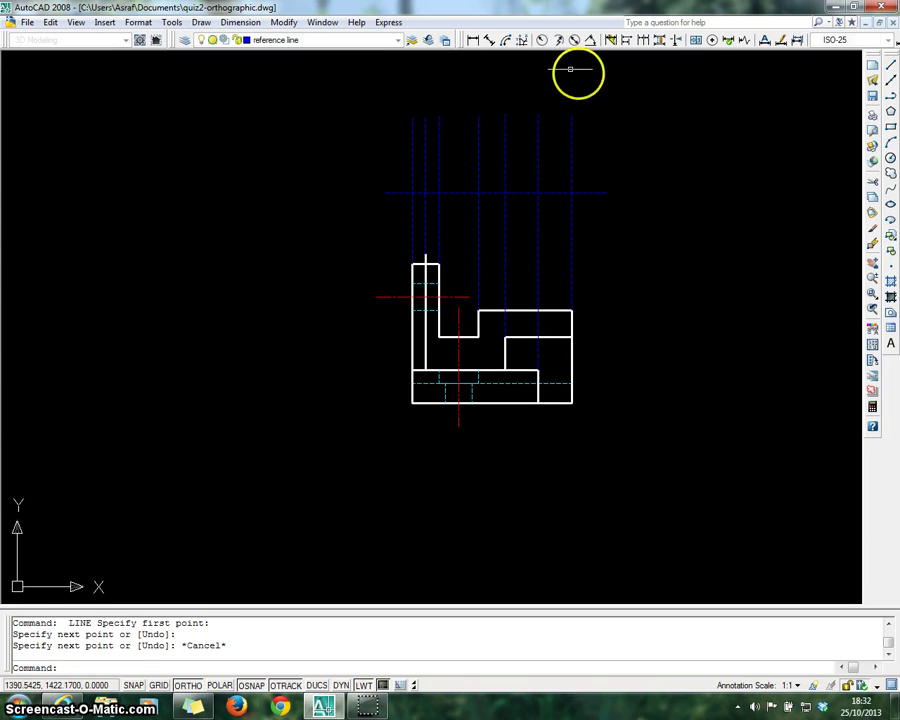
{"action": "scroll", "coordinate": [543, 67], "scroll_direction": "up", "scroll_amount": 2}
{"action": "type", "text": "offset"}
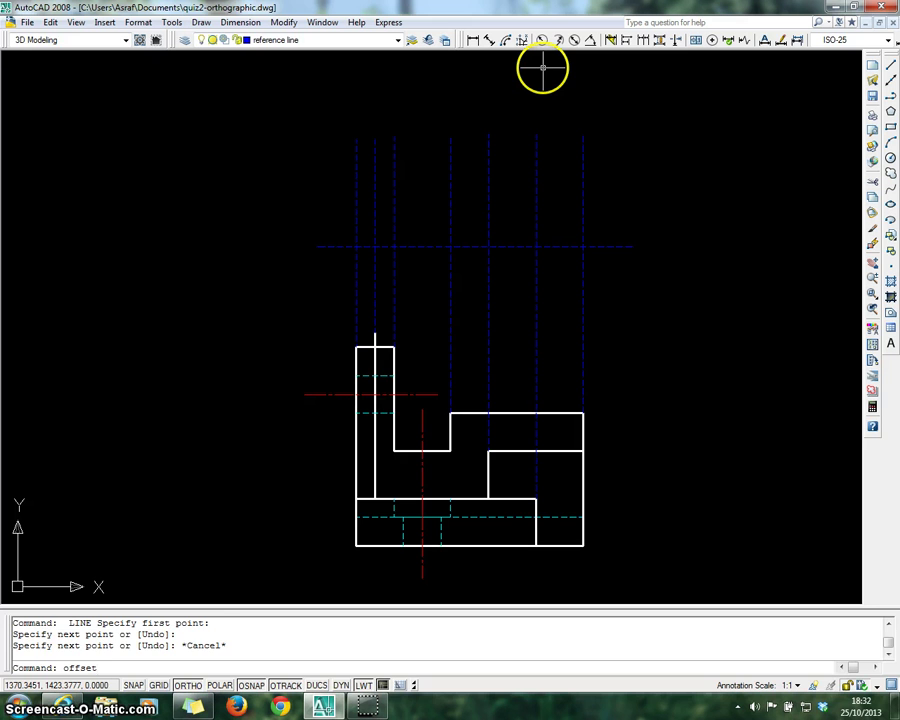
{"action": "key", "text": "Return"}
{"action": "type", "text": "1"}
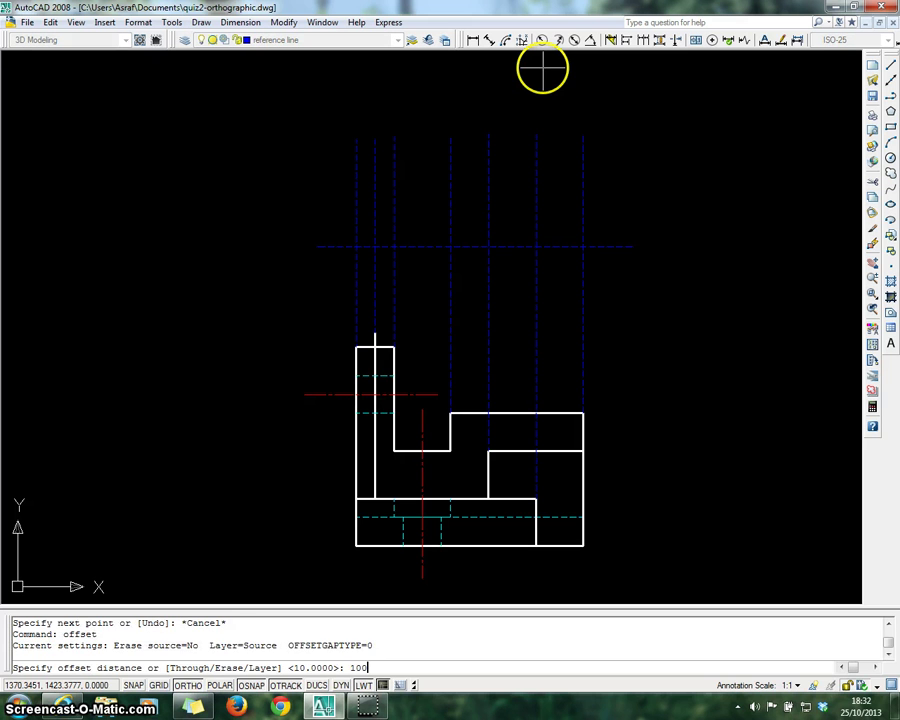
{"action": "key", "text": "Return"}
{"action": "left_click", "coordinate": [478, 246]}
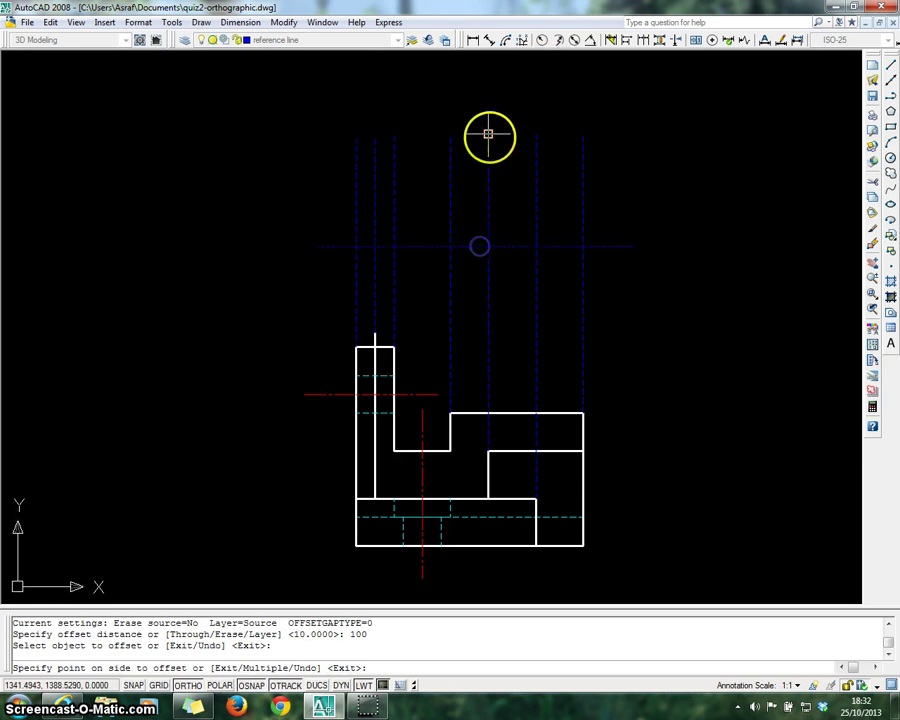
{"action": "left_click", "coordinate": [488, 133]}
{"action": "key", "text": "Escape"}
{"action": "type", "text": "ex"}
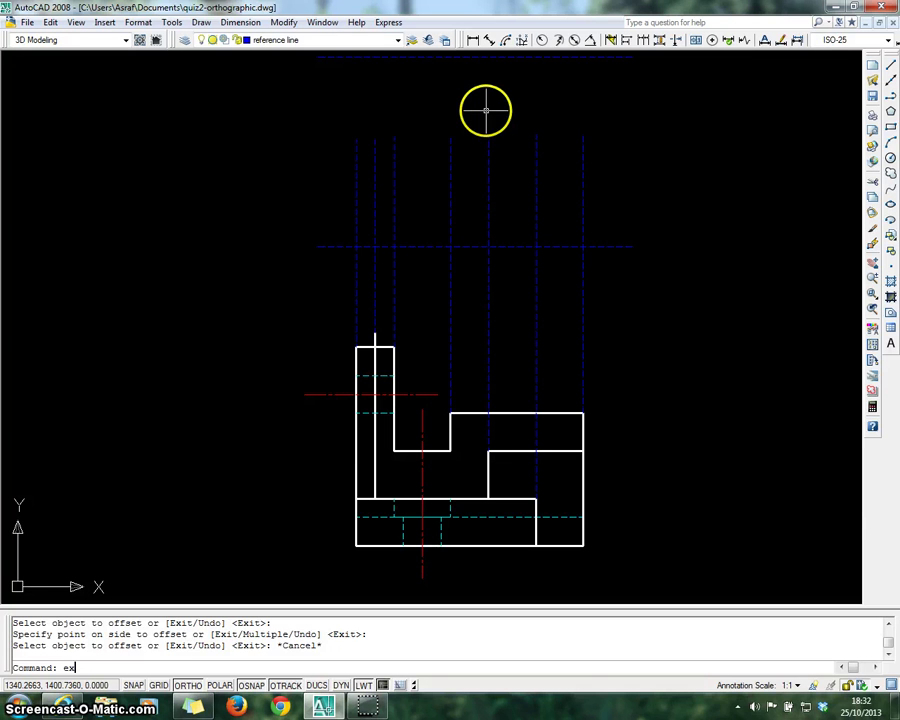
- Try extending the vertical projection lines to the new top line, then cancel
{"action": "key", "text": "Return"}
{"action": "key", "text": "Return"}
{"action": "left_click", "coordinate": [623, 169]}
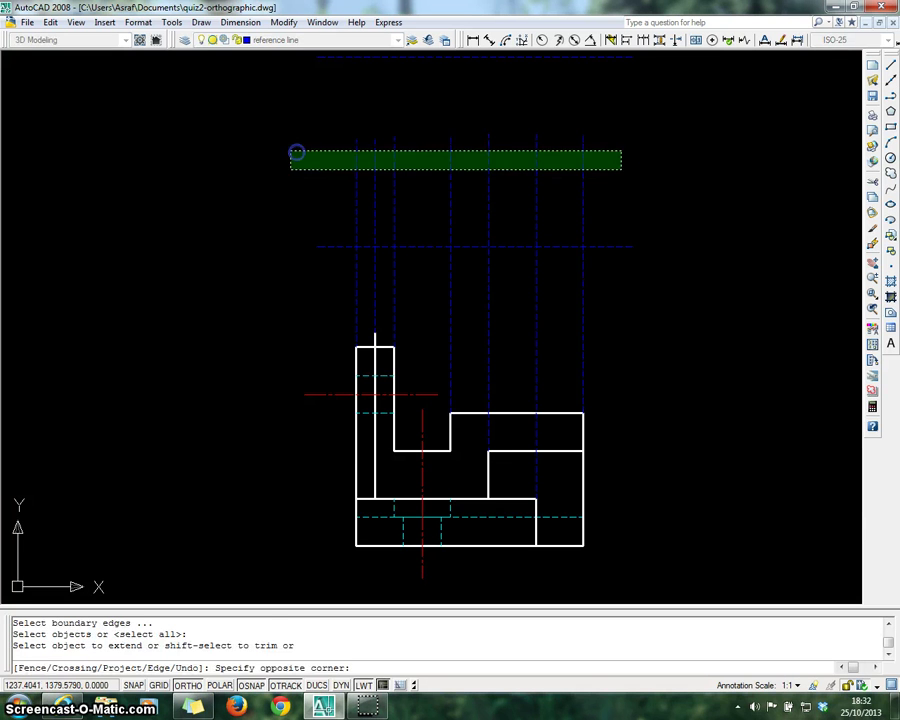
{"action": "left_click", "coordinate": [291, 151]}
{"action": "left_click", "coordinate": [562, 173]}
{"action": "left_click", "coordinate": [309, 161]}
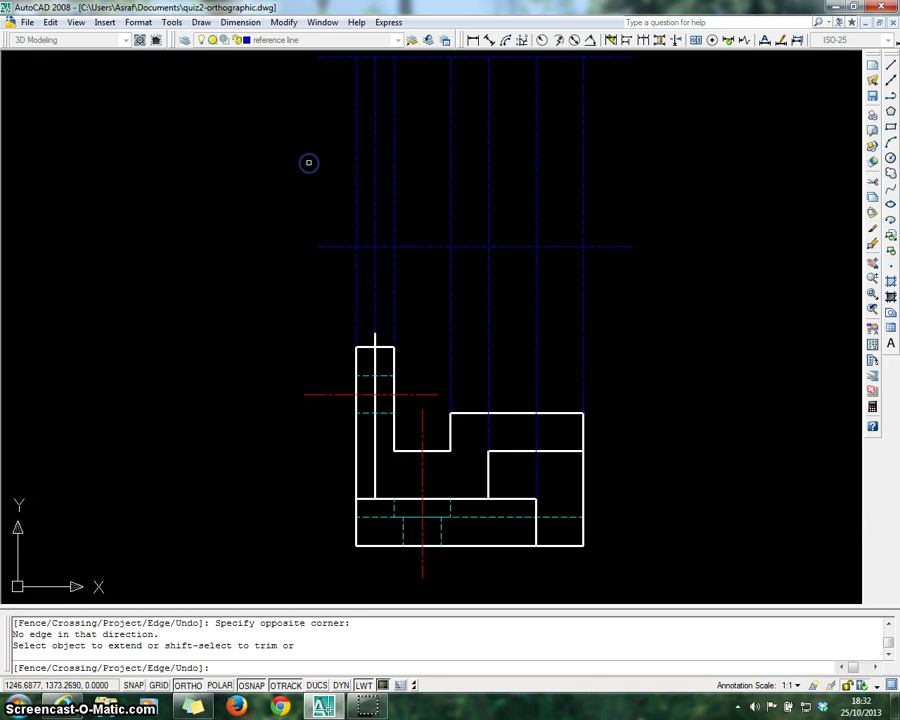
{"action": "key", "text": "Escape"}
{"action": "scroll", "coordinate": [405, 60], "scroll_direction": "up", "scroll_amount": 2}
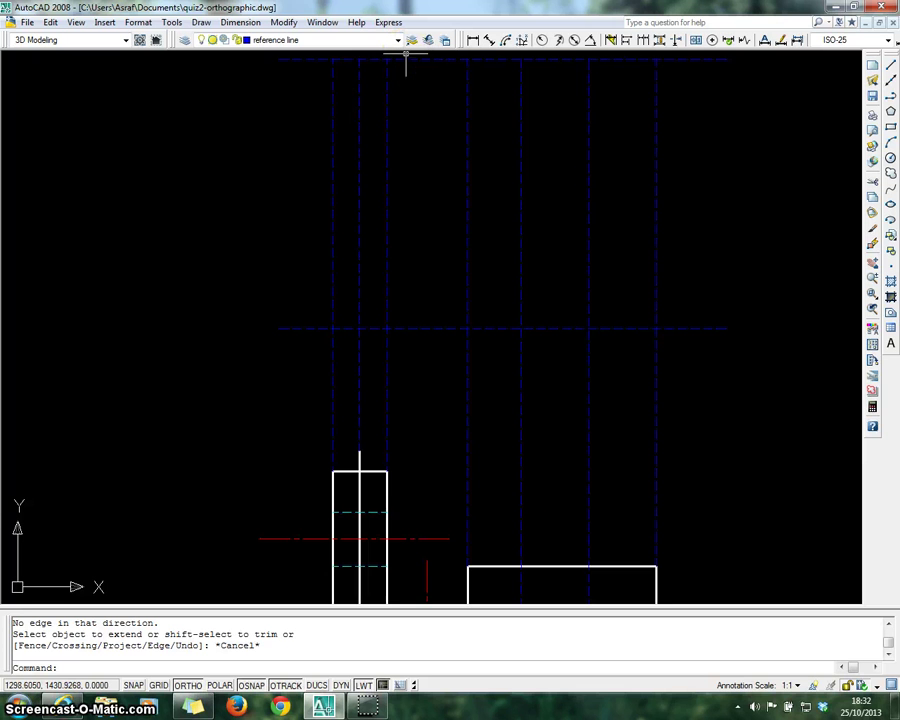
{"action": "scroll", "coordinate": [405, 60], "scroll_direction": "down", "scroll_amount": 2}
{"action": "type", "text": "l"}
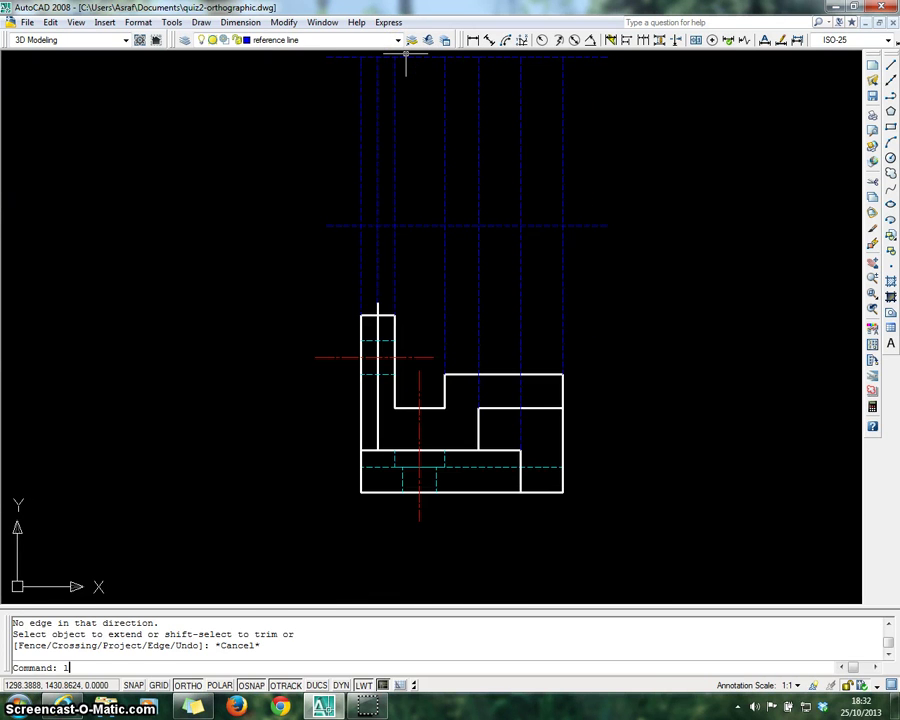
{"action": "key", "text": "Return"}
{"action": "left_click", "coordinate": [360, 56]}
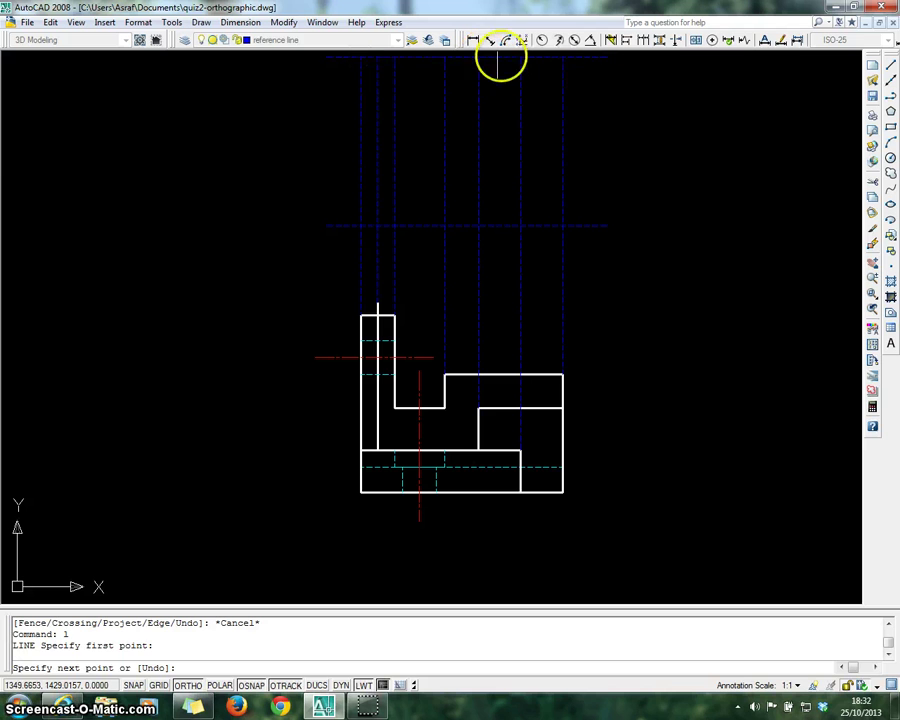
{"action": "key", "text": "Escape"}
{"action": "key", "text": "Escape"}
- Switch to the object layer and draw the top view's left and bottom edges
{"action": "left_click", "coordinate": [397, 40]}
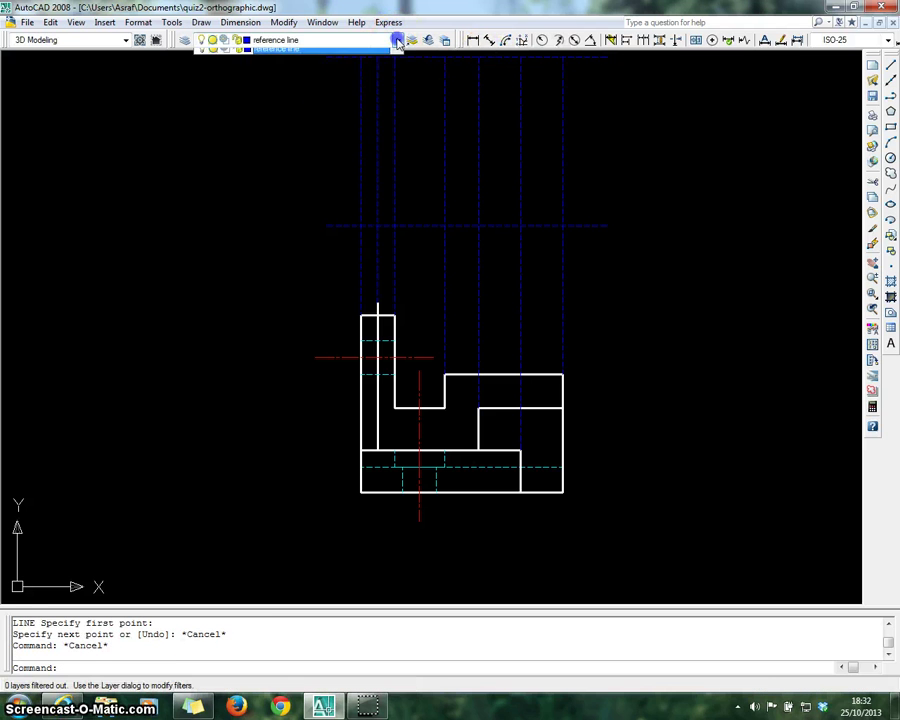
{"action": "left_click", "coordinate": [290, 112]}
{"action": "type", "text": "l"}
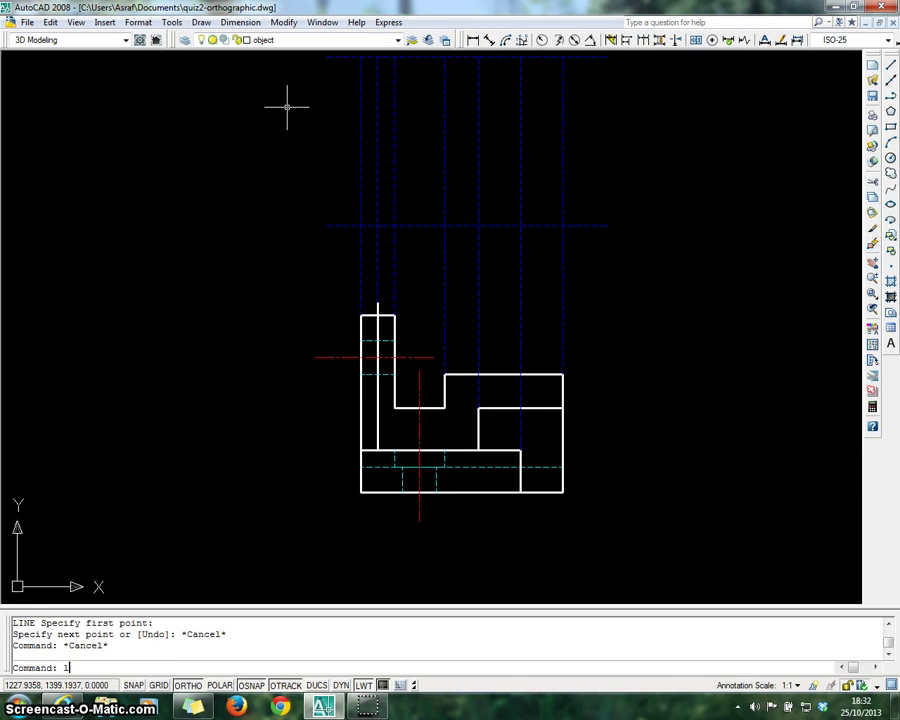
{"action": "key", "text": "Return"}
{"action": "left_click", "coordinate": [360, 56]}
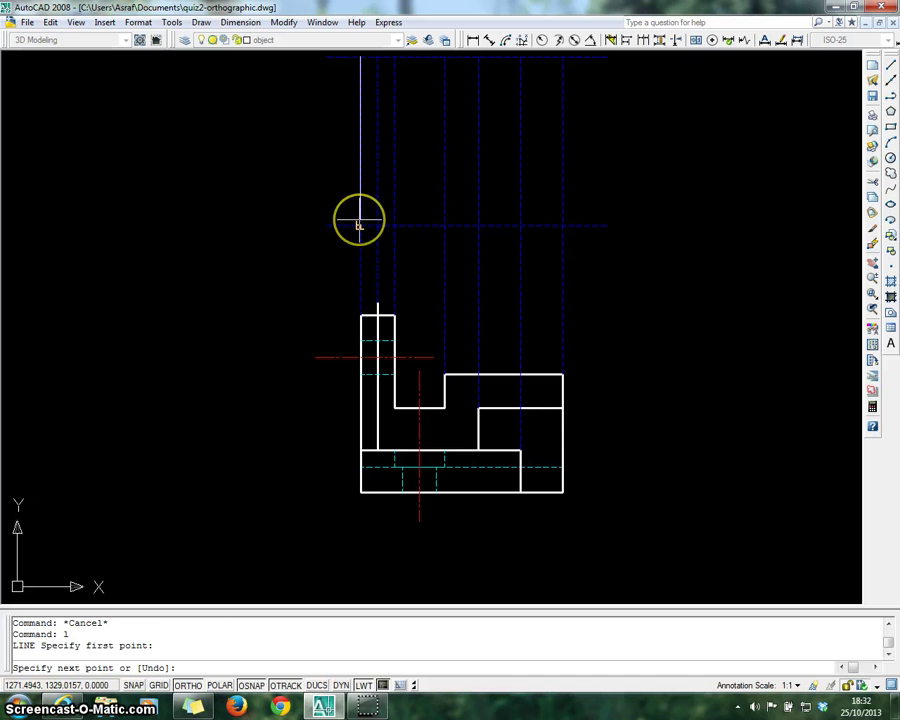
{"action": "left_click", "coordinate": [360, 225]}
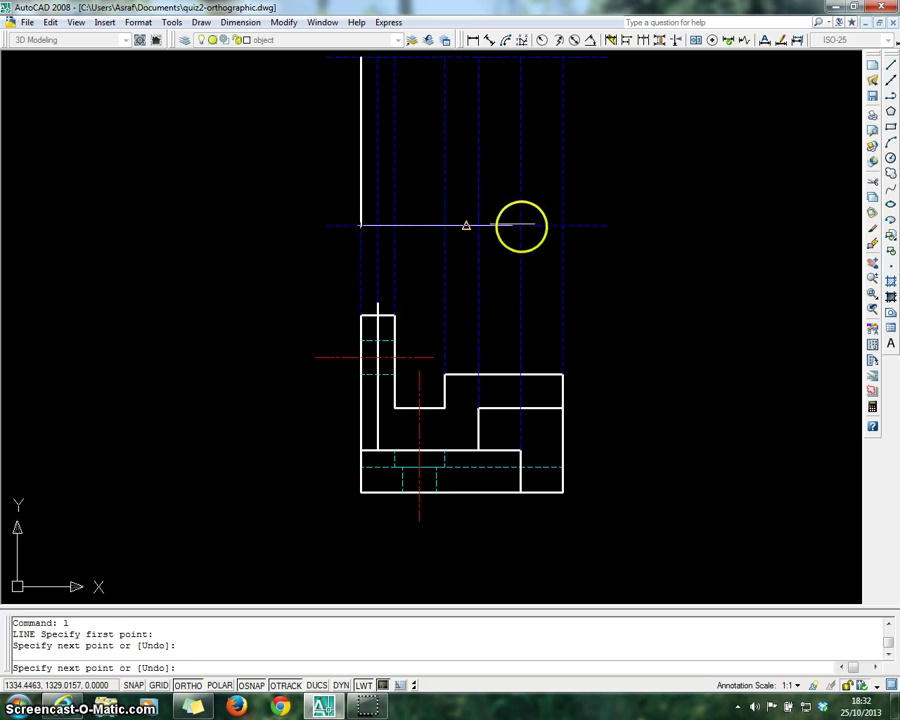
{"action": "left_click", "coordinate": [522, 225]}
{"action": "key", "text": "Escape"}
- Draw the top edge, a 50-unit drop and the inner notch edges back up to the top
{"action": "key", "text": "Return"}
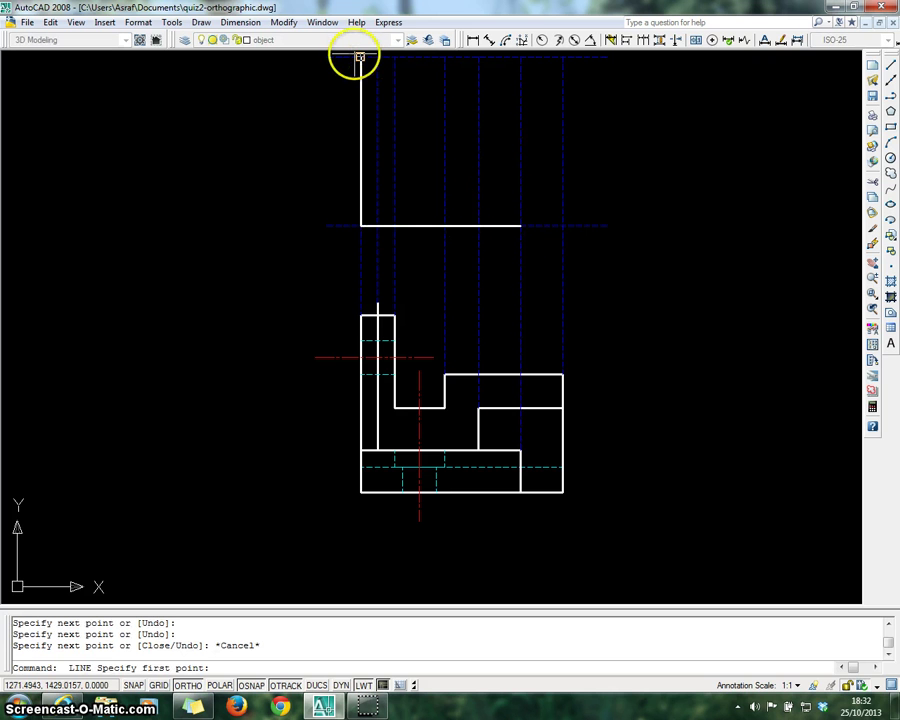
{"action": "left_click", "coordinate": [360, 56]}
{"action": "left_click", "coordinate": [565, 59]}
{"action": "type", "text": "50"}
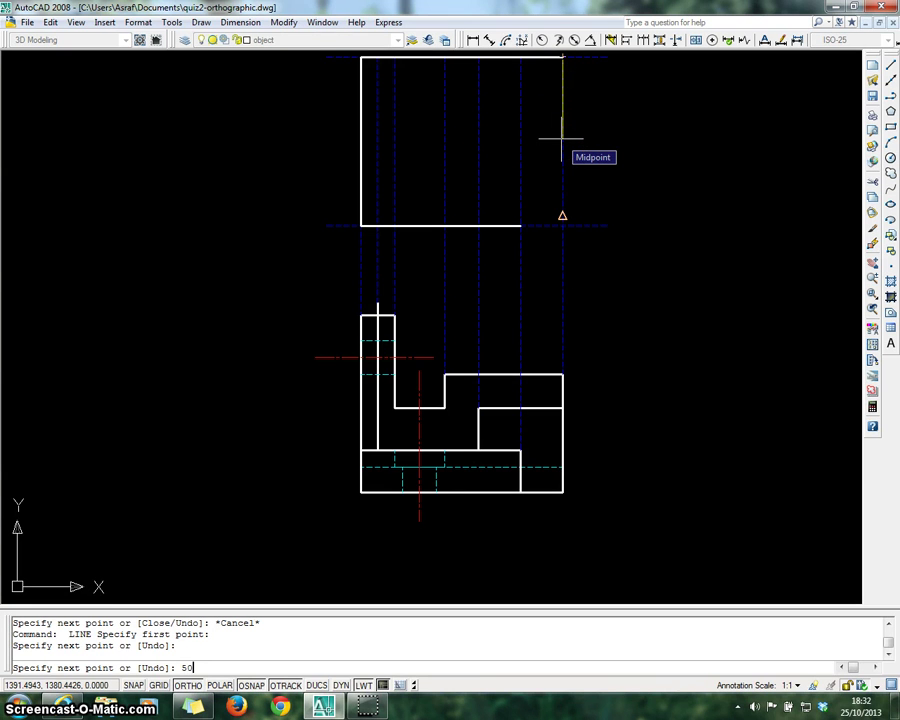
{"action": "key", "text": "Return"}
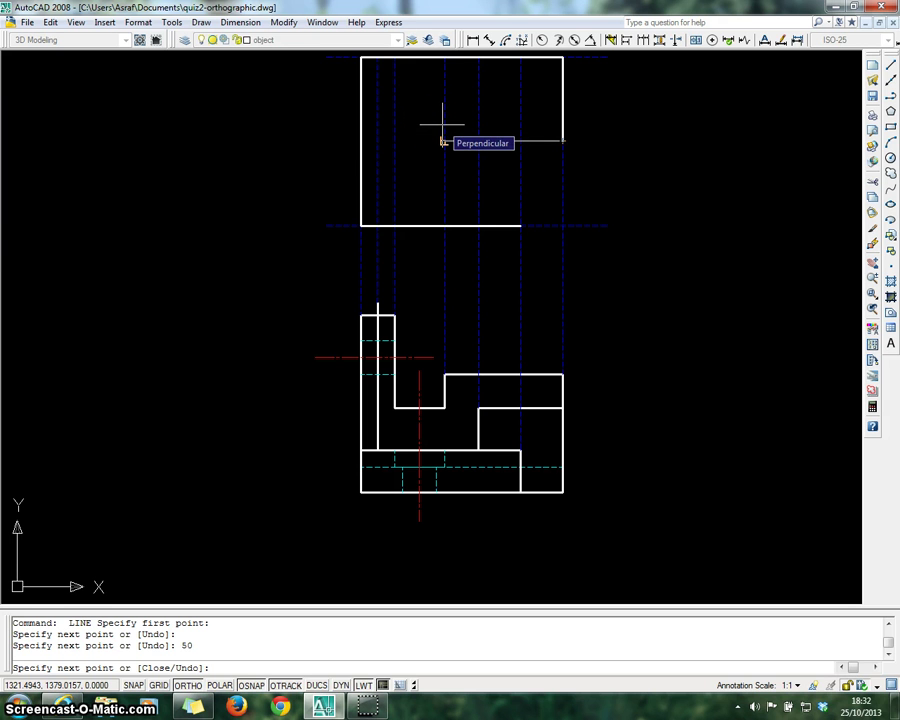
{"action": "left_click", "coordinate": [443, 125]}
{"action": "left_click", "coordinate": [444, 57]}
{"action": "key", "text": "Escape"}
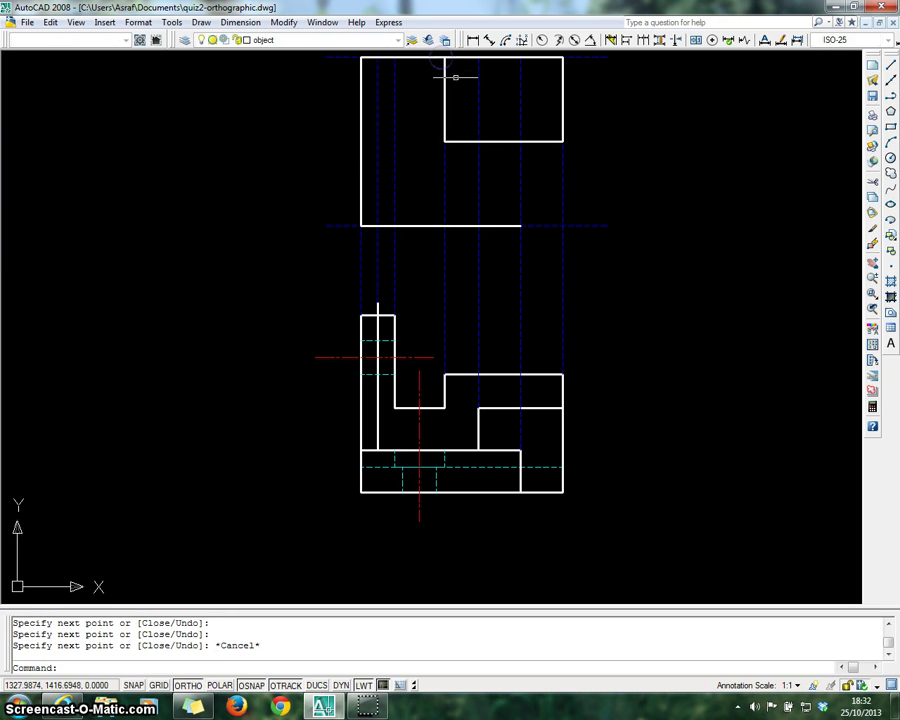
- Draw the 25-unit step down and across to the right edge
{"action": "left_click", "coordinate": [502, 174]}
{"action": "key", "text": "Return"}
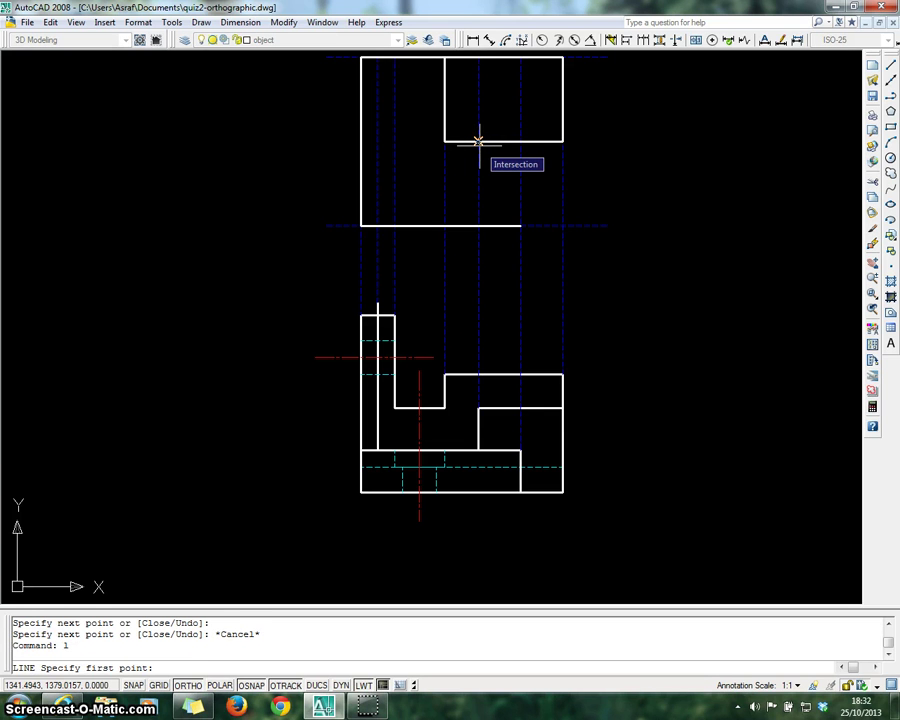
{"action": "left_click", "coordinate": [478, 141]}
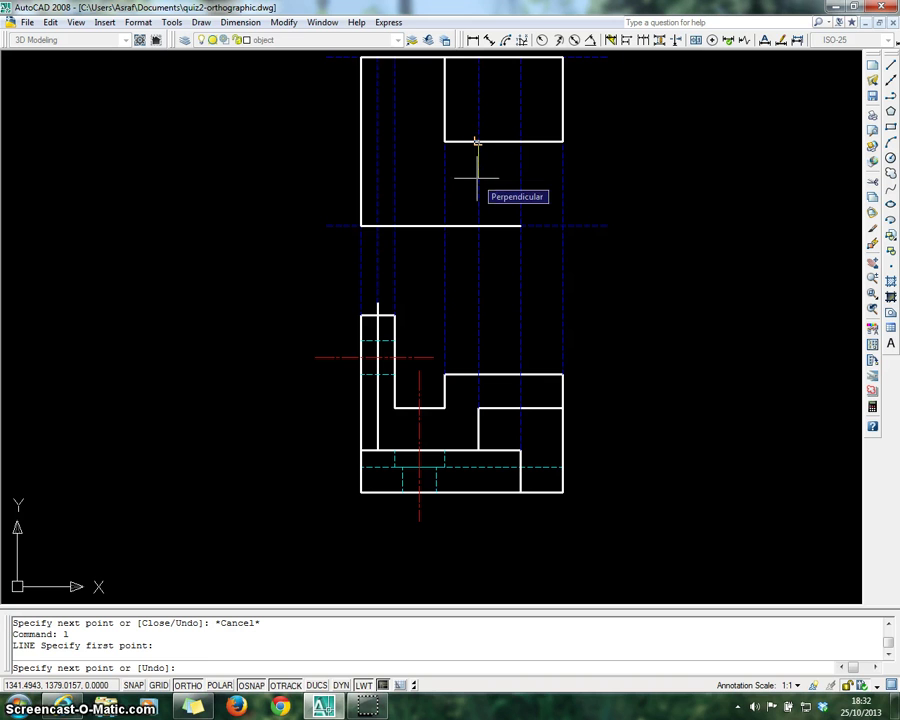
{"action": "type", "text": "25"}
{"action": "key", "text": "Return"}
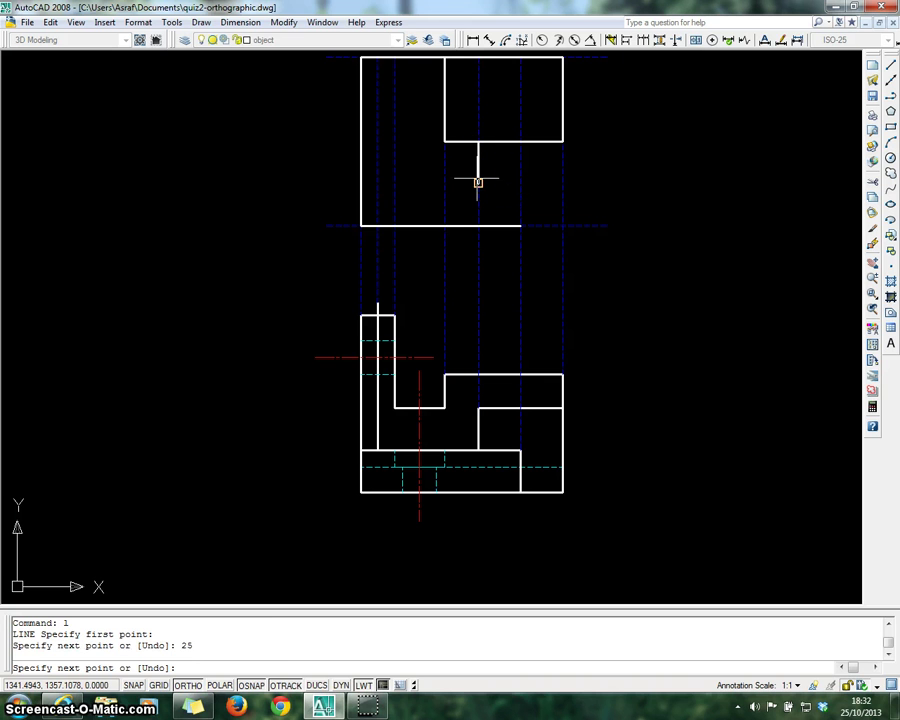
{"action": "left_click", "coordinate": [560, 183]}
{"action": "left_click", "coordinate": [563, 141]}
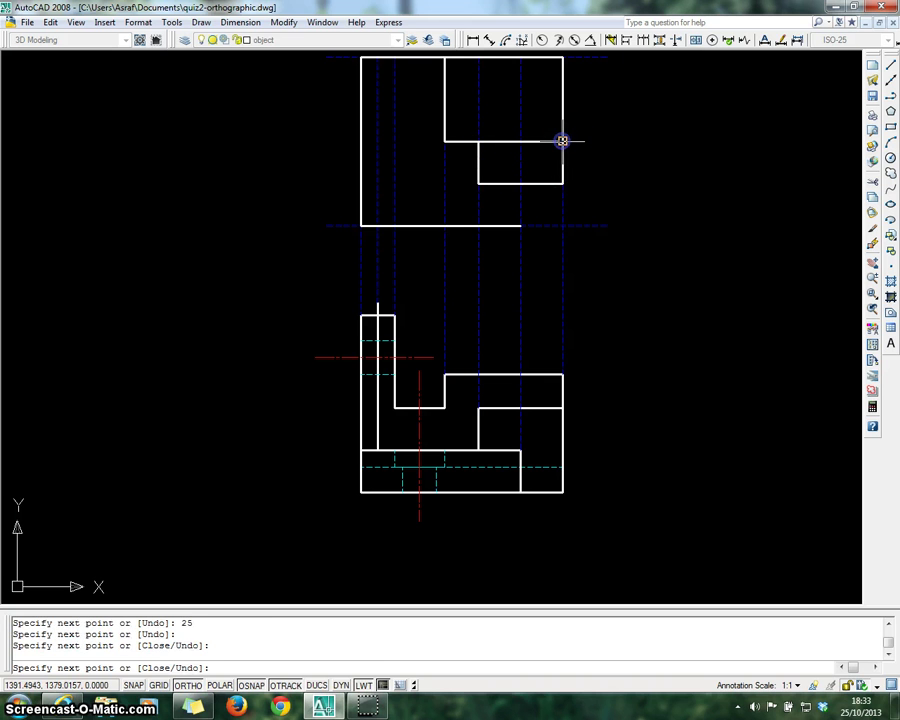
{"action": "left_click", "coordinate": [562, 141]}
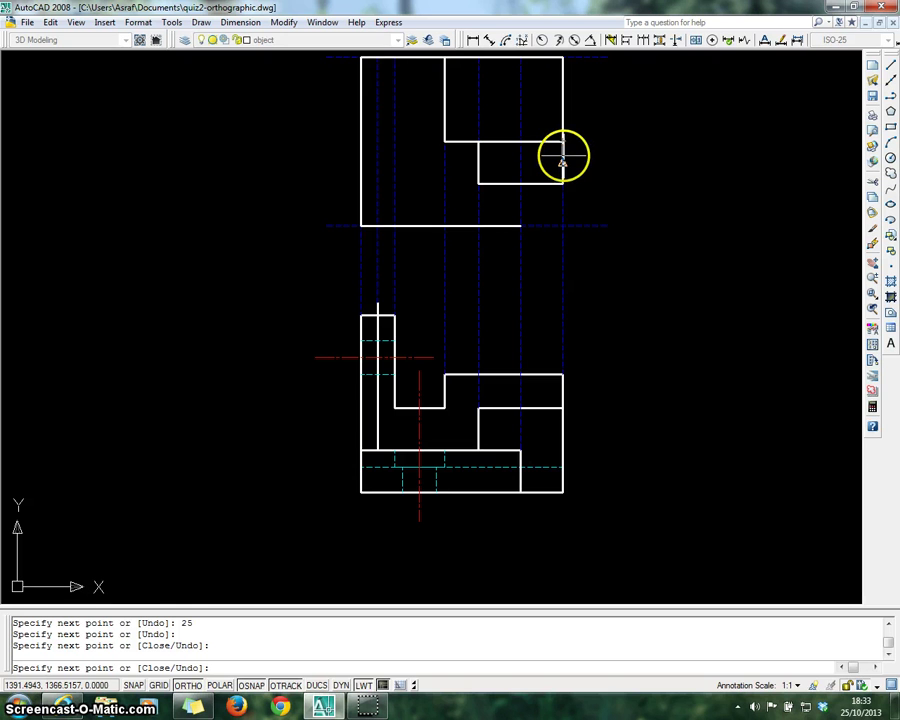
{"action": "key", "text": "Escape"}
- Draw a 30-unit line at 30° from the bottom edge's end for the chamfer
{"action": "scroll", "coordinate": [541, 209], "scroll_direction": "up", "scroll_amount": 3}
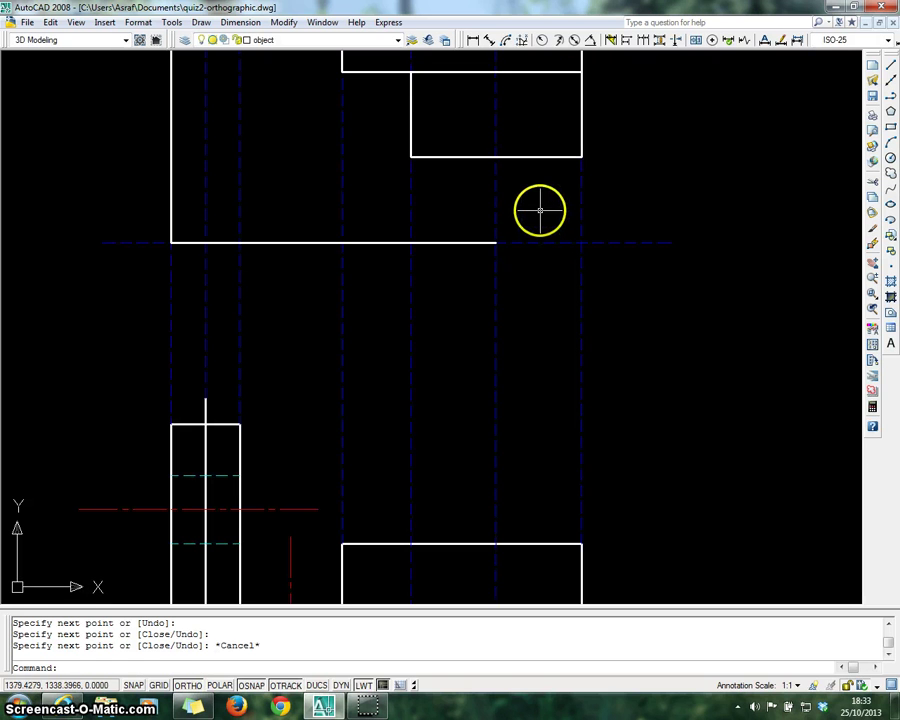
{"action": "type", "text": "l"}
{"action": "key", "text": "Return"}
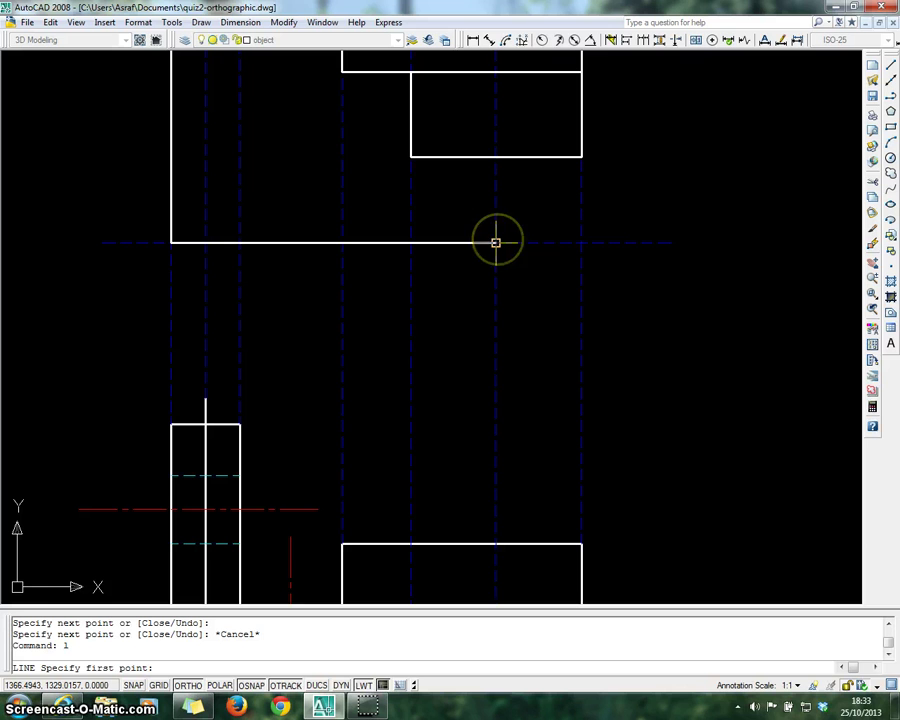
{"action": "left_click", "coordinate": [497, 241]}
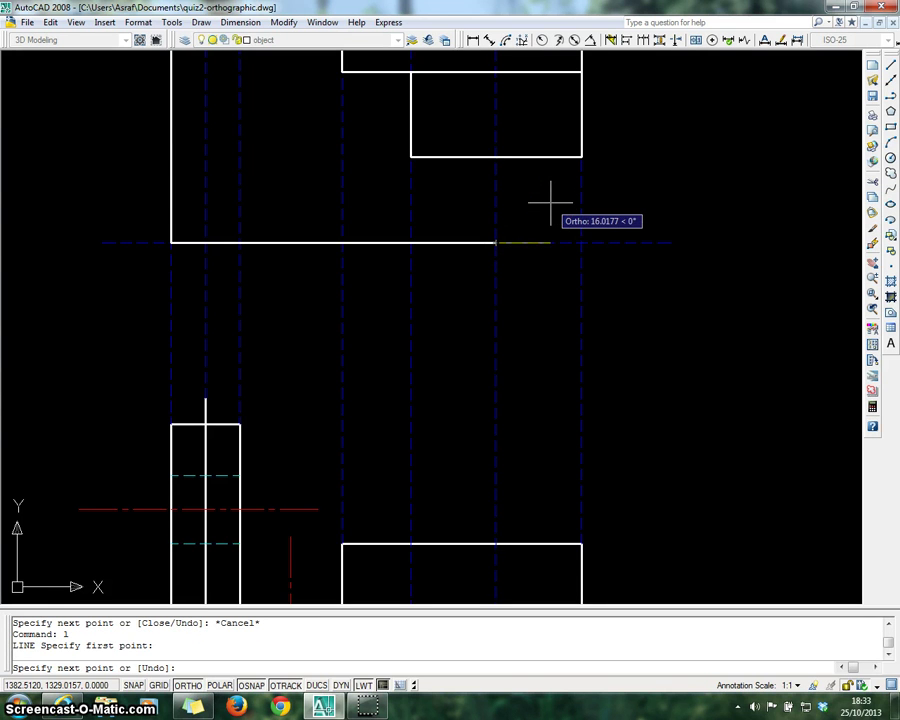
{"action": "type", "text": "@30<30"}
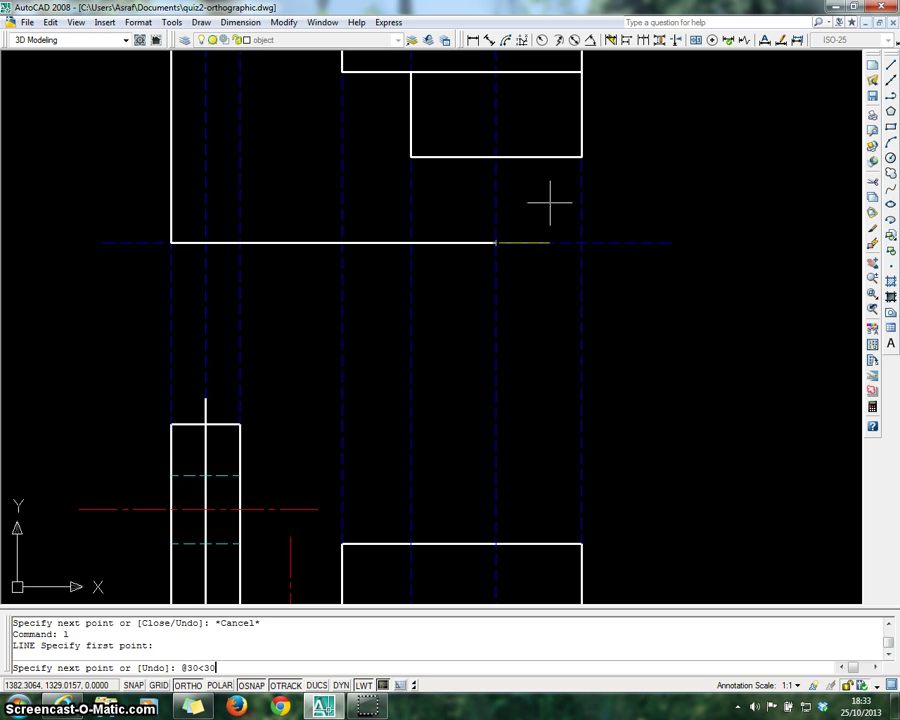
{"action": "key", "text": "Return"}
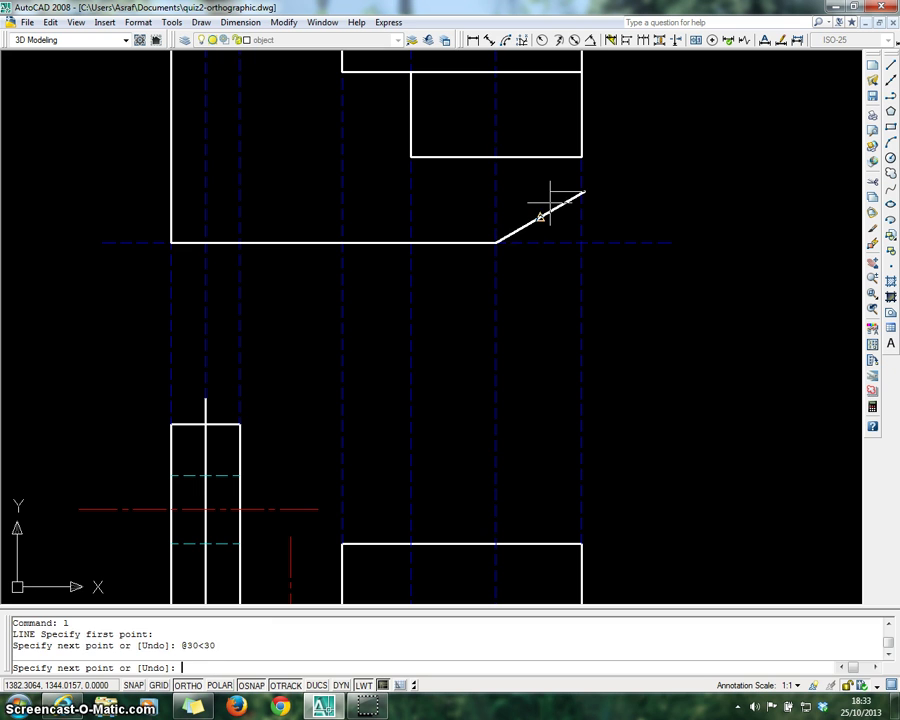
{"action": "key", "text": "Escape"}
{"action": "type", "text": "l"}
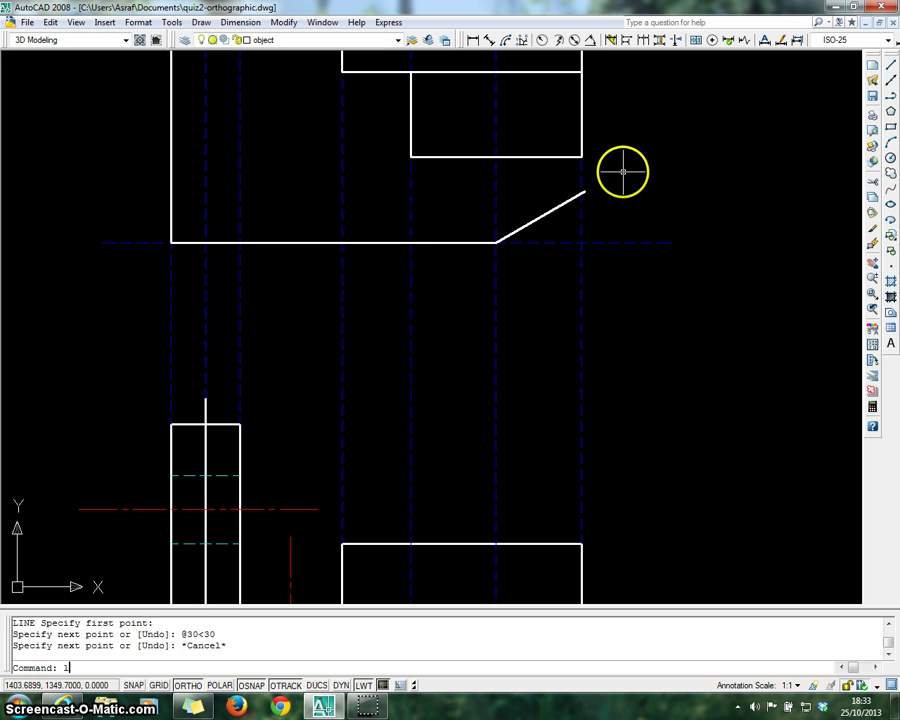
- Trim the right edge back at the chamfer line
{"action": "key", "text": "Return"}
{"action": "left_click", "coordinate": [581, 193]}
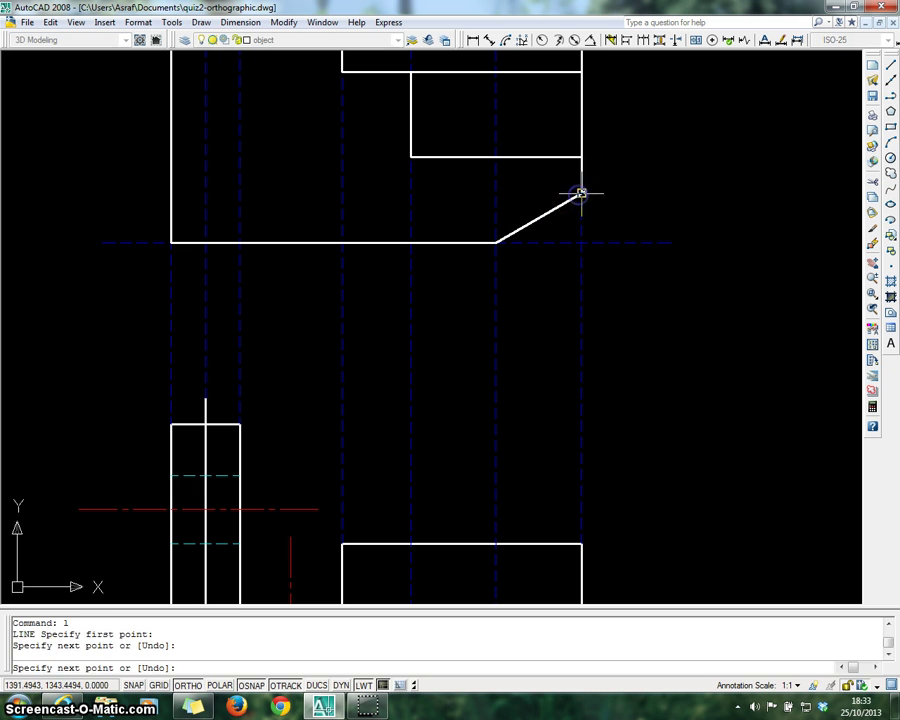
{"action": "key", "text": "Escape"}
{"action": "type", "text": "r"}
{"action": "key", "text": "Return"}
{"action": "key", "text": "Return"}
{"action": "scroll", "coordinate": [585, 190], "scroll_direction": "up", "scroll_amount": 8}
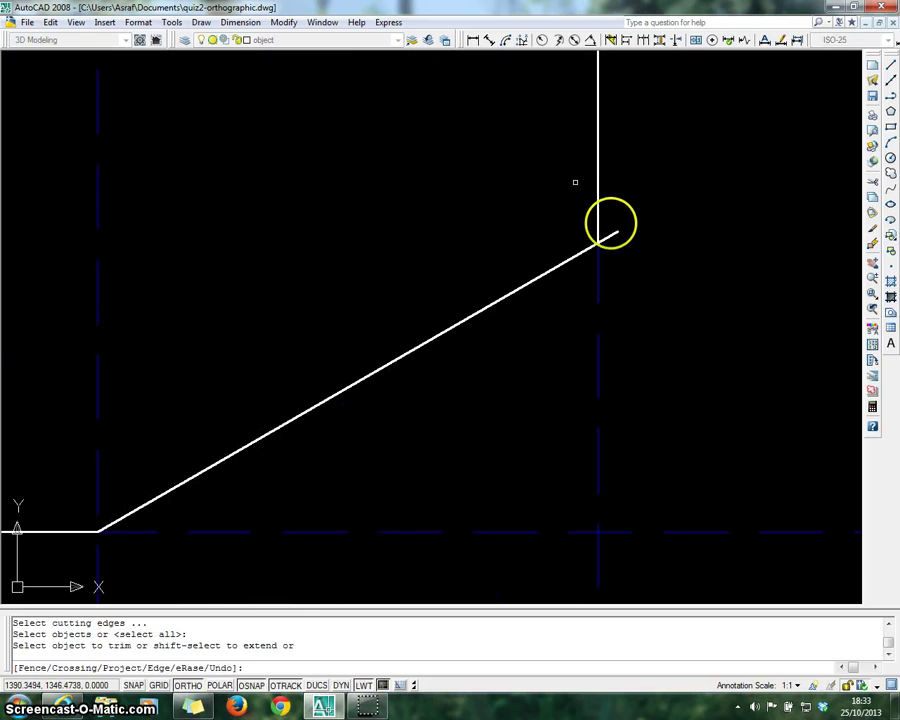
{"action": "scroll", "coordinate": [611, 236], "scroll_direction": "down", "scroll_amount": 4}
{"action": "scroll", "coordinate": [611, 236], "scroll_direction": "down", "scroll_amount": 4}
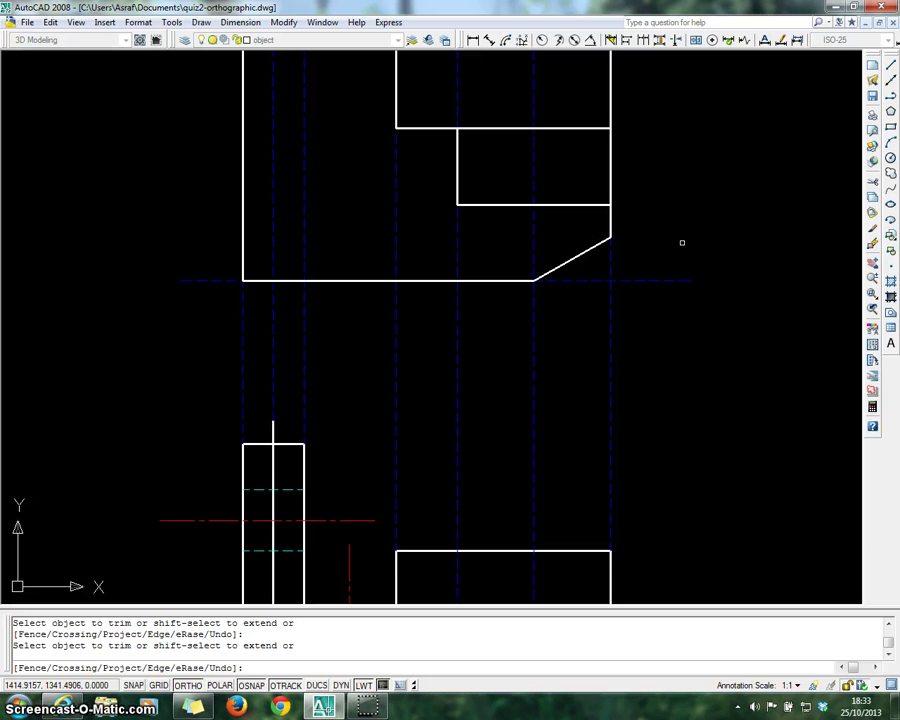
{"action": "scroll", "coordinate": [682, 242], "scroll_direction": "down", "scroll_amount": 2}
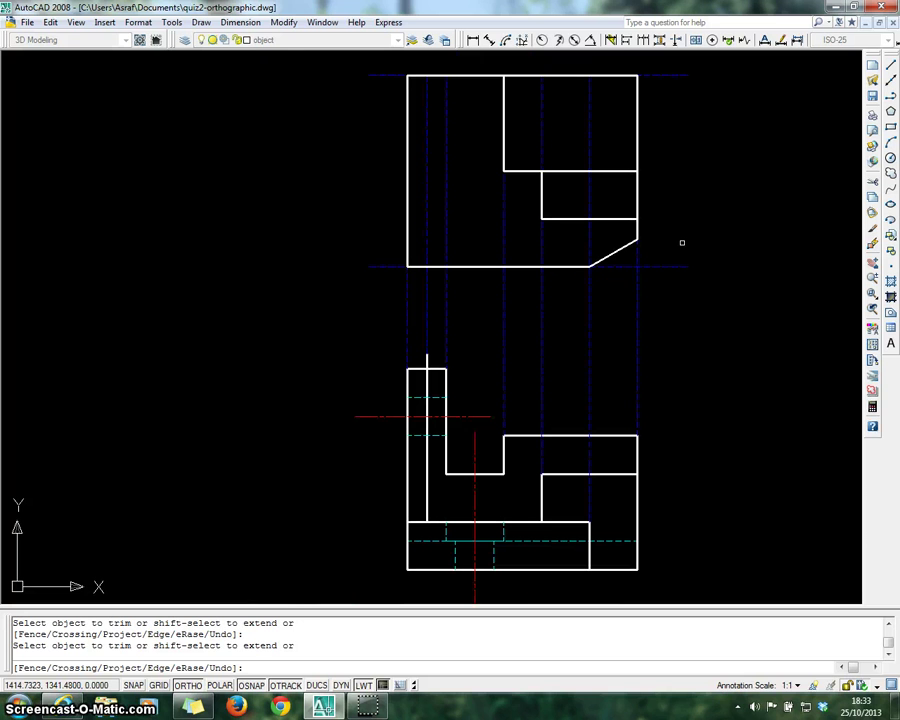
{"action": "key", "text": "Escape"}
- Draw a vertical line from the inner step corner down to the bottom edge
{"action": "key", "text": "Return"}
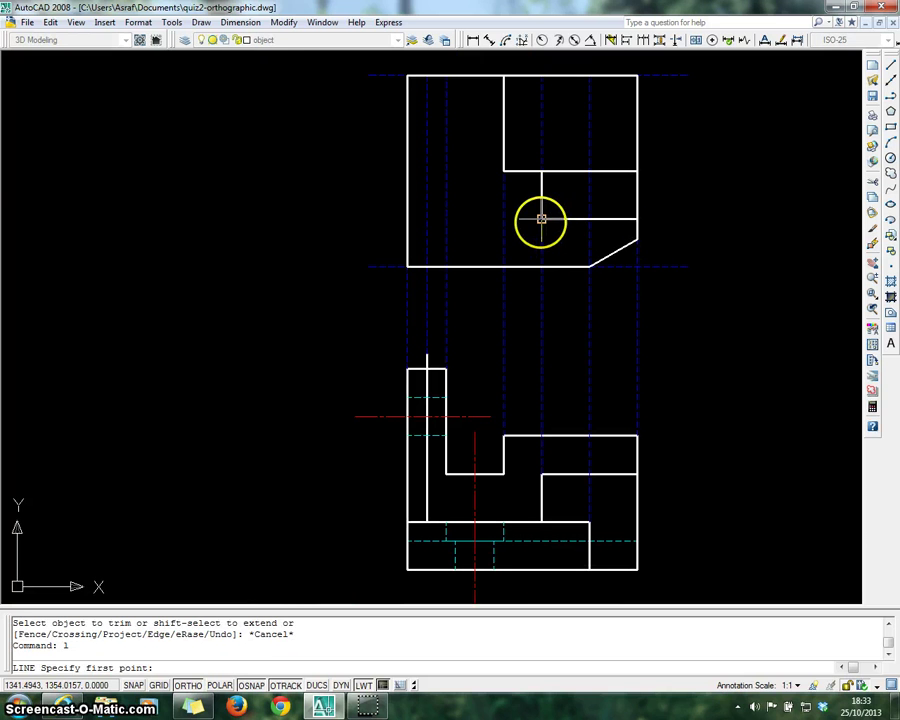
{"action": "left_click", "coordinate": [541, 218]}
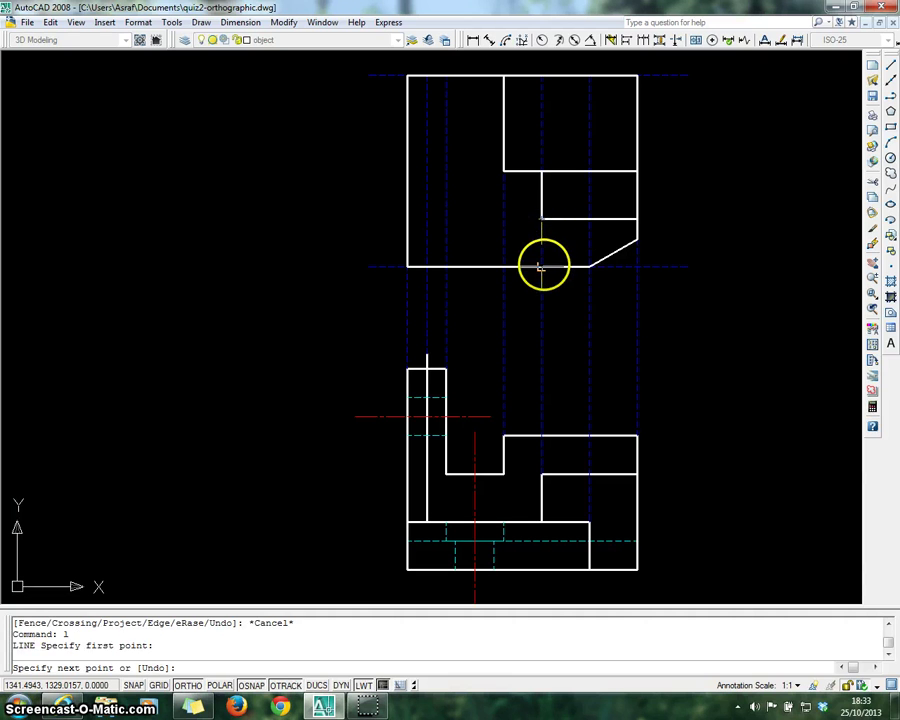
{"action": "left_click", "coordinate": [542, 266]}
- Draw a full-height vertical line near the top view's left side
{"action": "key", "text": "Escape"}
{"action": "type", "text": "l"}
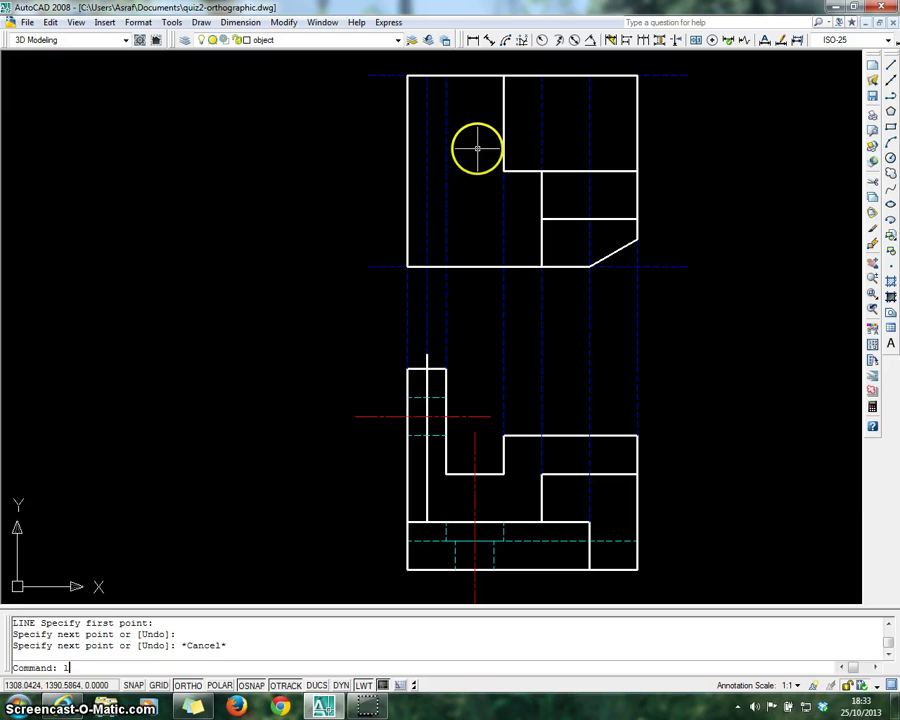
{"action": "key", "text": "Return"}
{"action": "left_click", "coordinate": [426, 265]}
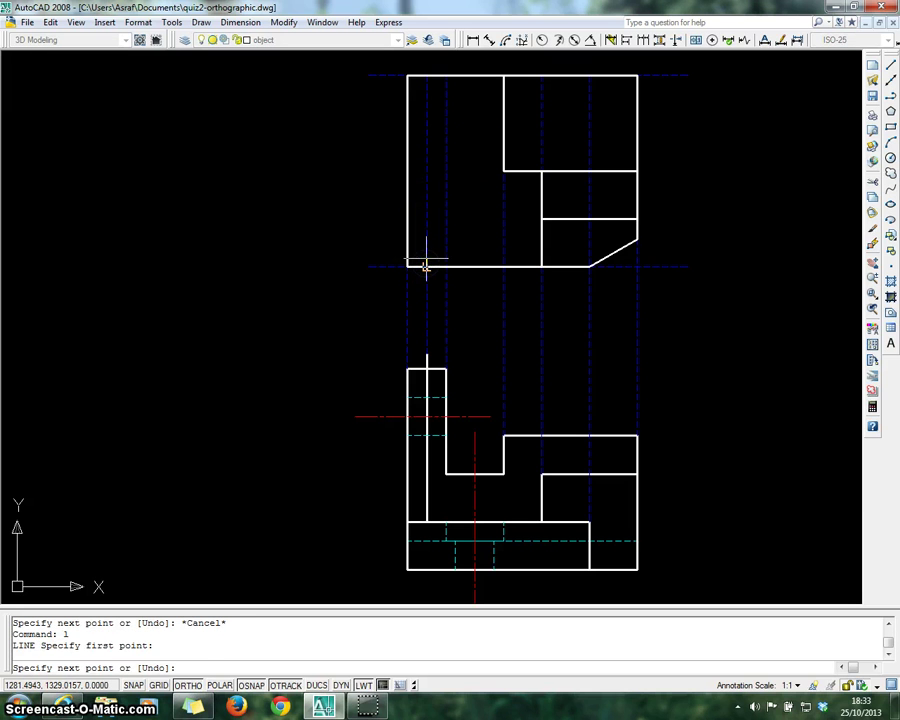
{"action": "left_click", "coordinate": [427, 74]}
{"action": "key", "text": "Escape"}
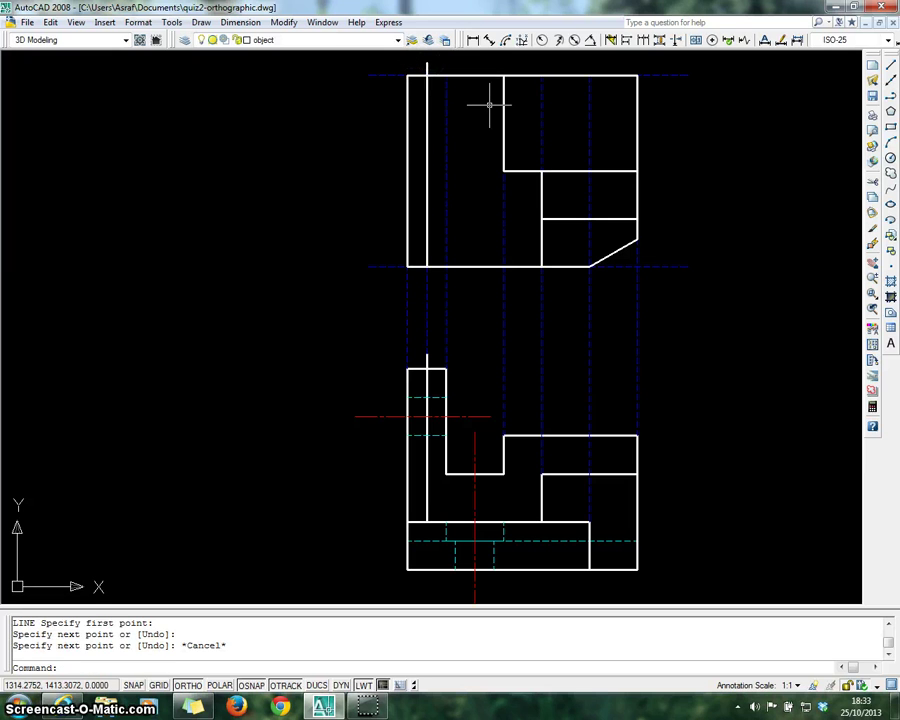
- Draw a horizontal line from the upper step corner left to the new vertical line
{"action": "left_click", "coordinate": [481, 136]}
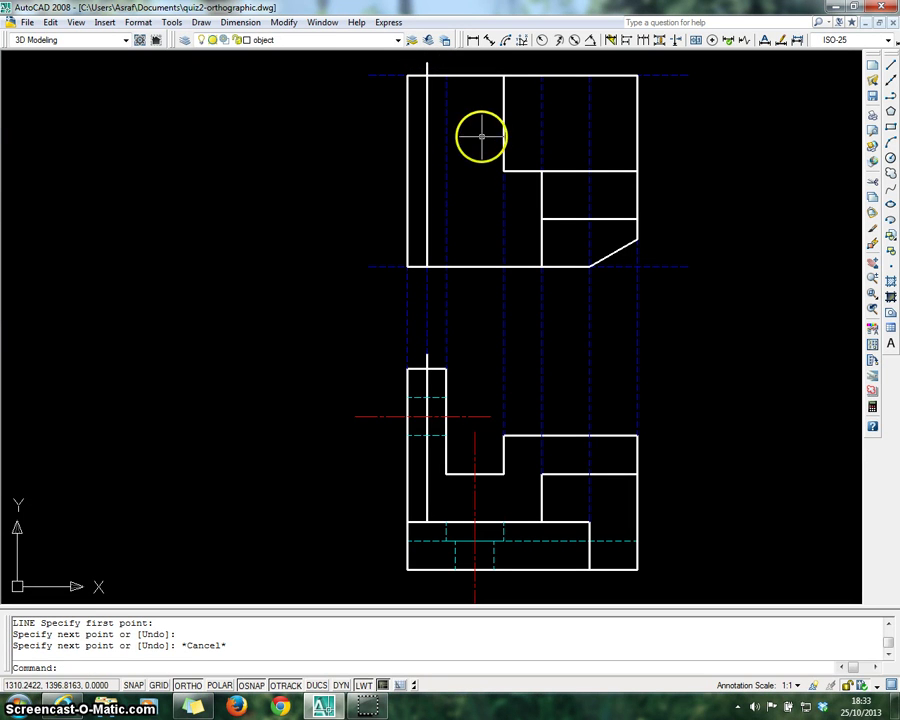
{"action": "key", "text": "Return"}
{"action": "left_click", "coordinate": [503, 171]}
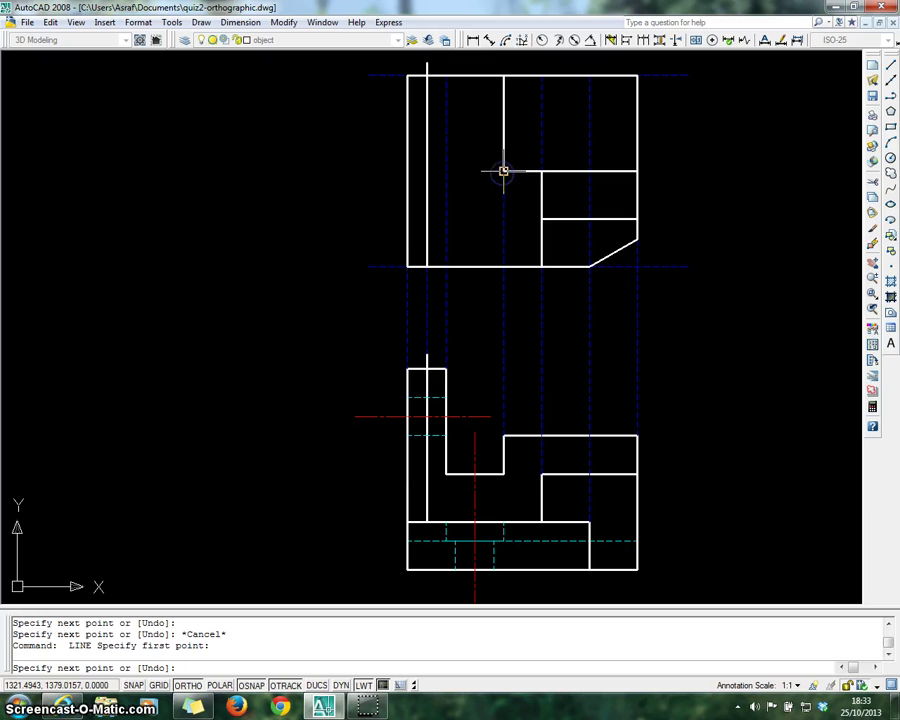
{"action": "left_click", "coordinate": [427, 171]}
{"action": "key", "text": "Escape"}
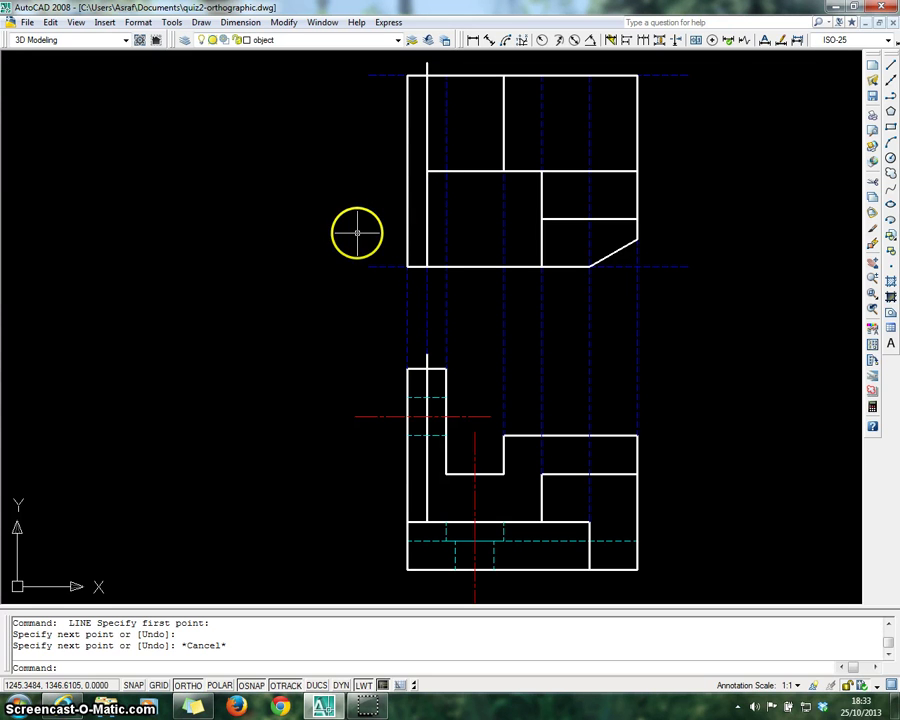
{"action": "left_click", "coordinate": [475, 446]}
- Stretch the red vertical center line up into the top view
{"action": "left_click", "coordinate": [475, 431]}
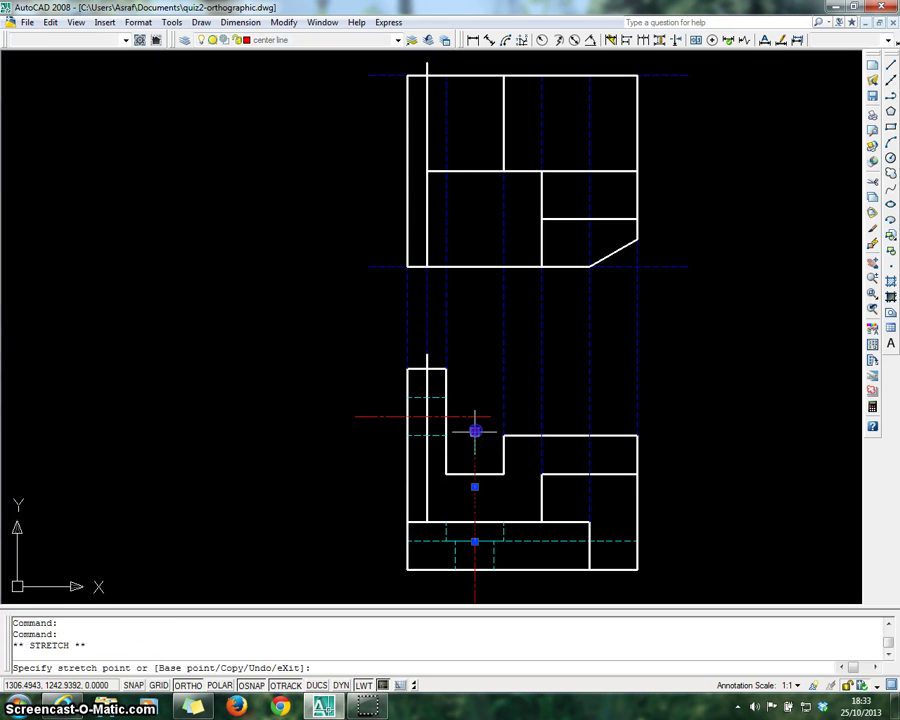
{"action": "left_click", "coordinate": [475, 195]}
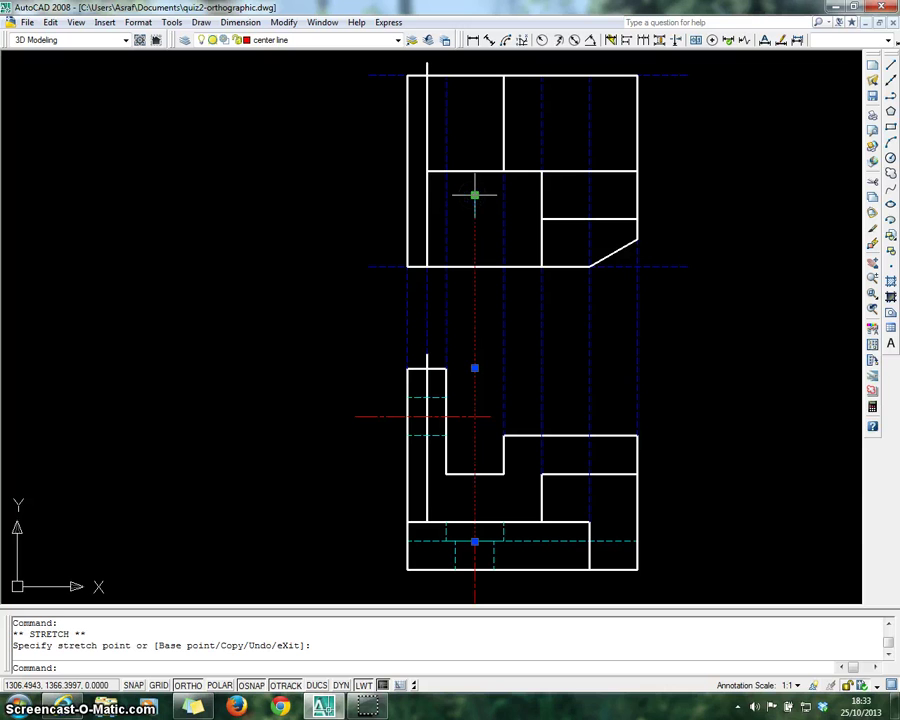
{"action": "key", "text": "Escape"}
{"action": "type", "text": "l"}
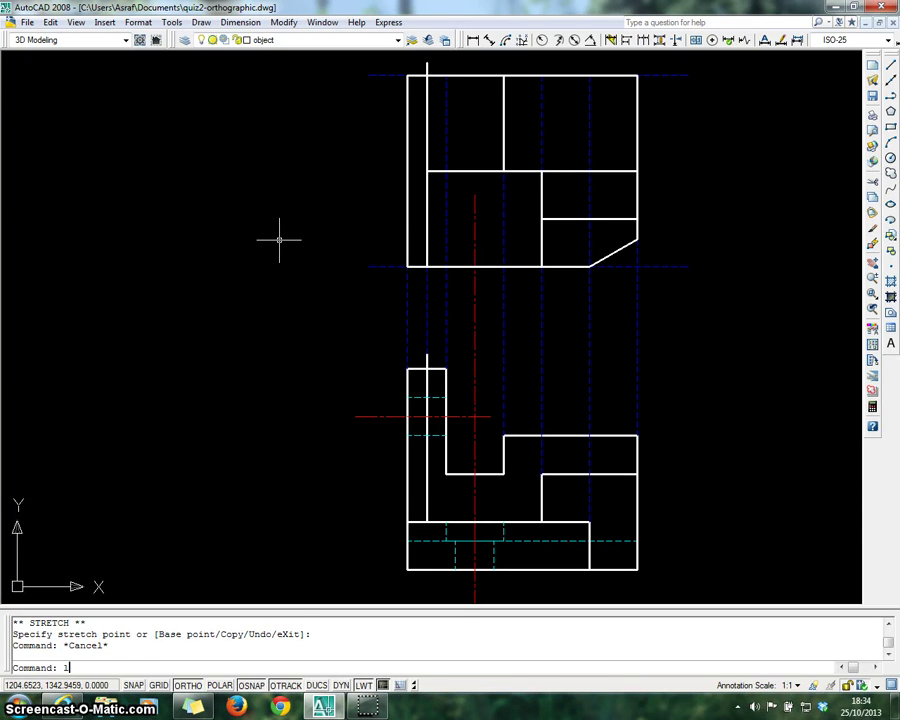
- Draw a horizontal line 20 units above the bottom edge and put it on the center line layer
{"action": "key", "text": "Return"}
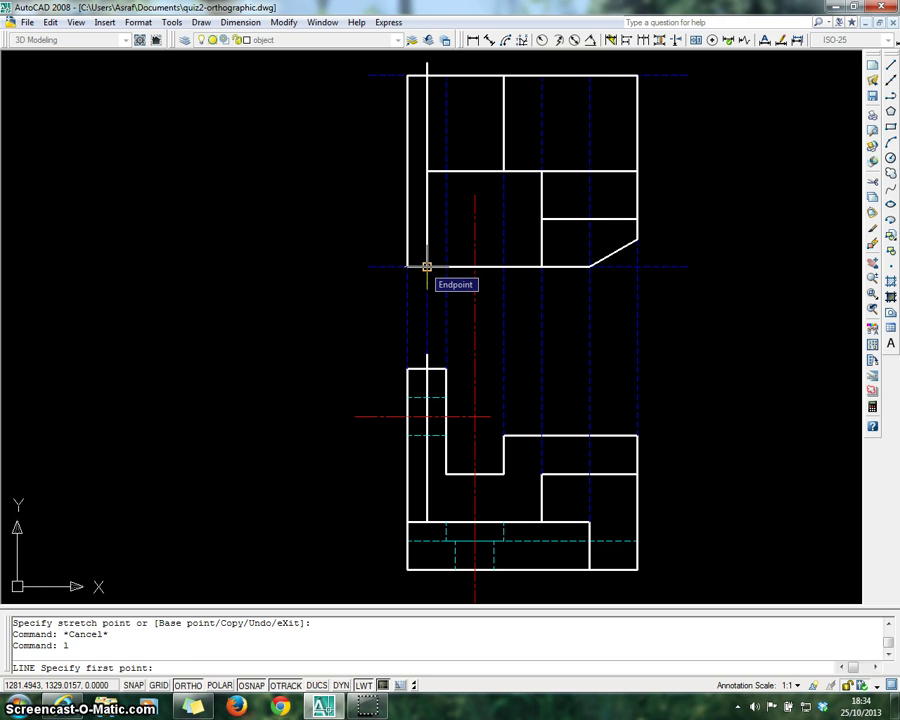
{"action": "left_click", "coordinate": [427, 267]}
{"action": "type", "text": "20"}
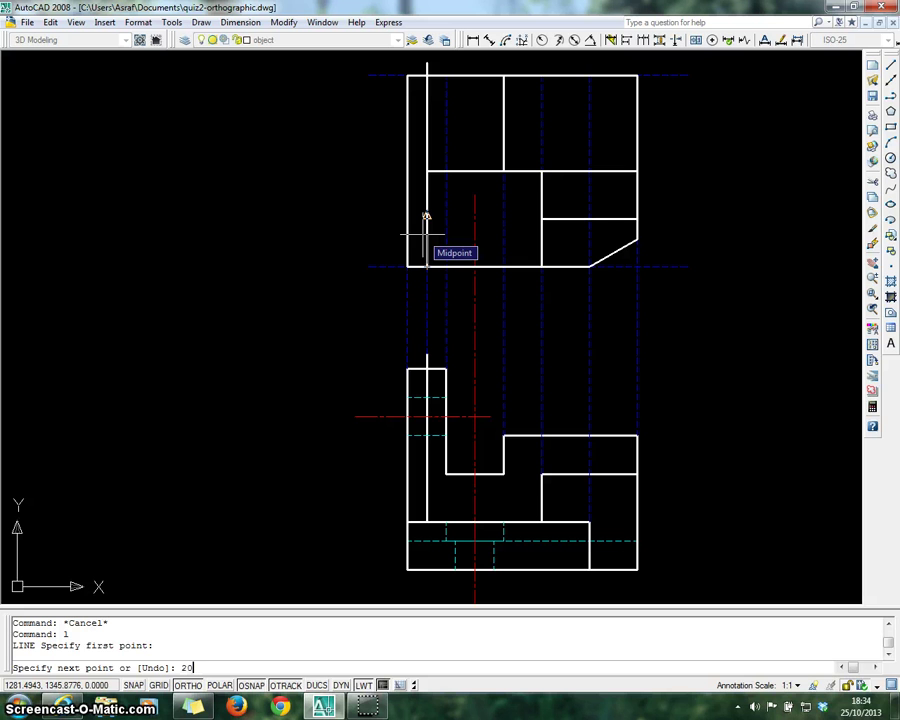
{"action": "key", "text": "Return"}
{"action": "left_click", "coordinate": [492, 232]}
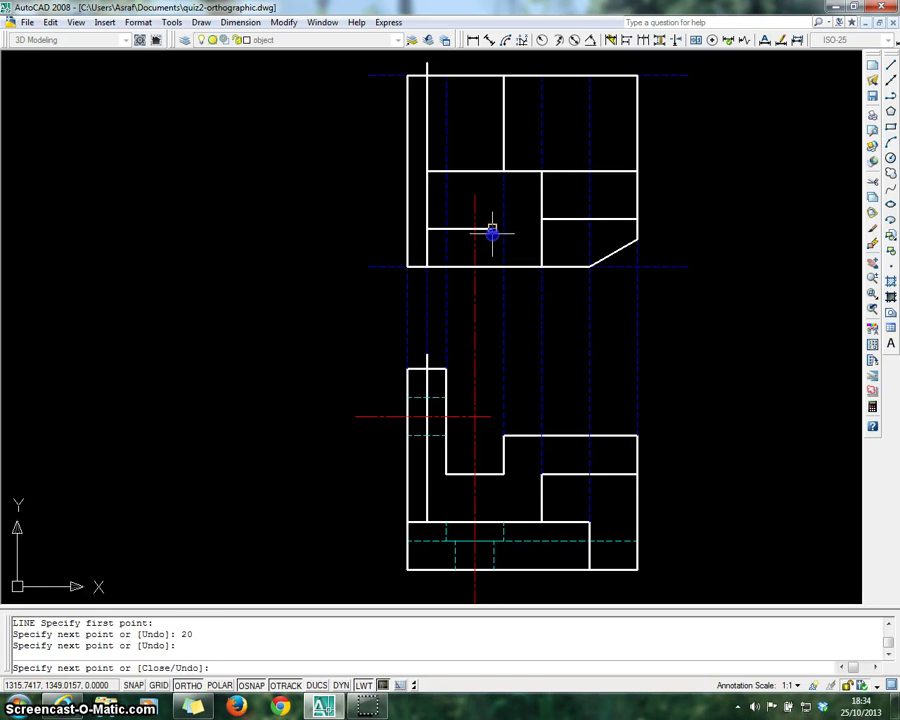
{"action": "key", "text": "Escape"}
{"action": "left_click", "coordinate": [463, 229]}
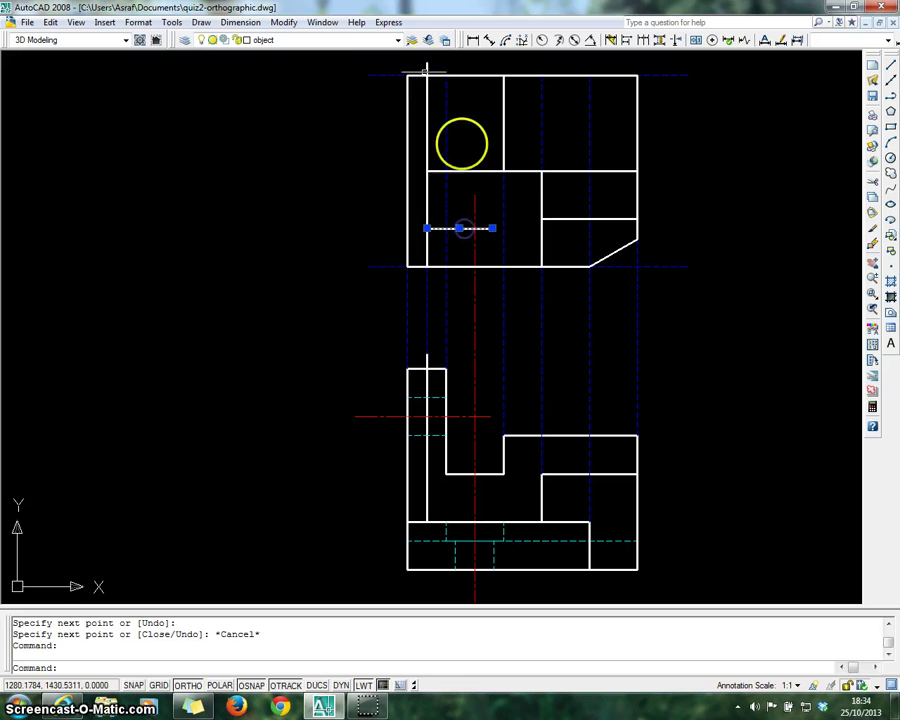
{"action": "left_click", "coordinate": [397, 40]}
{"action": "left_click", "coordinate": [335, 65]}
{"action": "key", "text": "Escape"}
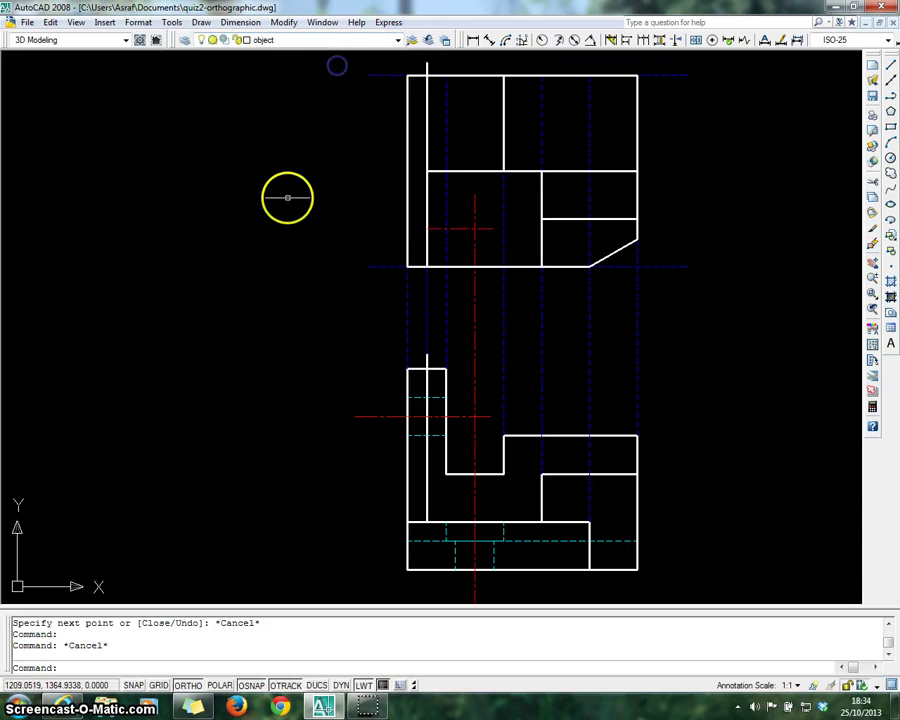
{"action": "type", "text": "c"}
- Draw a 20-diameter circle centred on the center-line crossing
{"action": "key", "text": "Return"}
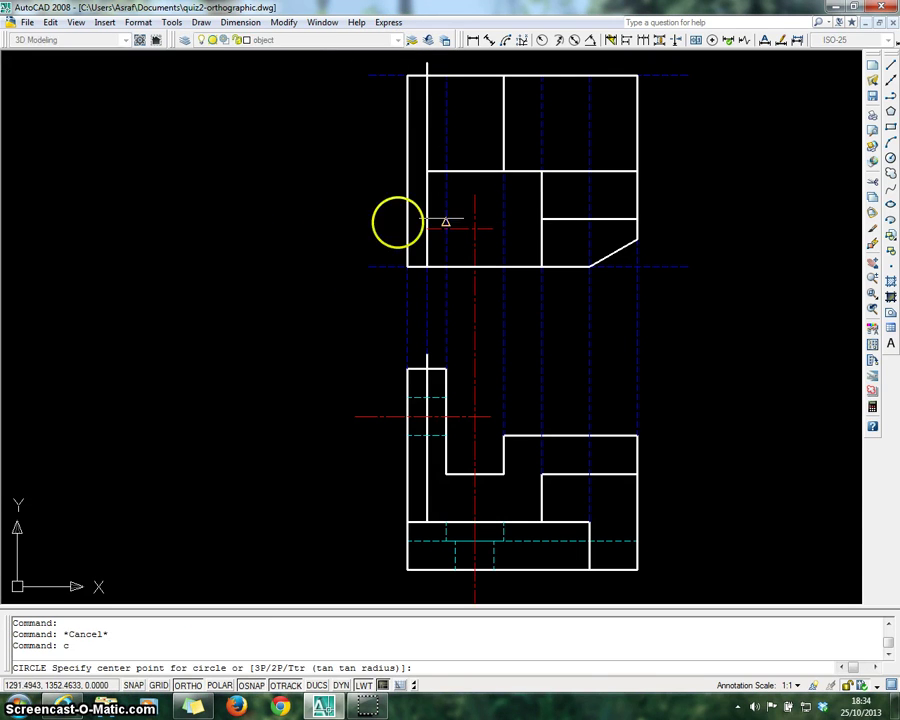
{"action": "scroll", "coordinate": [488, 227], "scroll_direction": "up", "scroll_amount": 3}
{"action": "scroll", "coordinate": [458, 226], "scroll_direction": "up", "scroll_amount": 2}
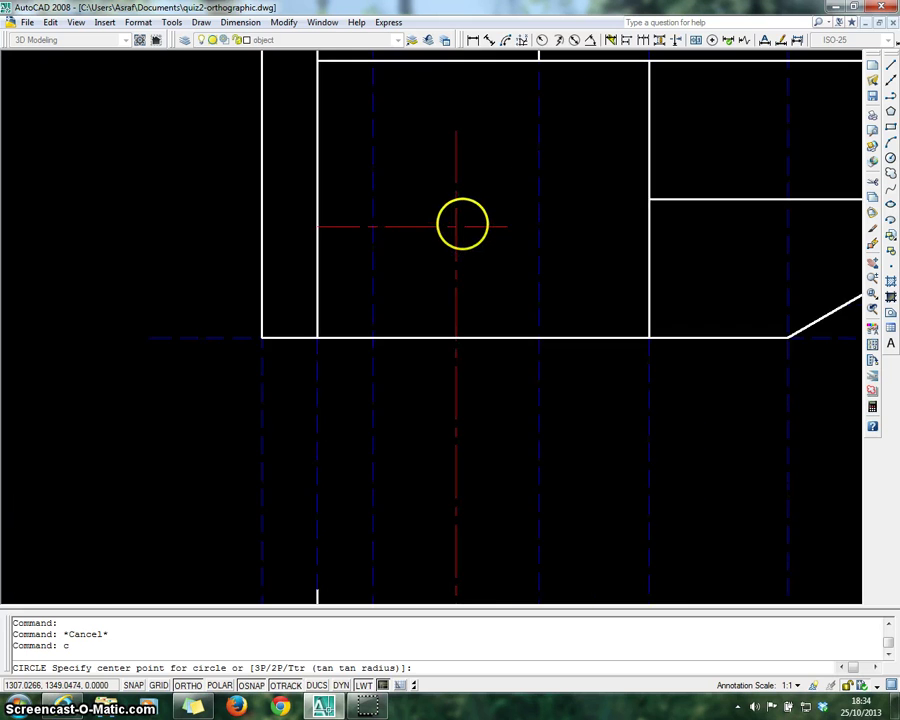
{"action": "scroll", "coordinate": [448, 231], "scroll_direction": "up", "scroll_amount": 3}
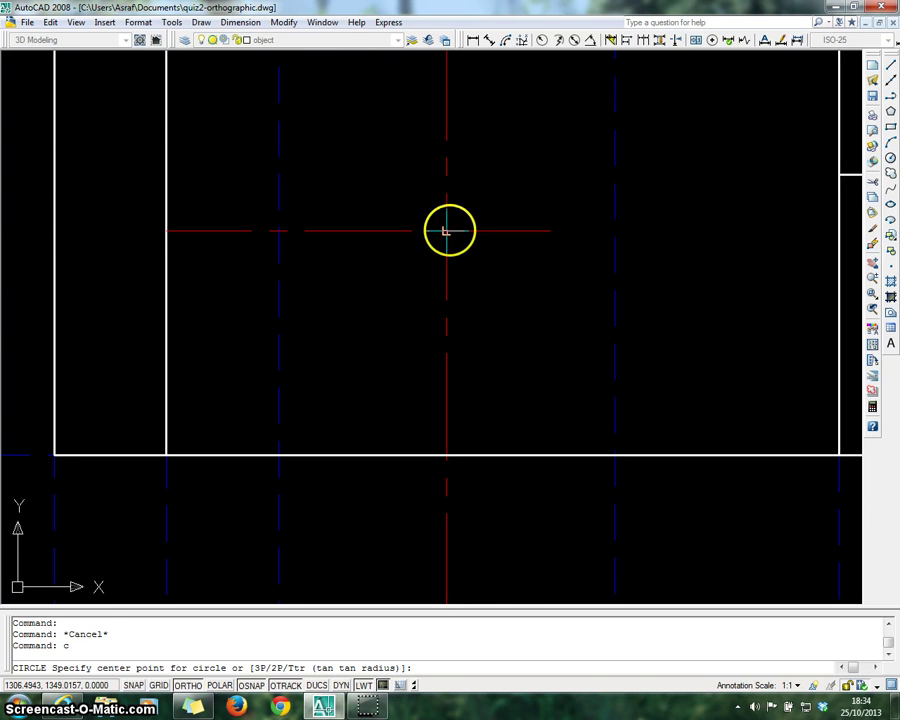
{"action": "left_click", "coordinate": [446, 231]}
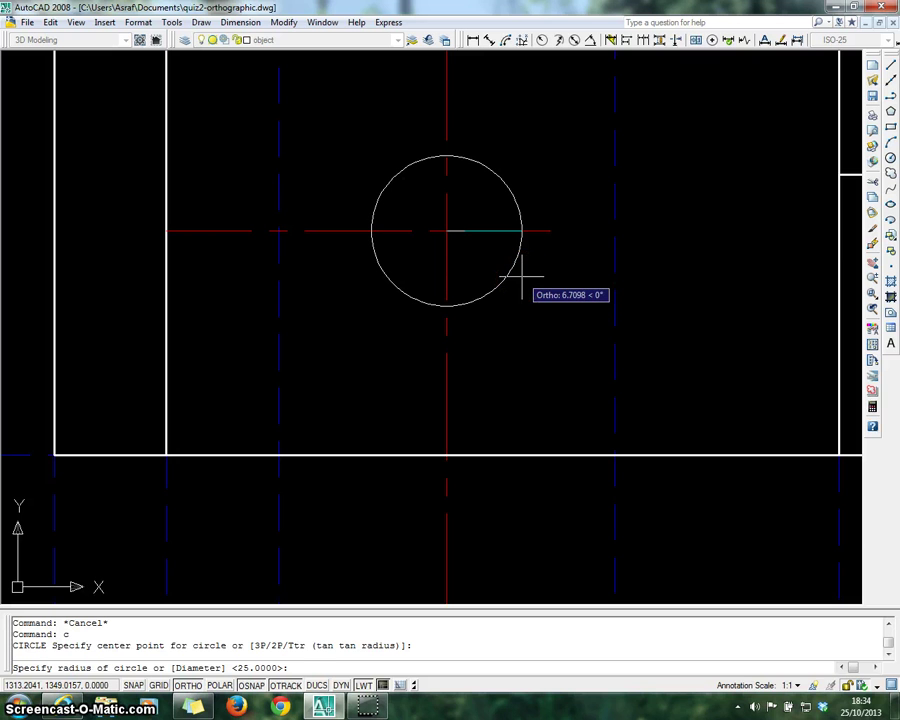
{"action": "type", "text": "d20"}
{"action": "key", "text": "Return"}
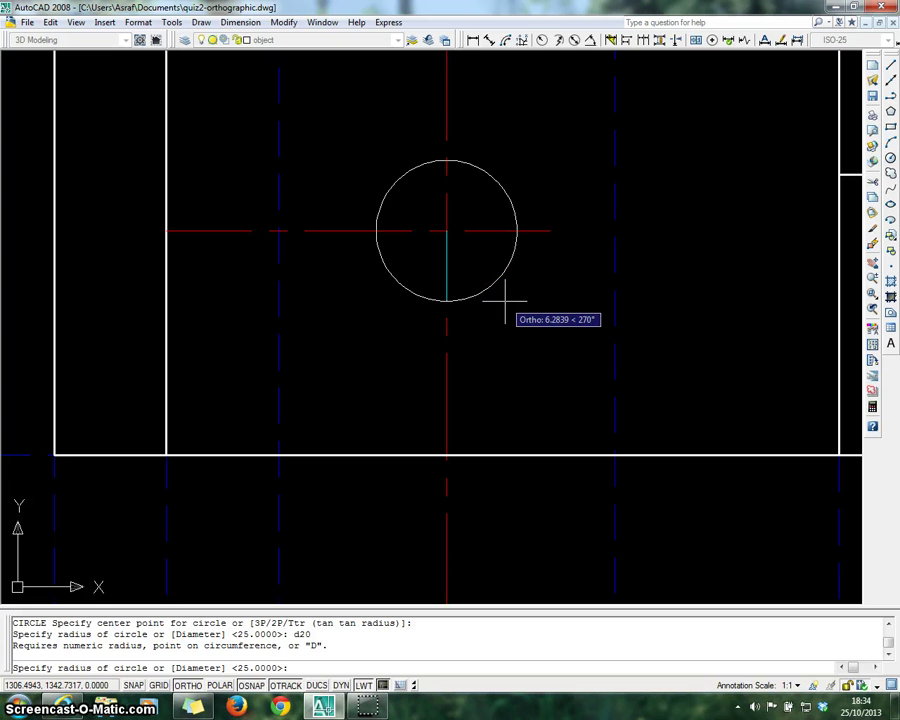
{"action": "key", "text": "Escape"}
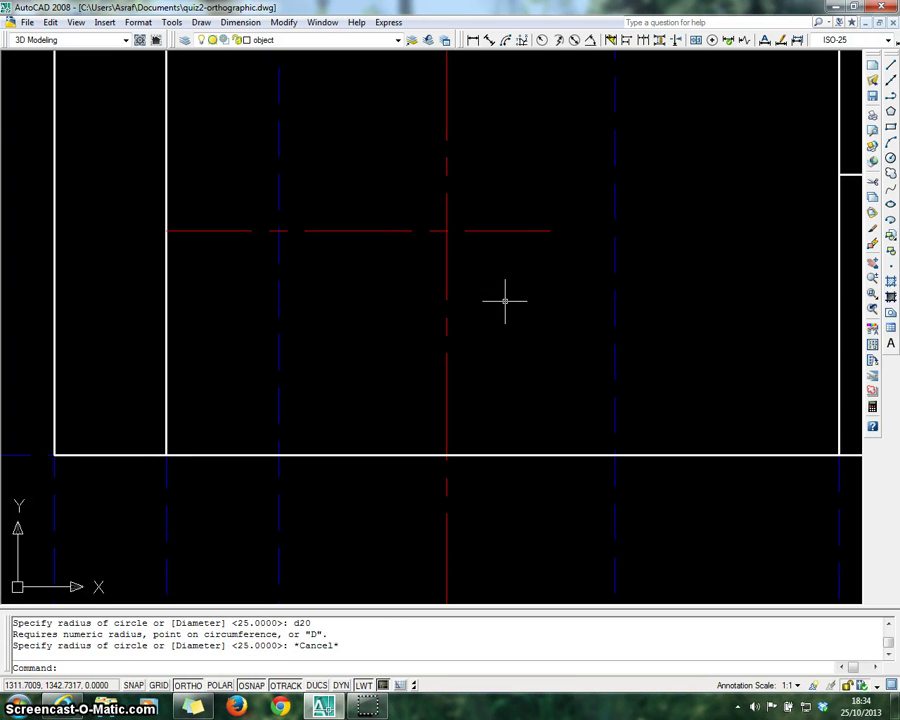
{"action": "type", "text": "c"}
{"action": "key", "text": "Return"}
{"action": "left_click", "coordinate": [446, 231]}
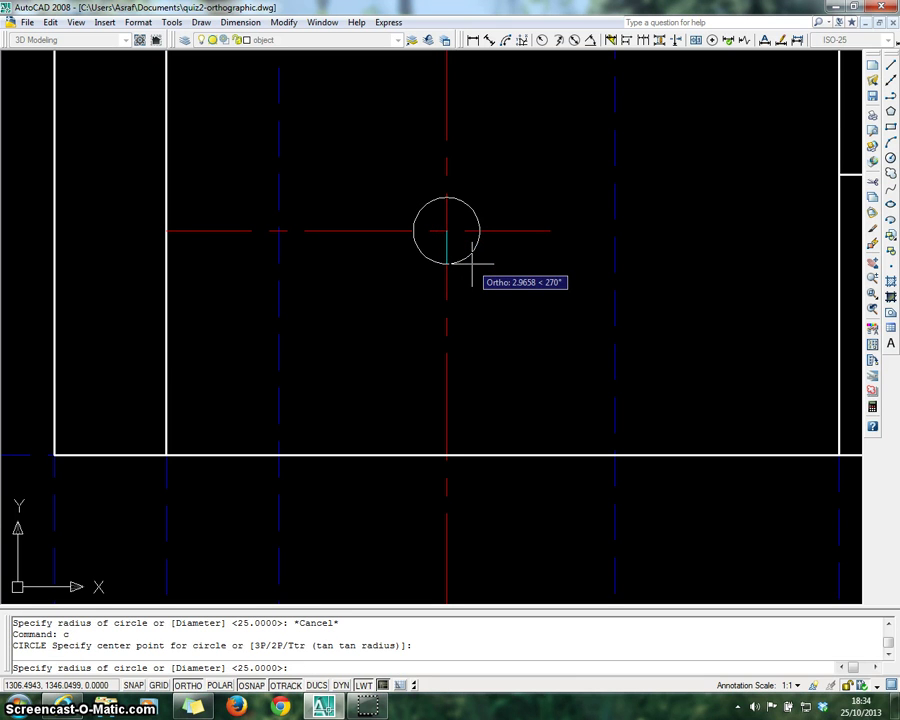
{"action": "type", "text": "d"}
{"action": "key", "text": "Return"}
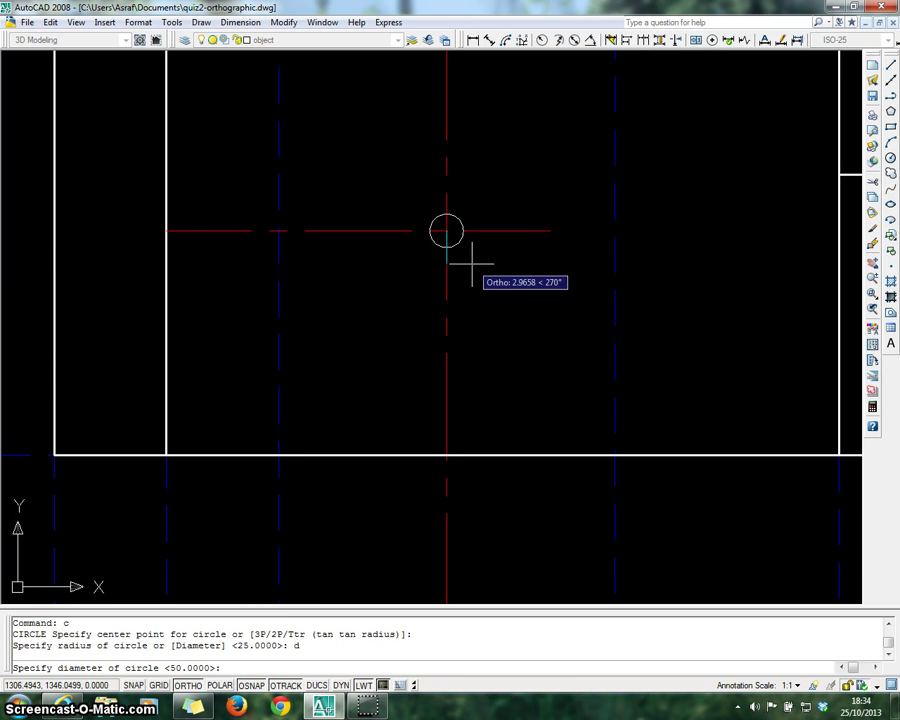
{"action": "type", "text": "20"}
{"action": "key", "text": "Return"}
{"action": "type", "text": "c"}
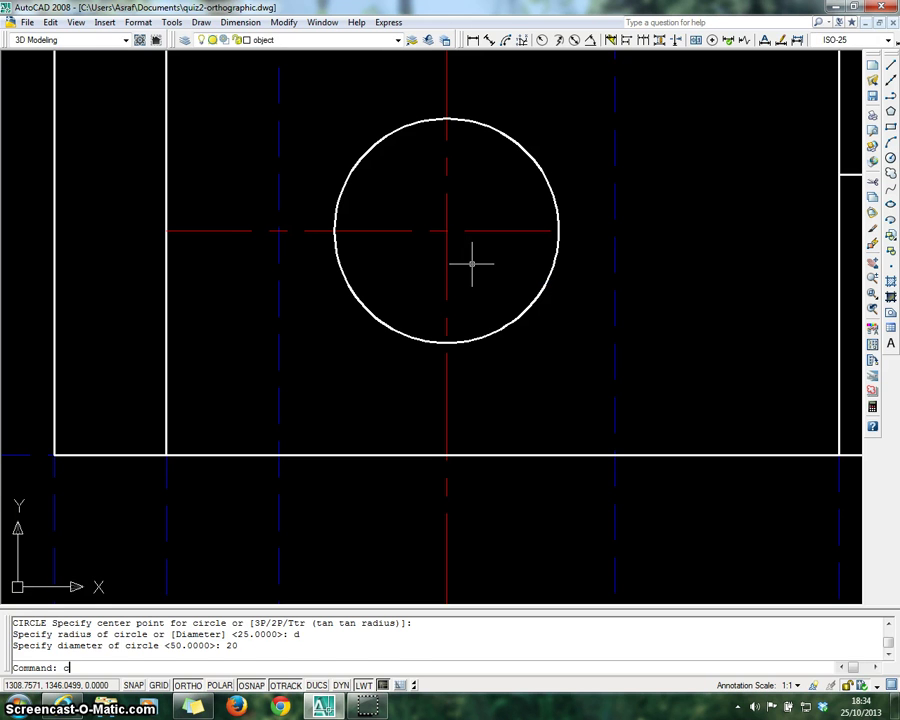
- Add a concentric 30-diameter circle at the same centre
{"action": "key", "text": "Return"}
{"action": "left_click", "coordinate": [446, 231]}
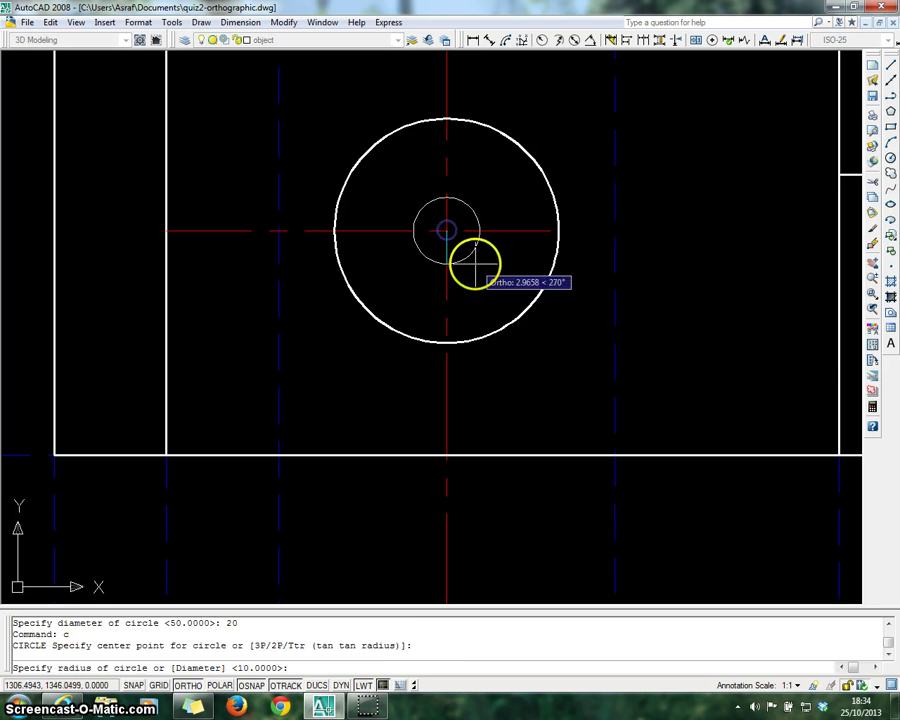
{"action": "type", "text": "d"}
{"action": "key", "text": "Return"}
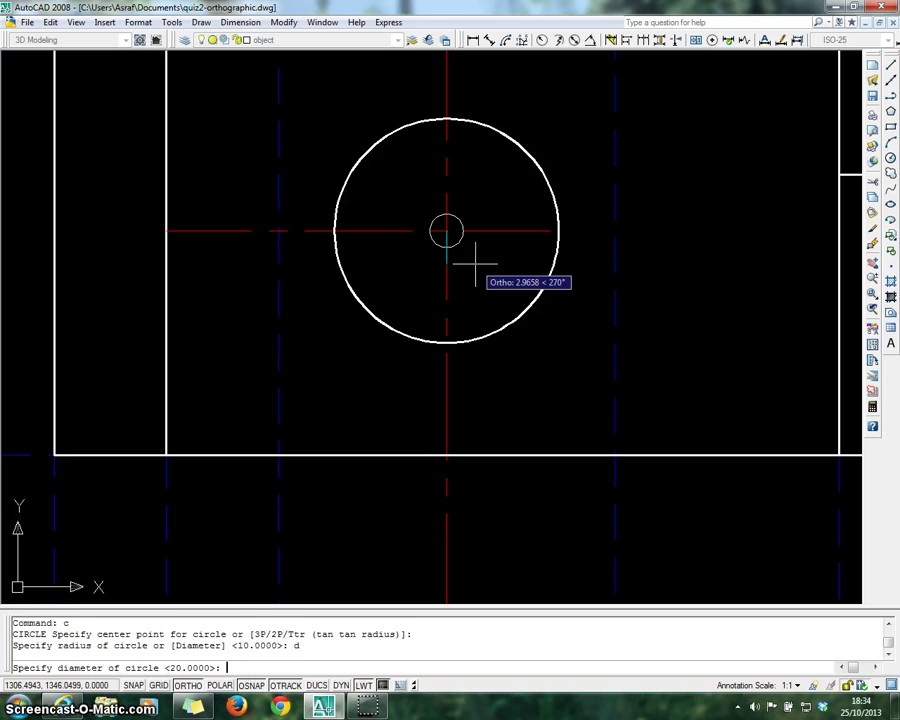
{"action": "type", "text": "30"}
{"action": "key", "text": "Return"}
{"action": "scroll", "coordinate": [475, 263], "scroll_direction": "down", "scroll_amount": 2}
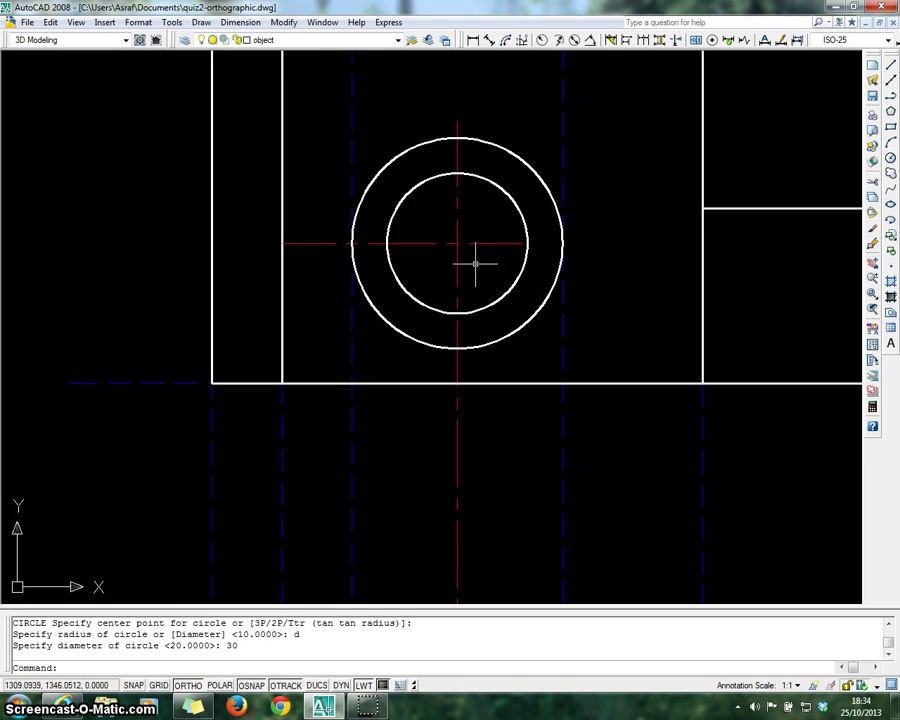
{"action": "scroll", "coordinate": [475, 261], "scroll_direction": "down", "scroll_amount": 1}
{"action": "scroll", "coordinate": [470, 261], "scroll_direction": "down", "scroll_amount": 1}
{"action": "scroll", "coordinate": [740, 235], "scroll_direction": "down", "scroll_amount": 1}
{"action": "scroll", "coordinate": [760, 198], "scroll_direction": "up", "scroll_amount": 2}
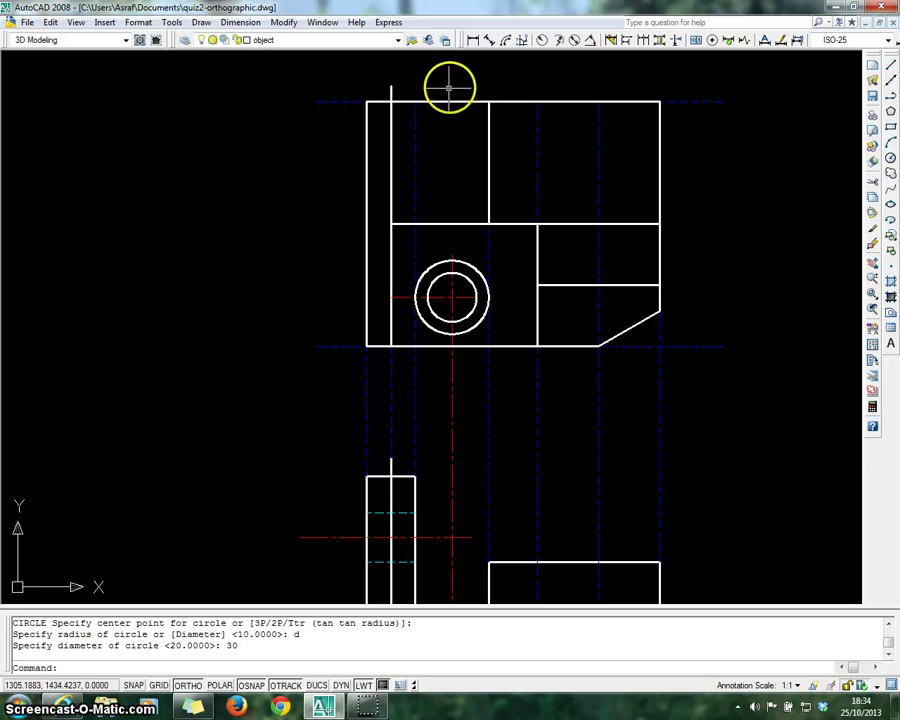
- Draw a horizontal line 25 below the top-left corner of the upper view, extending left past the outline
{"action": "scroll", "coordinate": [456, 69], "scroll_direction": "up", "scroll_amount": 1}
{"action": "type", "text": "l"}
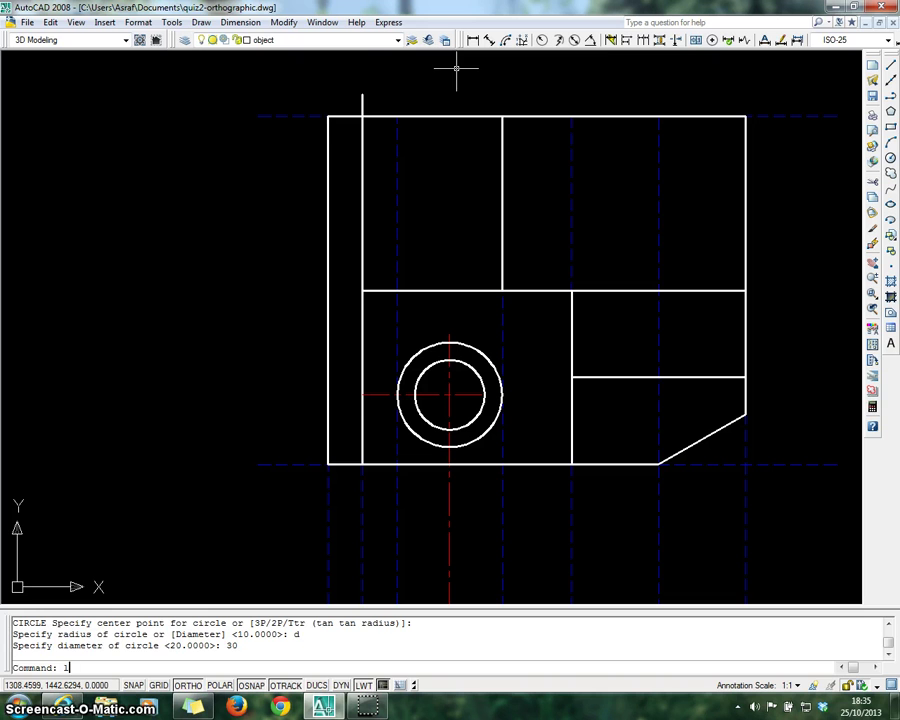
{"action": "key", "text": "Return"}
{"action": "left_click", "coordinate": [329, 117]}
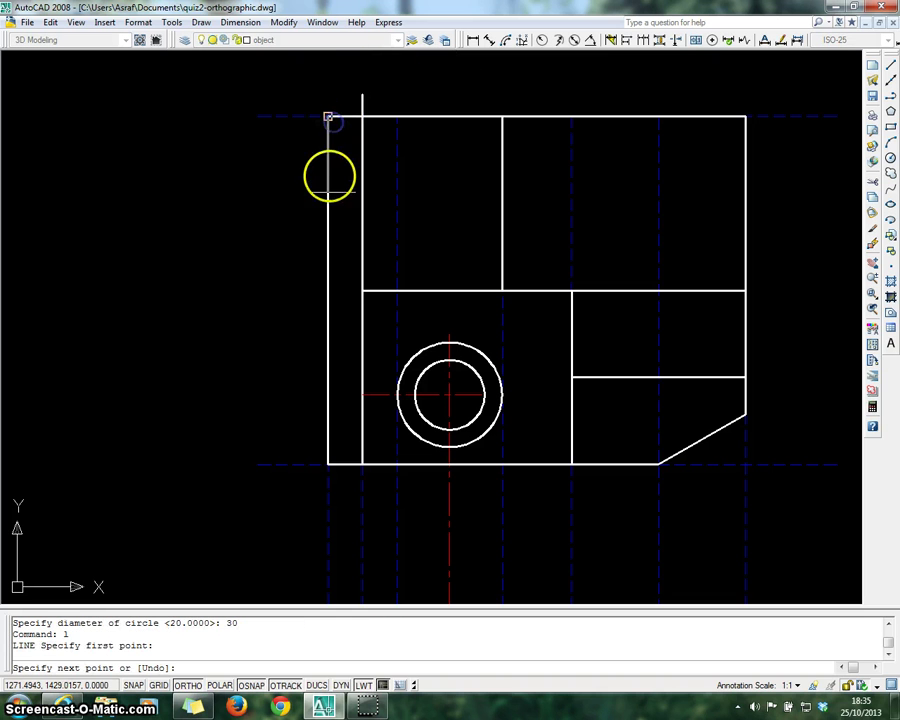
{"action": "type", "text": "25"}
{"action": "key", "text": "Return"}
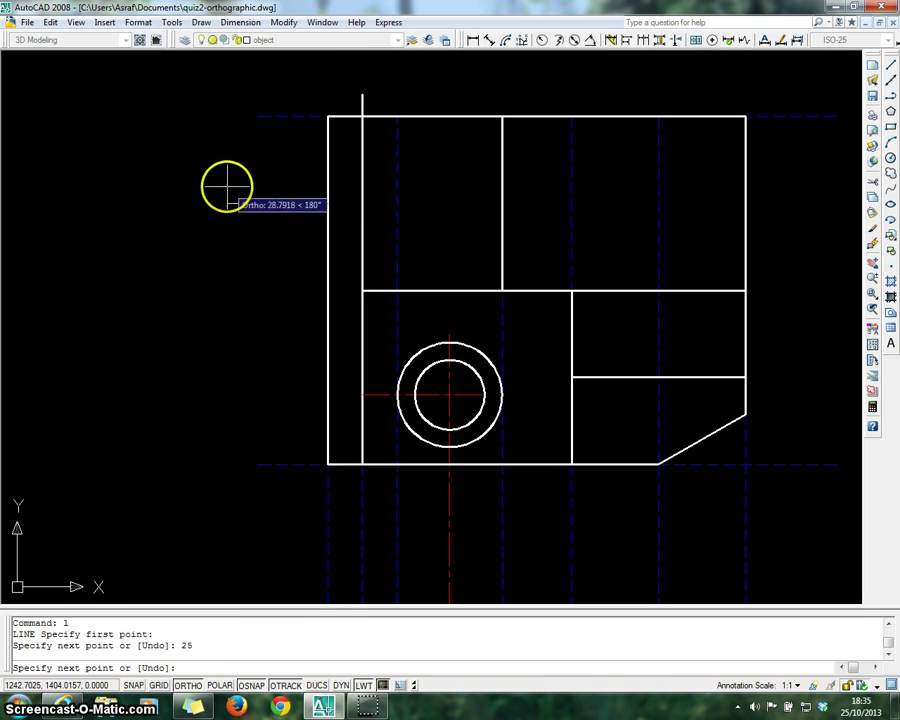
{"action": "left_click", "coordinate": [226, 195]}
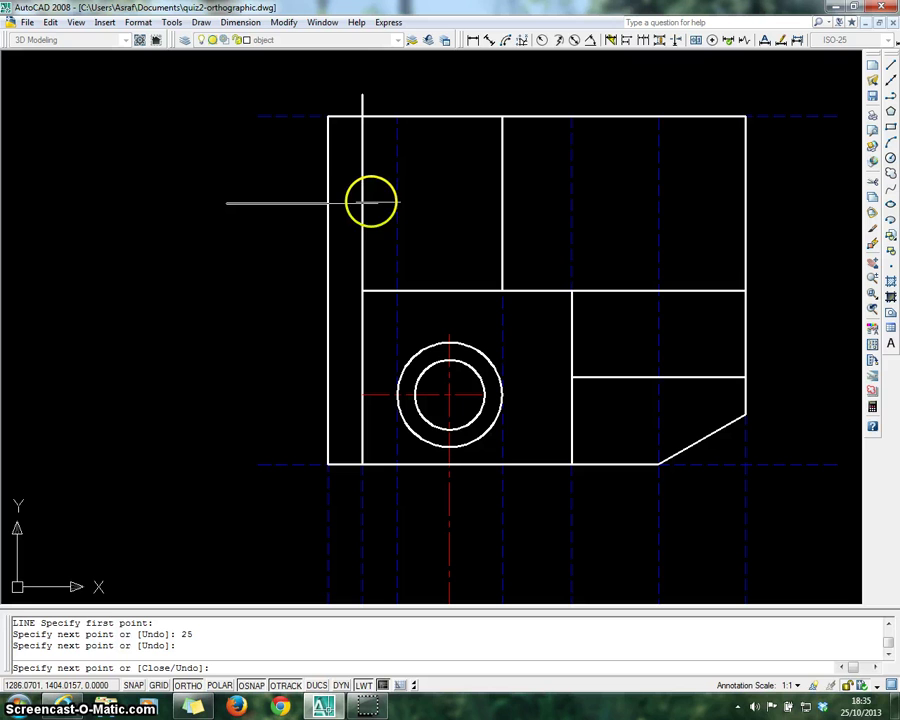
{"action": "key", "text": "Return"}
- Stretch the line's right end into the view and move it to the center line layer
{"action": "left_click", "coordinate": [318, 203]}
{"action": "left_click", "coordinate": [327, 203]}
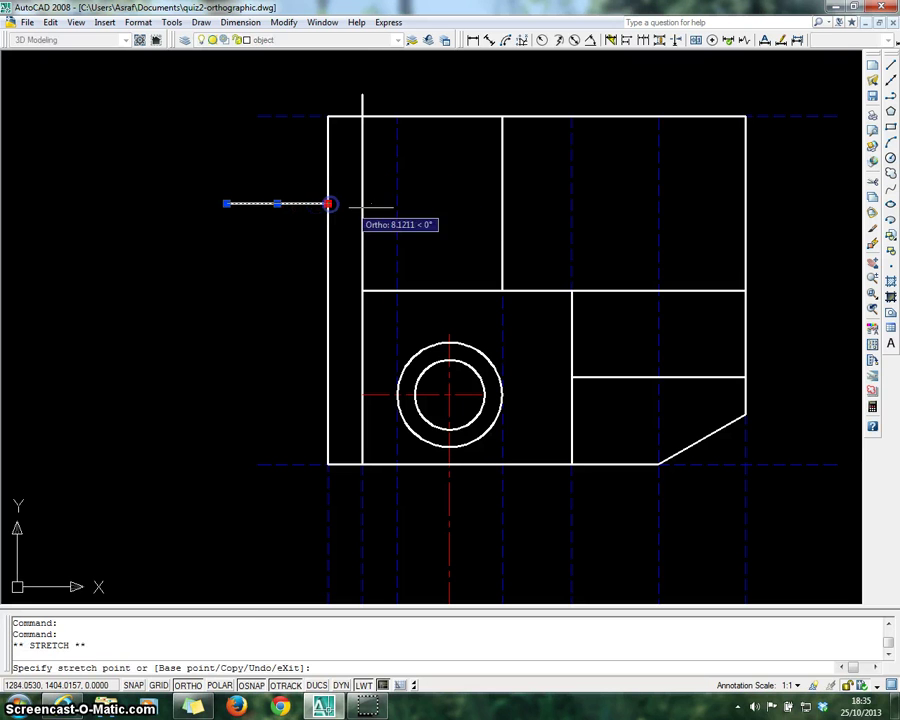
{"action": "left_click", "coordinate": [444, 208]}
{"action": "key", "text": "Escape"}
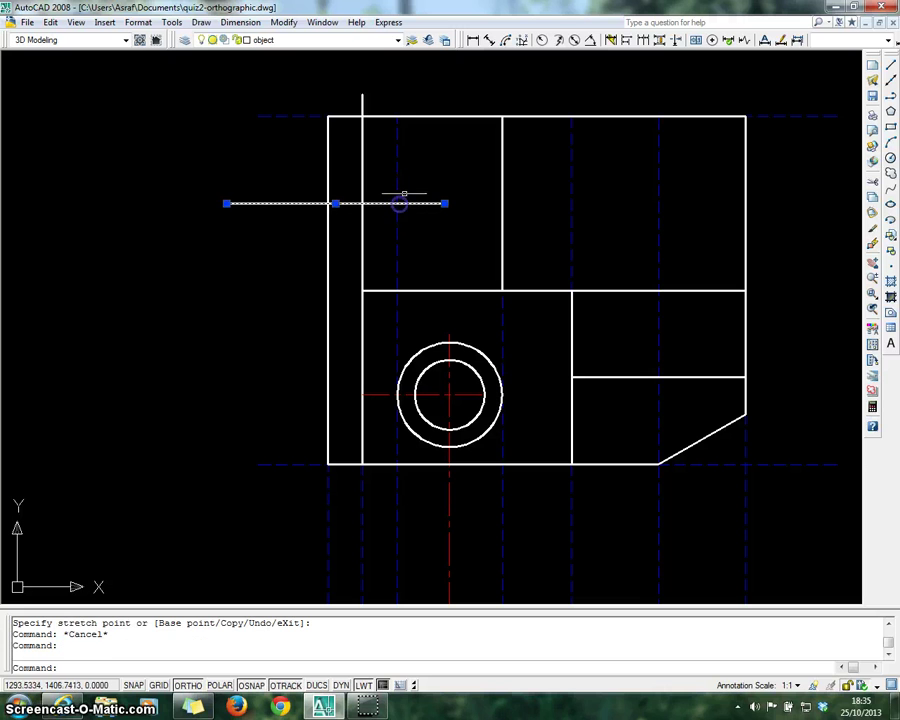
{"action": "left_click", "coordinate": [398, 40]}
{"action": "left_click", "coordinate": [310, 68]}
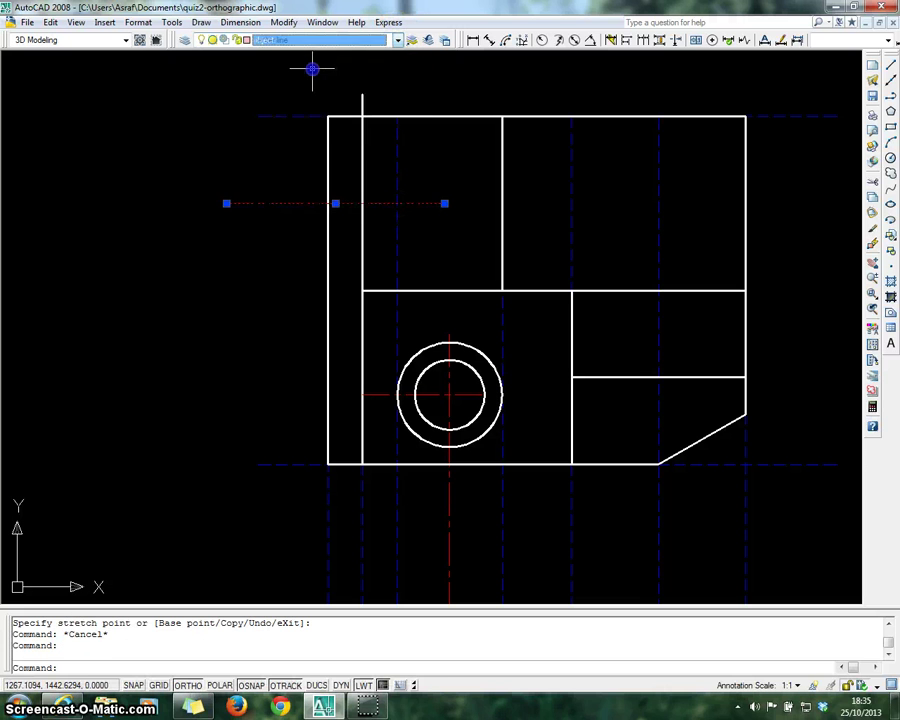
{"action": "key", "text": "Escape"}
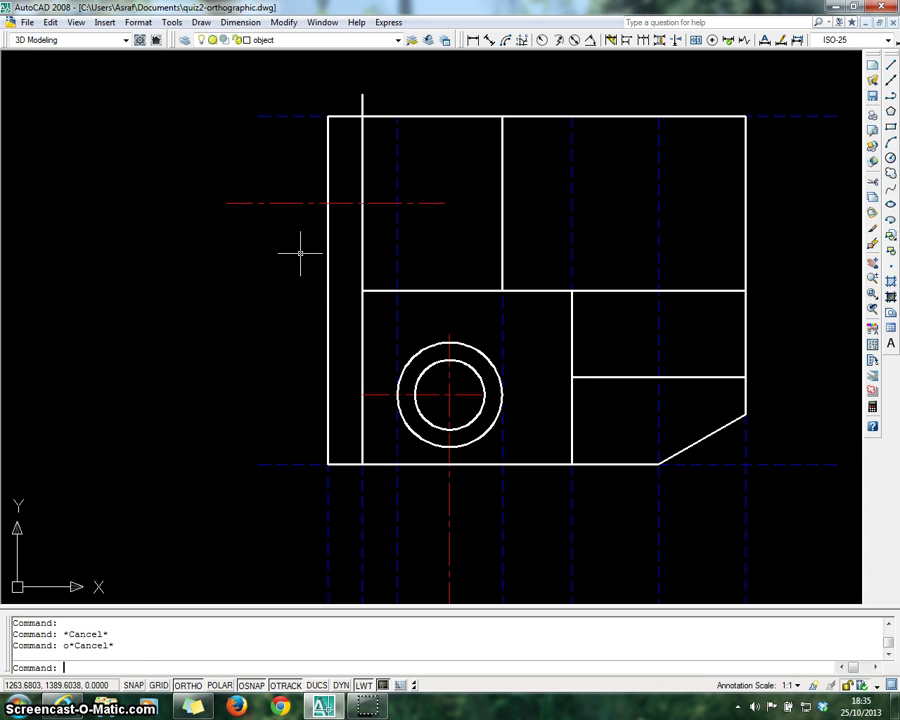
- Draw a vertical line from the upper view's top edge down to the middle horizontal edge
{"action": "type", "text": "l"}
{"action": "key", "text": "Return"}
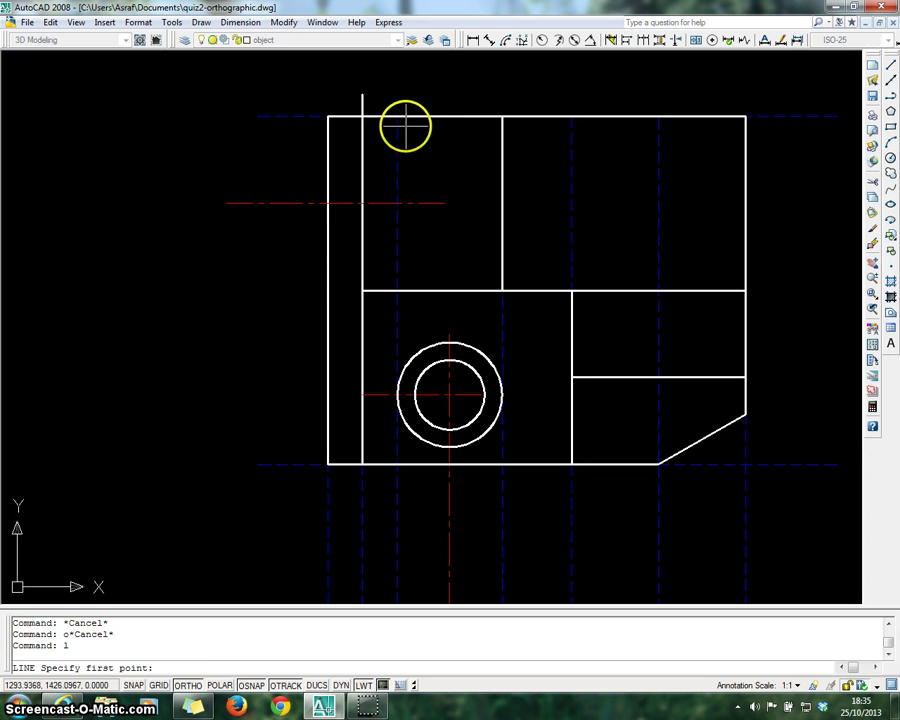
{"action": "left_click", "coordinate": [397, 117]}
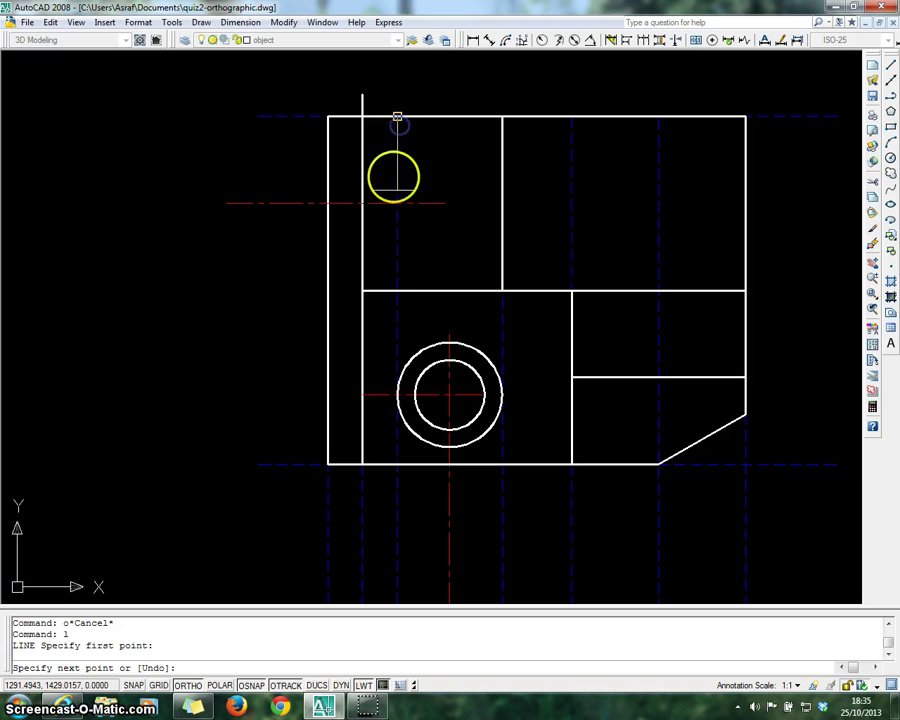
{"action": "left_click", "coordinate": [397, 290]}
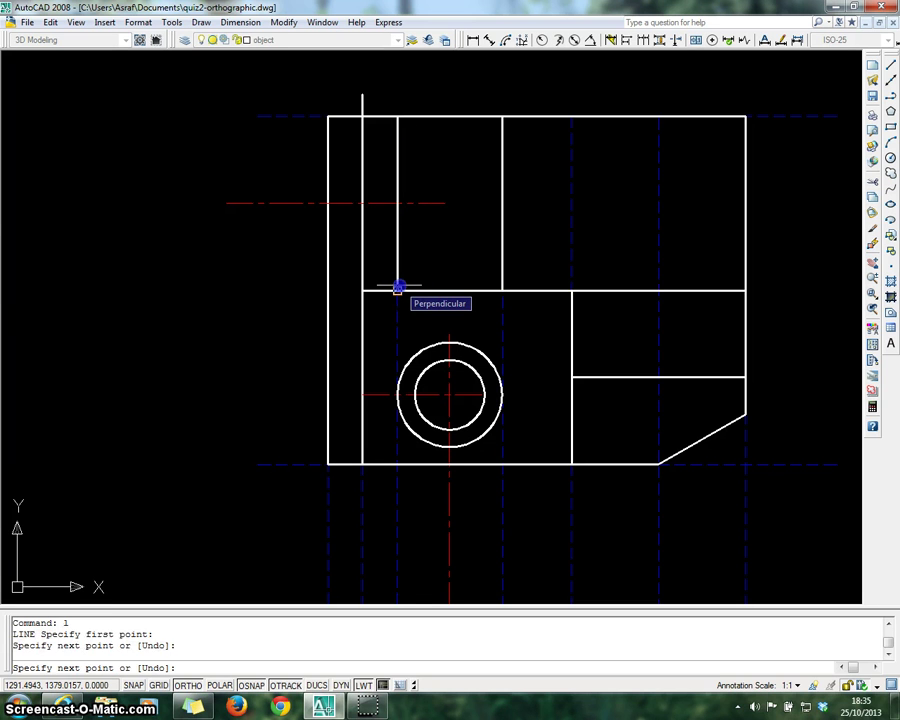
{"action": "scroll", "coordinate": [398, 287], "scroll_direction": "down", "scroll_amount": 4}
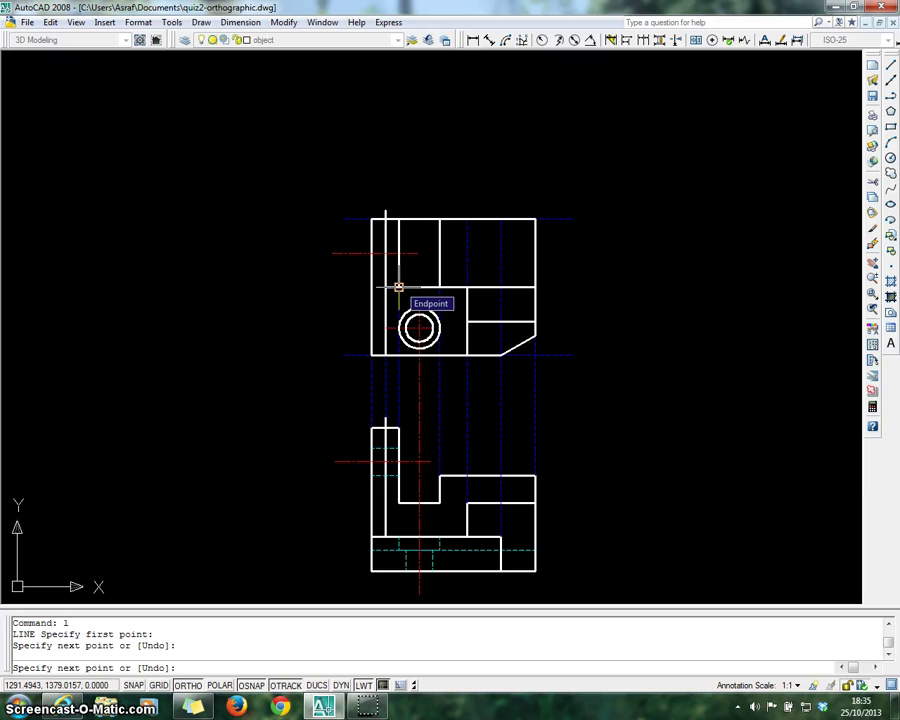
{"action": "scroll", "coordinate": [398, 287], "scroll_direction": "up", "scroll_amount": 1}
{"action": "scroll", "coordinate": [396, 288], "scroll_direction": "up", "scroll_amount": 1}
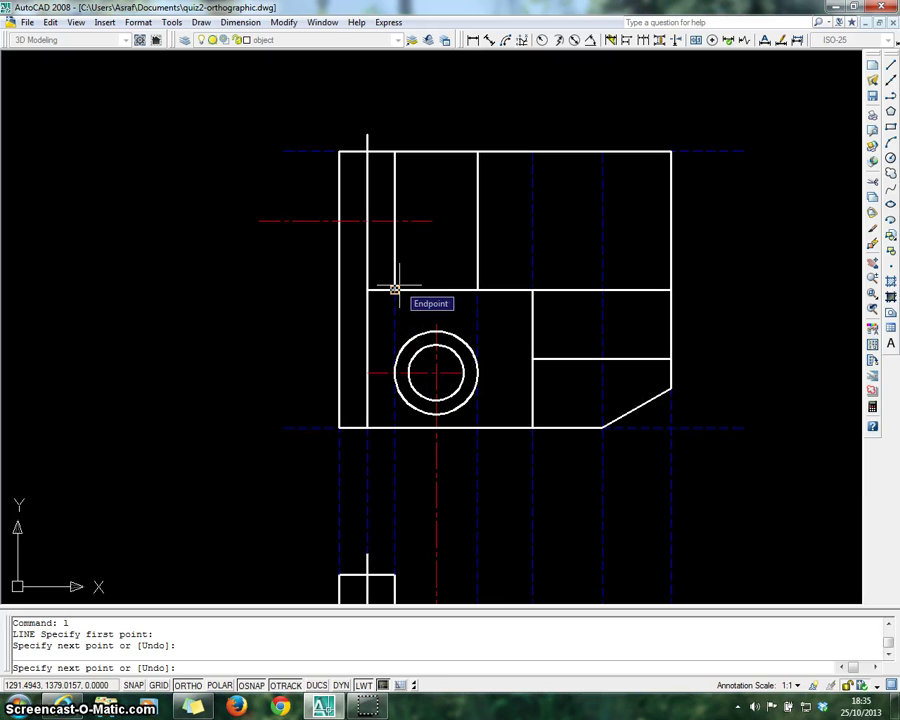
{"action": "scroll", "coordinate": [395, 289], "scroll_direction": "up", "scroll_amount": 1}
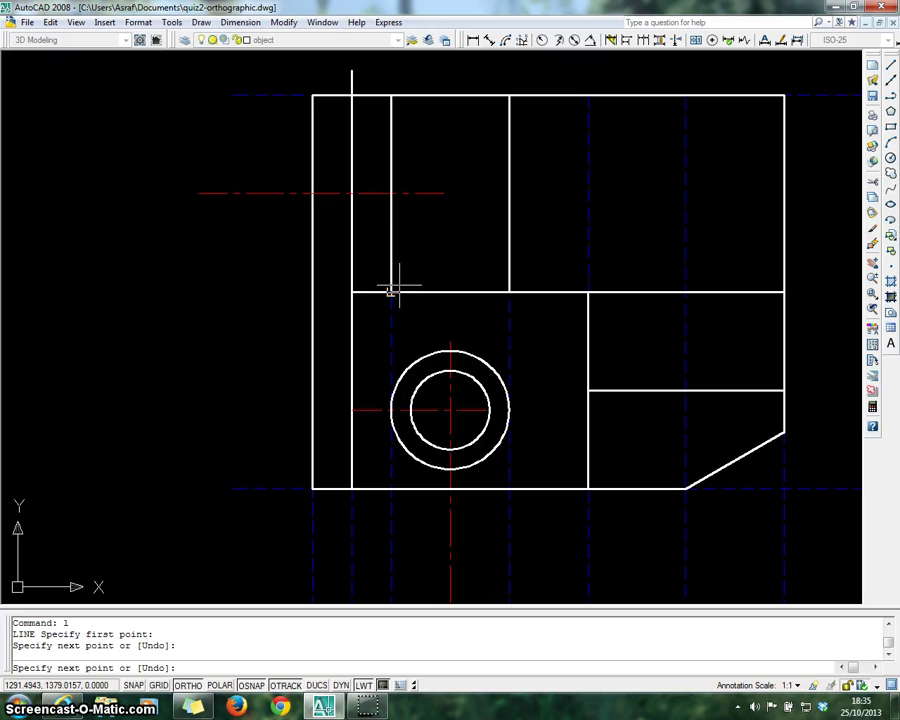
{"action": "key", "text": "Escape"}
- Trim away the short horizontal stub left of the new vertical edge
{"action": "type", "text": "tr"}
{"action": "key", "text": "Return"}
{"action": "key", "text": "Return"}
{"action": "left_click", "coordinate": [375, 290]}
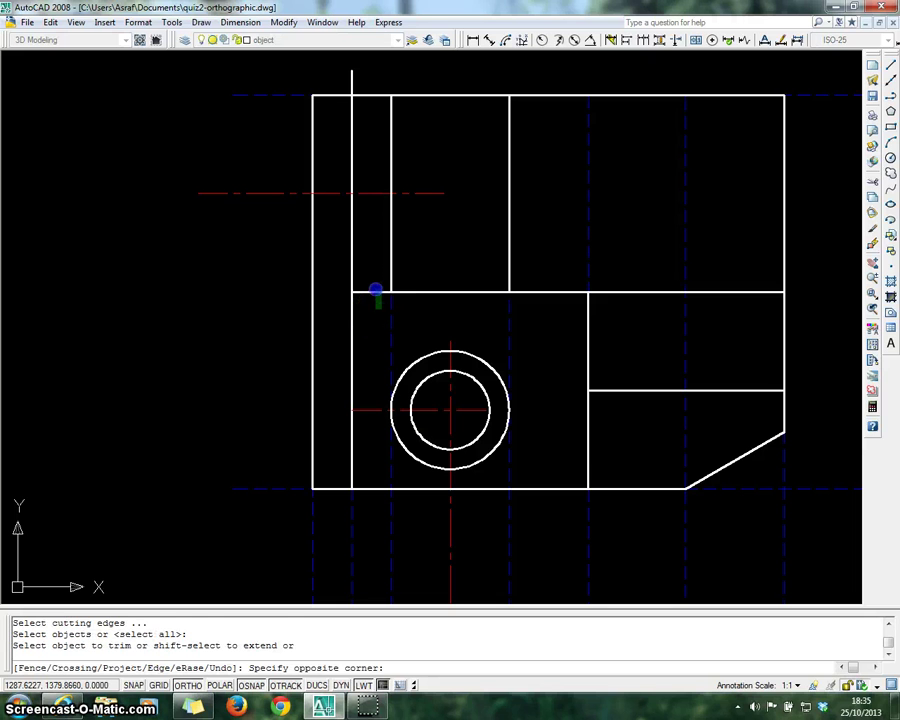
{"action": "left_click", "coordinate": [368, 274]}
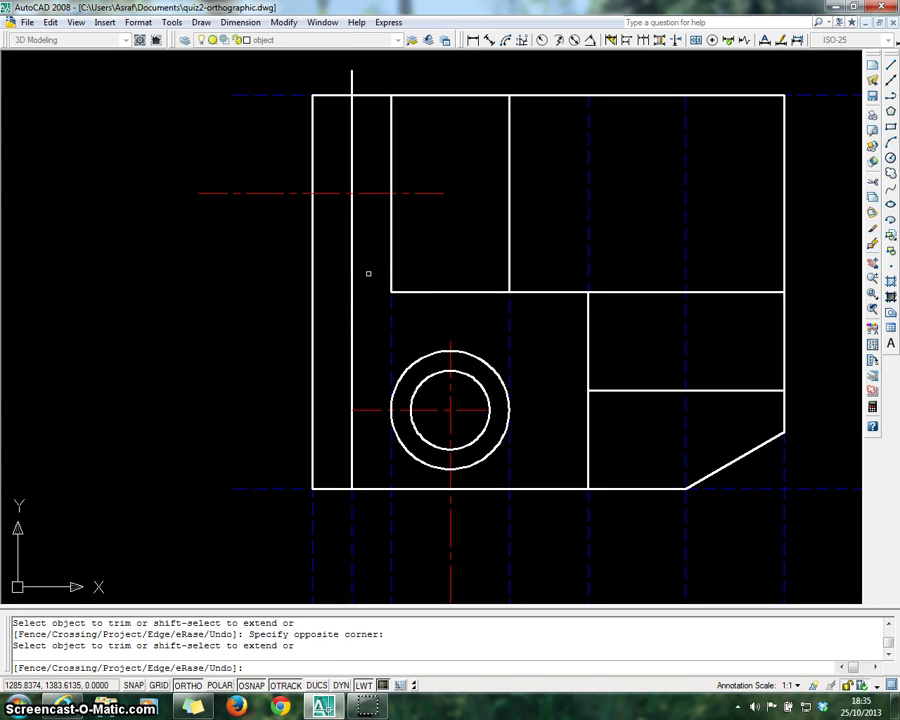
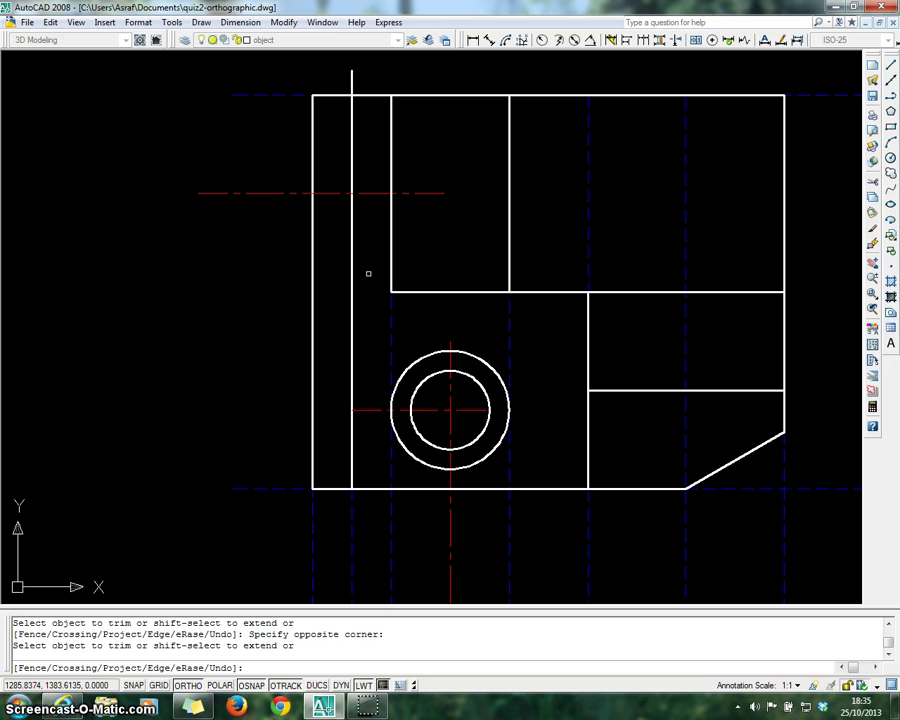
- Draw a line closing the inner corner of the left upright
{"action": "key", "text": "Escape"}
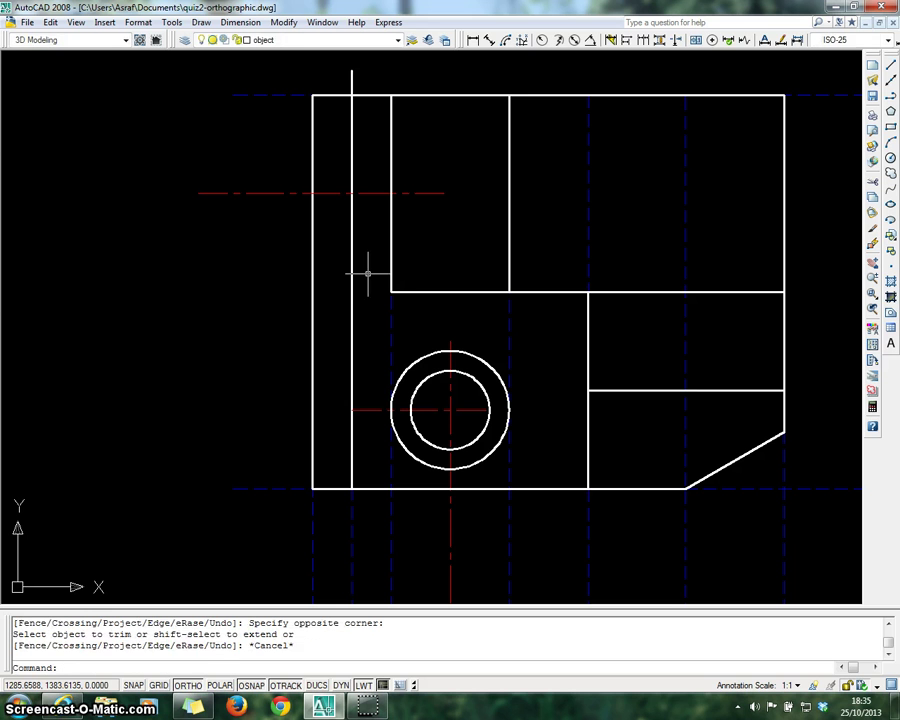
{"action": "type", "text": "l"}
{"action": "key", "text": "Return"}
{"action": "left_click", "coordinate": [389, 290]}
{"action": "left_click", "coordinate": [351, 291]}
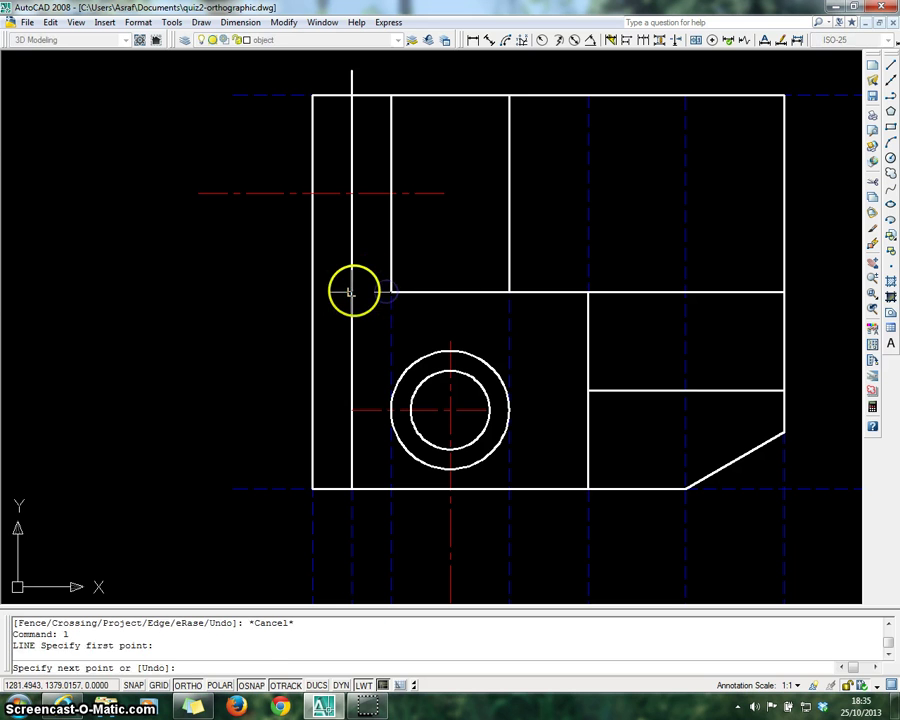
{"action": "key", "text": "Escape"}
{"action": "type", "text": "offset"}
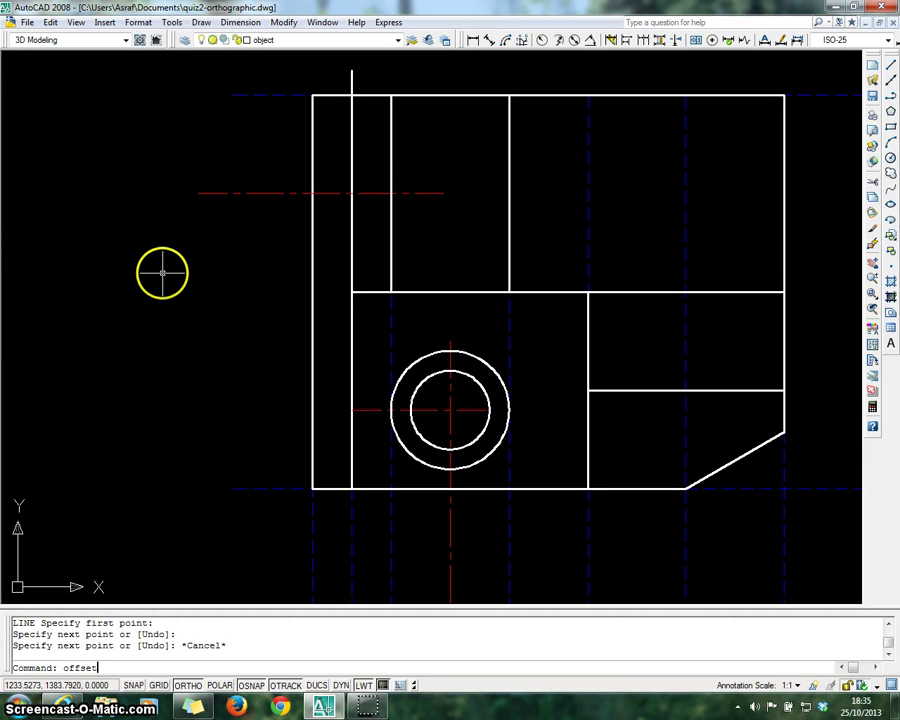
- Offset the hole's horizontal centreline 10 above and 10 below
{"action": "key", "text": "Return"}
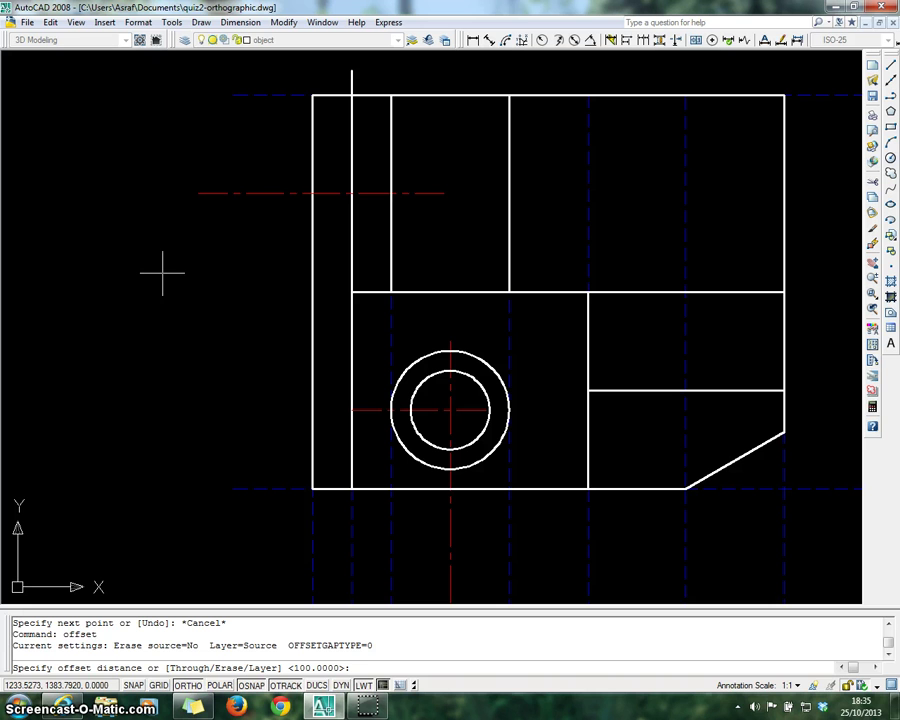
{"action": "type", "text": "10"}
{"action": "key", "text": "Return"}
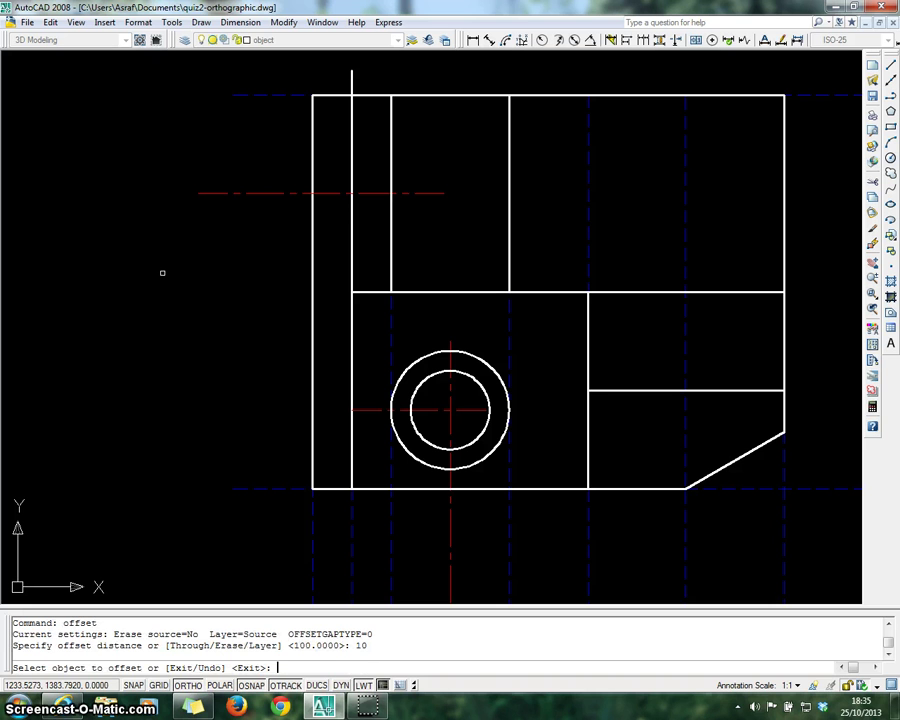
{"action": "left_click", "coordinate": [329, 192]}
{"action": "left_click", "coordinate": [327, 172]}
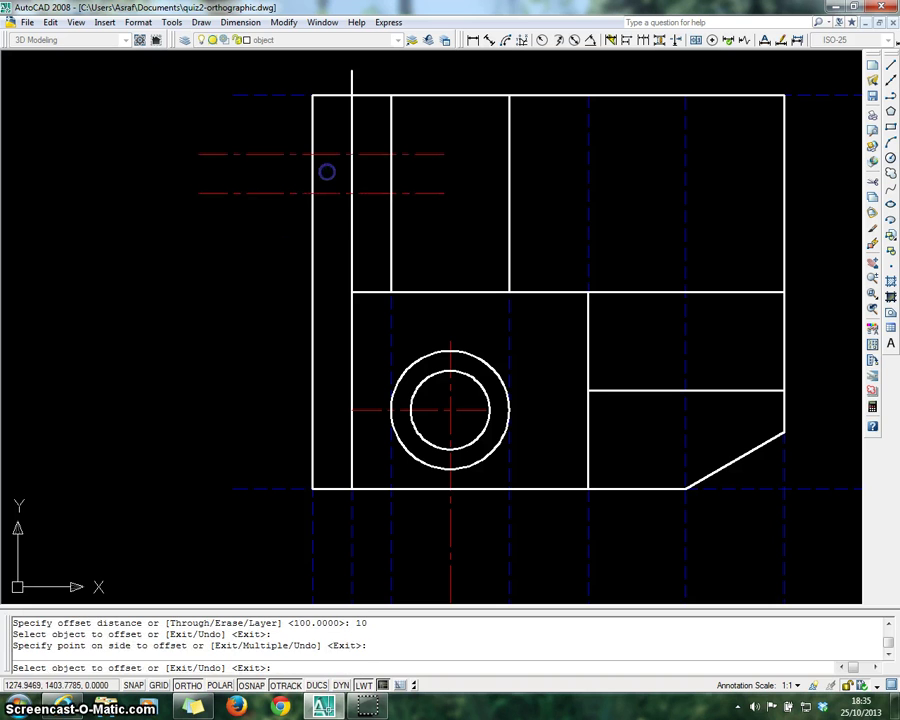
{"action": "left_click", "coordinate": [325, 193]}
{"action": "left_click", "coordinate": [325, 208]}
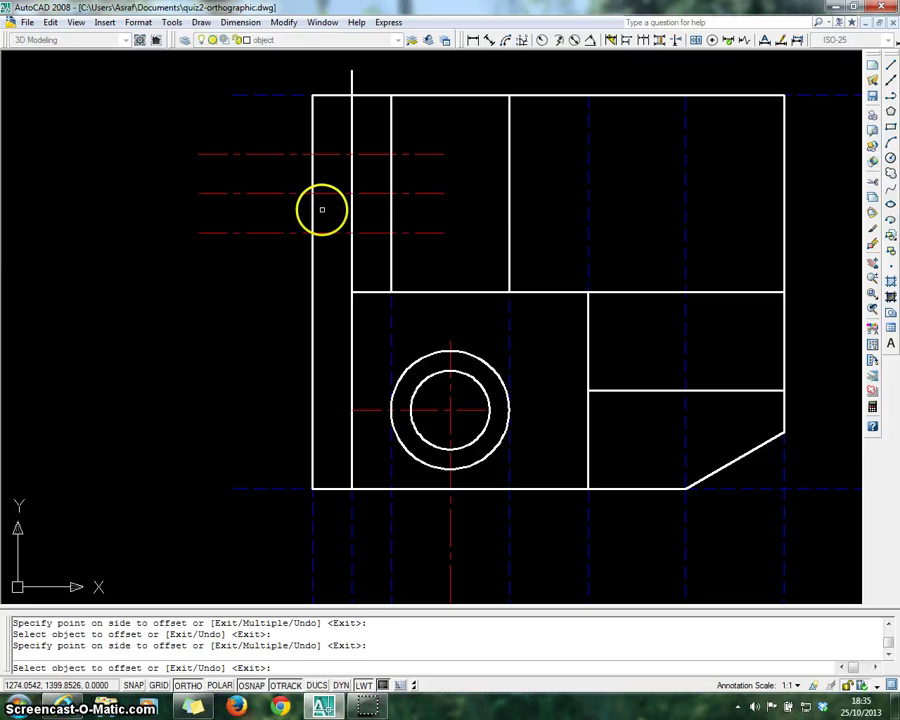
{"action": "key", "text": "Escape"}
- Trim the overhangs of the new lines and the top and bottom dashed lines
{"action": "type", "text": "r"}
{"action": "key", "text": "Return"}
{"action": "key", "text": "Return"}
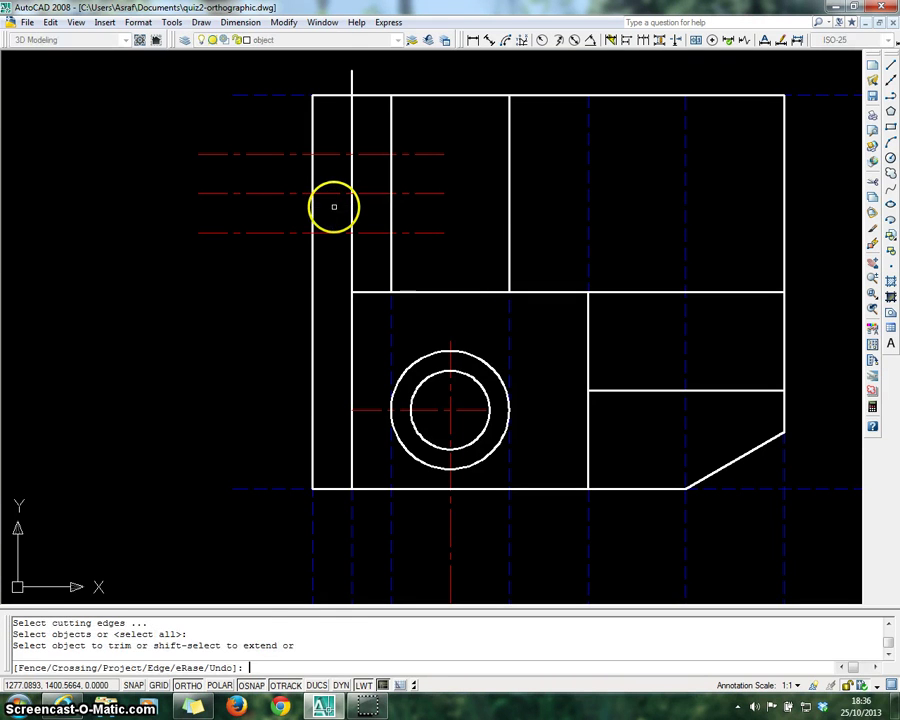
{"action": "left_click_drag", "start_coordinate": [239, 261], "coordinate": [232, 221]}
{"action": "left_click_drag", "start_coordinate": [256, 172], "coordinate": [221, 135]}
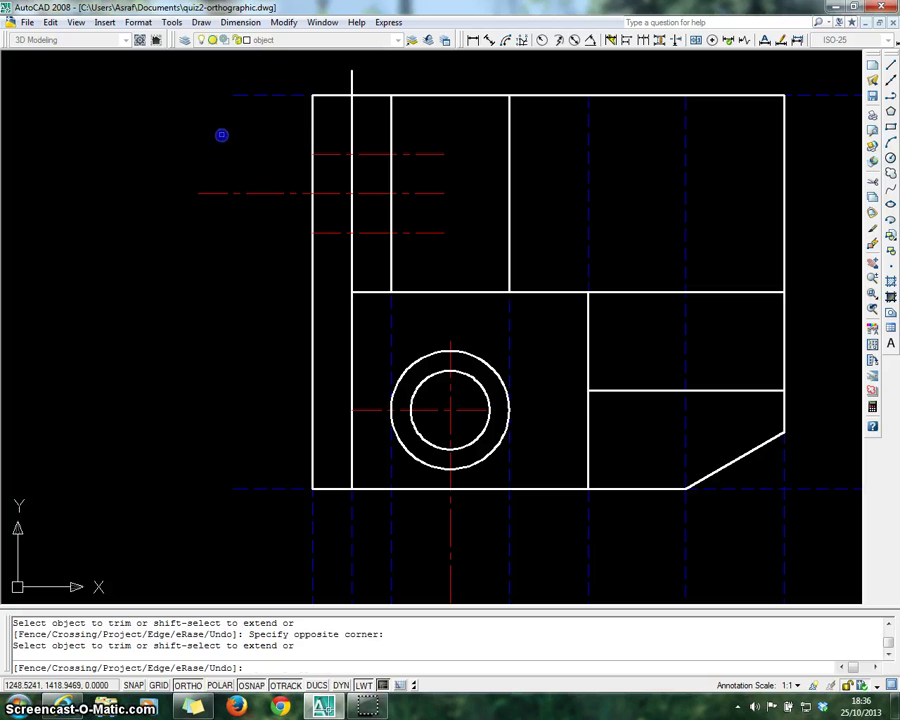
{"action": "left_click_drag", "start_coordinate": [296, 106], "coordinate": [267, 80]}
{"action": "left_click_drag", "start_coordinate": [257, 130], "coordinate": [226, 71]}
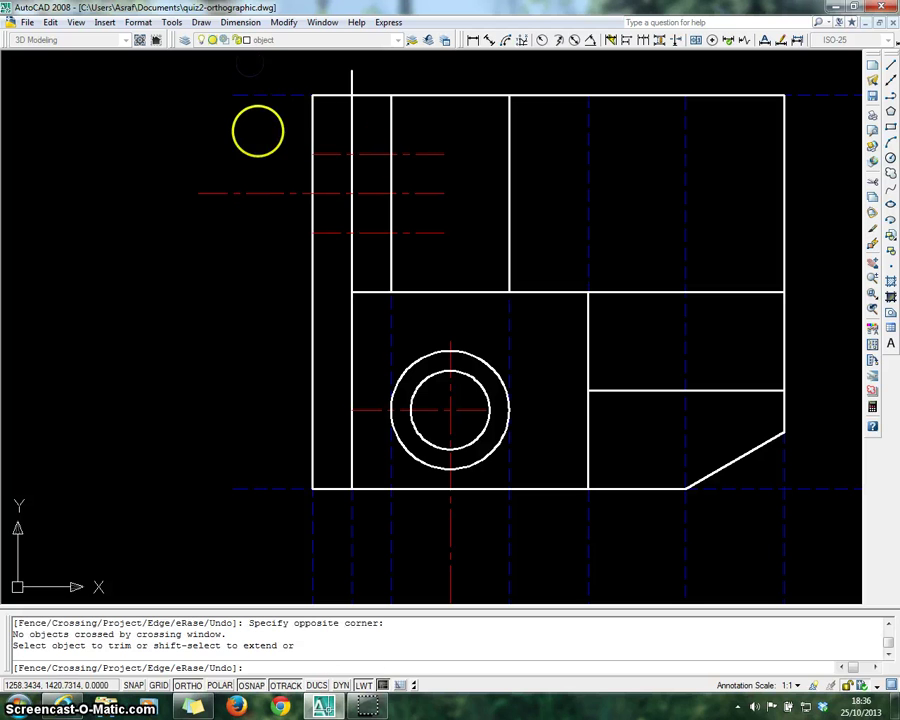
{"action": "left_click_drag", "start_coordinate": [248, 452], "coordinate": [263, 499]}
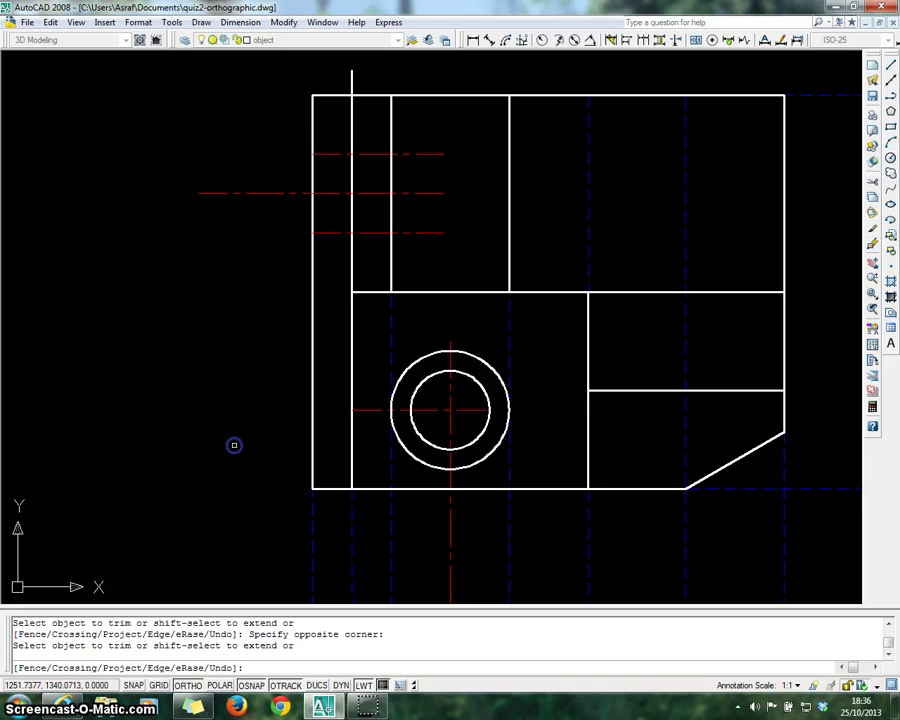
{"action": "left_click_drag", "start_coordinate": [434, 237], "coordinate": [416, 220]}
{"action": "left_click", "coordinate": [431, 155]}
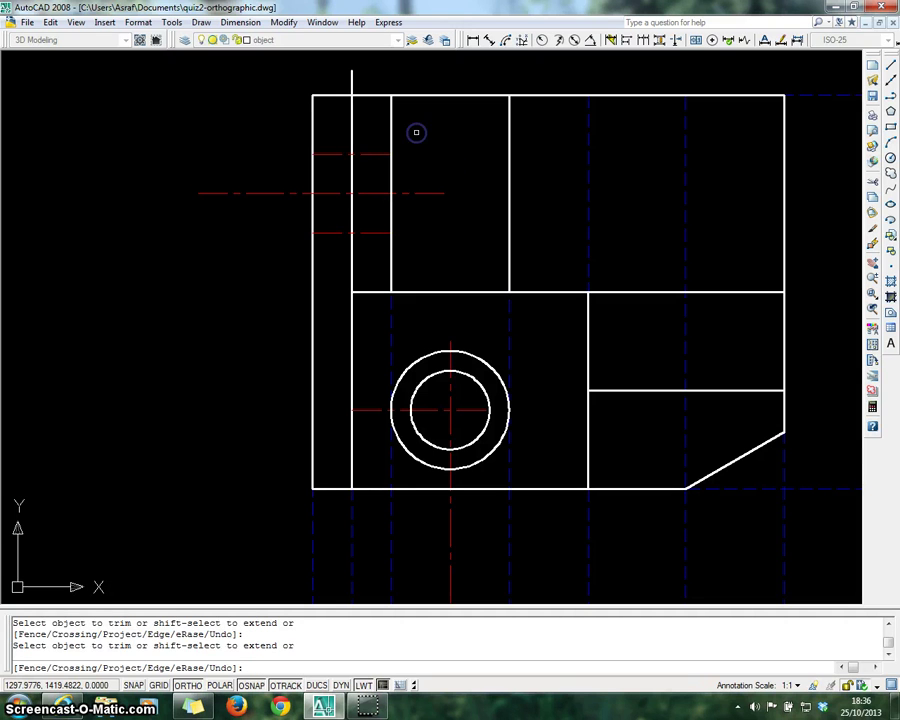
{"action": "key", "text": "Escape"}
- Move the two short new lines to the hidden layer
{"action": "left_click", "coordinate": [370, 148]}
{"action": "left_click", "coordinate": [369, 147]}
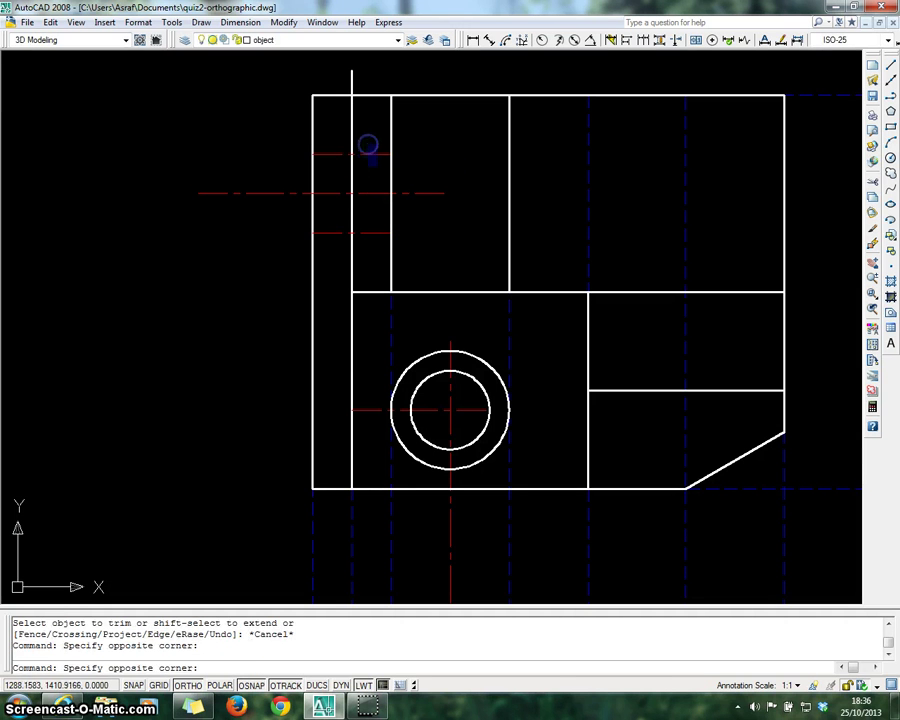
{"action": "left_click", "coordinate": [378, 170]}
{"action": "left_click", "coordinate": [370, 148]}
{"action": "left_click", "coordinate": [377, 253]}
{"action": "left_click", "coordinate": [366, 214]}
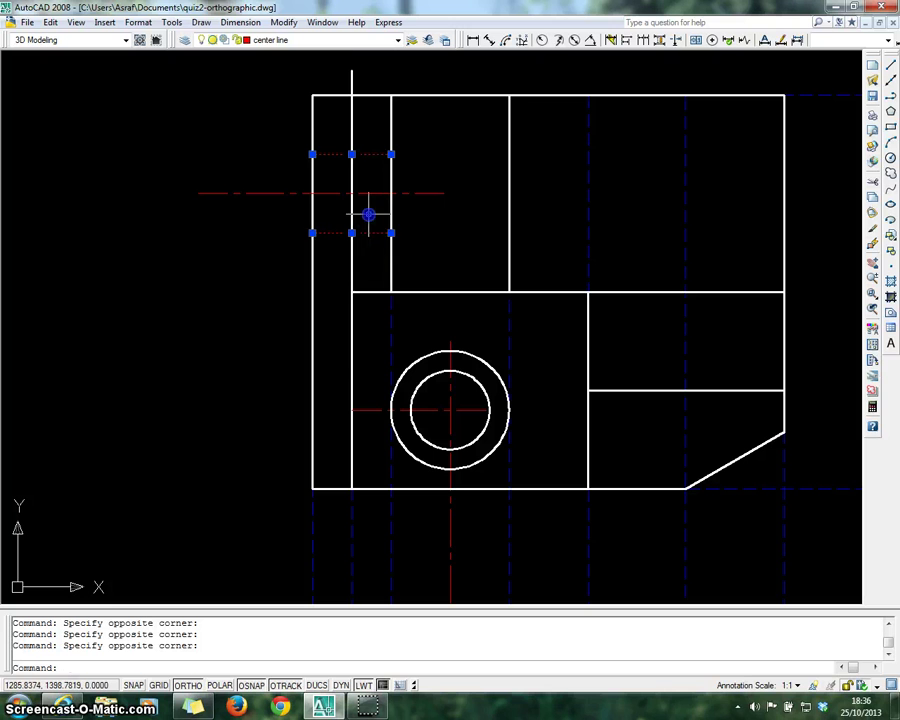
{"action": "left_click", "coordinate": [397, 40]}
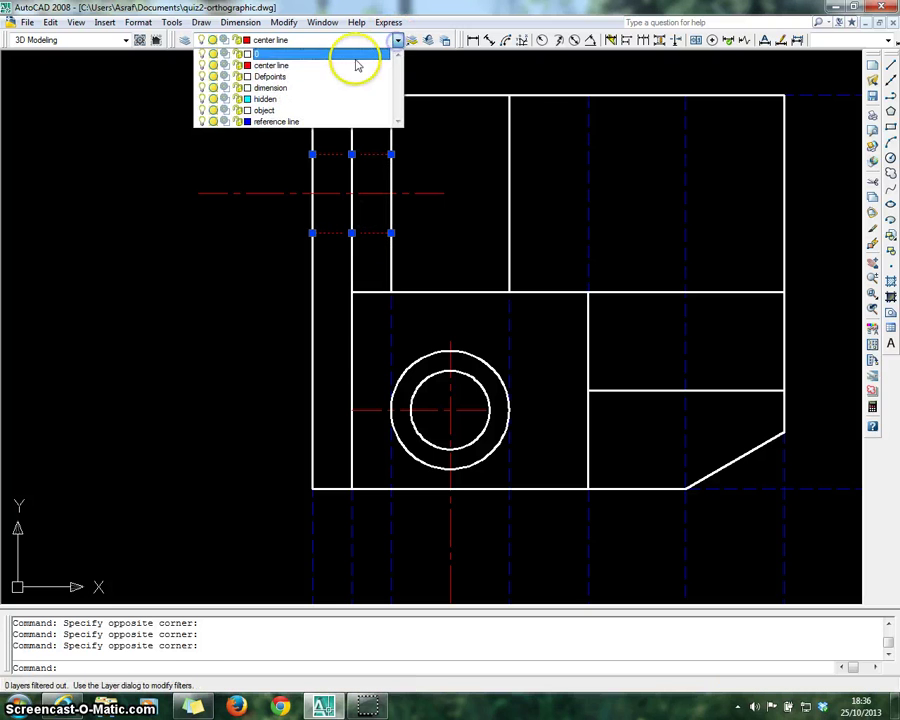
{"action": "left_click", "coordinate": [270, 96]}
{"action": "key", "text": "Escape"}
- Offset the upper view's top edge 20 downward
{"action": "scroll", "coordinate": [240, 155], "scroll_direction": "down", "scroll_amount": 2}
{"action": "type", "text": "offset"}
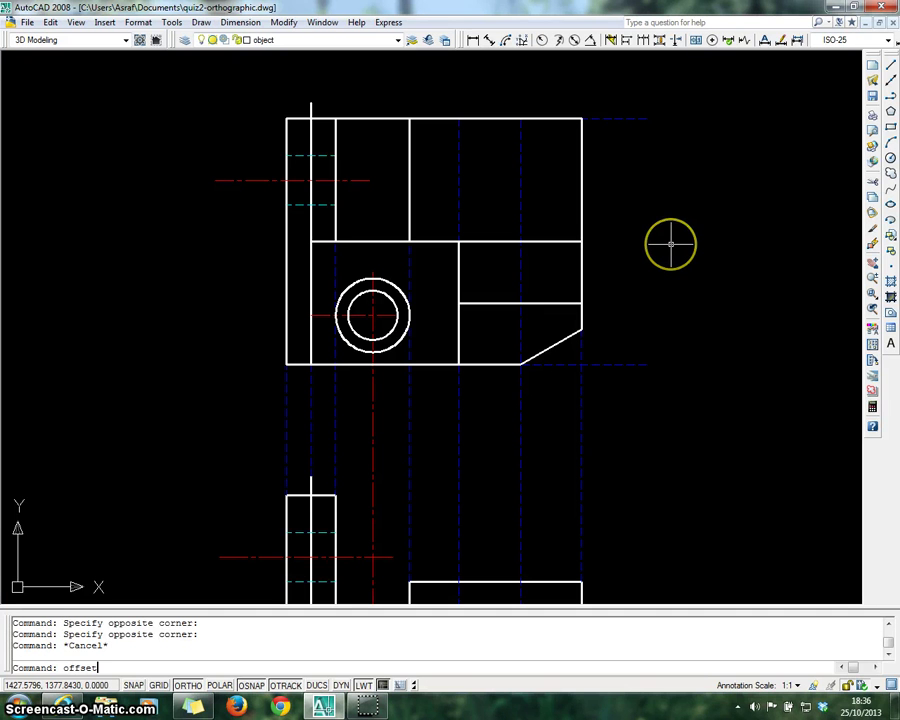
{"action": "key", "text": "Return"}
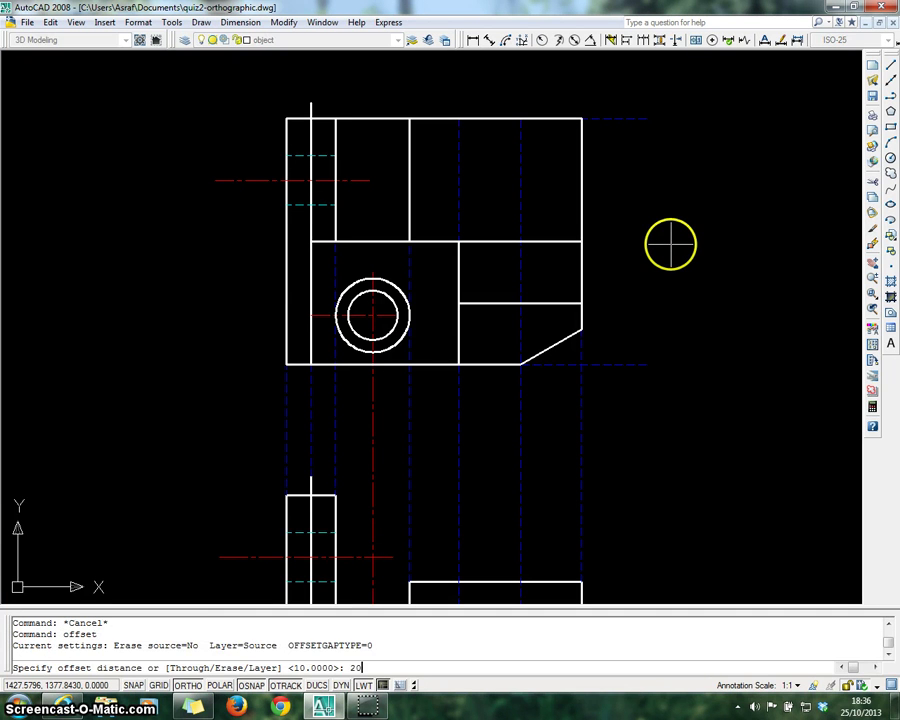
{"action": "key", "text": "Return"}
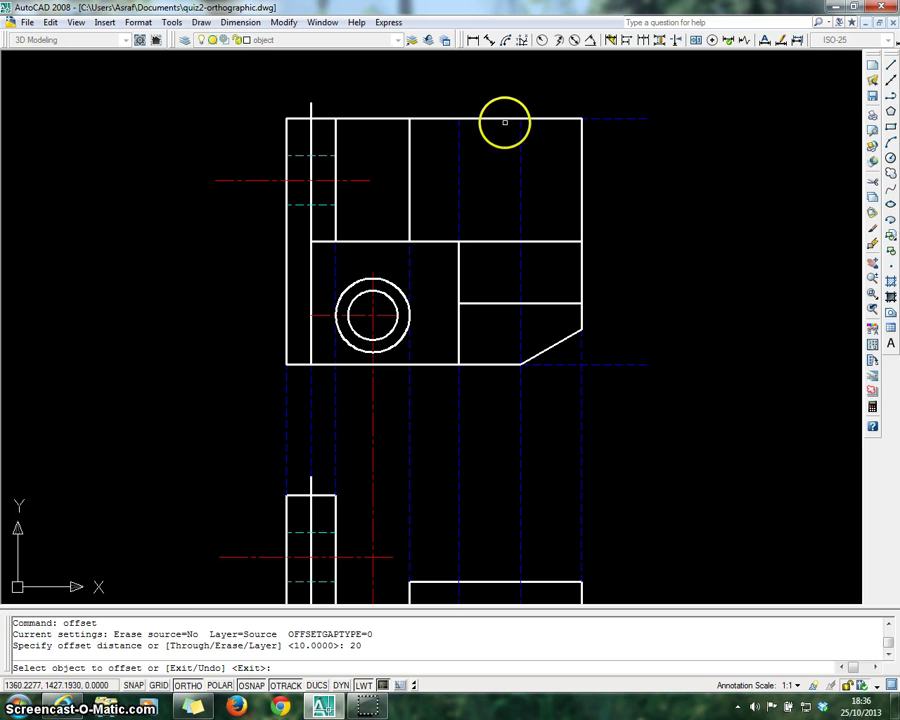
{"action": "left_click", "coordinate": [504, 120]}
{"action": "left_click", "coordinate": [486, 146]}
{"action": "key", "text": "Escape"}
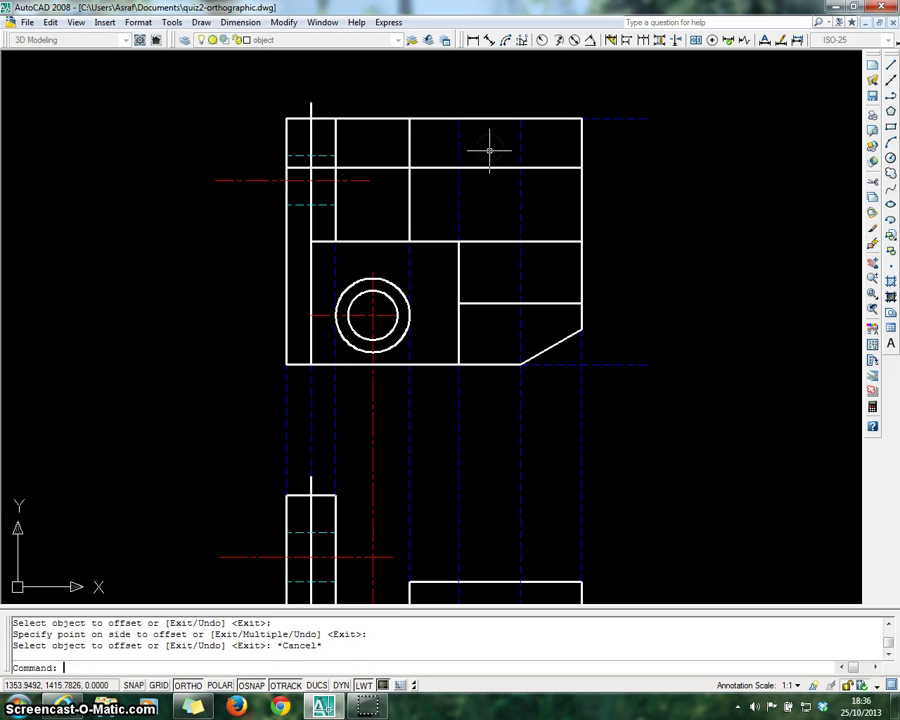
{"action": "left_click", "coordinate": [486, 167]}
{"action": "key", "text": "Escape"}
{"action": "type", "text": "offset"}
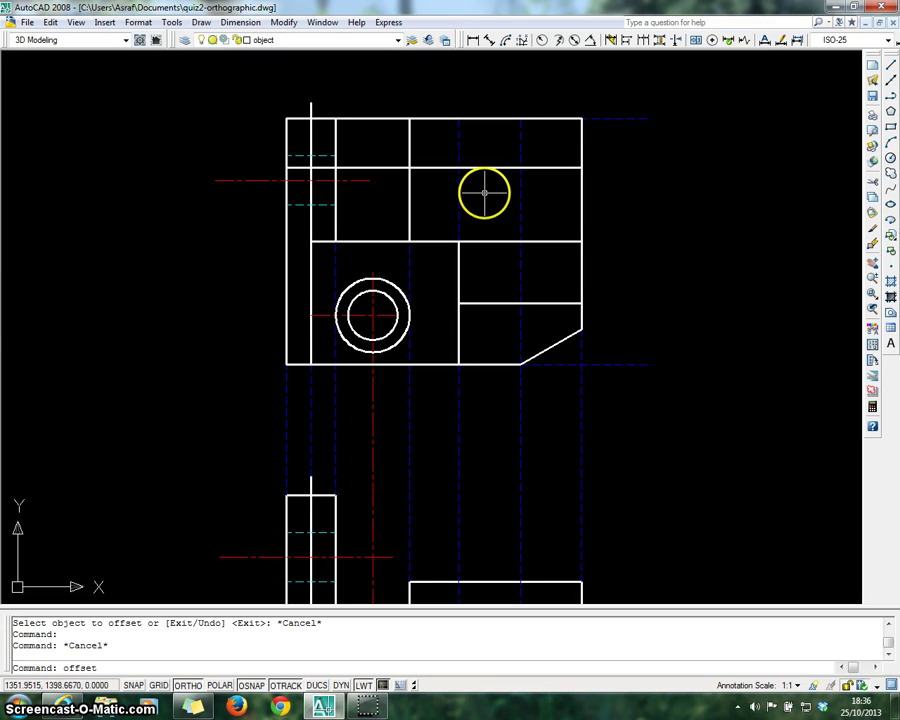
- Offset that new line a further 30 down, 50 below the top edge
{"action": "key", "text": "Return"}
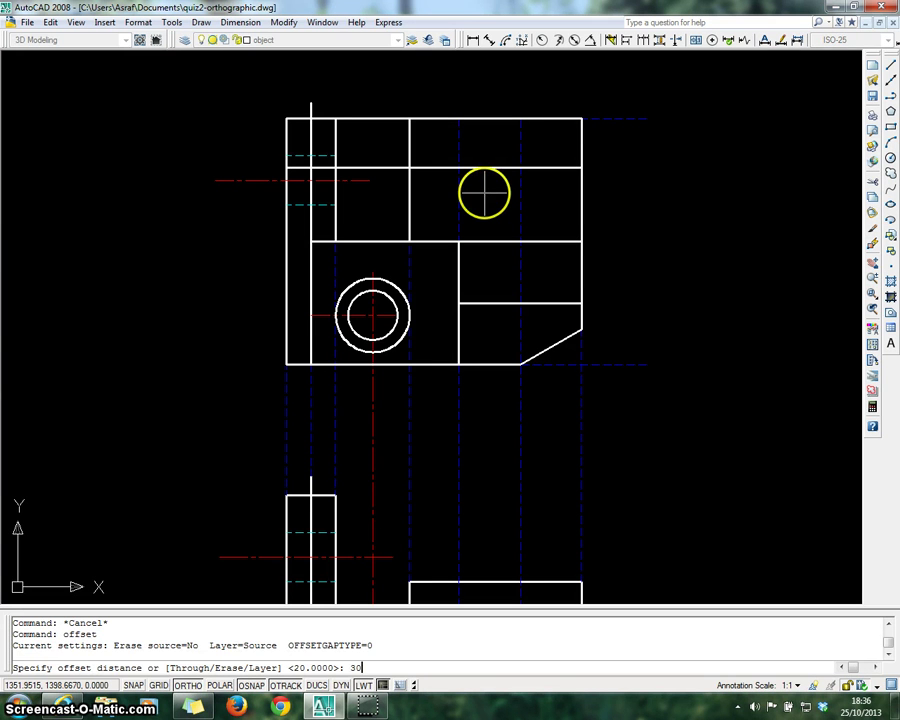
{"action": "key", "text": "Return"}
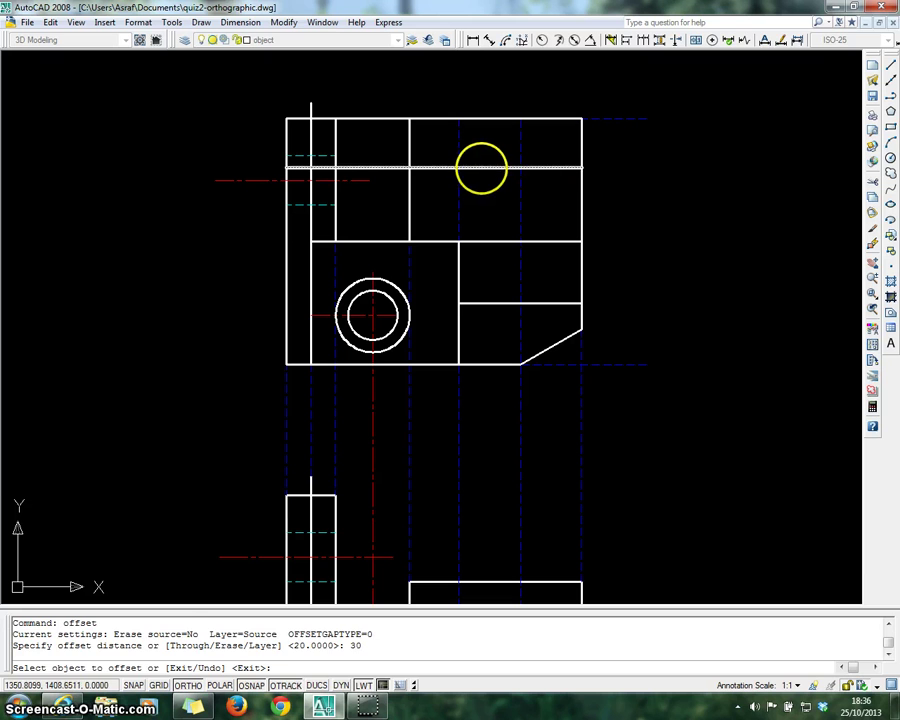
{"action": "left_click", "coordinate": [481, 167]}
{"action": "left_click", "coordinate": [488, 195]}
{"action": "key", "text": "Escape"}
- Move both new horizontal lines to the hidden layer
{"action": "left_click", "coordinate": [446, 166]}
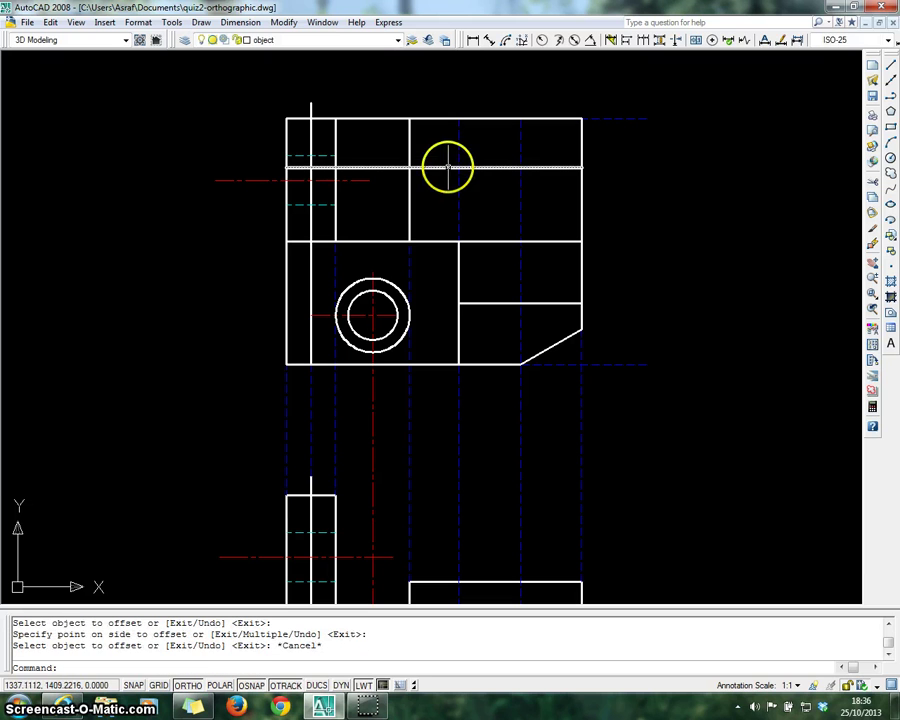
{"action": "left_click", "coordinate": [298, 241]}
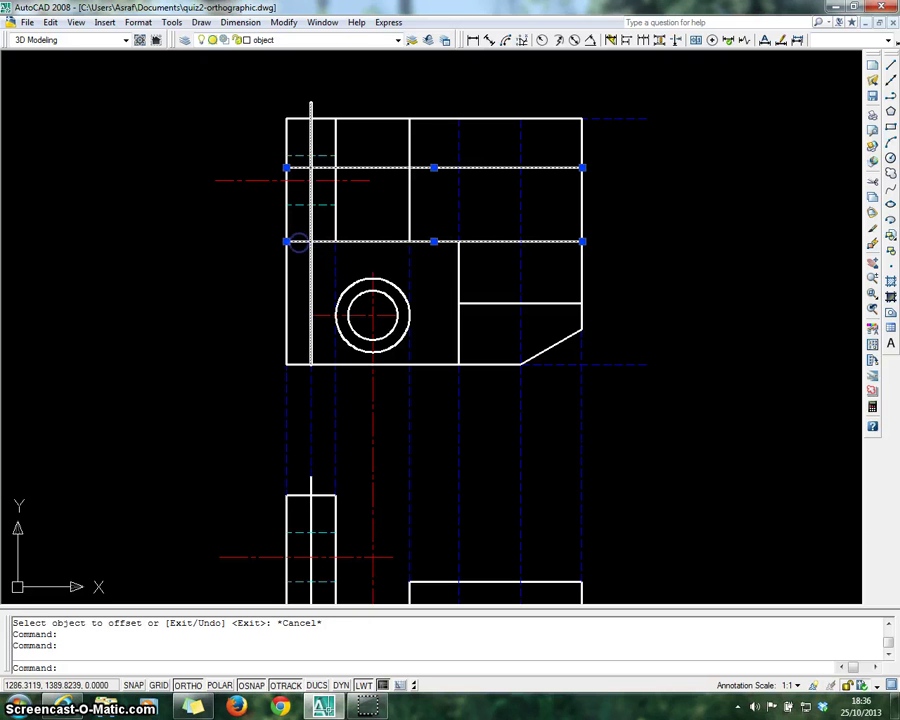
{"action": "left_click", "coordinate": [397, 40]}
{"action": "left_click", "coordinate": [325, 97]}
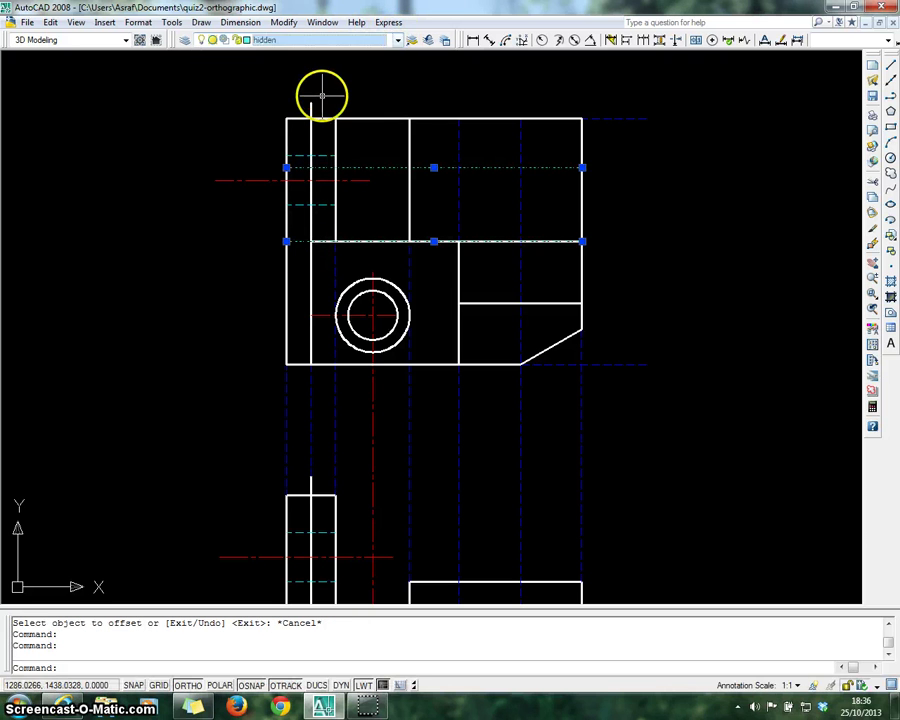
{"action": "key", "text": "Escape"}
- Erase the old projection and leftover reference lines around the views
{"action": "scroll", "coordinate": [197, 201], "scroll_direction": "up", "scroll_amount": 1}
{"action": "scroll", "coordinate": [197, 201], "scroll_direction": "down", "scroll_amount": 2}
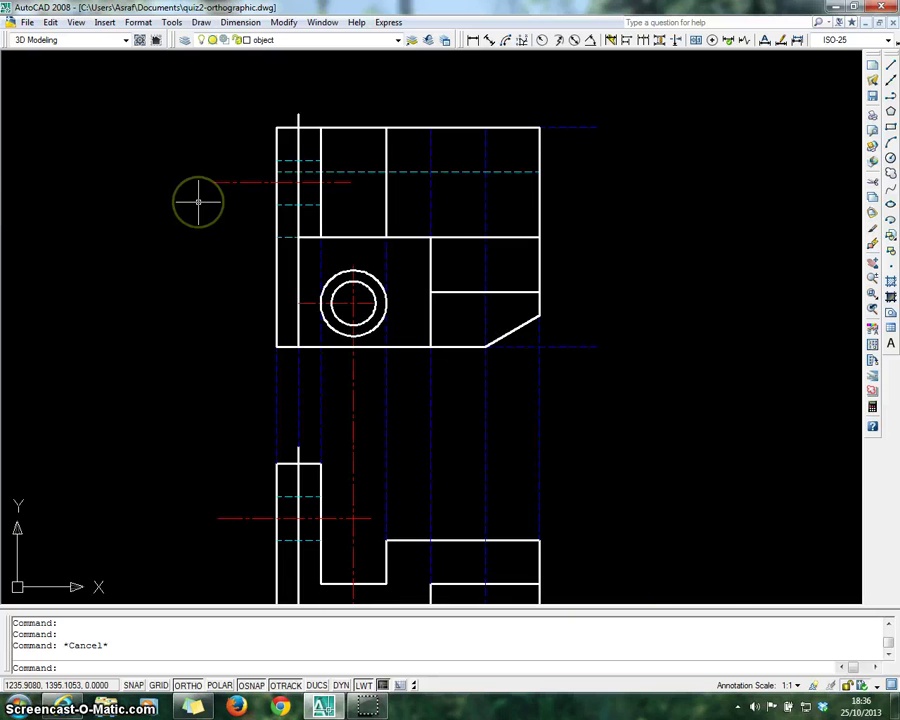
{"action": "scroll", "coordinate": [561, 202], "scroll_direction": "up", "scroll_amount": 2}
{"action": "scroll", "coordinate": [572, 204], "scroll_direction": "down", "scroll_amount": 2}
{"action": "scroll", "coordinate": [630, 230], "scroll_direction": "down", "scroll_amount": 2}
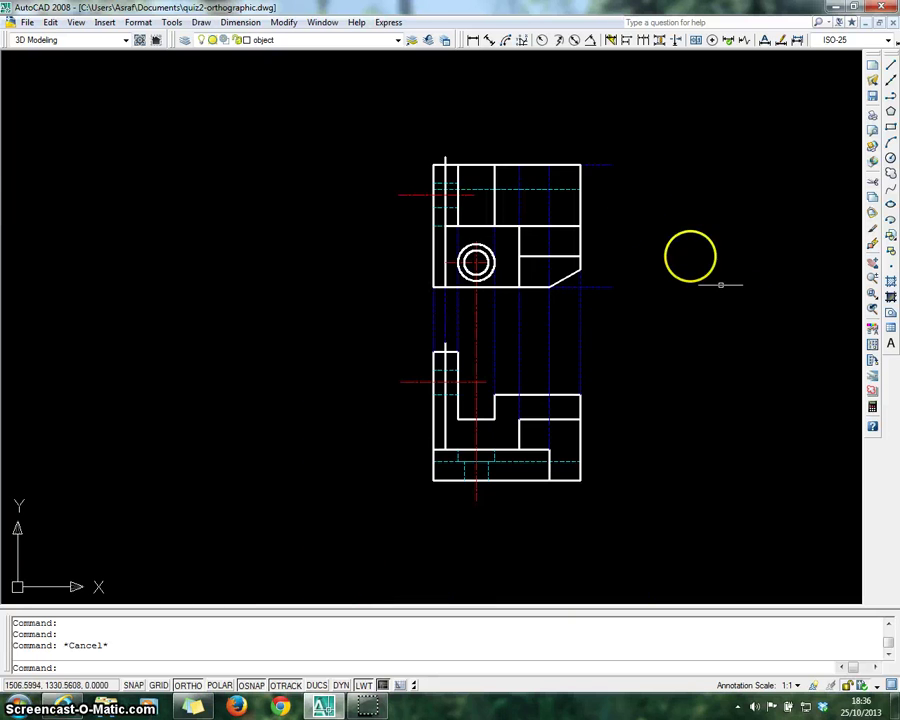
{"action": "scroll", "coordinate": [714, 280], "scroll_direction": "up", "scroll_amount": 2}
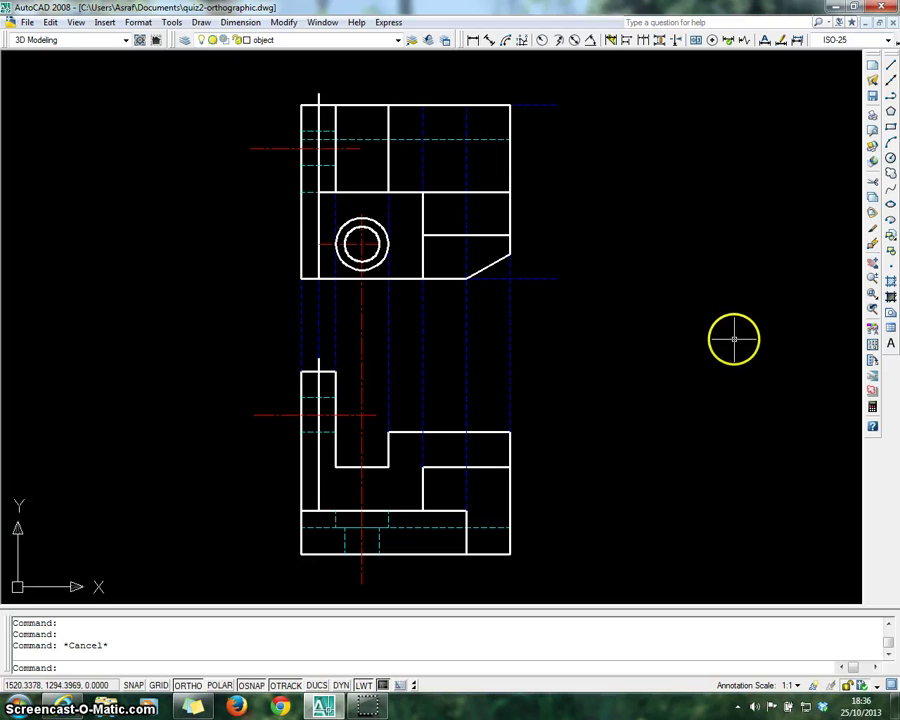
{"action": "type", "text": "l"}
{"action": "key", "text": "Escape"}
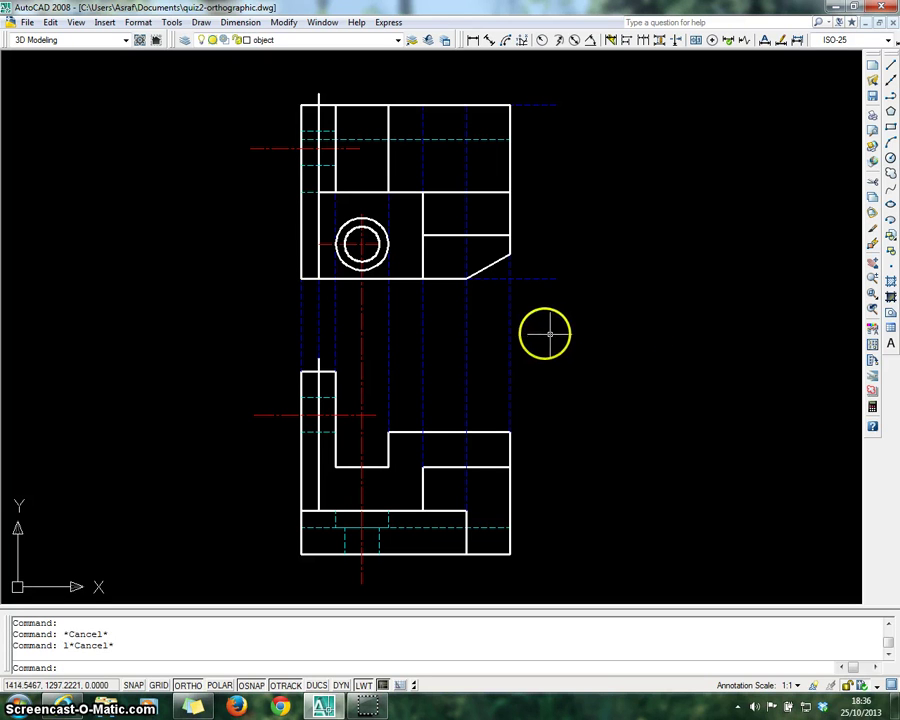
{"action": "left_click", "coordinate": [567, 335]}
{"action": "left_click", "coordinate": [383, 323]}
{"action": "key", "text": "Delete"}
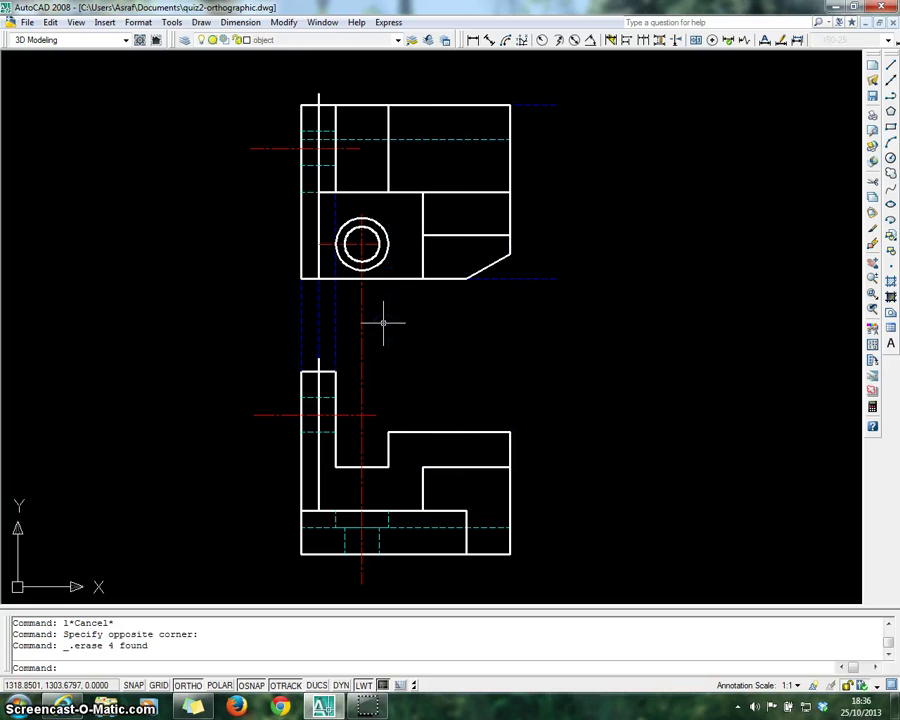
{"action": "left_click", "coordinate": [561, 302]}
{"action": "left_click", "coordinate": [538, 91]}
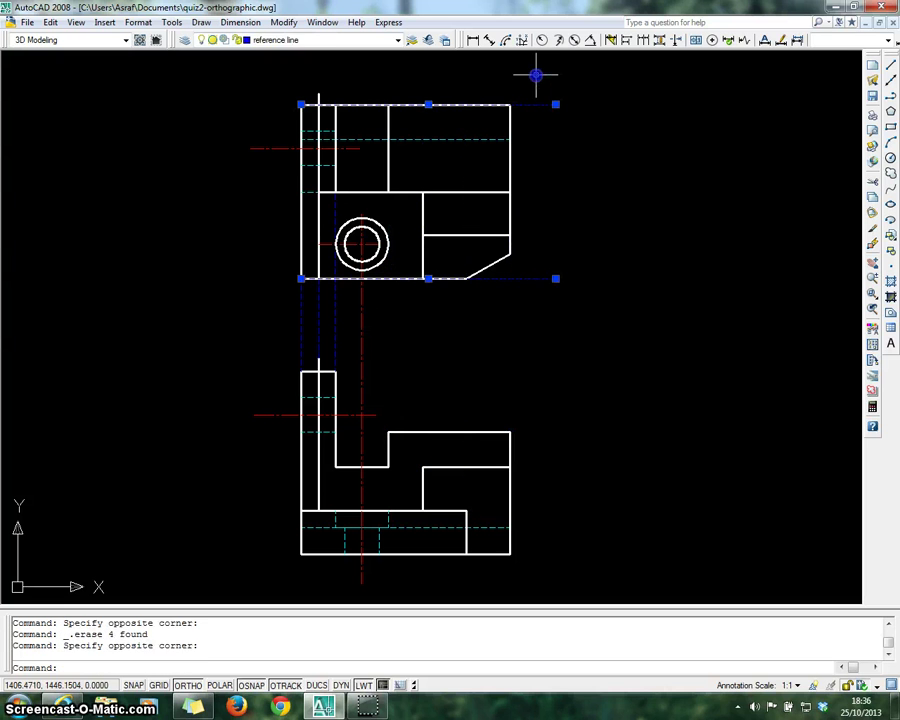
{"action": "key", "text": "Delete"}
{"action": "left_click", "coordinate": [350, 315]}
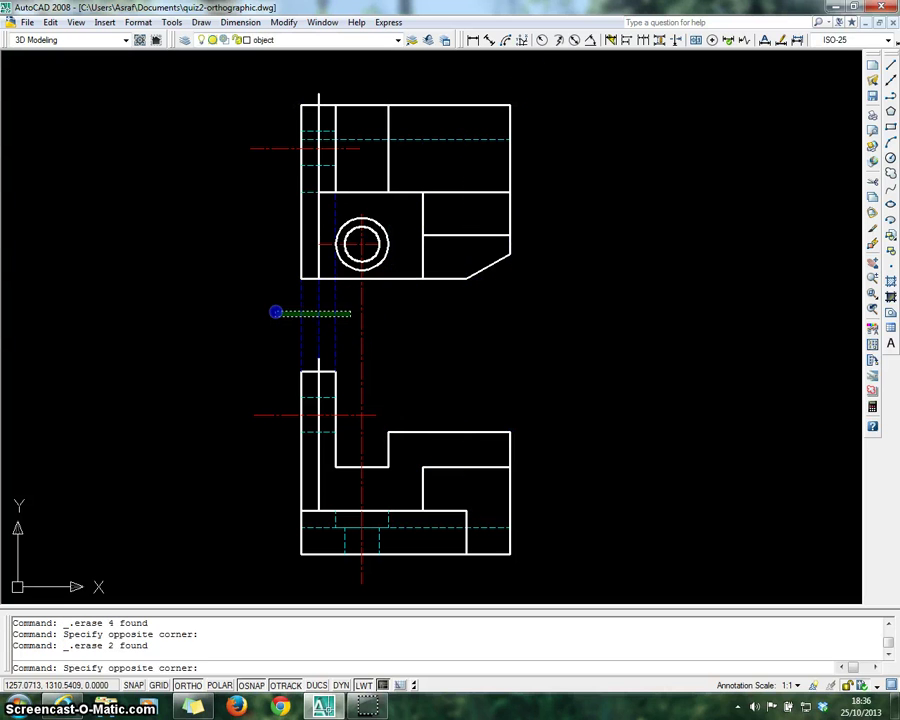
{"action": "left_click", "coordinate": [274, 310]}
{"action": "key", "text": "Delete"}
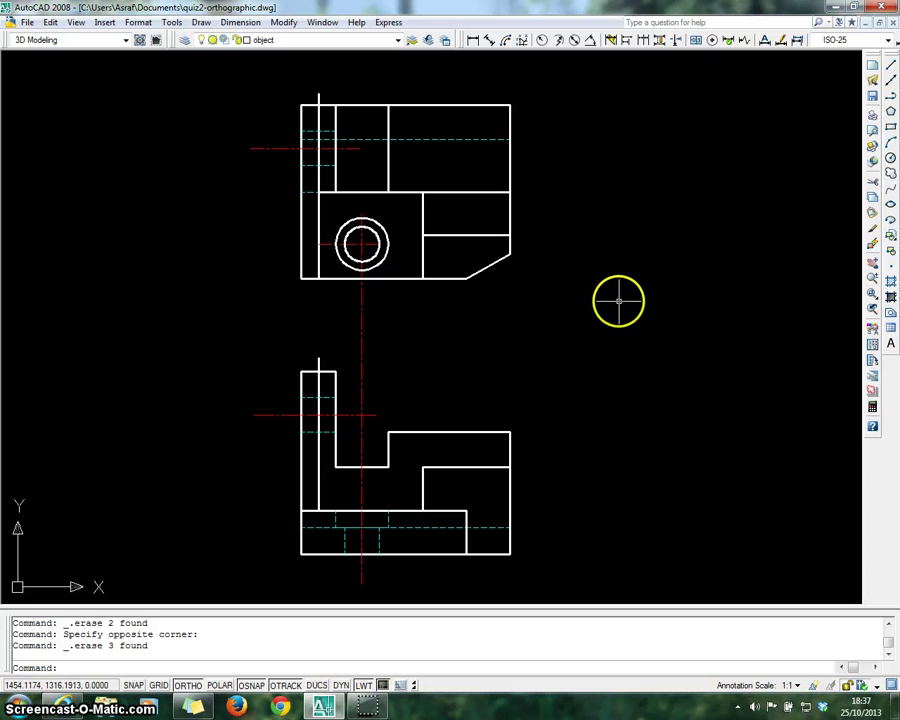
- Make reference line the current layer
{"action": "type", "text": "l"}
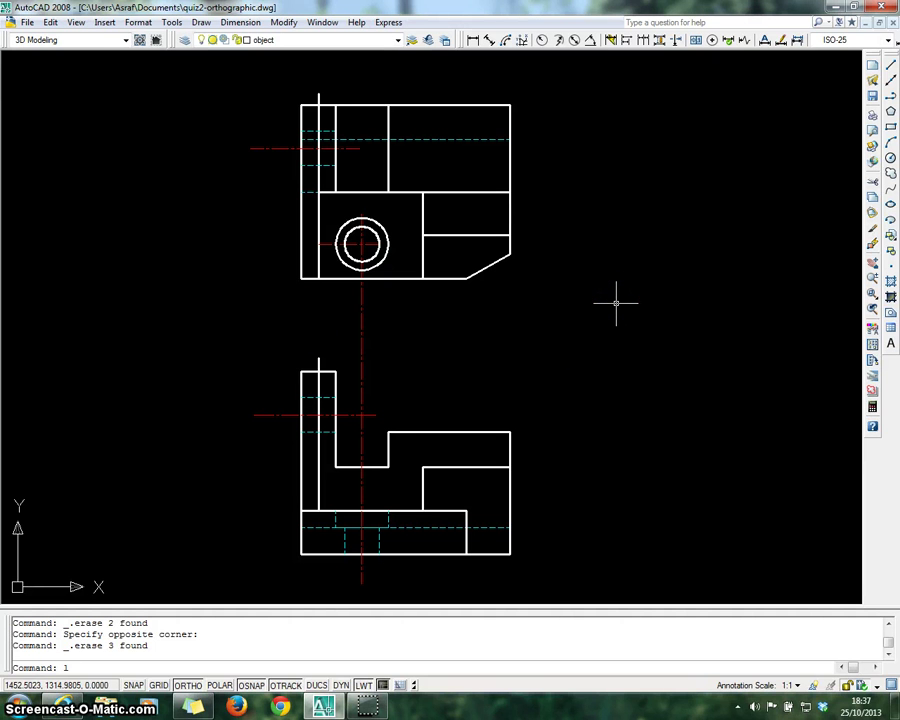
{"action": "key", "text": "Escape"}
{"action": "left_click", "coordinate": [396, 40]}
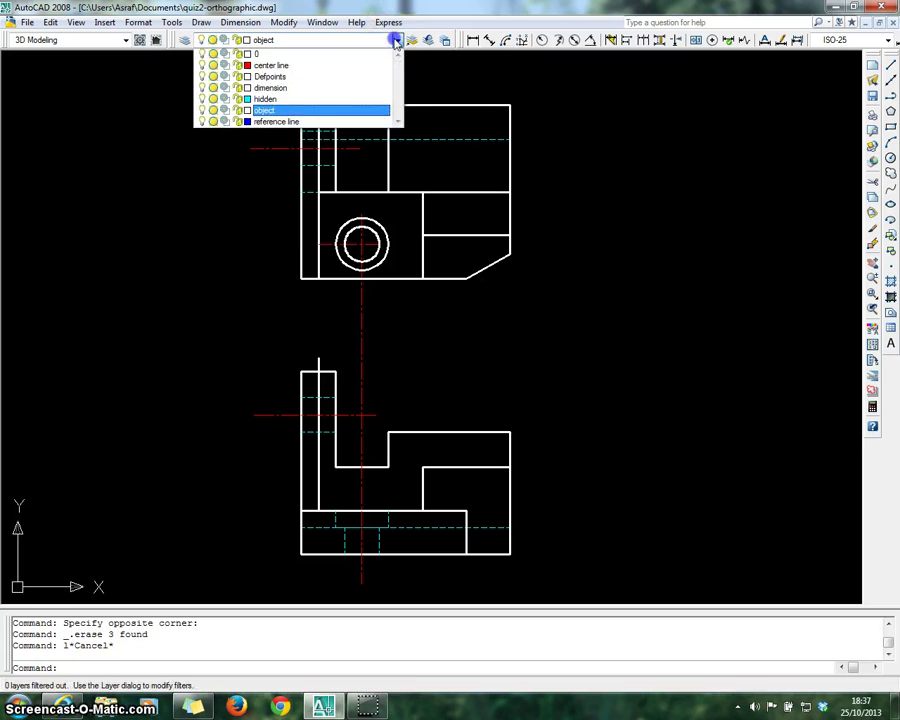
{"action": "left_click", "coordinate": [305, 121]}
{"action": "type", "text": "l"}
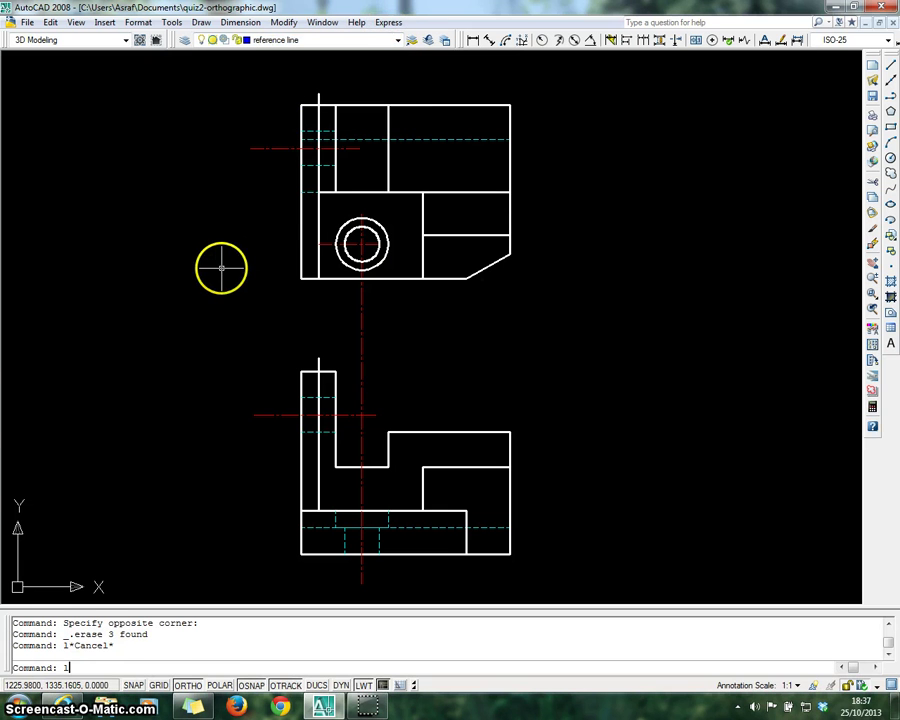
- Draw a horizontal reference line between the views and a vertical one right of them
{"action": "key", "text": "Return"}
{"action": "left_click", "coordinate": [191, 329]}
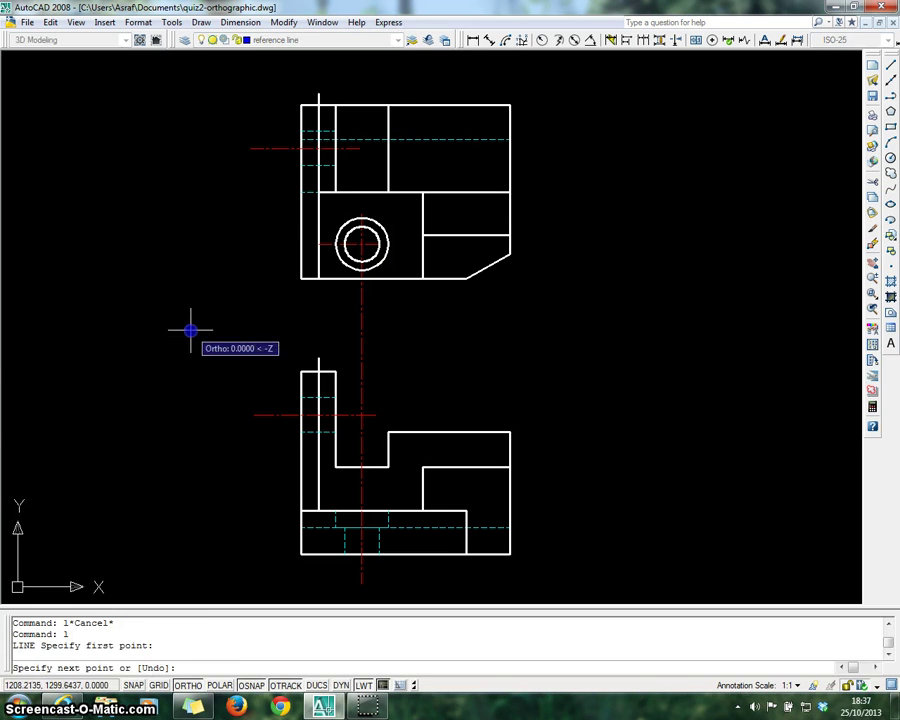
{"action": "left_click", "coordinate": [833, 322]}
{"action": "key", "text": "Return"}
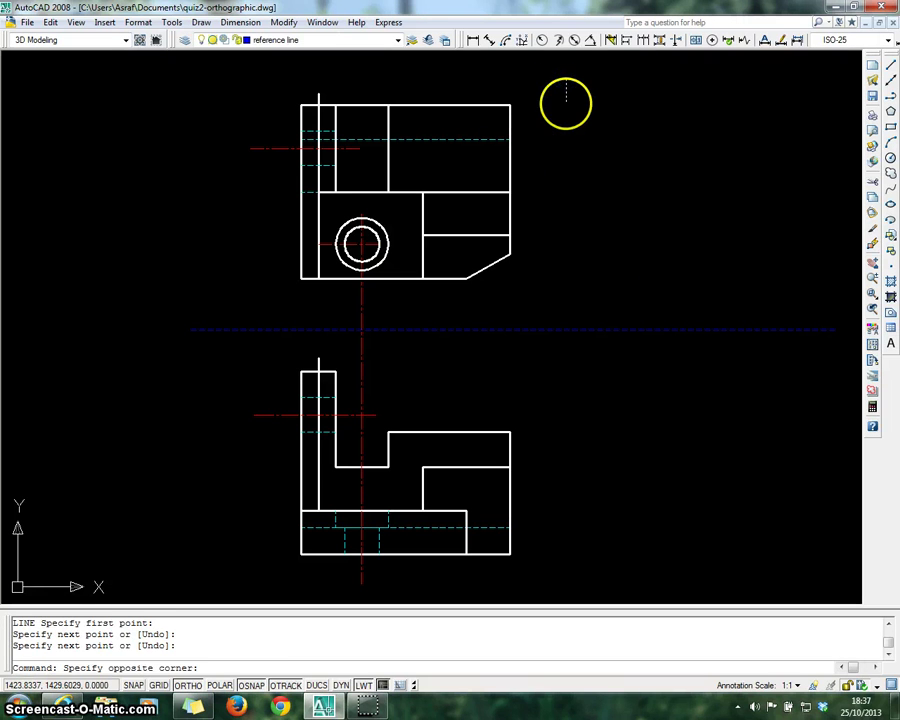
{"action": "key", "text": "Escape"}
{"action": "key", "text": "Return"}
{"action": "left_click", "coordinate": [570, 62]}
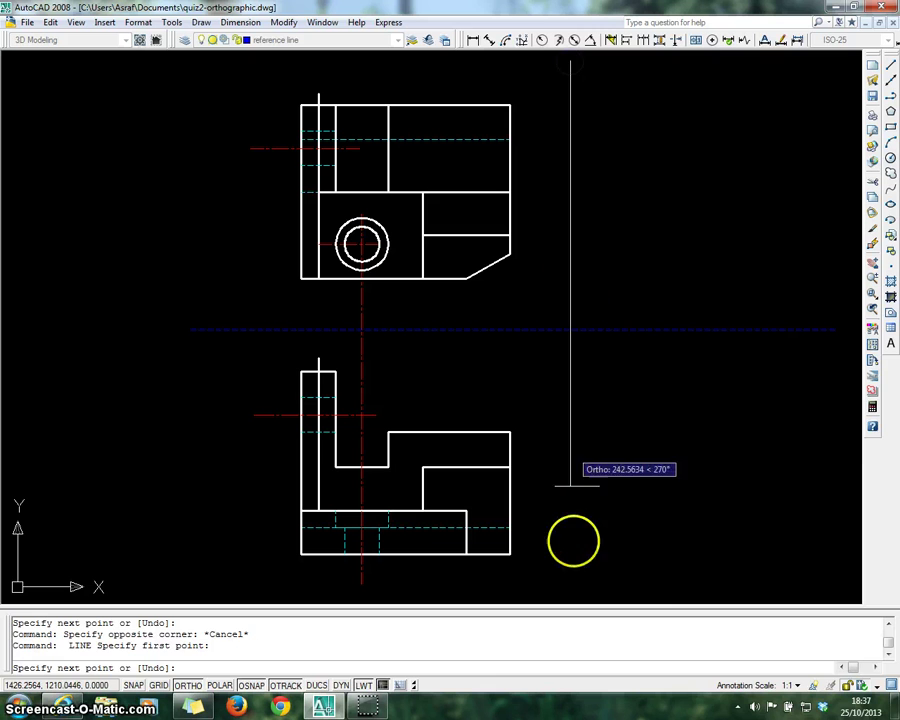
{"action": "left_click", "coordinate": [571, 573]}
{"action": "key", "text": "Return"}
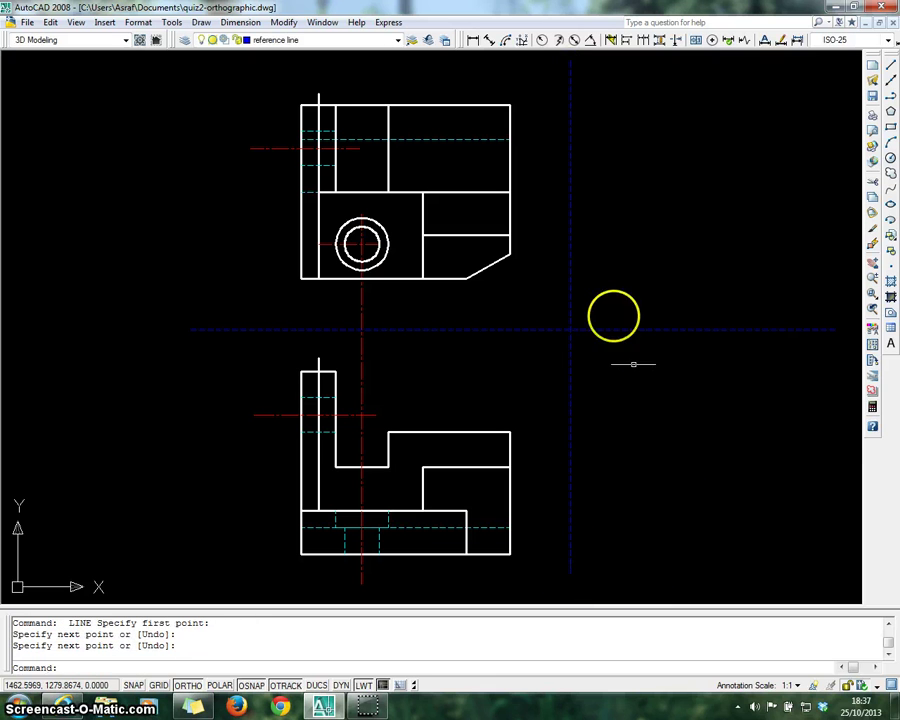
{"action": "type", "text": "l"}
- Draw a 250-long 45° miter line from the reference lines' intersection
{"action": "key", "text": "Return"}
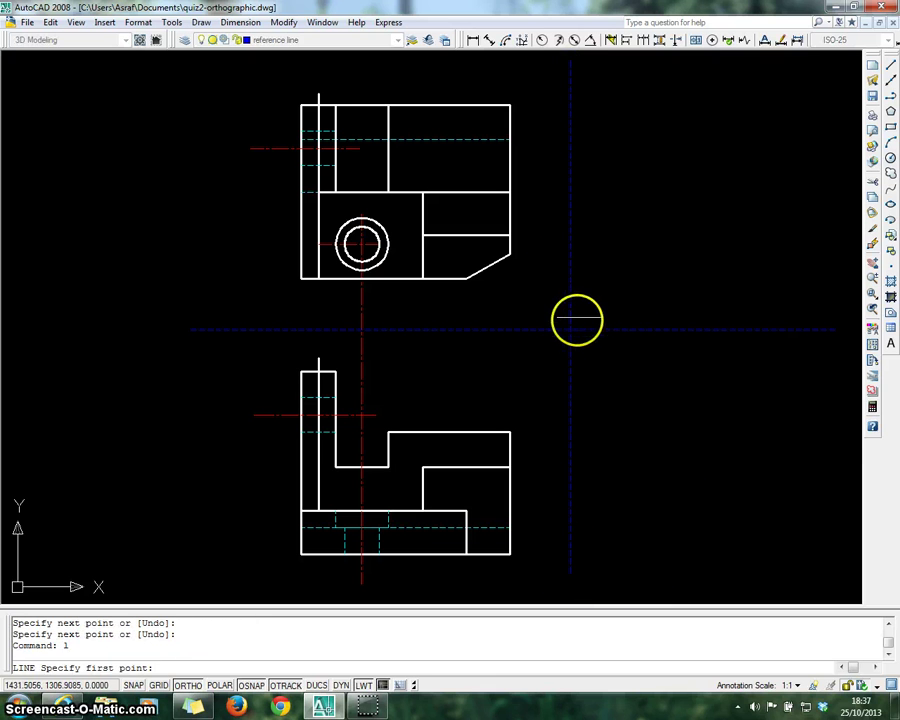
{"action": "left_click", "coordinate": [571, 327]}
{"action": "type", "text": "@250<9"}
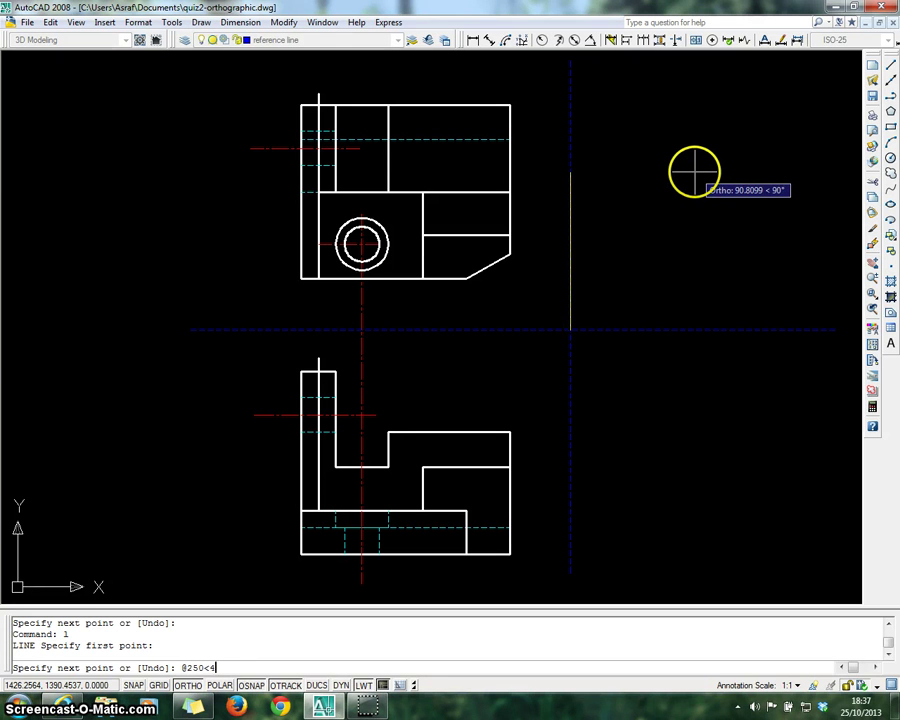
{"action": "type", "text": "5"}
{"action": "key", "text": "Return"}
{"action": "key", "text": "Escape"}
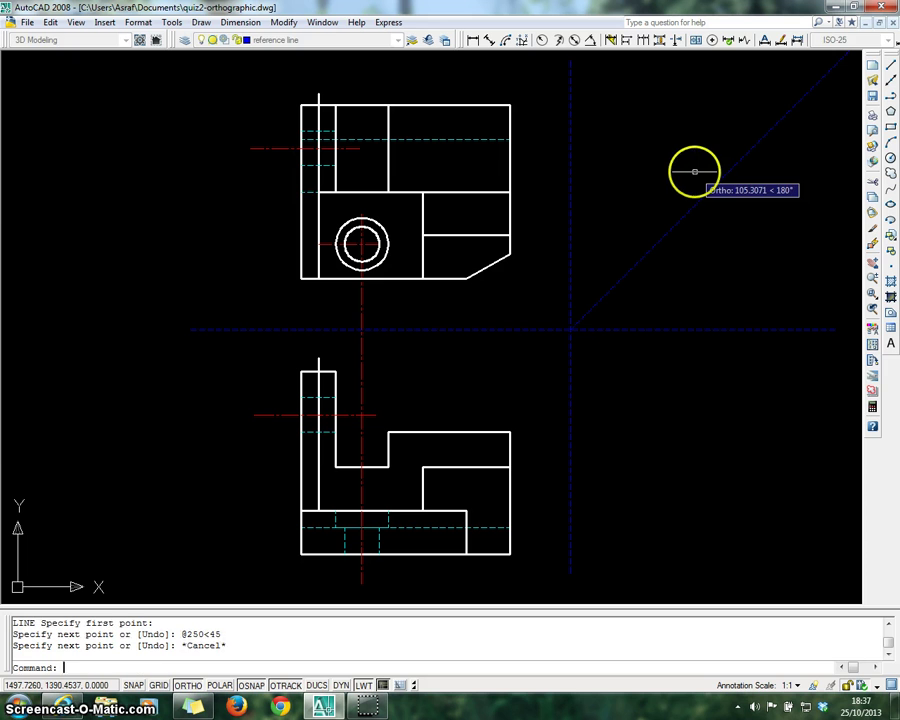
{"action": "key", "text": "Return"}
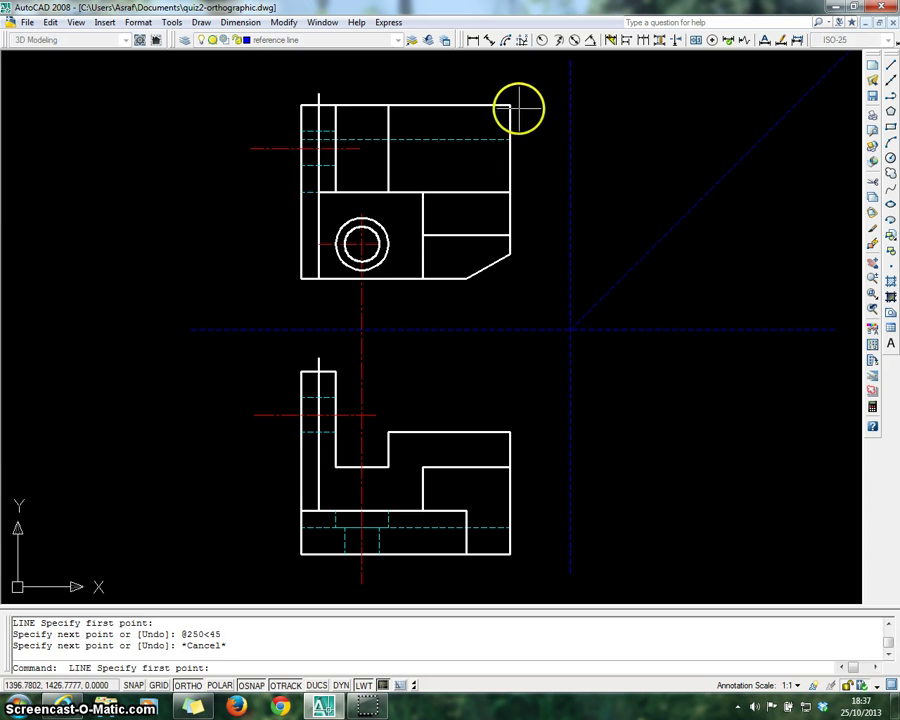
- Project the upper view's top edge to the miter line and turn it vertically down
{"action": "left_click", "coordinate": [508, 104]}
{"action": "left_click", "coordinate": [824, 106]}
{"action": "key", "text": "Return"}
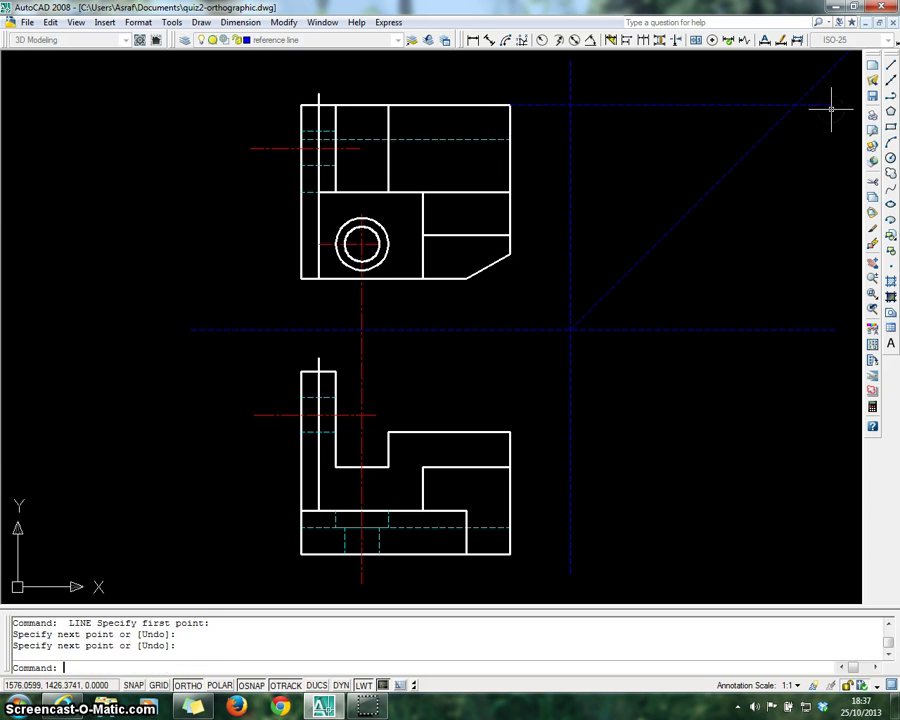
{"action": "left_click", "coordinate": [804, 104]}
{"action": "key", "text": "Return"}
{"action": "left_click", "coordinate": [796, 104]}
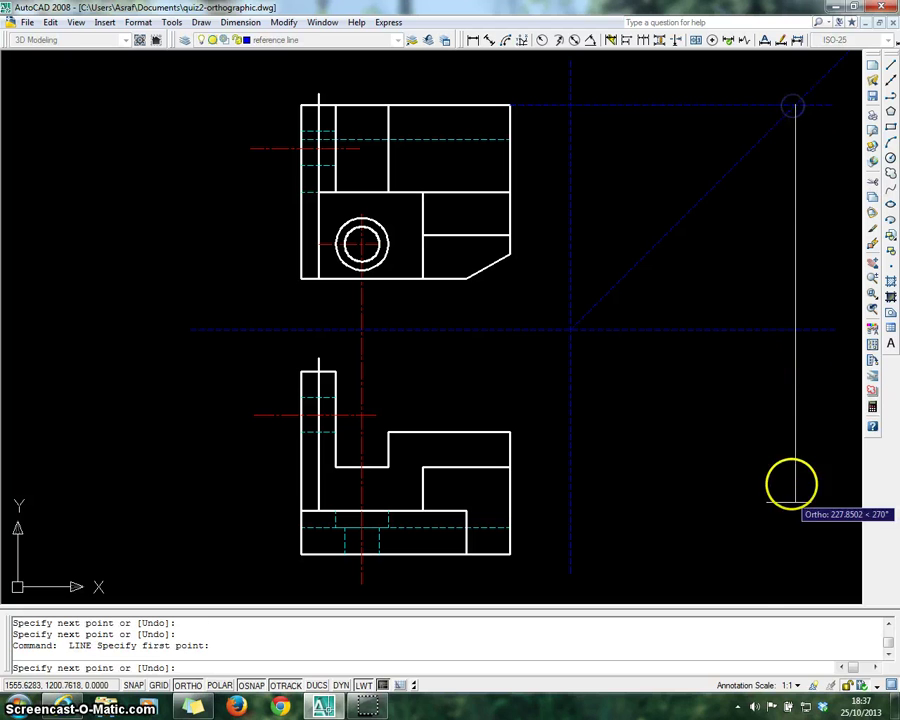
{"action": "left_click", "coordinate": [790, 580]}
{"action": "key", "text": "Return"}
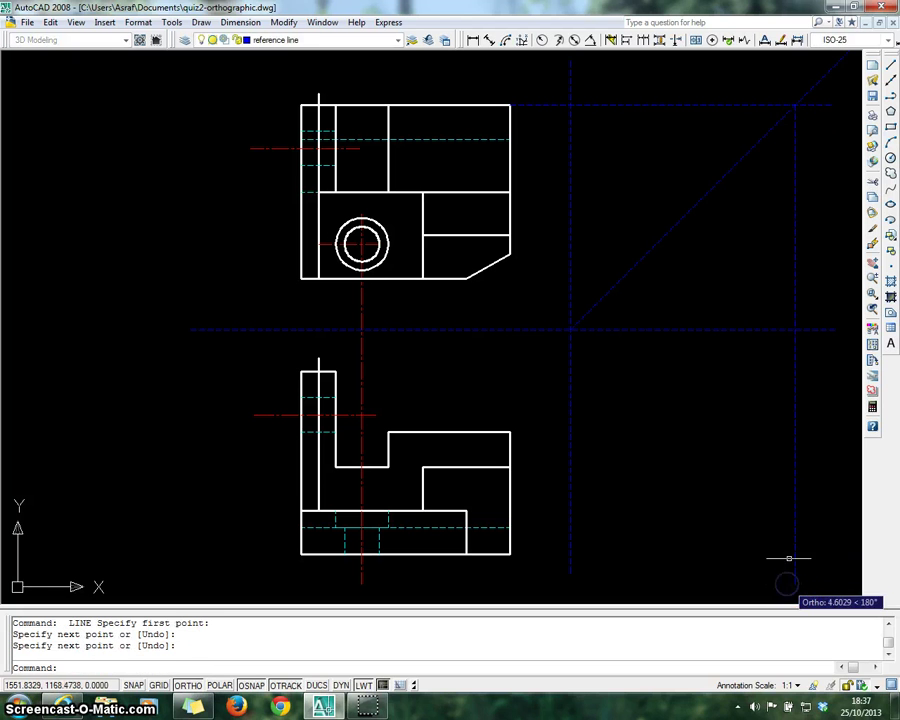
- Project the next upper-view edge to the miter line and drop it vertically
{"action": "key", "text": "Return"}
{"action": "left_click", "coordinate": [509, 138]}
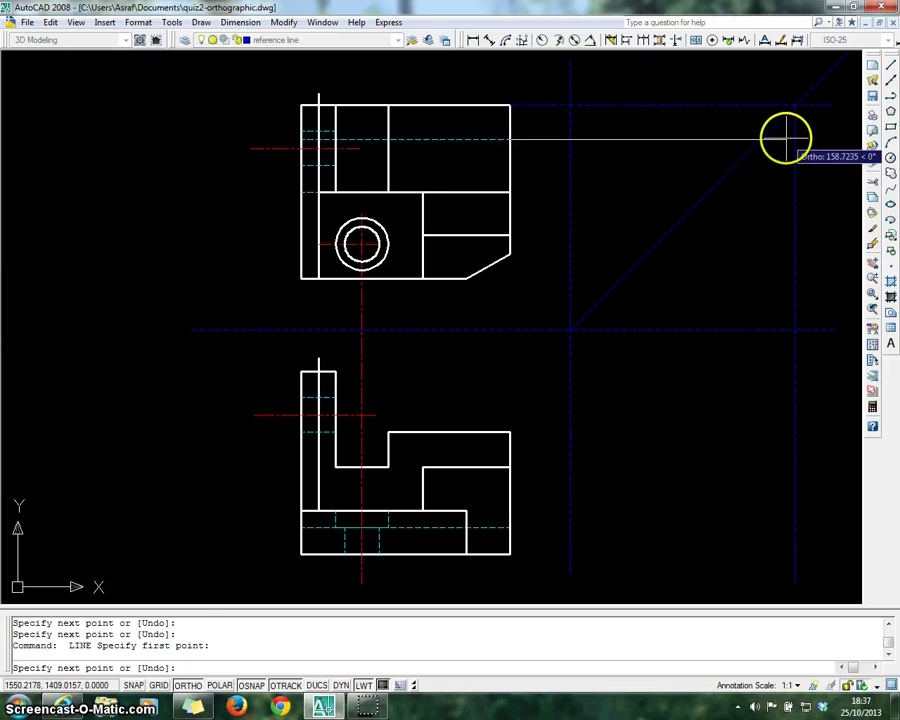
{"action": "left_click", "coordinate": [772, 138]}
{"action": "key", "text": "Return"}
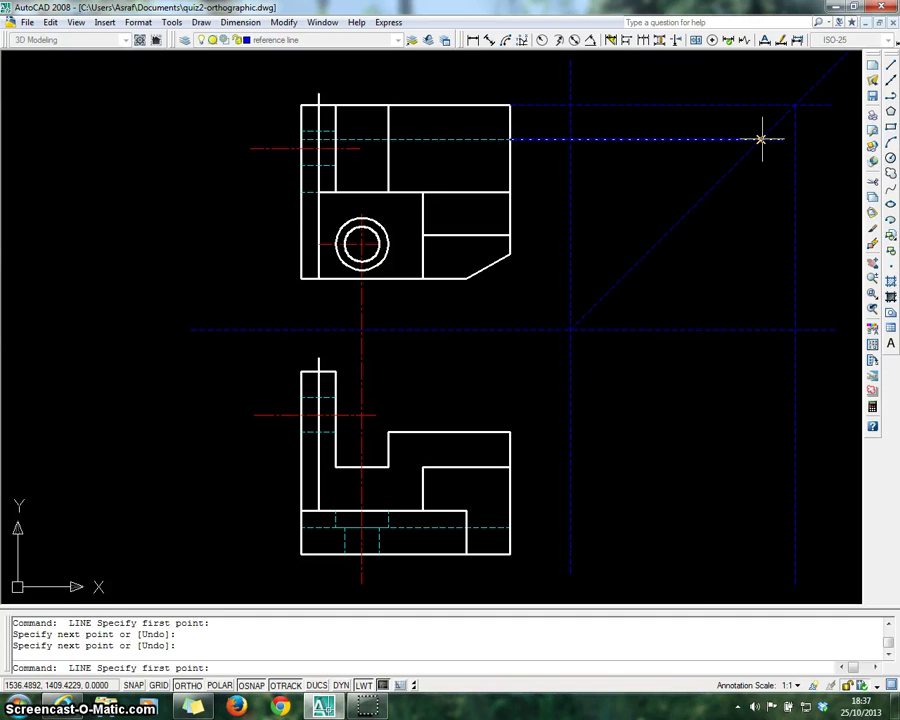
{"action": "key", "text": "Return"}
{"action": "left_click", "coordinate": [760, 139]}
{"action": "left_click", "coordinate": [760, 580]}
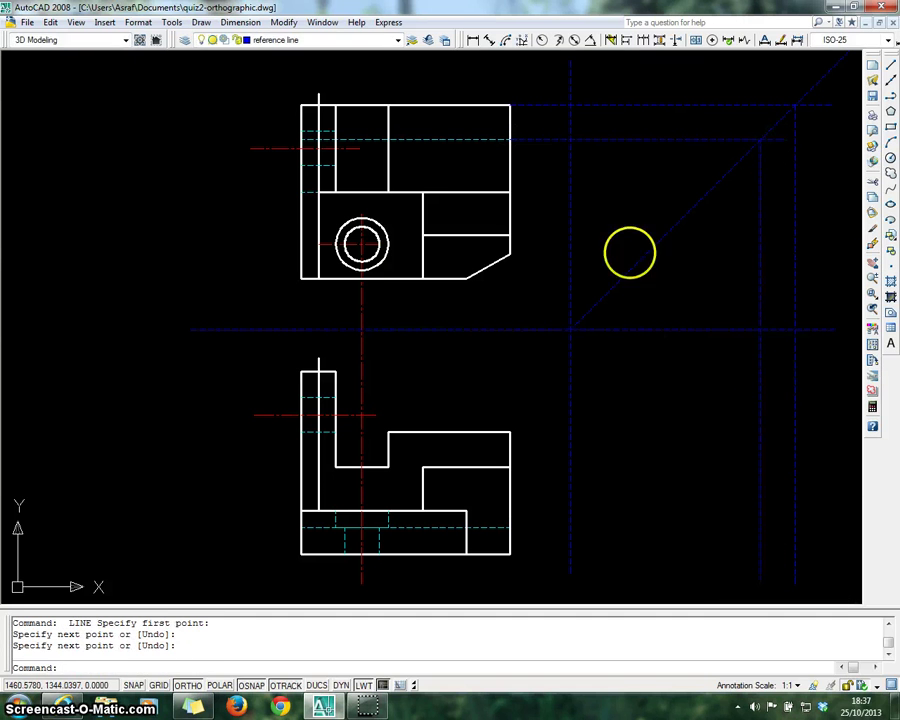
- Project the third upper-view edge to the miter line and down vertically
{"action": "key", "text": "Return"}
{"action": "left_click", "coordinate": [510, 191]}
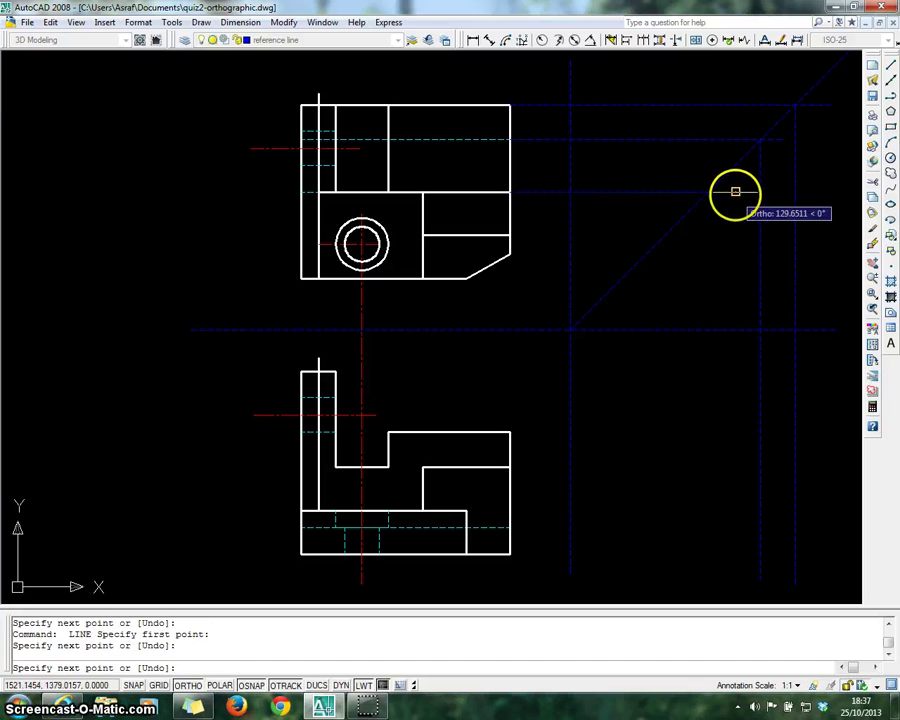
{"action": "left_click", "coordinate": [708, 191]}
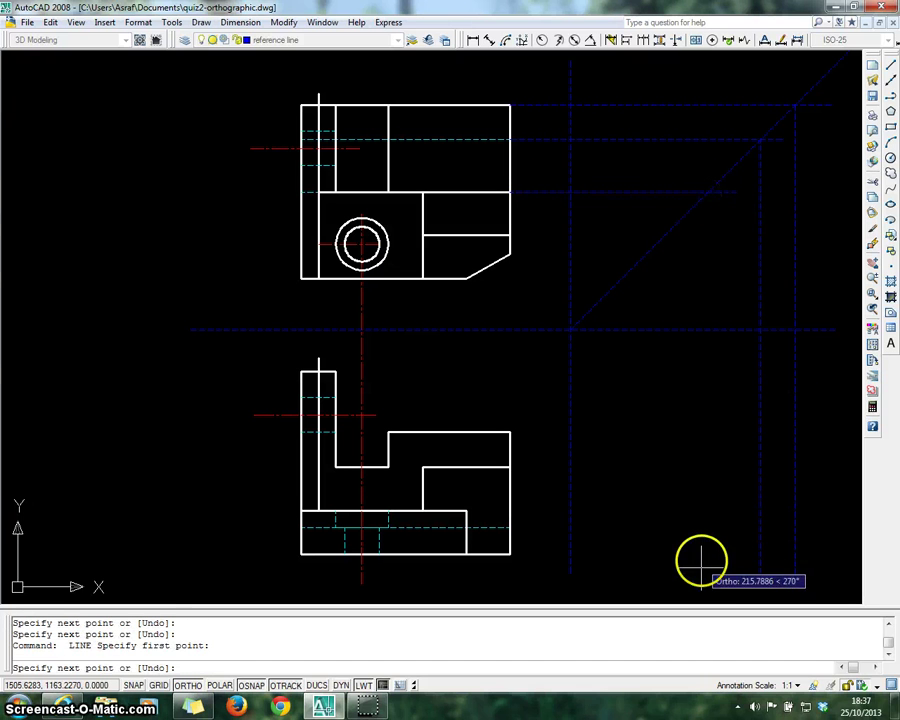
{"action": "left_click", "coordinate": [708, 585]}
{"action": "key", "text": "Return"}
- Project the inner corner edge to the miter line and drop it vertically
{"action": "key", "text": "Return"}
{"action": "left_click", "coordinate": [510, 236]}
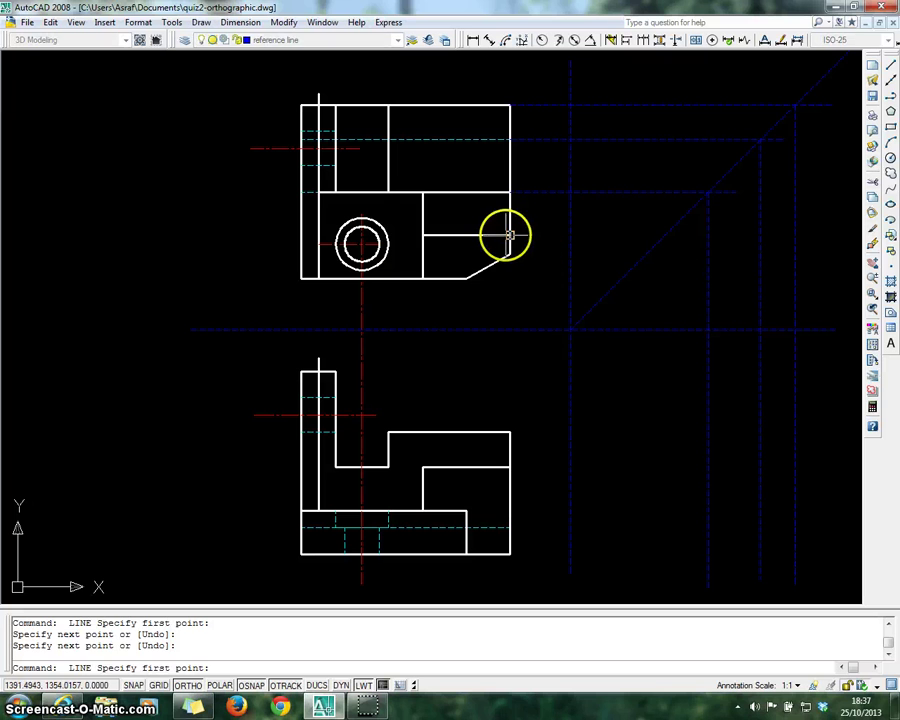
{"action": "left_click", "coordinate": [675, 236]}
{"action": "key", "text": "Return"}
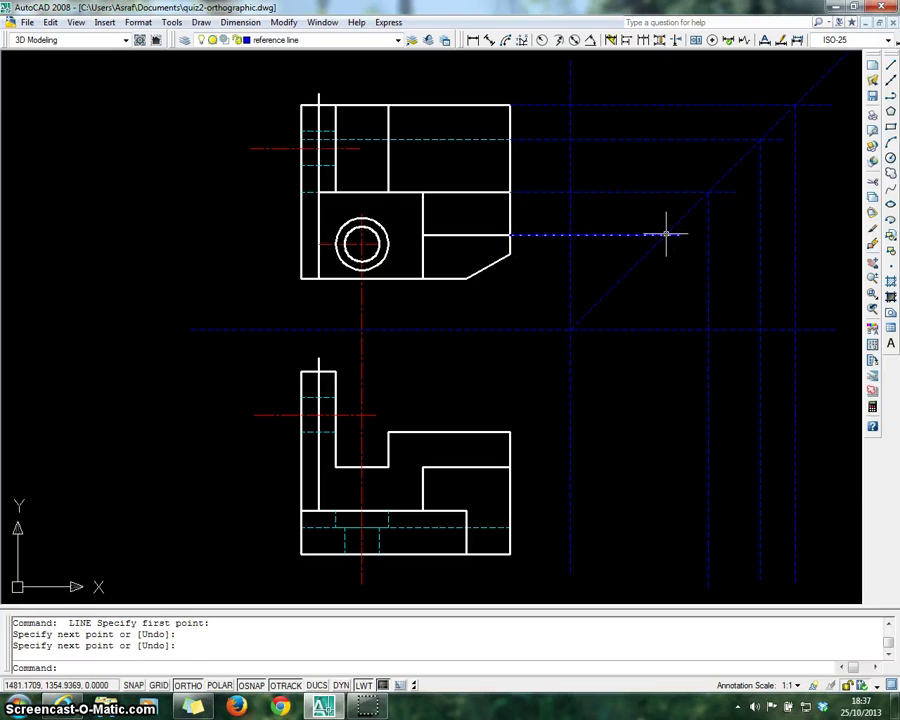
- Start a projection line from the sloped edge's corner, then undo it
{"action": "key", "text": "Return"}
{"action": "left_click", "coordinate": [665, 236]}
{"action": "left_click", "coordinate": [663, 587]}
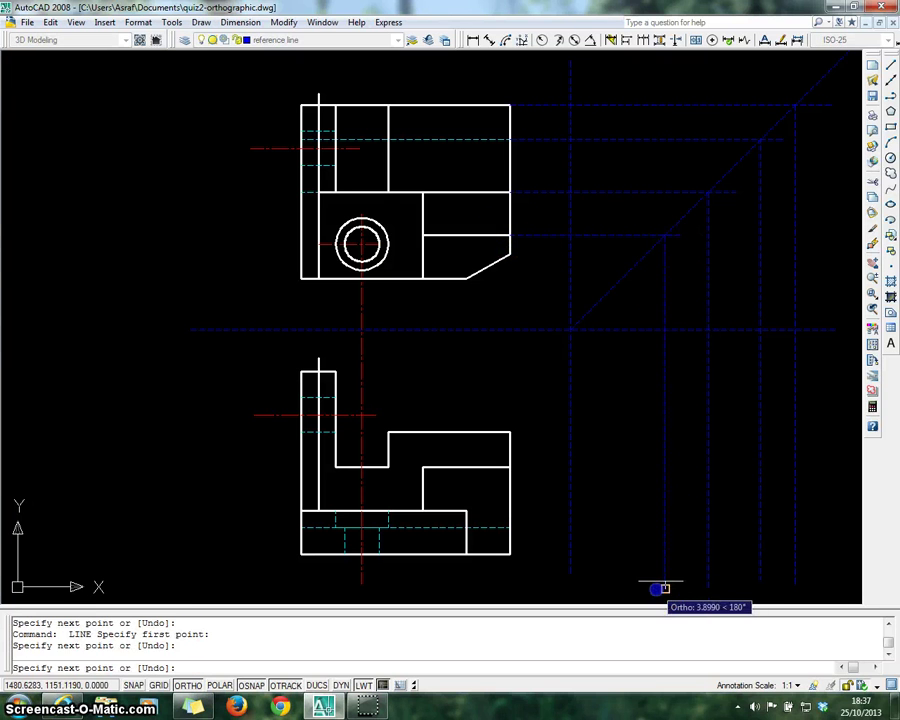
{"action": "key", "text": "Return"}
{"action": "key", "text": "Return"}
{"action": "left_click", "coordinate": [511, 256]}
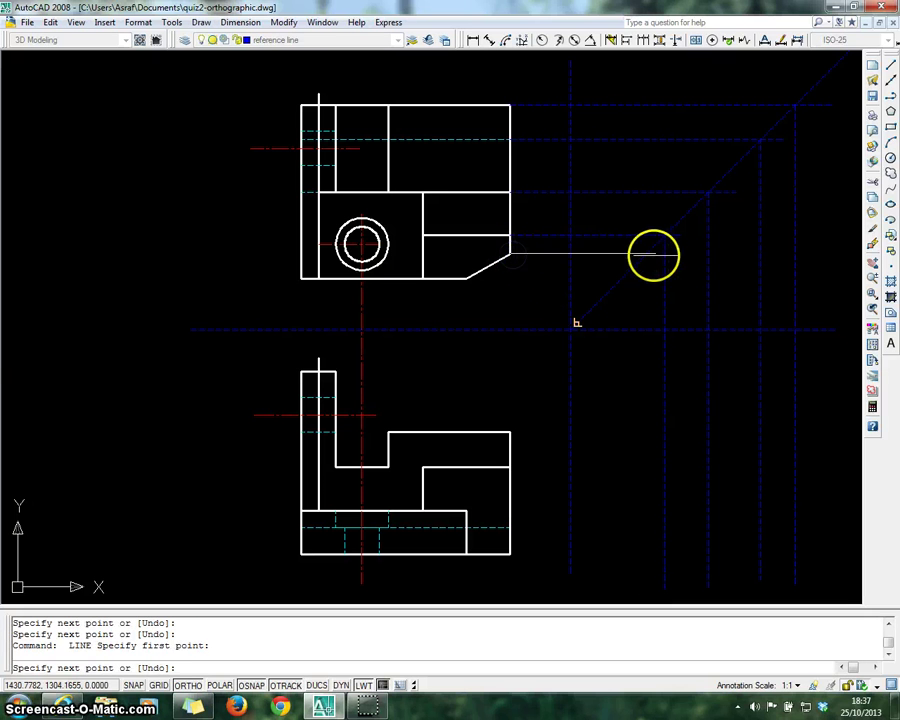
{"action": "left_click", "coordinate": [656, 253]}
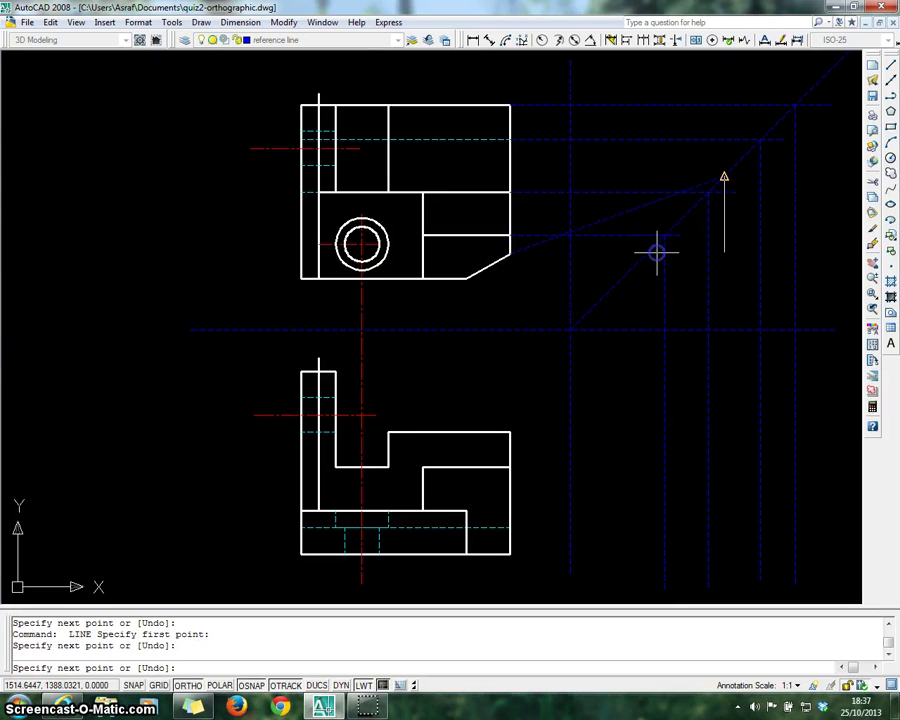
{"action": "type", "text": "u"}
{"action": "key", "text": "Return"}
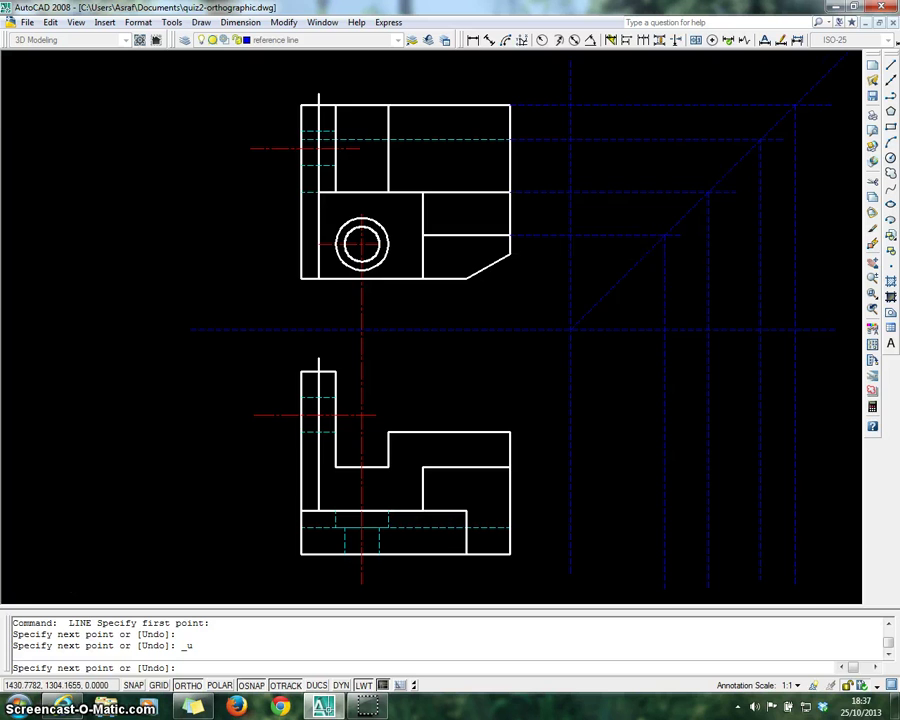
- Draw a vertical projector down from the miter line, then pan to recentre the views
{"action": "scroll", "coordinate": [656, 255], "scroll_direction": "up", "scroll_amount": 5}
{"action": "right_click", "coordinate": [621, 249]}
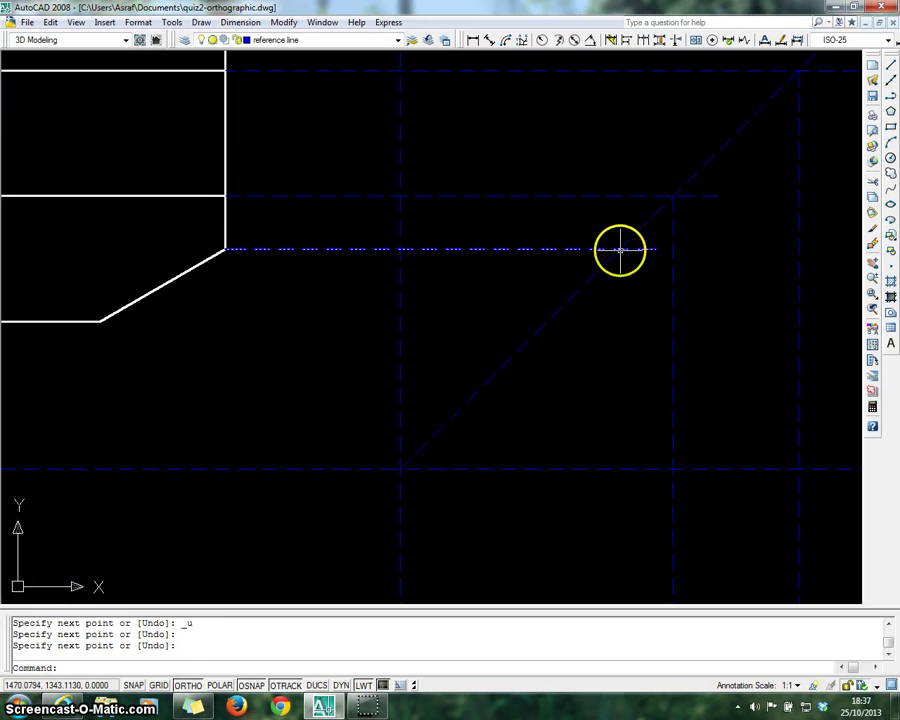
{"action": "right_click", "coordinate": [621, 249]}
{"action": "left_click", "coordinate": [620, 250]}
{"action": "scroll", "coordinate": [615, 378], "scroll_direction": "down", "scroll_amount": 3}
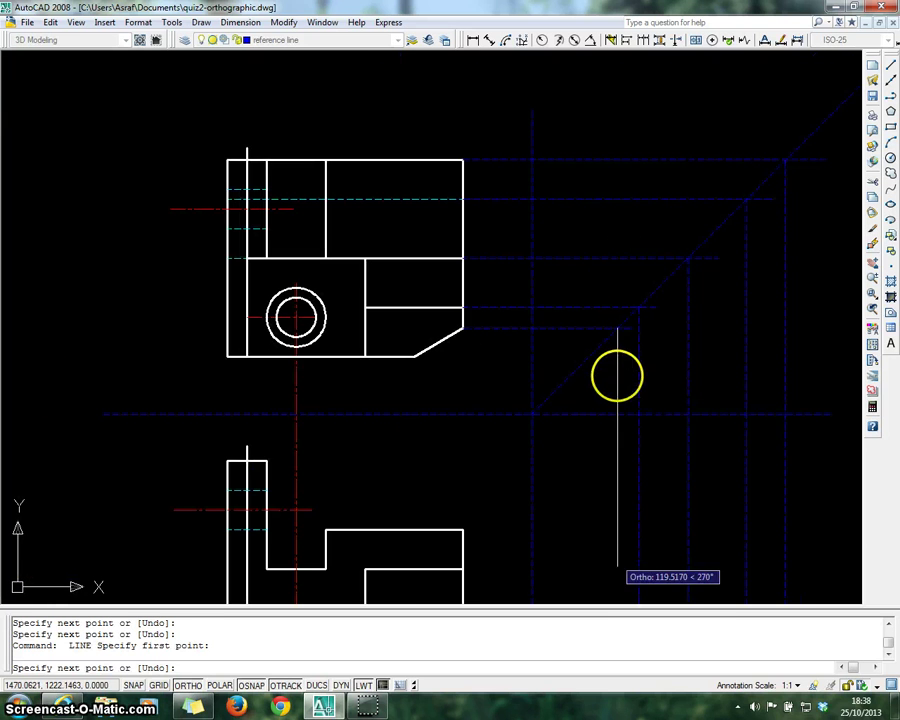
{"action": "scroll", "coordinate": [622, 585], "scroll_direction": "down", "scroll_amount": 3}
{"action": "left_click", "coordinate": [623, 599]}
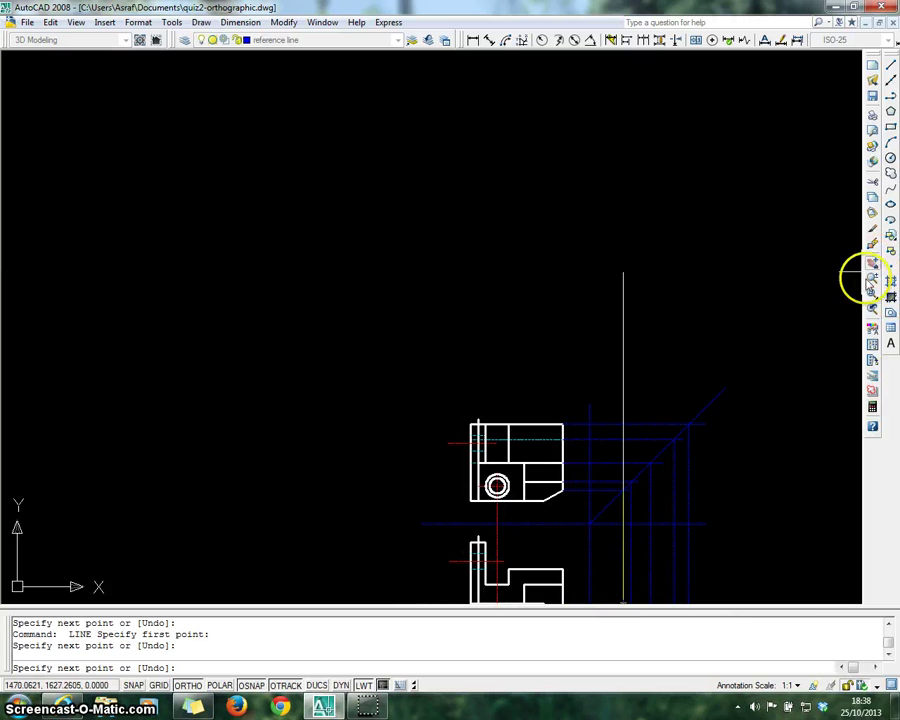
{"action": "key", "text": "Escape"}
{"action": "left_click", "coordinate": [870, 262]}
{"action": "left_click_drag", "start_coordinate": [762, 357], "coordinate": [636, 142]}
{"action": "key", "text": "Escape"}
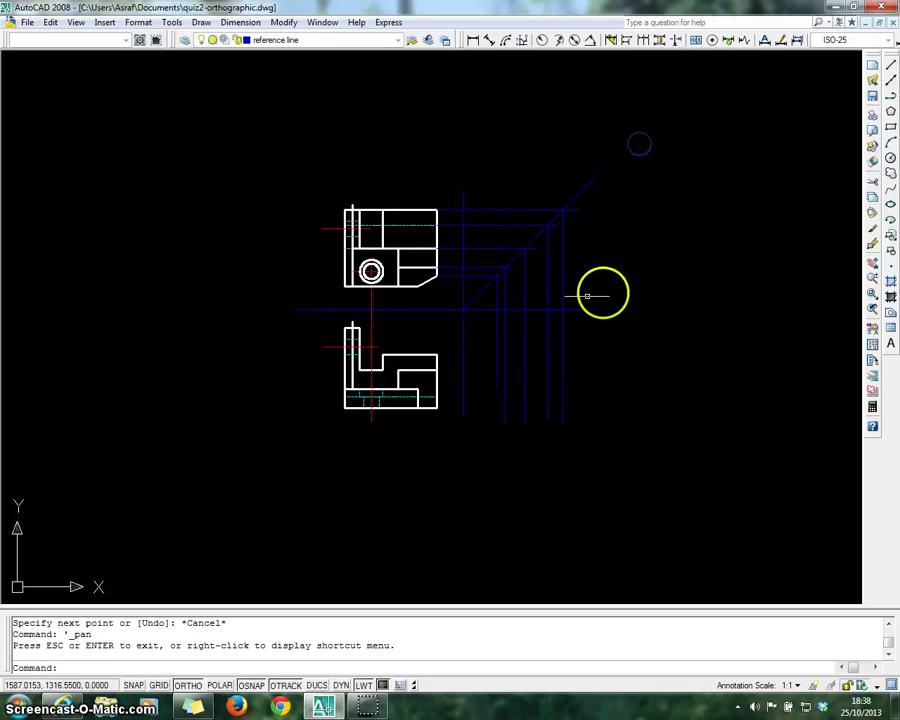
- Project the chamfer's lower corner horizontally across to the 45° miter line
{"action": "scroll", "coordinate": [625, 259], "scroll_direction": "up", "scroll_amount": 3}
{"action": "key", "text": "Return"}
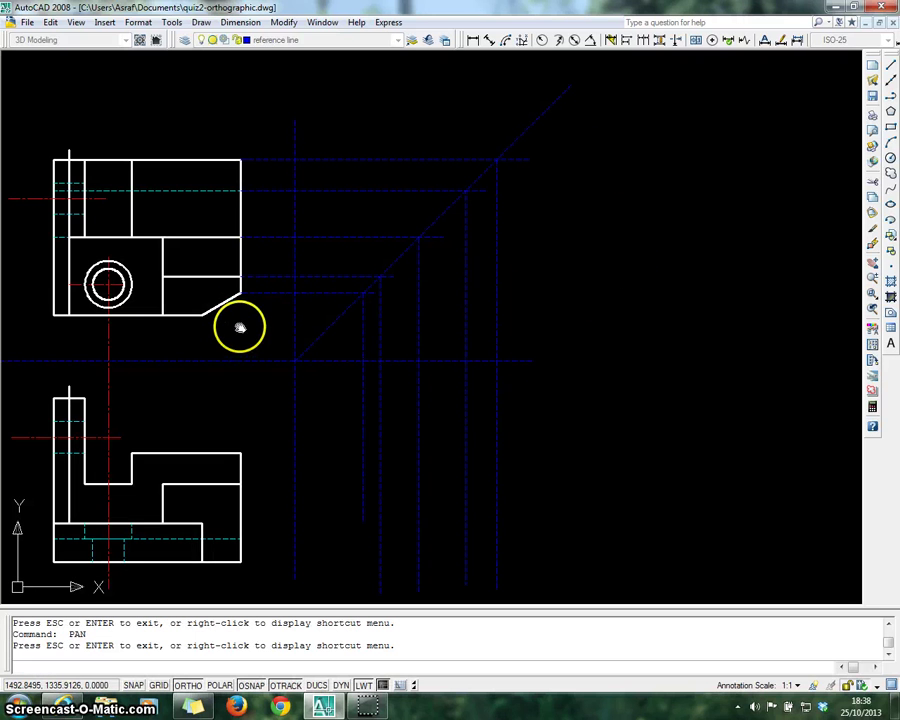
{"action": "key", "text": "Escape"}
{"action": "type", "text": "l"}
{"action": "key", "text": "Return"}
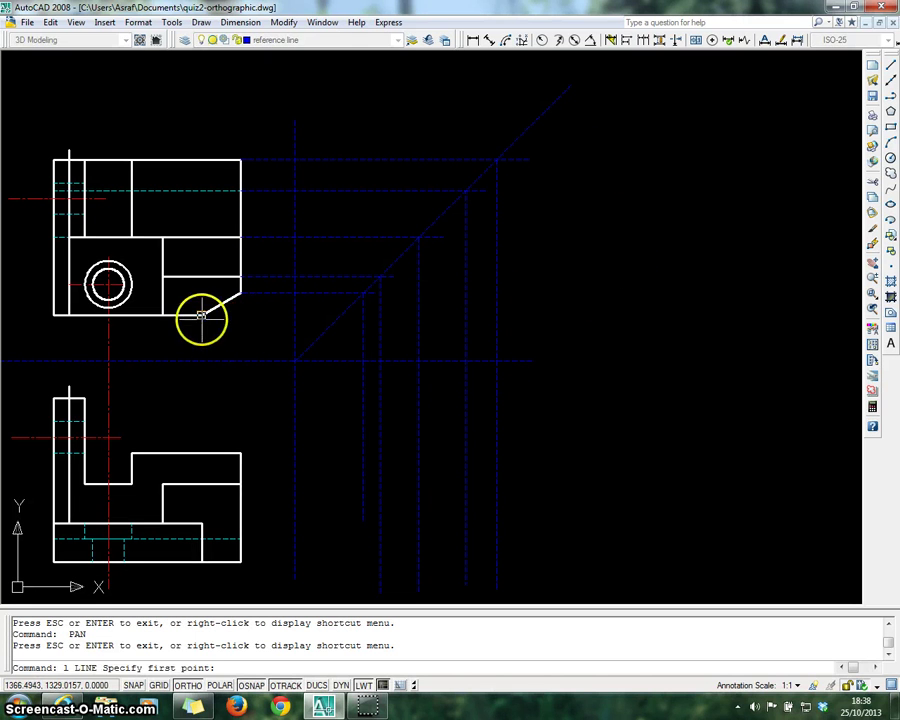
{"action": "left_click", "coordinate": [203, 315]}
{"action": "left_click", "coordinate": [294, 361]}
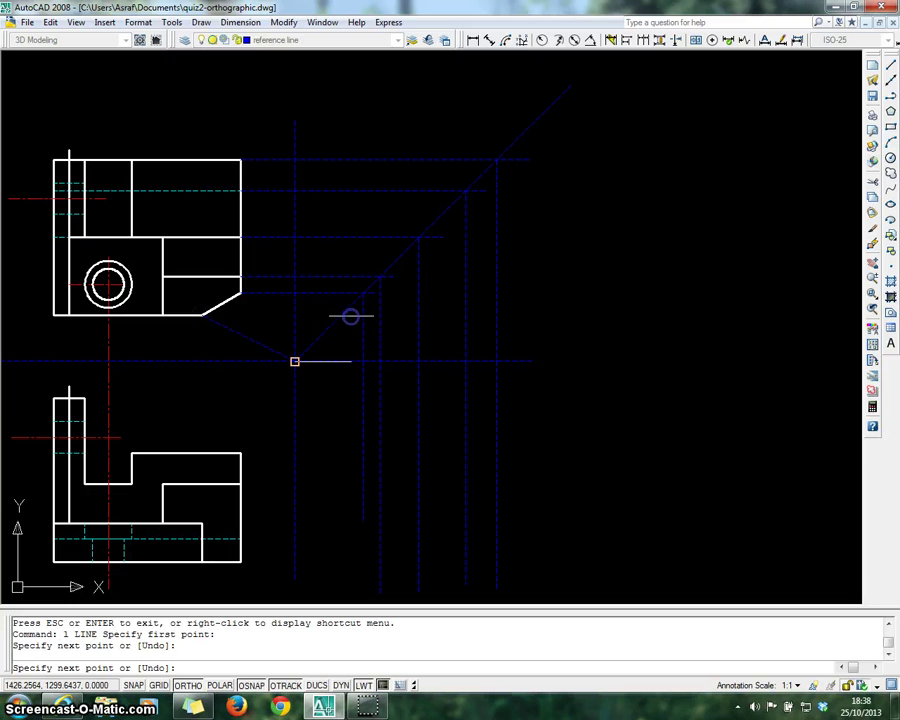
{"action": "key", "text": "ctrl+z"}
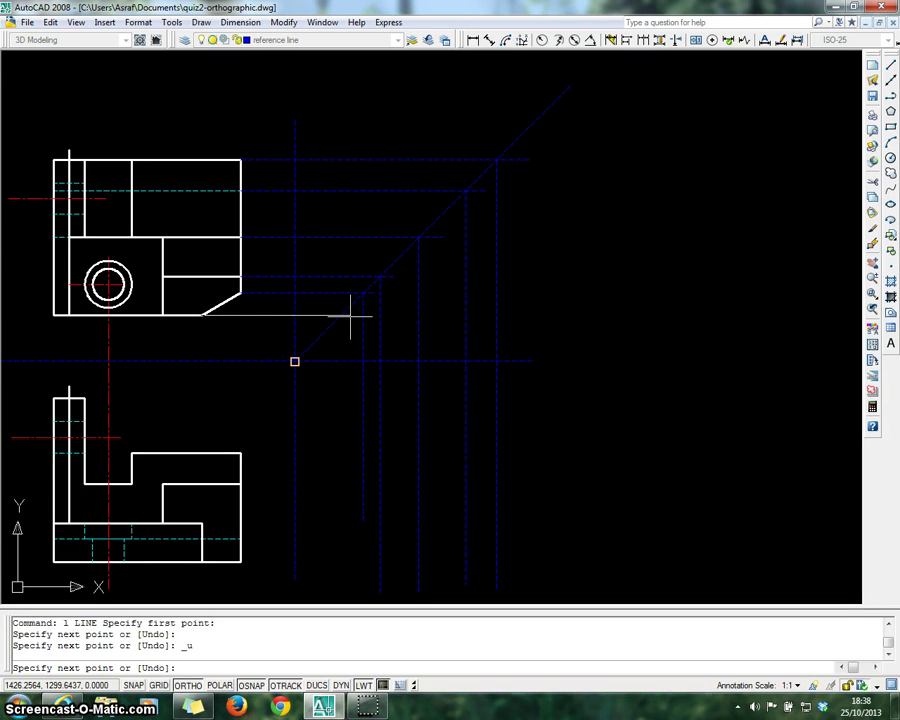
{"action": "left_click", "coordinate": [361, 316]}
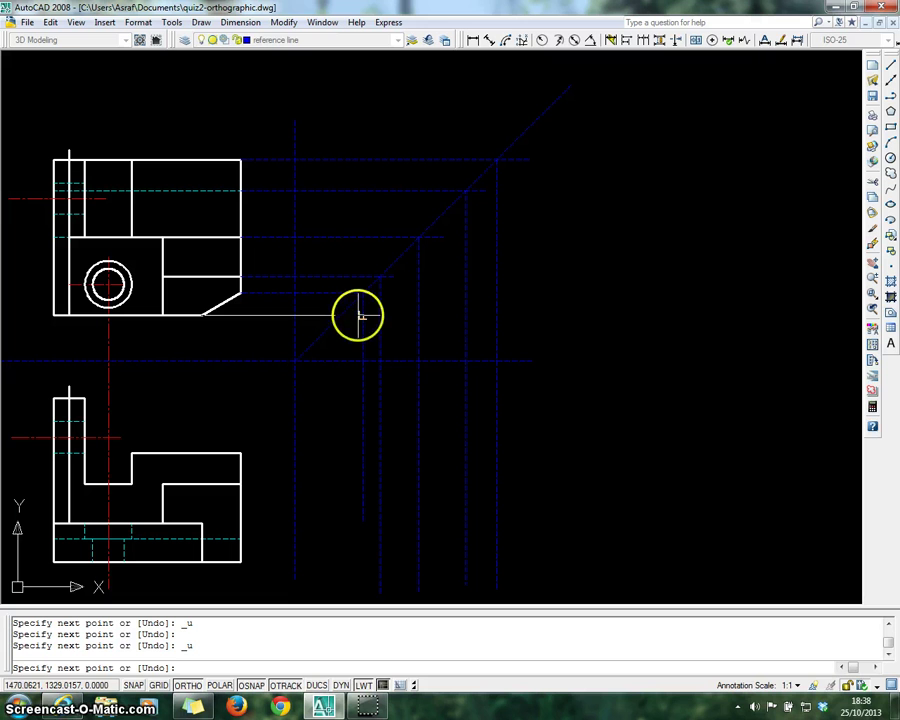
{"action": "key", "text": "Return"}
- Drop a vertical projector from the miter line and stretch its end to the bottom
{"action": "key", "text": "Return"}
{"action": "left_click", "coordinate": [337, 316]}
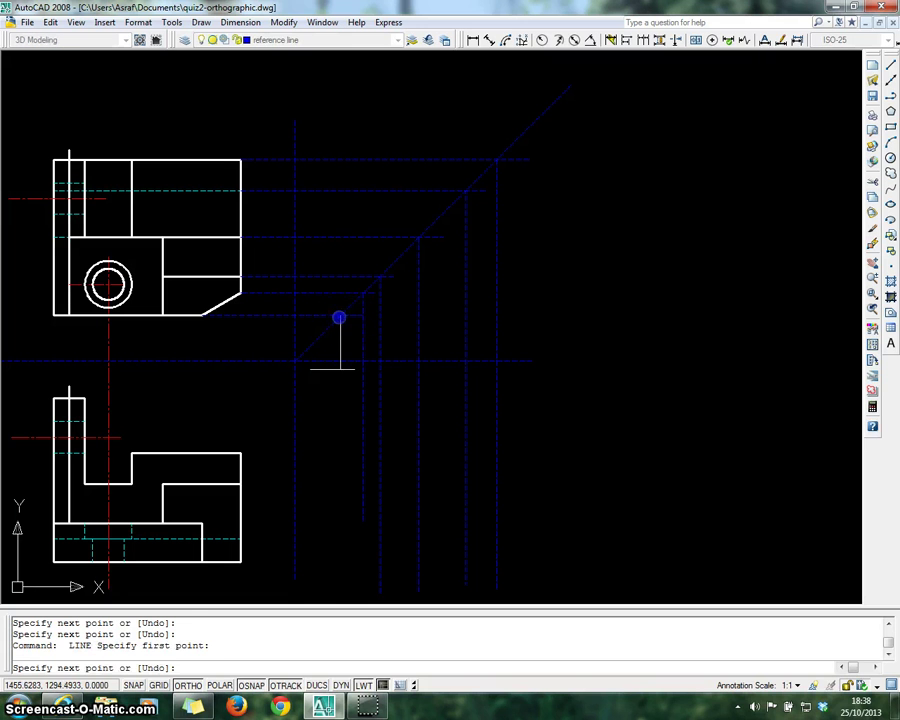
{"action": "left_click", "coordinate": [336, 585]}
{"action": "key", "text": "Return"}
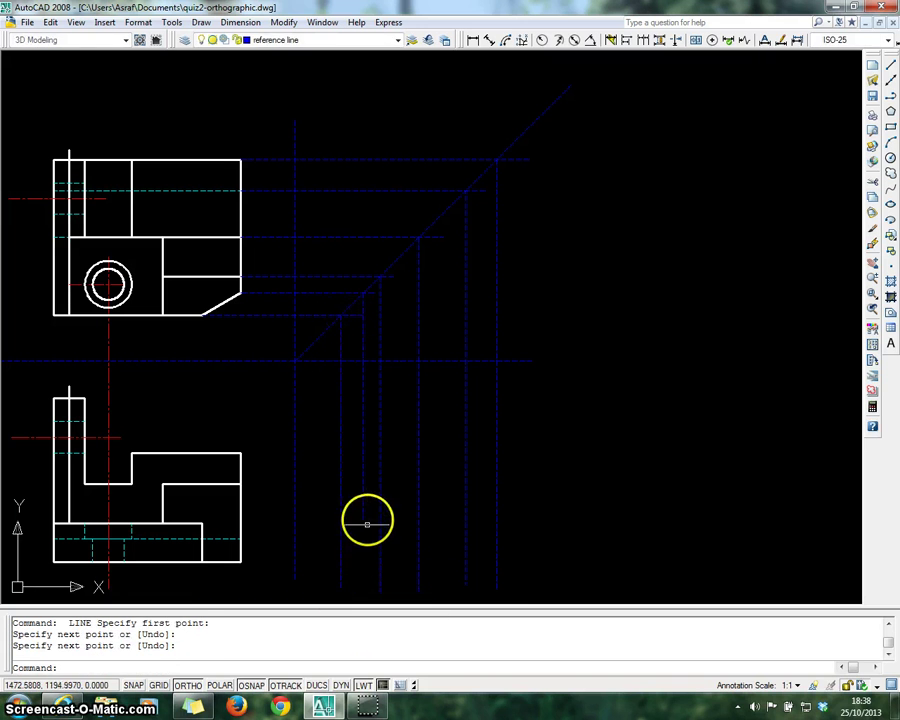
{"action": "left_click", "coordinate": [362, 519]}
{"action": "left_click", "coordinate": [362, 520]}
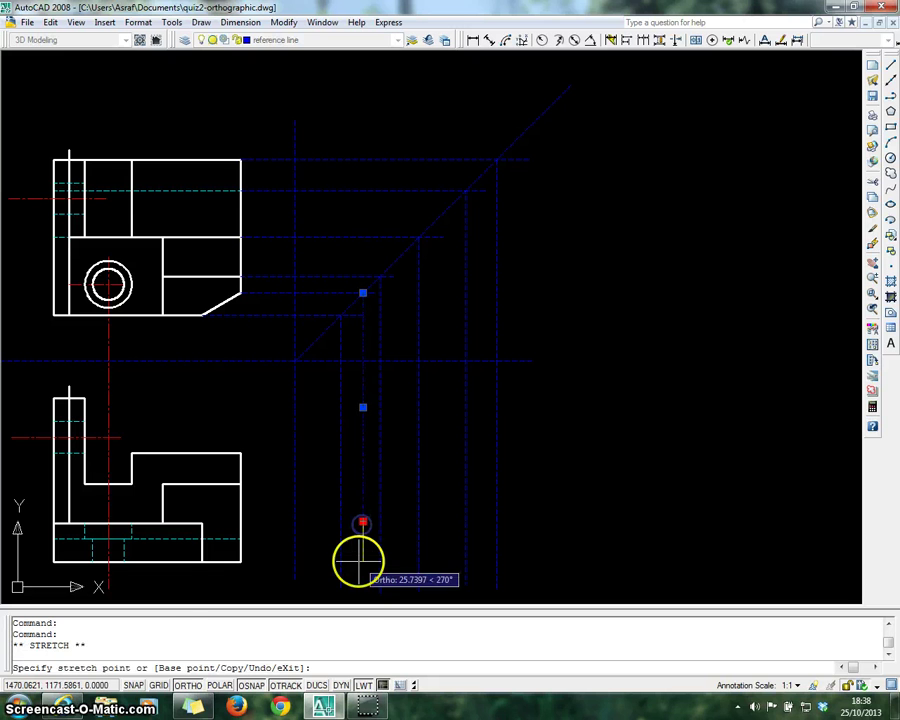
{"action": "left_click", "coordinate": [362, 592]}
{"action": "key", "text": "Return"}
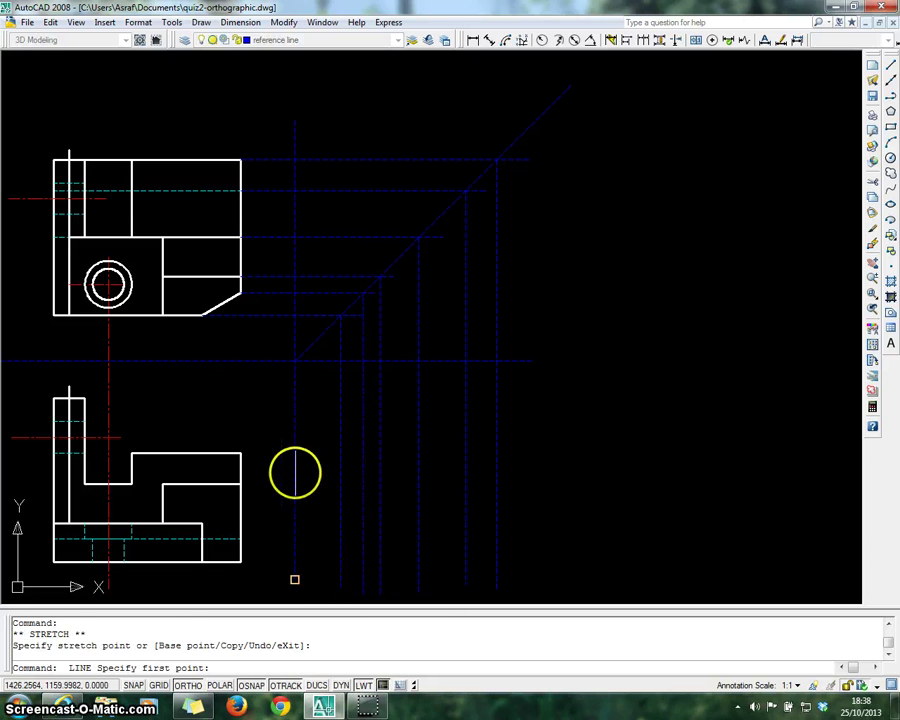
{"action": "left_click", "coordinate": [340, 587]}
- Run horizontal projectors right from the lower view's top edge and upper step
{"action": "key", "text": "Escape"}
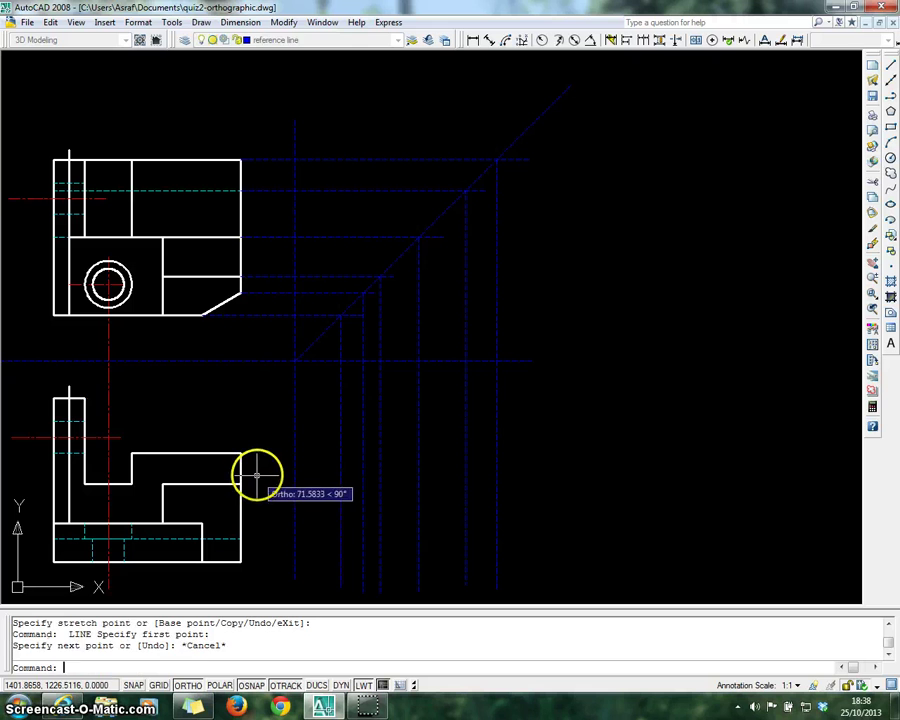
{"action": "key", "text": "Return"}
{"action": "left_click", "coordinate": [86, 399]}
{"action": "left_click", "coordinate": [555, 406]}
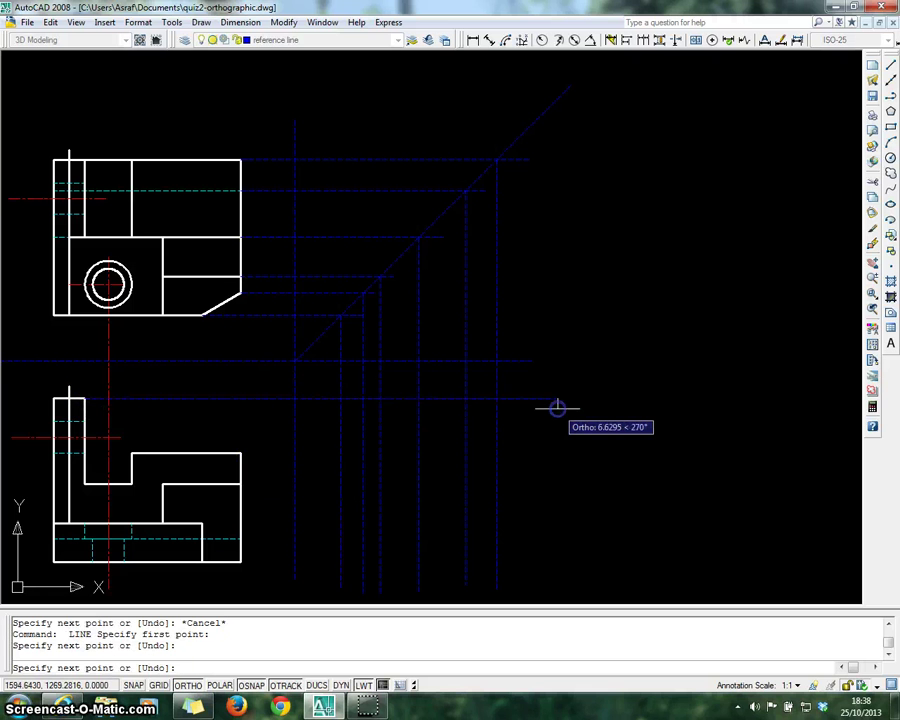
{"action": "key", "text": "Return"}
{"action": "key", "text": "Return"}
{"action": "left_click", "coordinate": [233, 452]}
{"action": "left_click", "coordinate": [570, 453]}
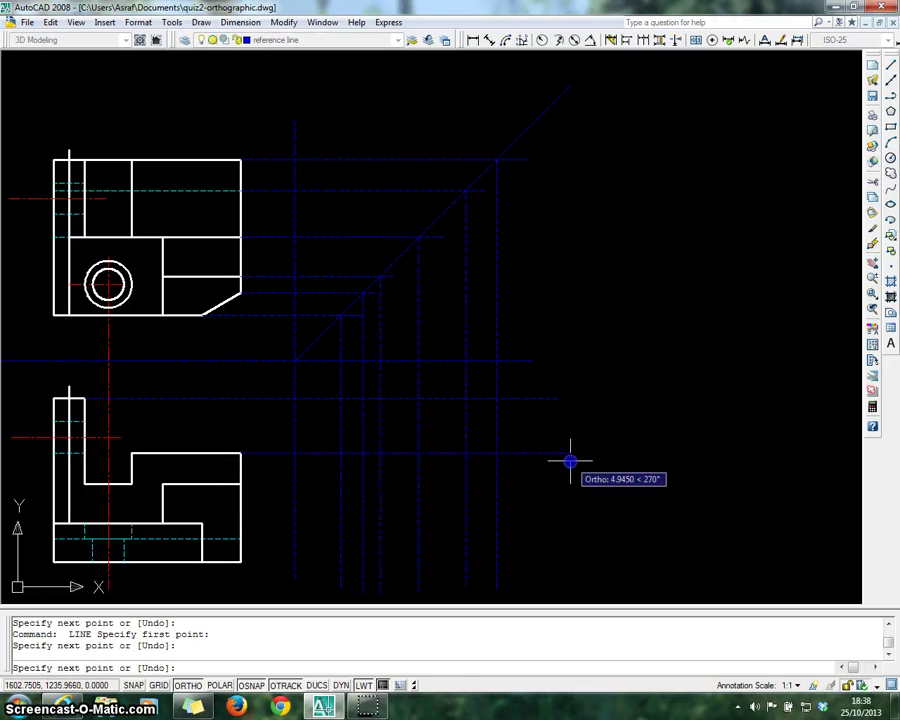
{"action": "right_click", "coordinate": [334, 524]}
- Add horizontal projectors from the lower step edge, base top edge and bottom-right corner
{"action": "right_click", "coordinate": [244, 476]}
{"action": "left_click", "coordinate": [243, 484]}
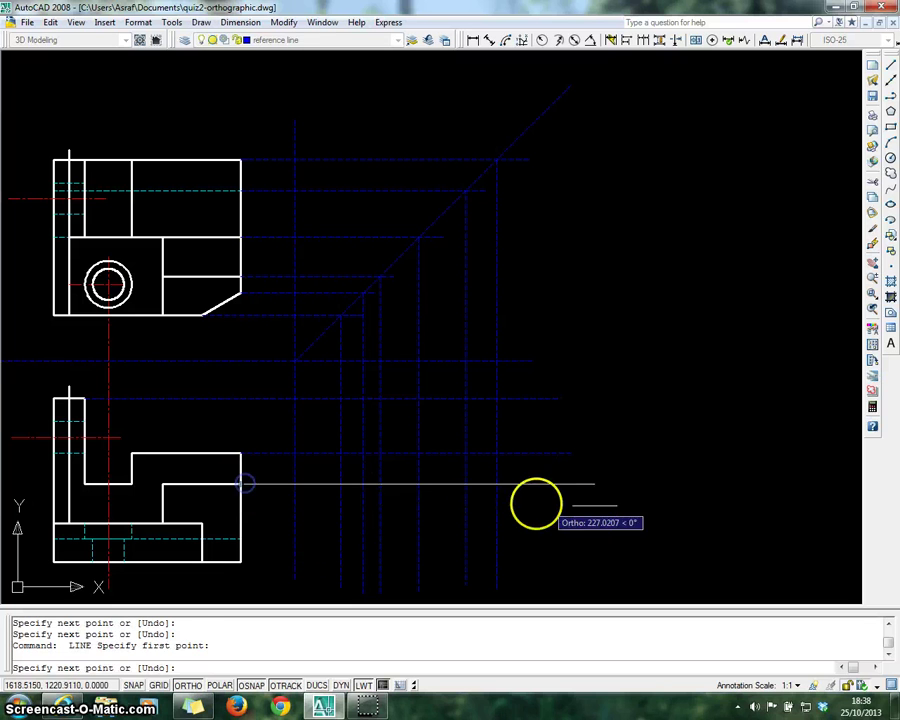
{"action": "left_click", "coordinate": [594, 484]}
{"action": "right_click", "coordinate": [327, 544]}
{"action": "right_click", "coordinate": [201, 526]}
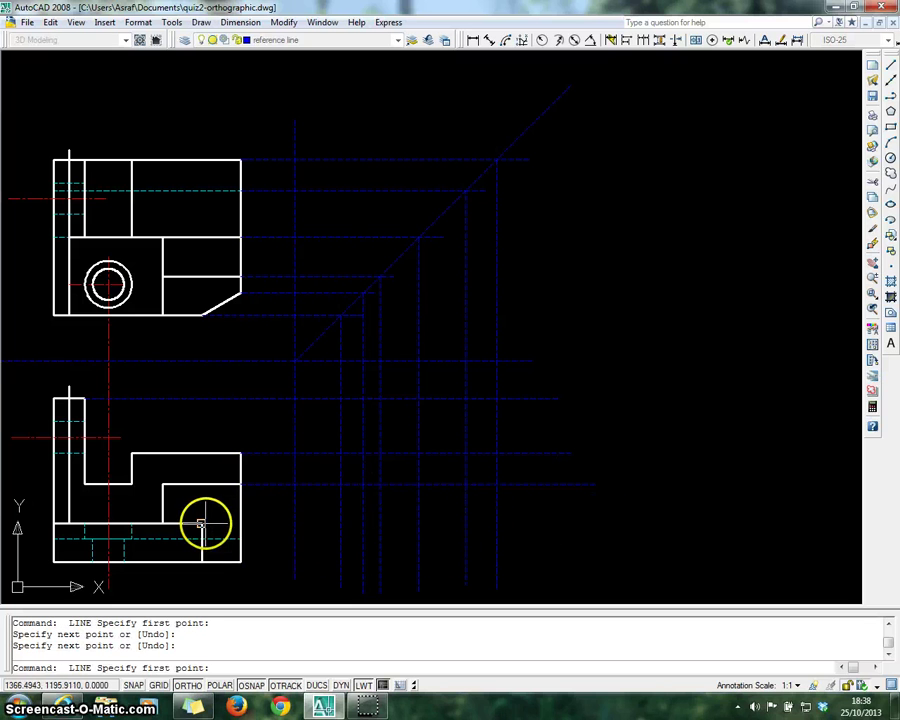
{"action": "left_click", "coordinate": [202, 524]}
{"action": "left_click", "coordinate": [516, 528]}
{"action": "right_click", "coordinate": [516, 535]}
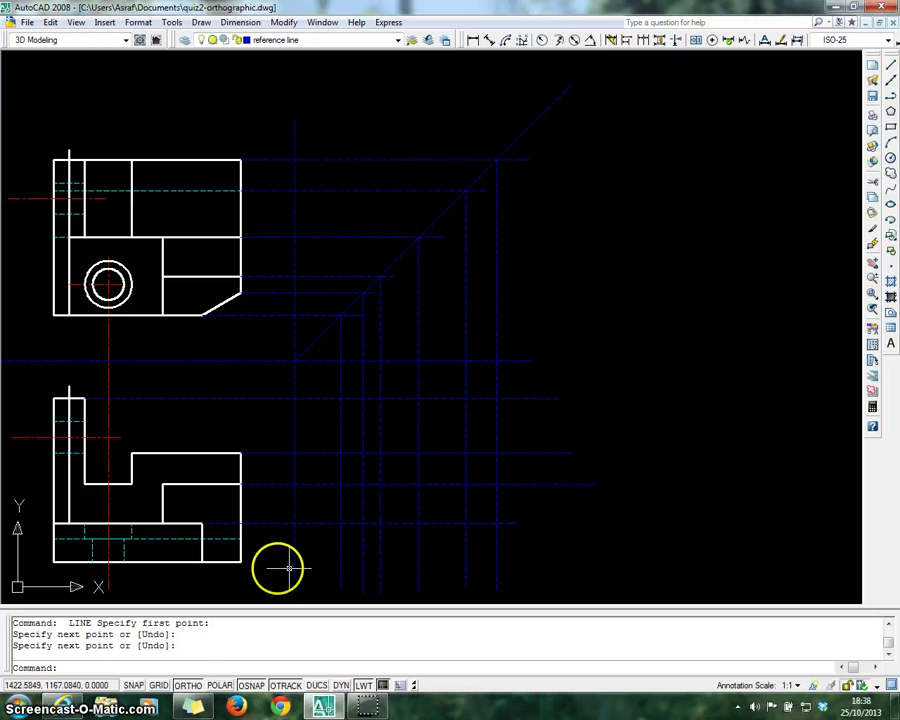
{"action": "right_click", "coordinate": [280, 566]}
{"action": "left_click", "coordinate": [241, 561]}
{"action": "left_click", "coordinate": [565, 561]}
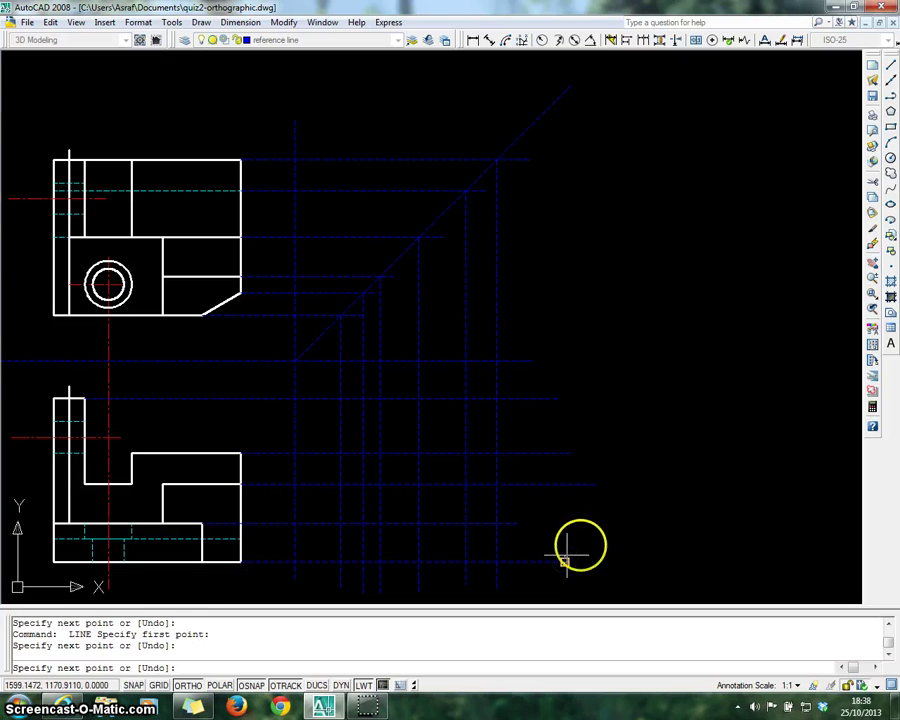
- Trim the overhanging projector ends on the right side of the grid
{"action": "right_click", "coordinate": [609, 524]}
{"action": "type", "text": "tr"}
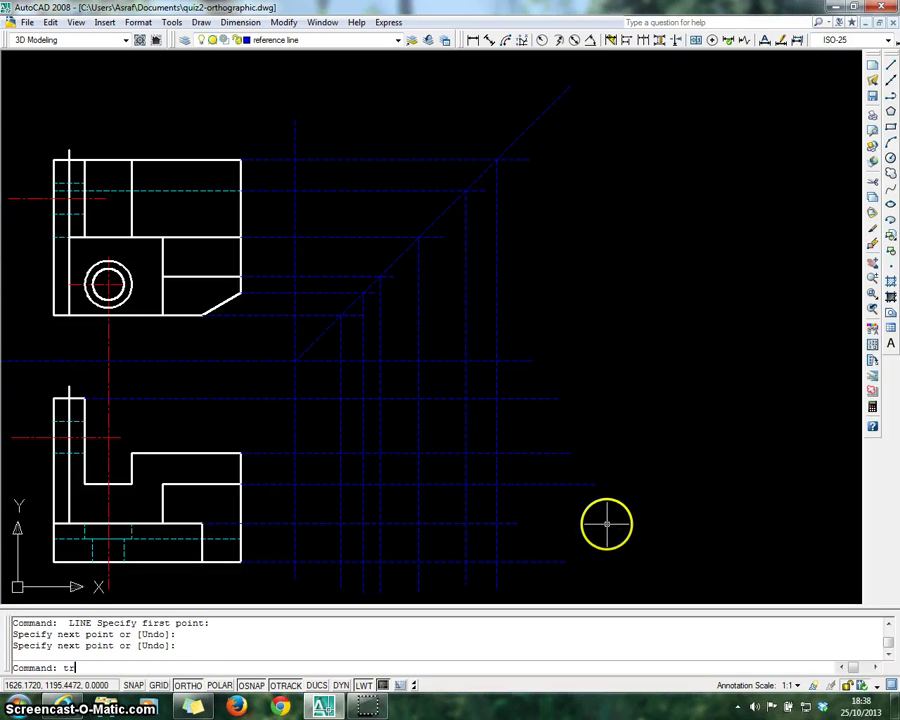
{"action": "key", "text": "Return"}
{"action": "key", "text": "Return"}
{"action": "left_click", "coordinate": [571, 590]}
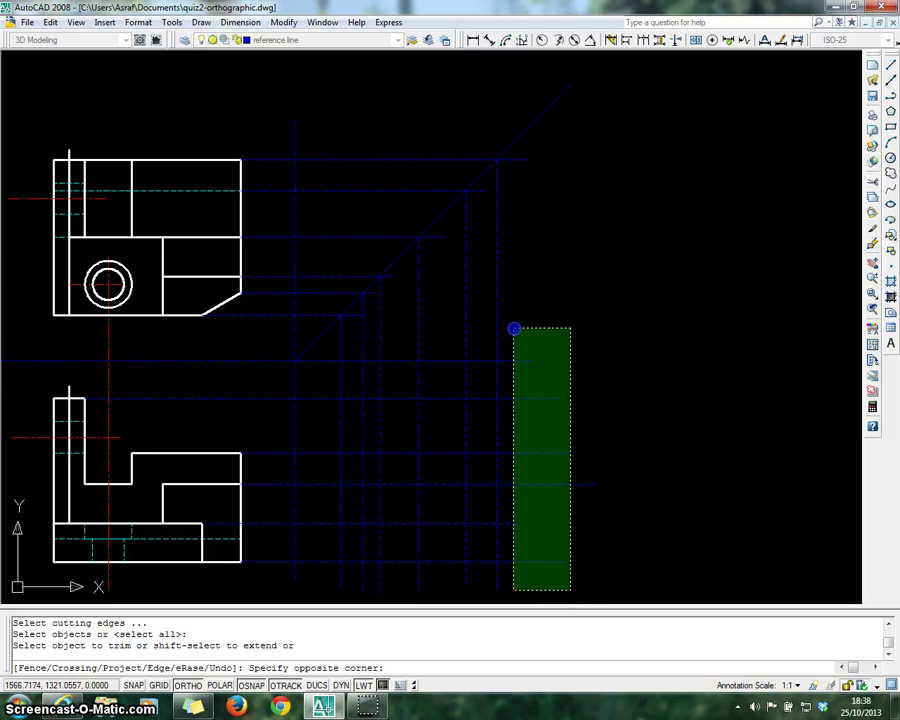
{"action": "left_click", "coordinate": [514, 328]}
{"action": "left_click", "coordinate": [590, 565]}
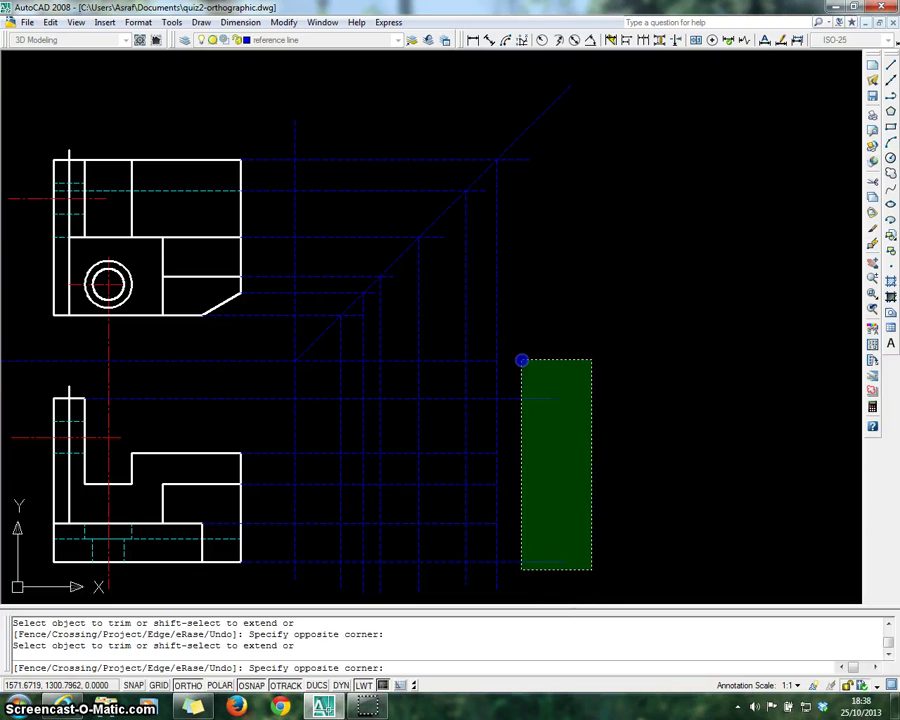
{"action": "left_click", "coordinate": [522, 361]}
- Trim the bottom line's overhang and the vertical projector tails below the grid
{"action": "left_click", "coordinate": [532, 562]}
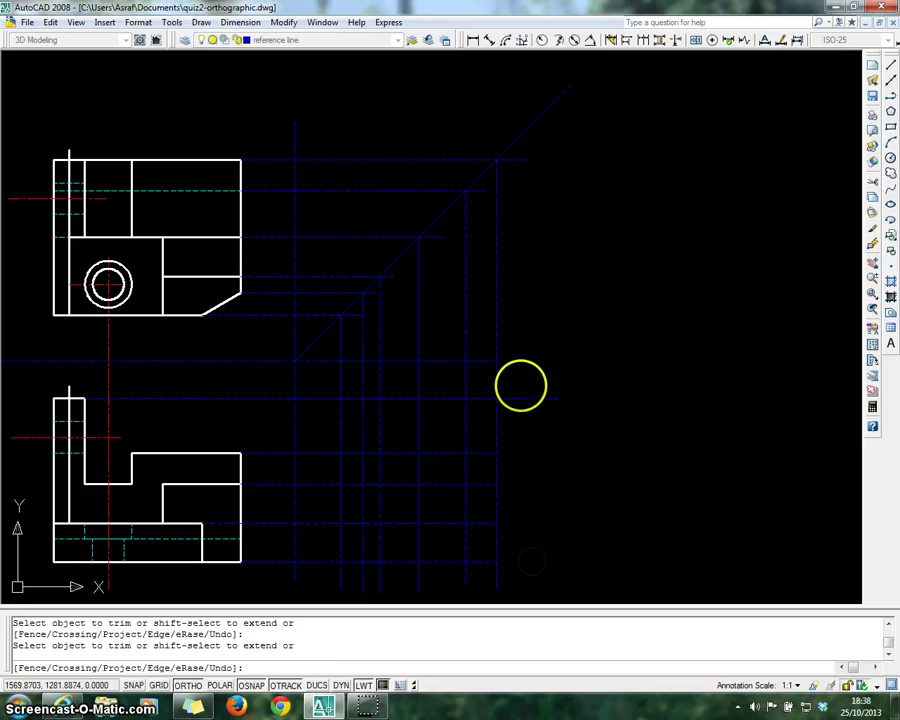
{"action": "left_click", "coordinate": [520, 390]}
{"action": "left_click", "coordinate": [352, 466]}
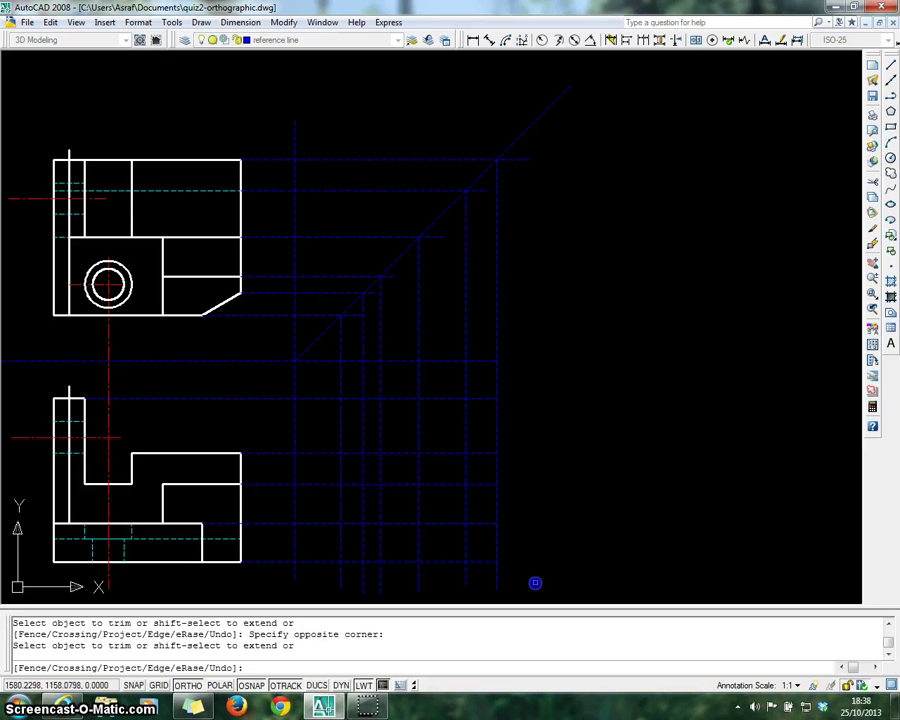
{"action": "left_click", "coordinate": [535, 582]}
{"action": "left_click", "coordinate": [308, 567]}
{"action": "left_click", "coordinate": [539, 584]}
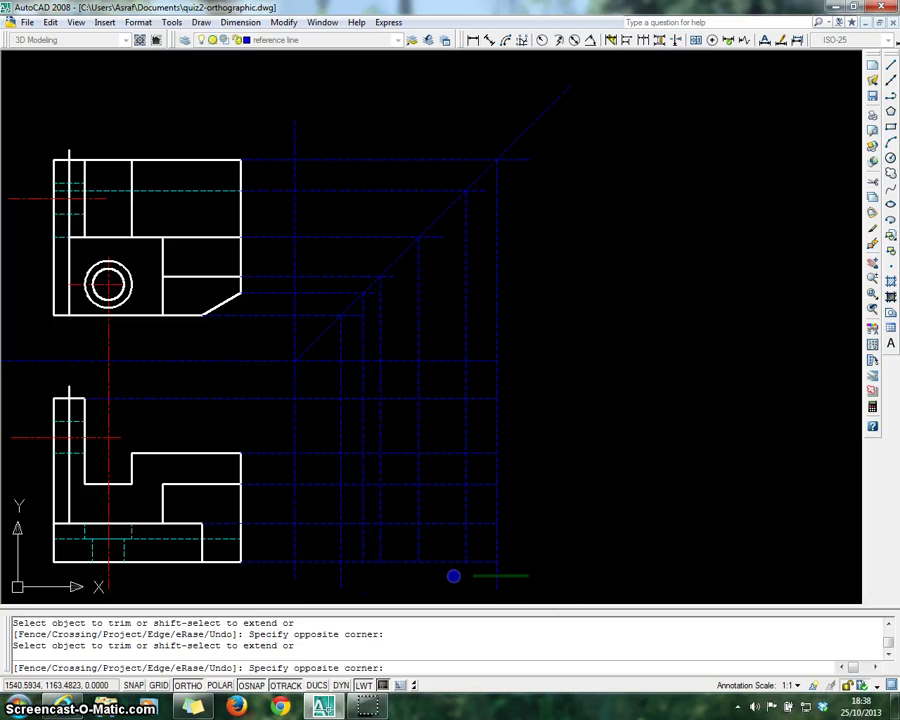
{"action": "left_click", "coordinate": [497, 578]}
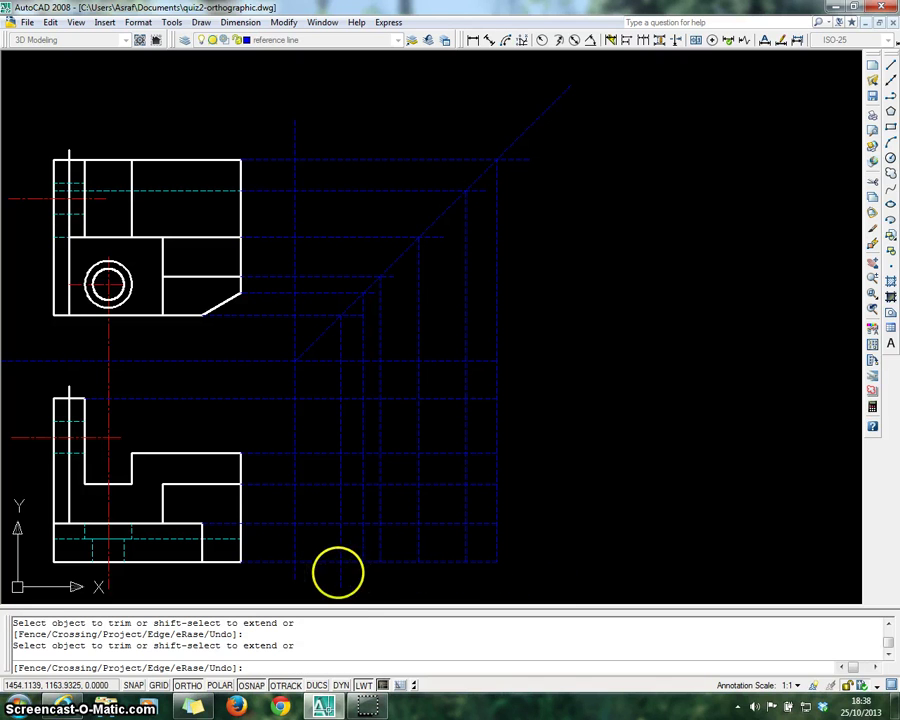
{"action": "key", "text": "Escape"}
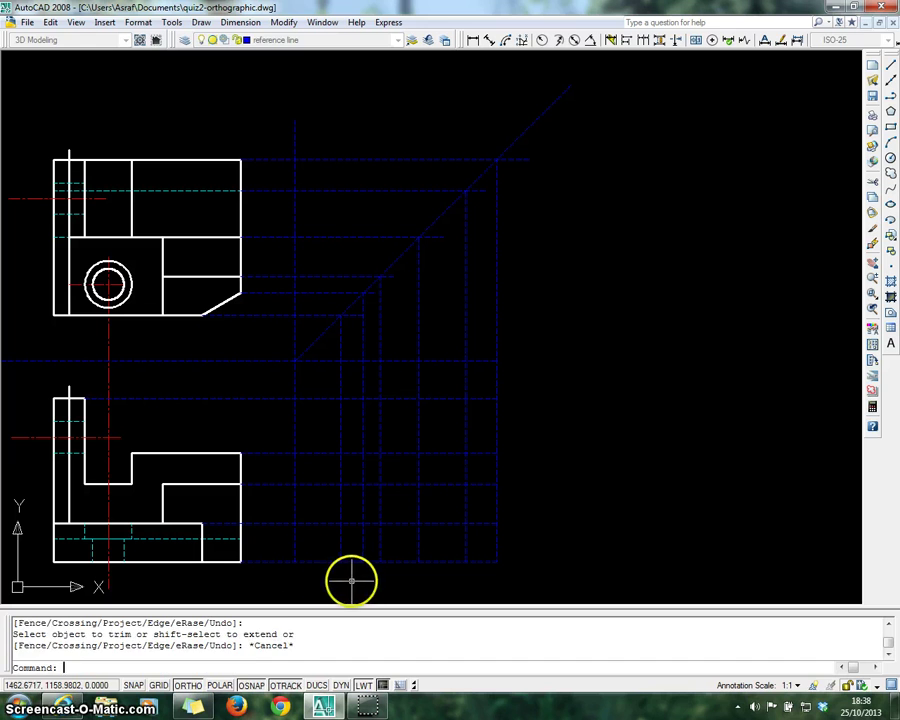
{"action": "type", "text": "l"}
- Make object the current layer
{"action": "key", "text": "Return"}
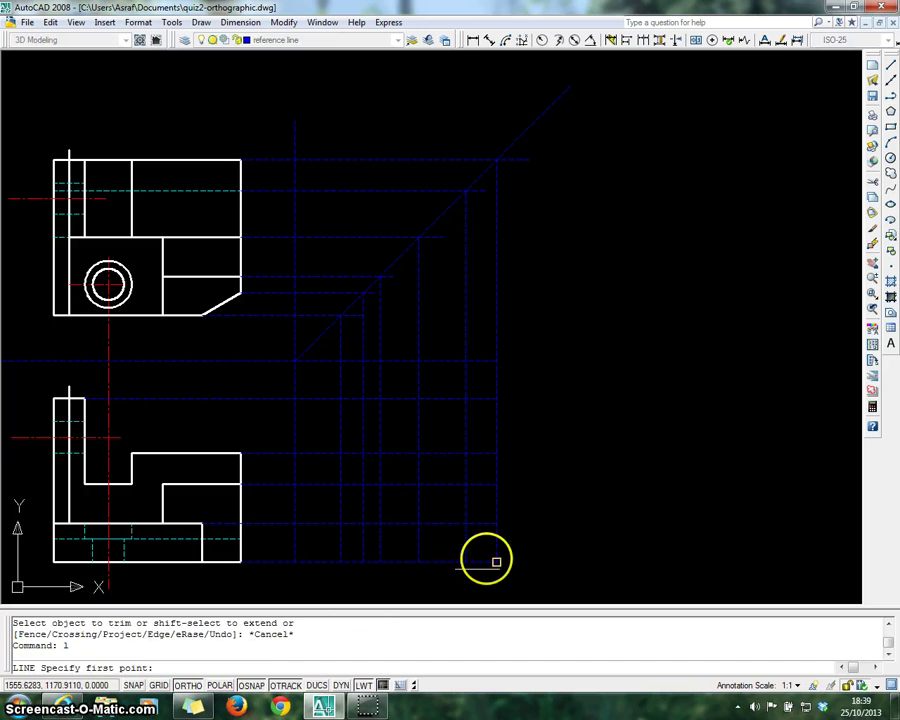
{"action": "left_click", "coordinate": [497, 562]}
{"action": "key", "text": "Escape"}
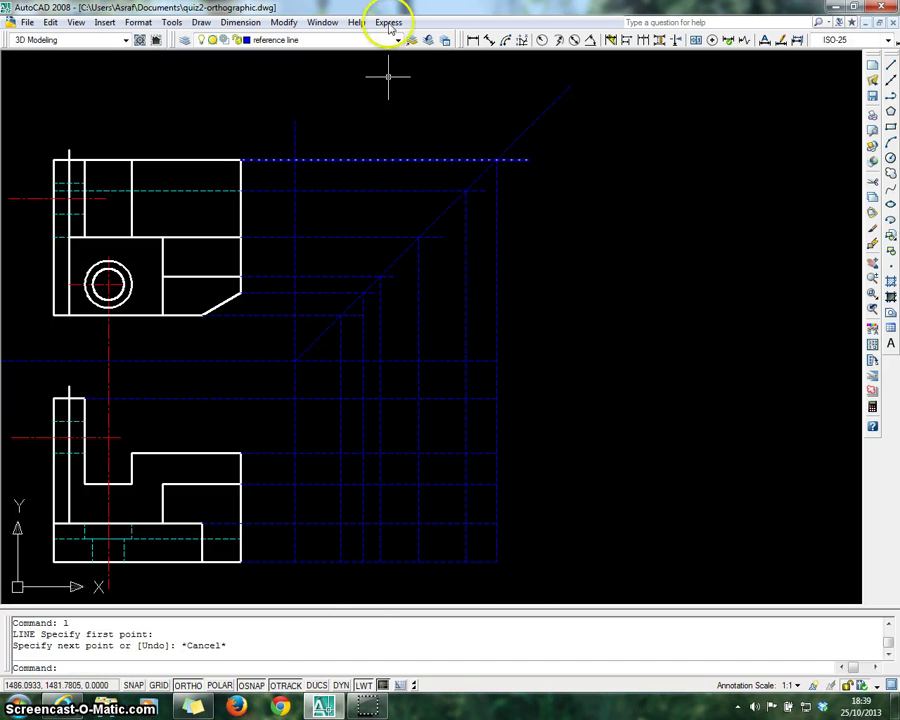
{"action": "left_click", "coordinate": [398, 40]}
{"action": "left_click", "coordinate": [310, 107]}
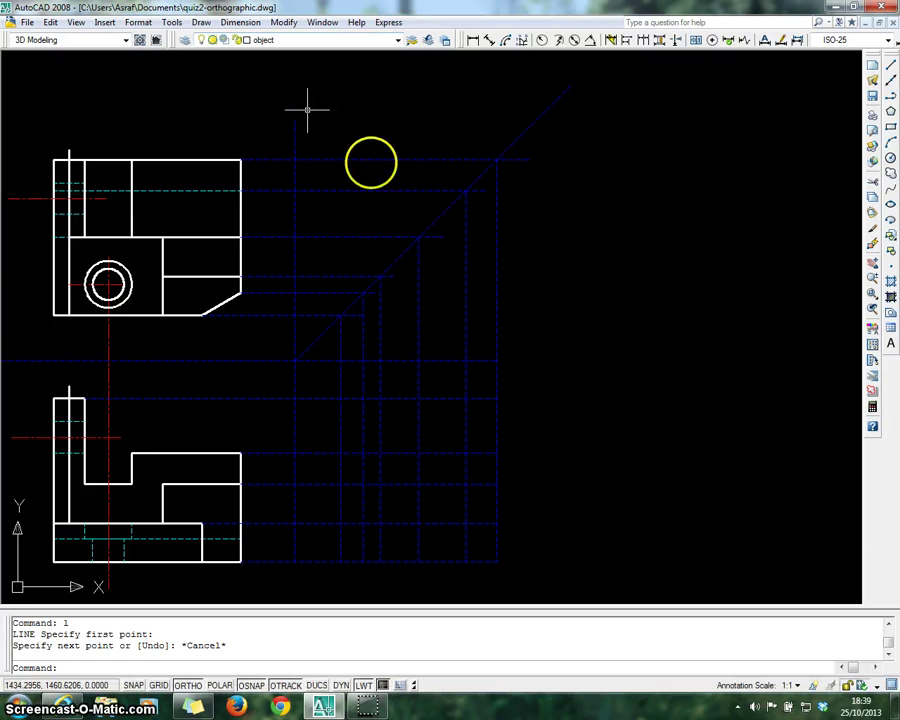
{"action": "type", "text": "l"}
- Draw the side view's bottom edge and short left edge as object lines
{"action": "key", "text": "Return"}
{"action": "left_click", "coordinate": [499, 562]}
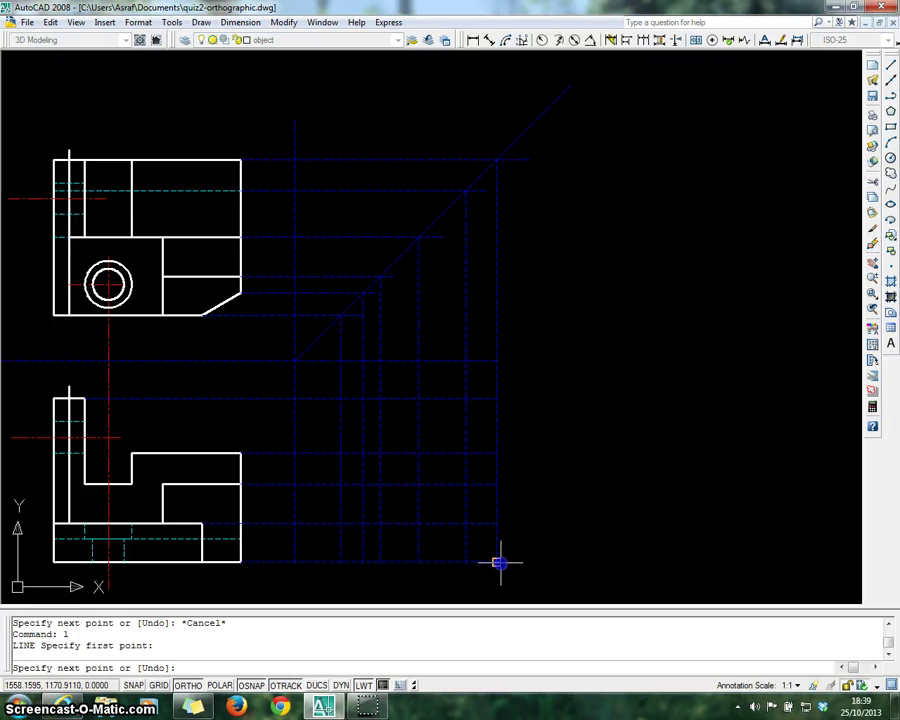
{"action": "left_click", "coordinate": [340, 562]}
{"action": "left_click", "coordinate": [340, 530]}
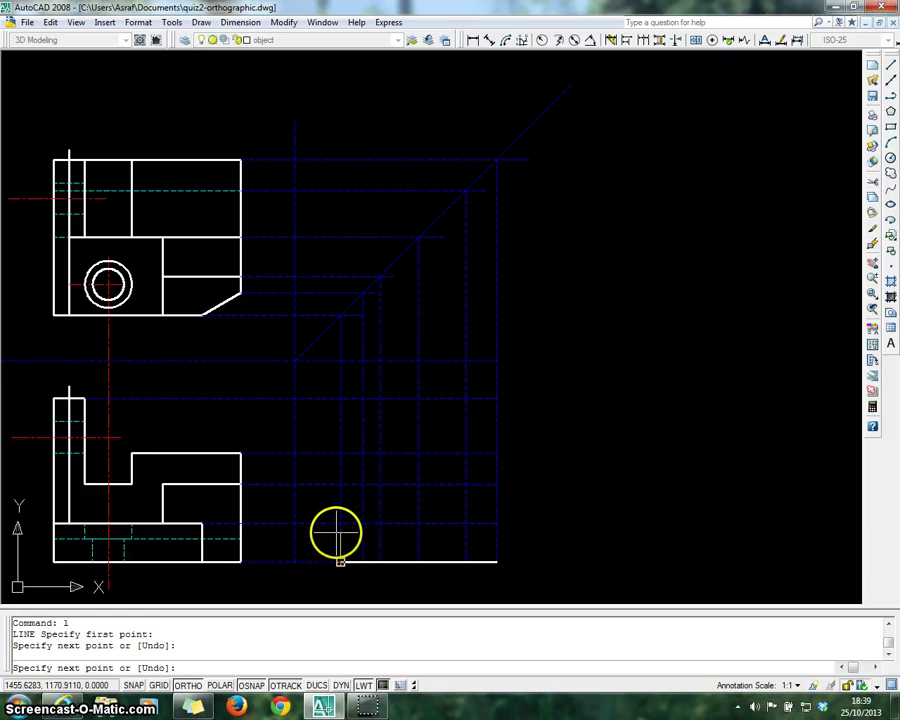
{"action": "key", "text": "Escape"}
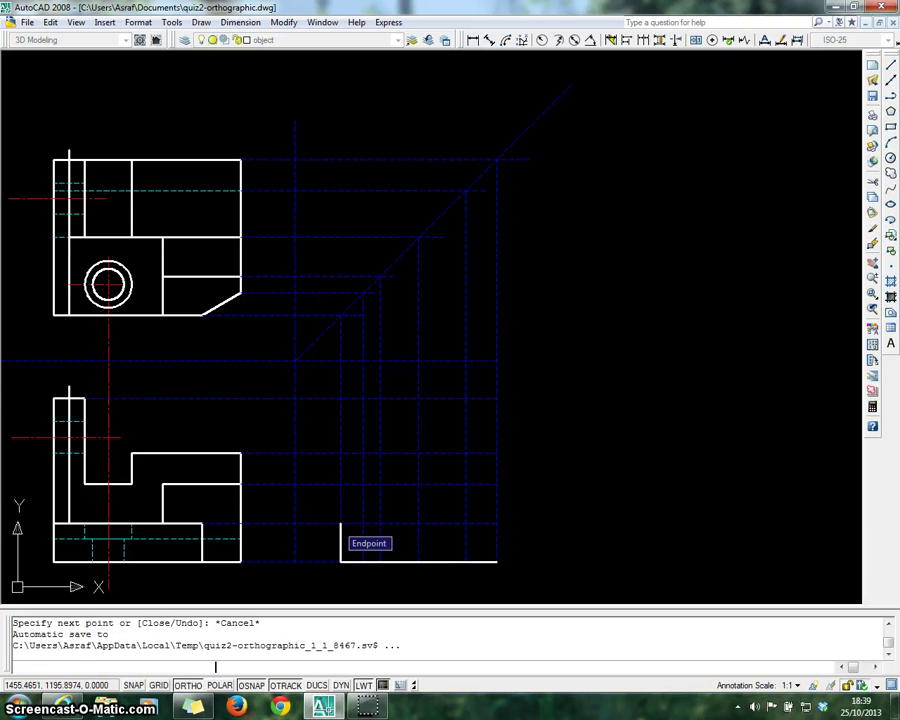
- Trace the side view's right edge, top edge and stepped corner along the projectors
{"action": "key", "text": "Return"}
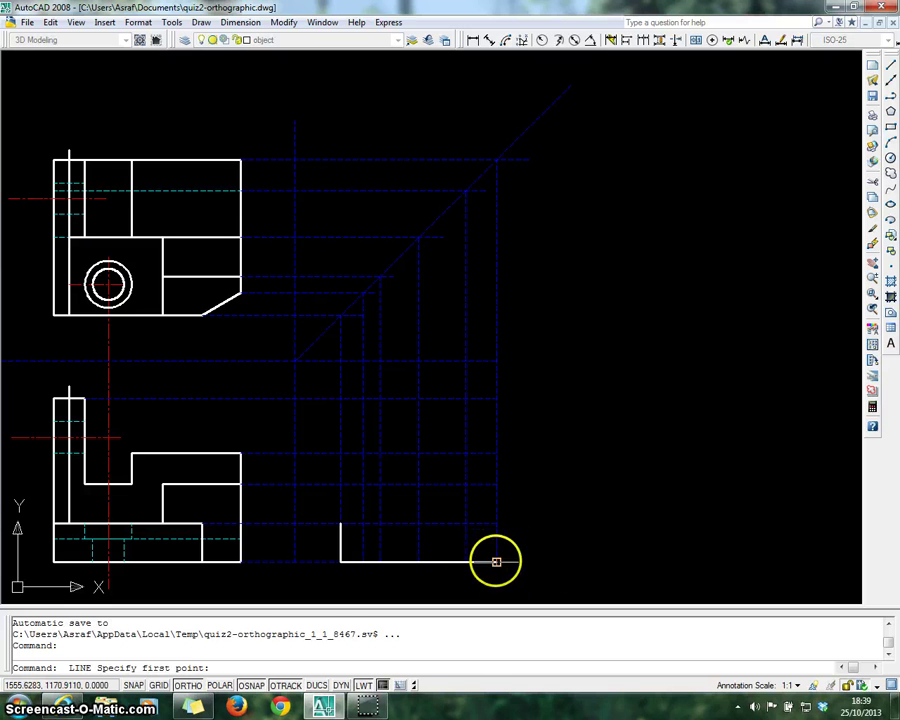
{"action": "left_click", "coordinate": [497, 562]}
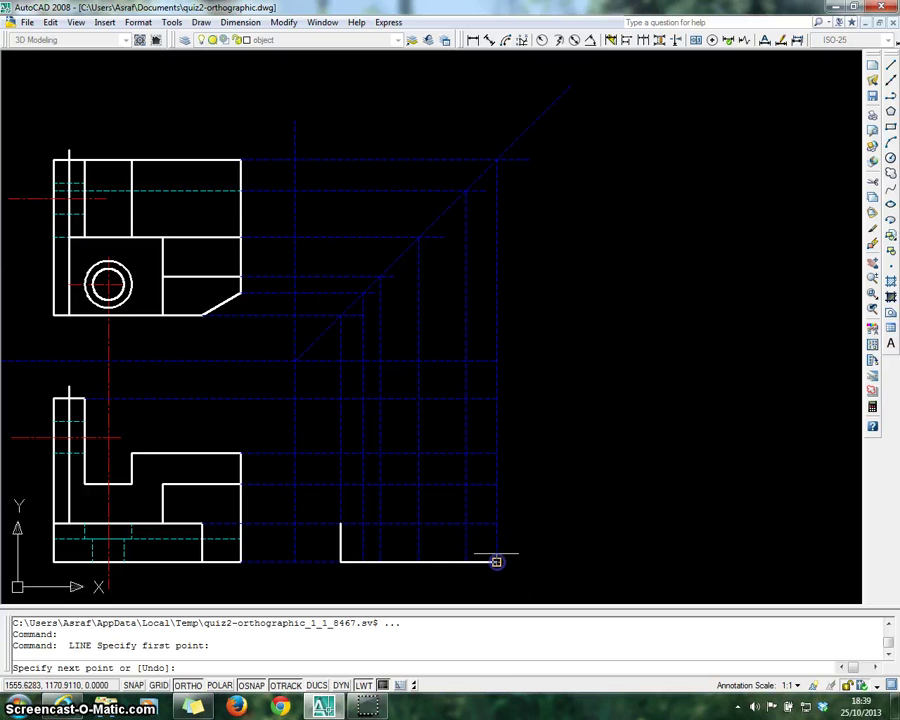
{"action": "left_click", "coordinate": [496, 455]}
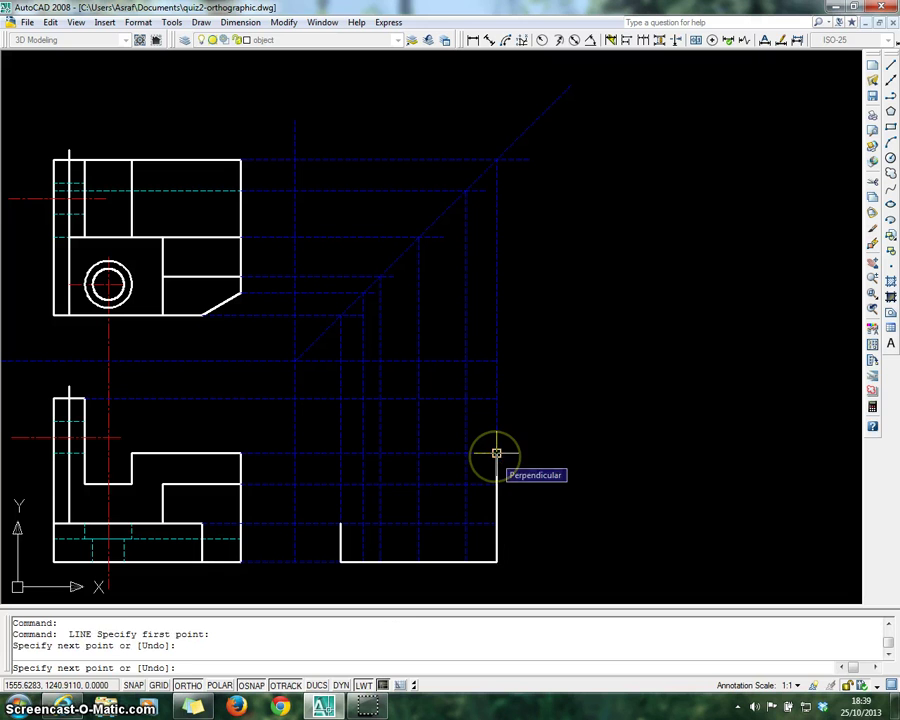
{"action": "left_click", "coordinate": [418, 455]}
{"action": "left_click", "coordinate": [418, 475]}
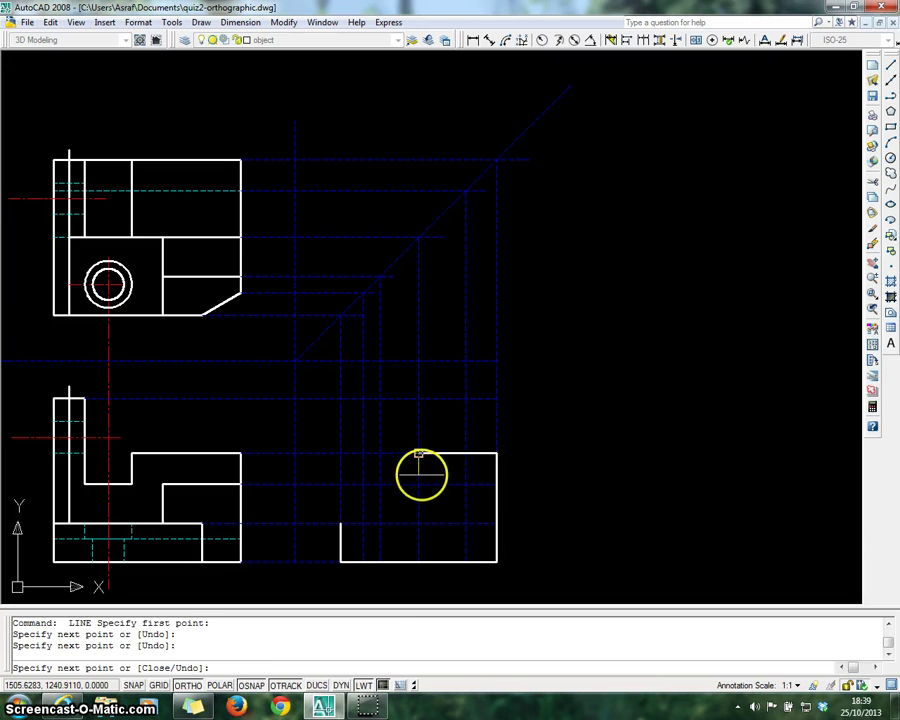
{"action": "left_click", "coordinate": [418, 485]}
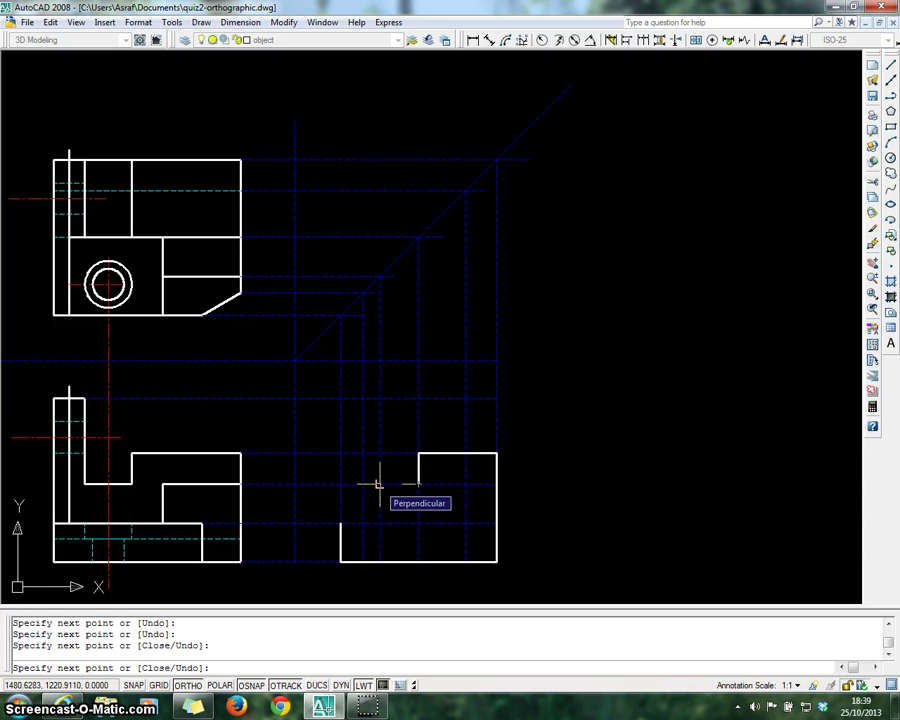
{"action": "left_click", "coordinate": [379, 484]}
{"action": "key", "text": "Escape"}
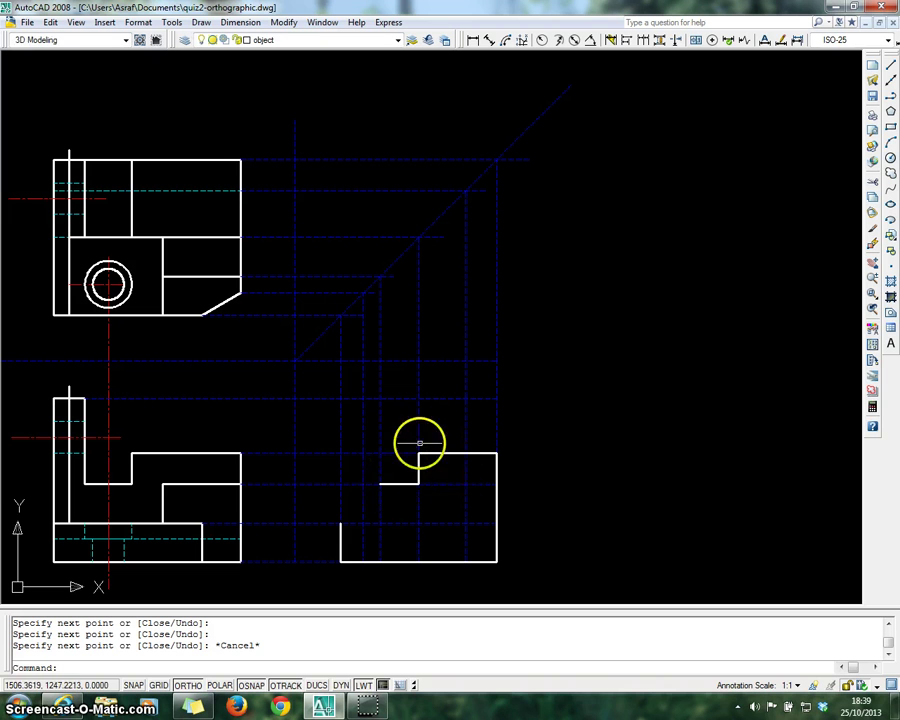
{"action": "left_click", "coordinate": [114, 440]}
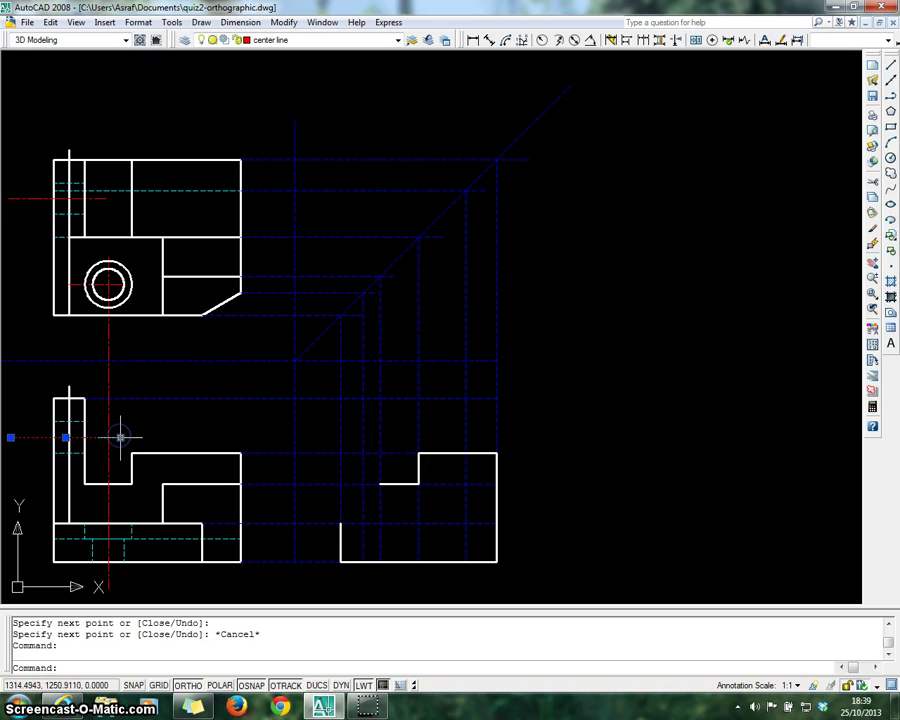
- Stretch the lower horizontal centre line right across the side view
{"action": "left_click", "coordinate": [120, 437]}
{"action": "left_click", "coordinate": [582, 437]}
{"action": "key", "text": "Escape"}
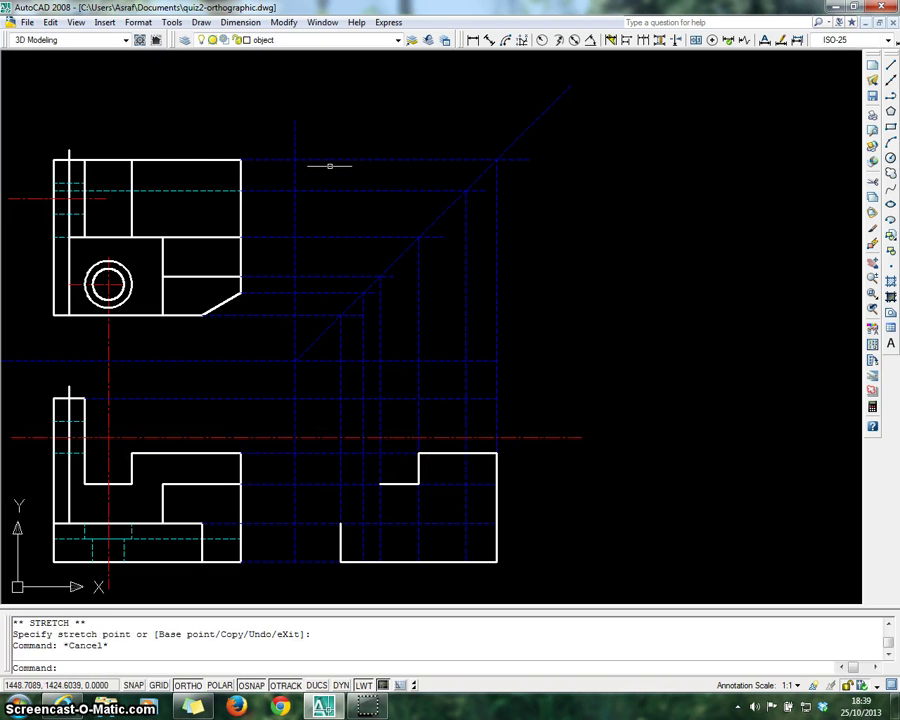
{"action": "key", "text": "space"}
{"action": "left_click", "coordinate": [131, 182]}
{"action": "left_click", "coordinate": [105, 198]}
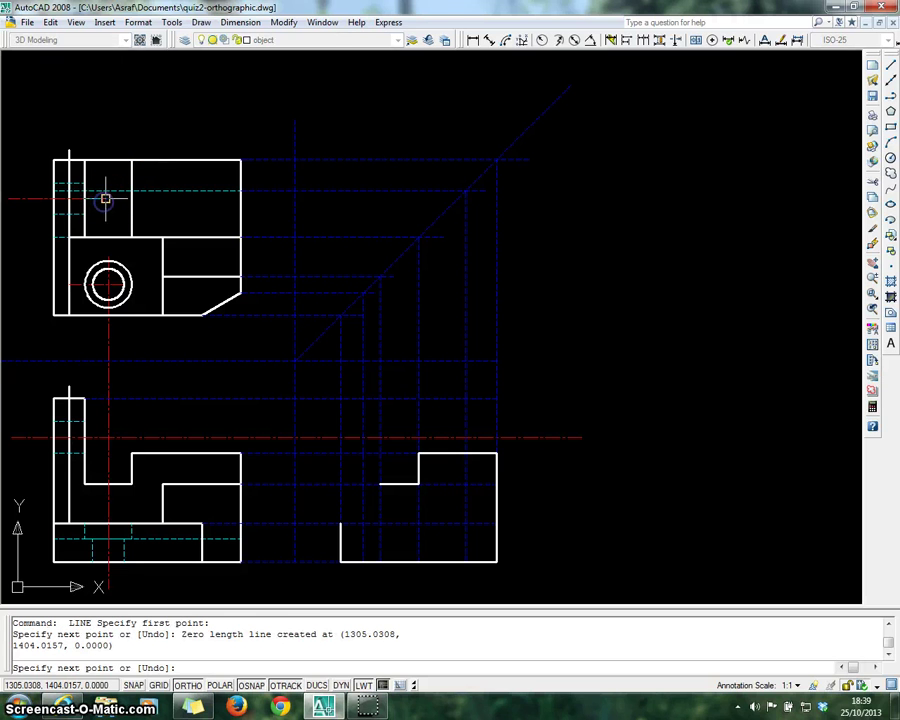
{"action": "left_click", "coordinate": [476, 217]}
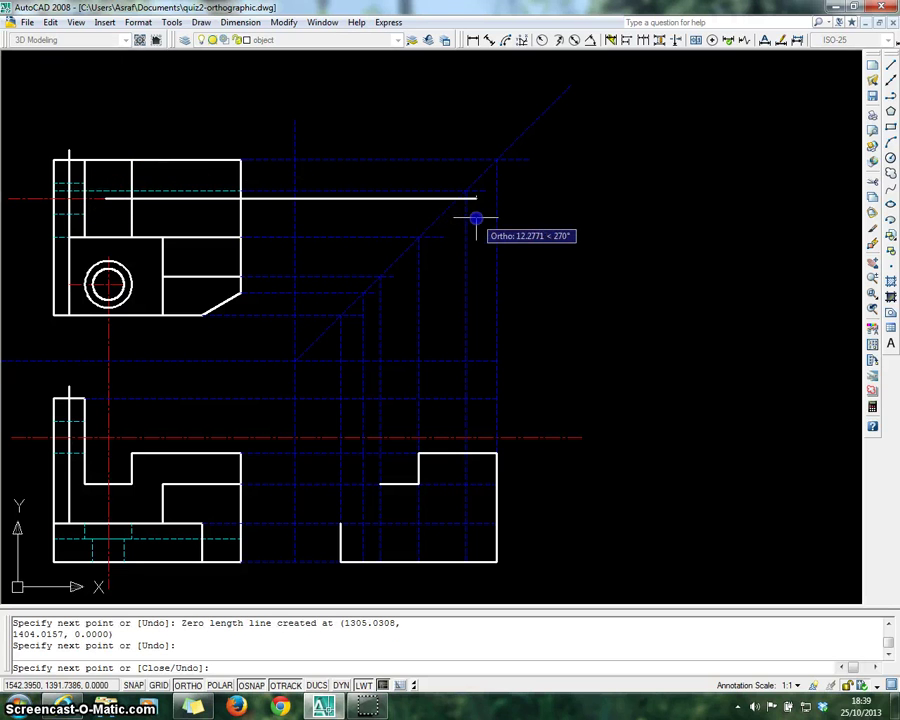
{"action": "key", "text": "ctrl+z"}
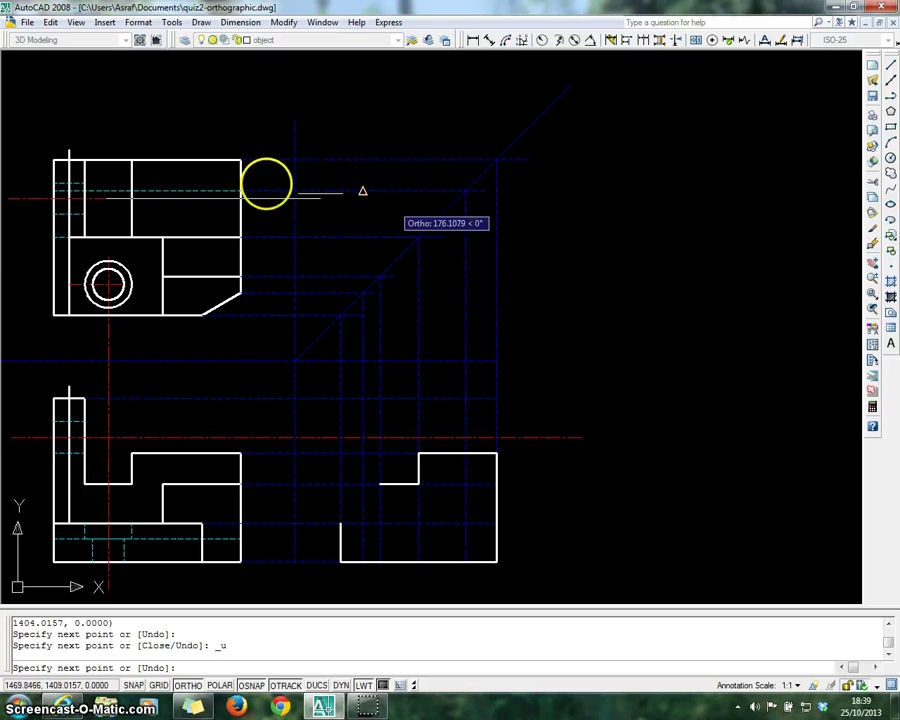
{"action": "key", "text": "Escape"}
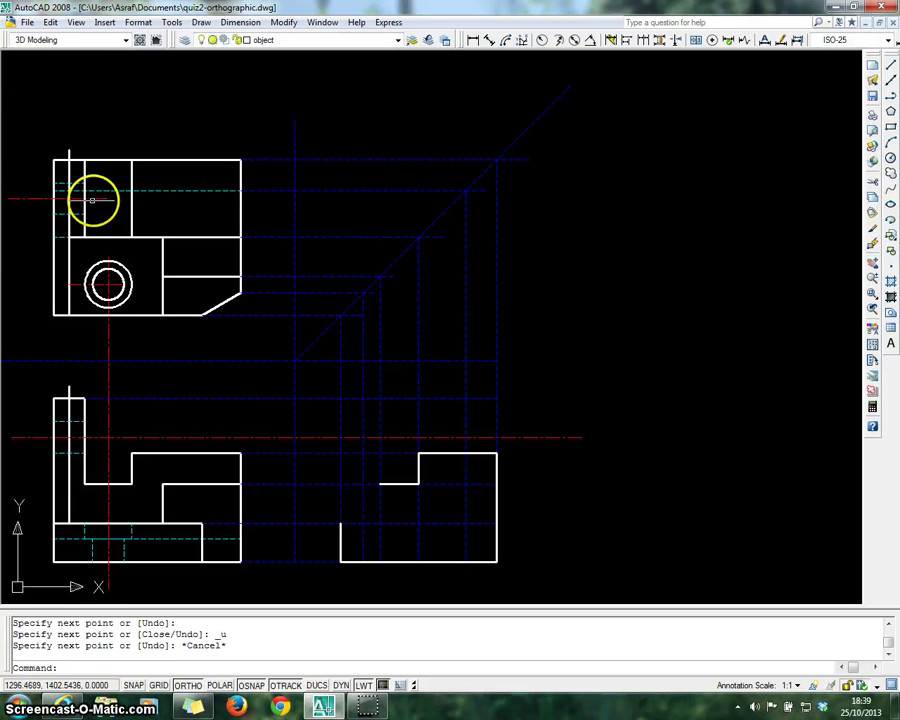
- Extend the top view's horizontal centre line past the miter line
{"action": "left_click", "coordinate": [95, 199]}
{"action": "left_click", "coordinate": [107, 198]}
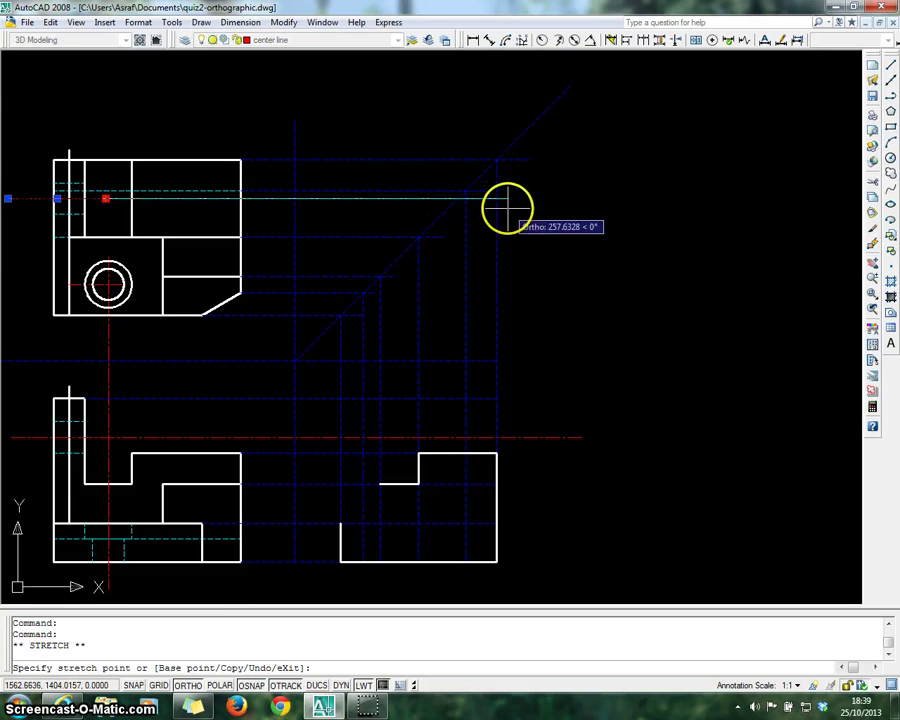
{"action": "left_click", "coordinate": [505, 200]}
{"action": "scroll", "coordinate": [507, 205], "scroll_direction": "up", "scroll_amount": 1}
{"action": "scroll", "coordinate": [507, 205], "scroll_direction": "up", "scroll_amount": 1}
{"action": "key", "text": "Escape"}
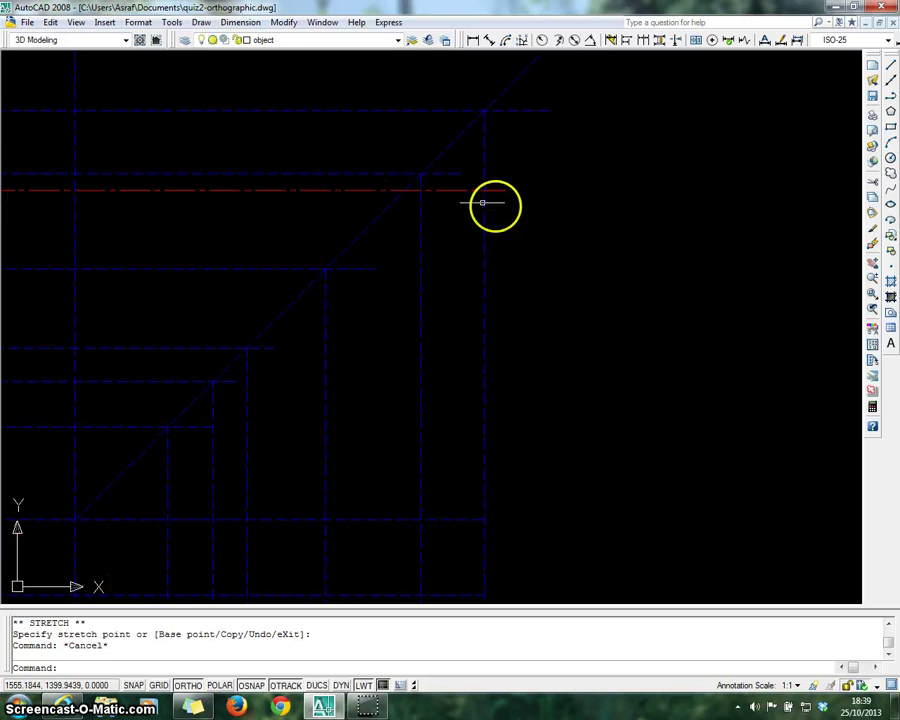
- Switch to the center line layer and draw a vertical centre line in the side view
{"action": "left_click", "coordinate": [397, 40]}
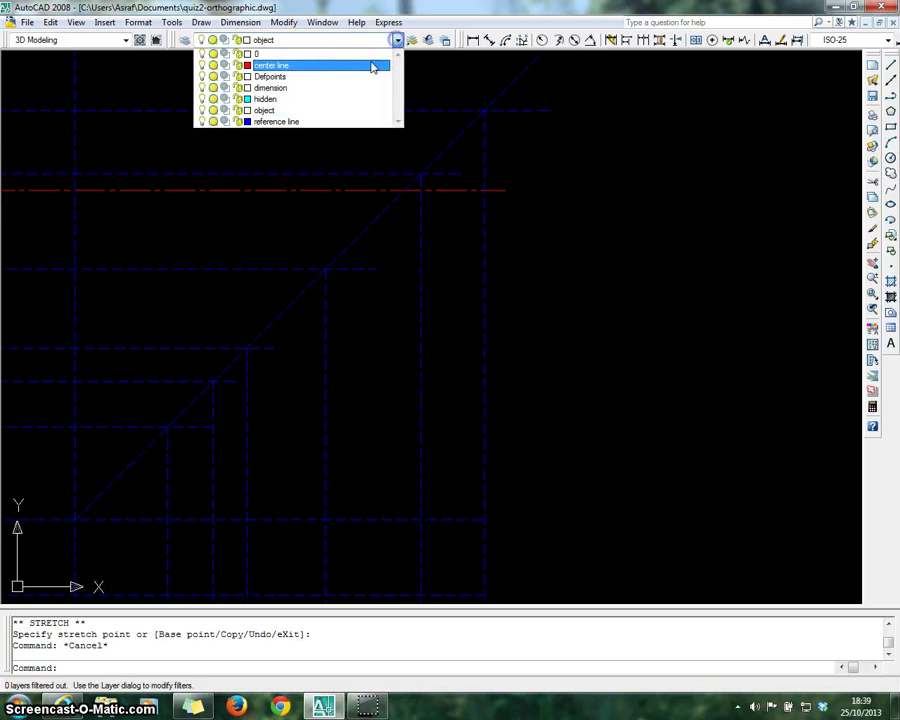
{"action": "left_click", "coordinate": [309, 67]}
{"action": "type", "text": "l"}
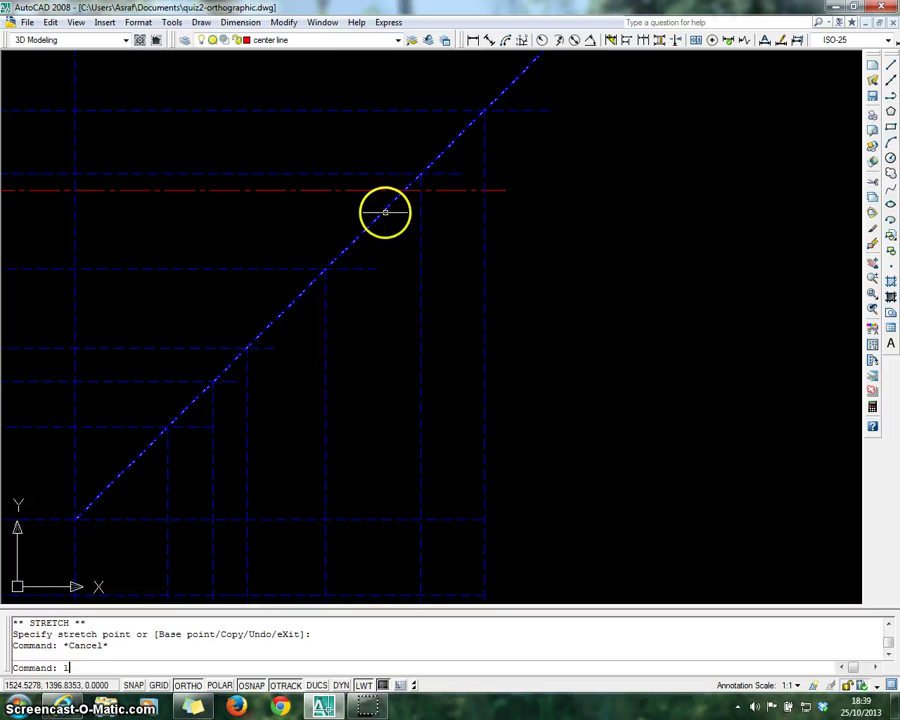
{"action": "key", "text": "Return"}
{"action": "left_click", "coordinate": [403, 190]}
{"action": "scroll", "coordinate": [401, 196], "scroll_direction": "down", "scroll_amount": 2}
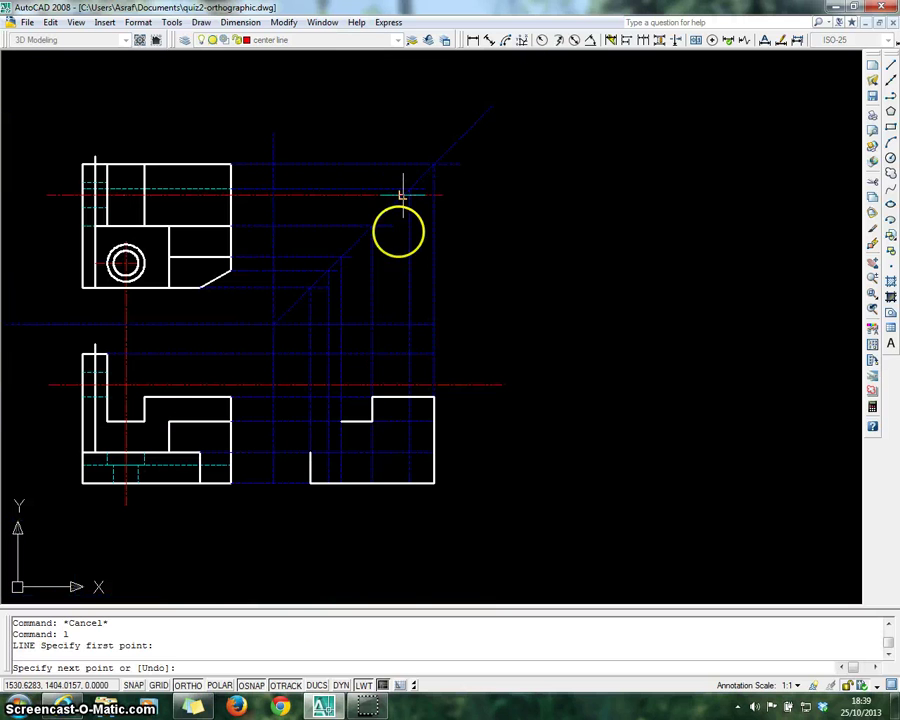
{"action": "key", "text": "Escape"}
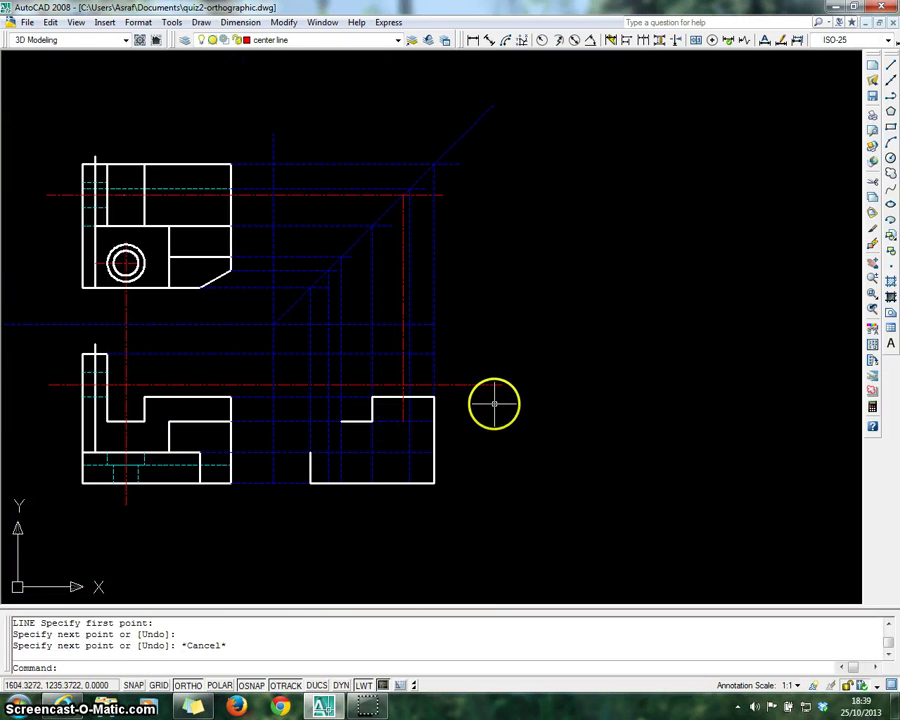
{"action": "scroll", "coordinate": [490, 402], "scroll_direction": "up", "scroll_amount": 4}
{"action": "type", "text": "c"}
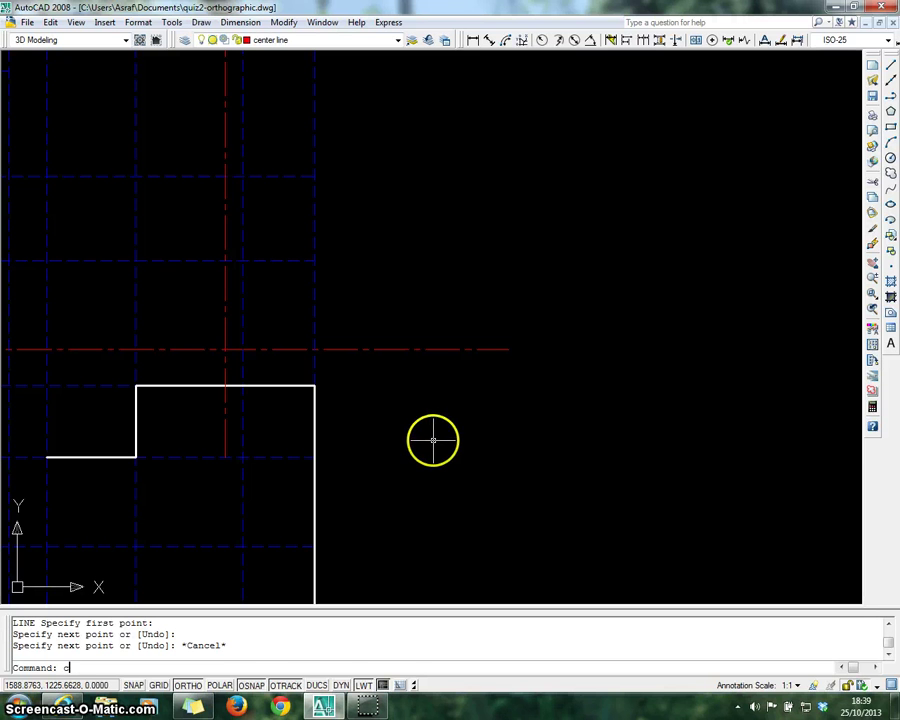
- Draw a radius-20 circle centred on the side view's centre-line intersection
{"action": "key", "text": "Return"}
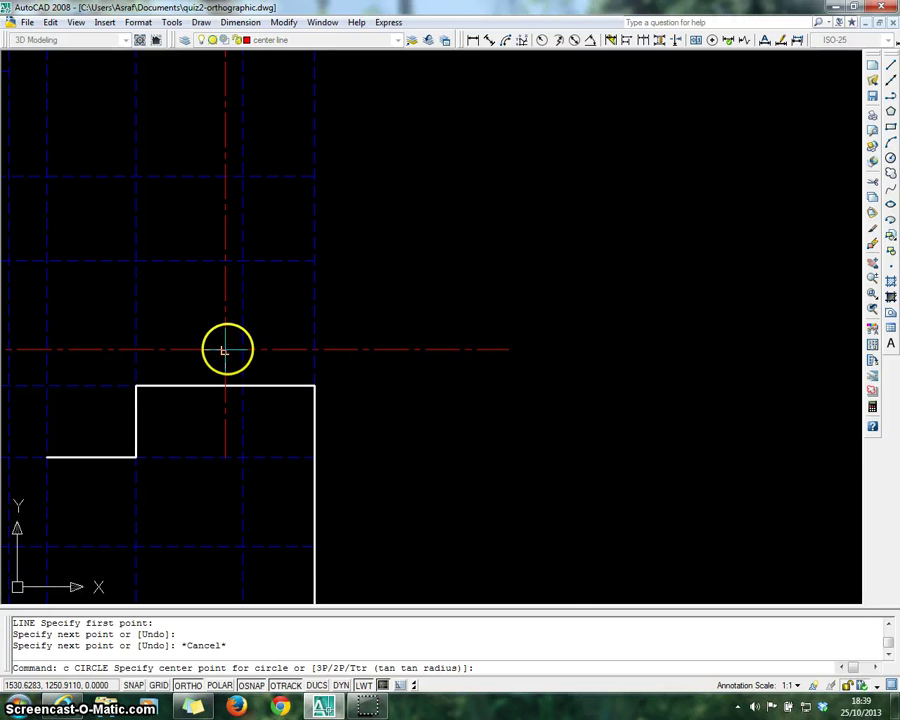
{"action": "scroll", "coordinate": [224, 350], "scroll_direction": "up", "scroll_amount": 5}
{"action": "left_click", "coordinate": [209, 356]}
{"action": "scroll", "coordinate": [209, 356], "scroll_direction": "down", "scroll_amount": 3}
{"action": "type", "text": "20"}
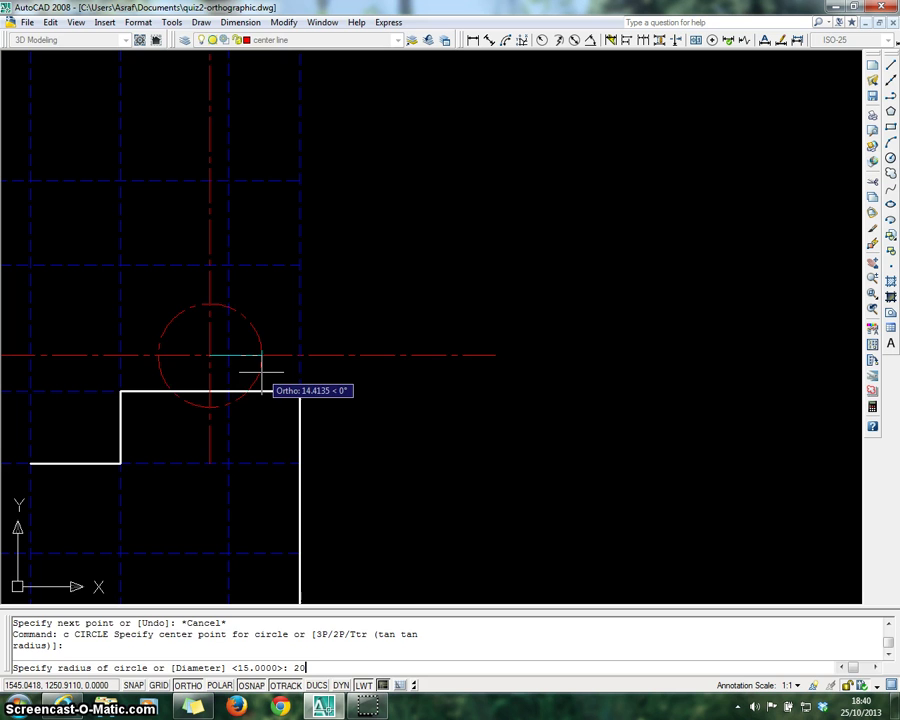
{"action": "key", "text": "Return"}
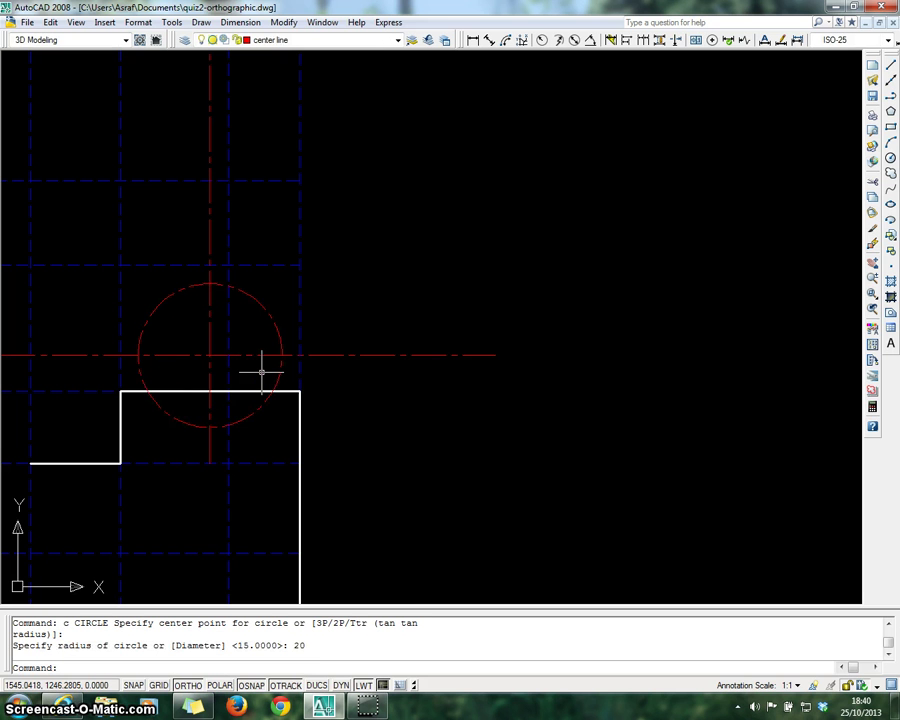